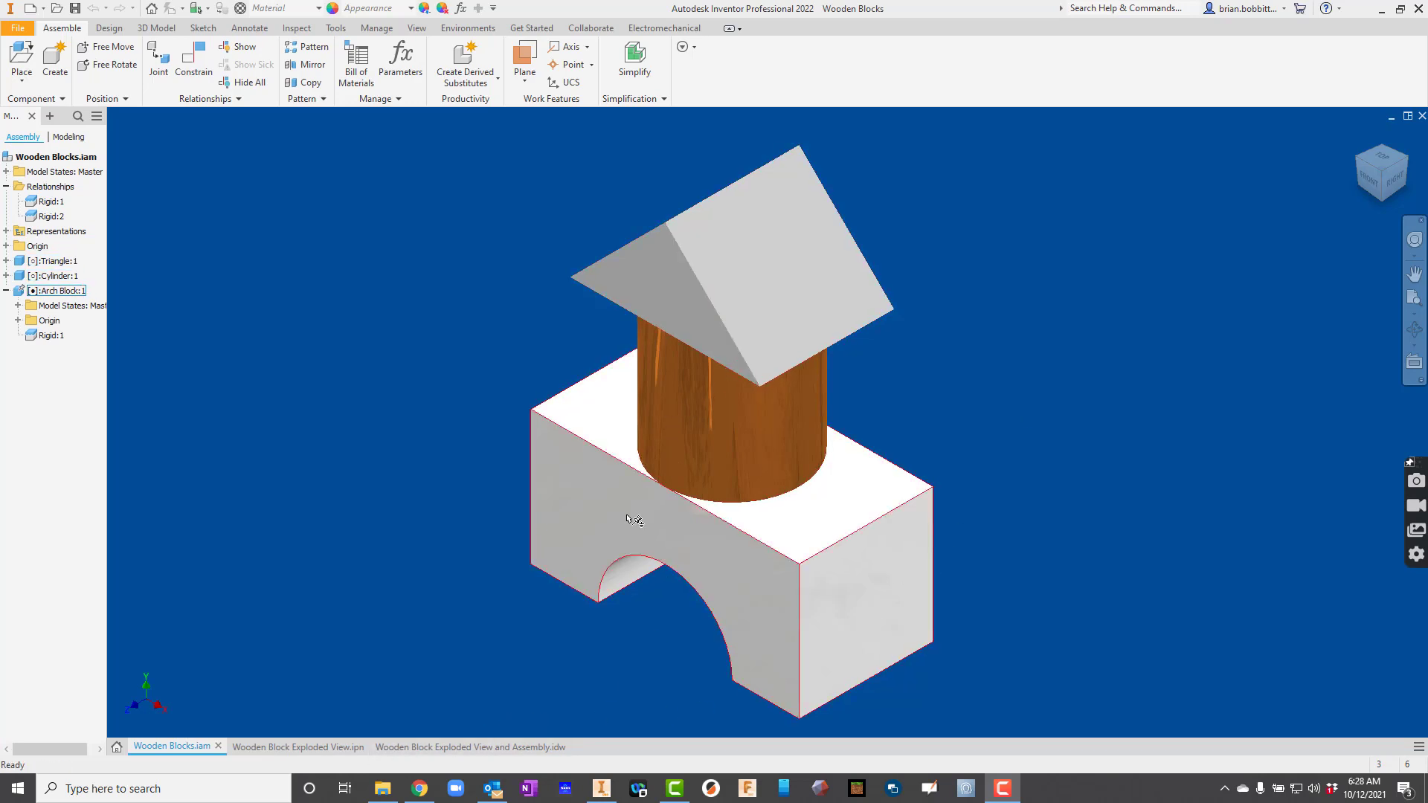
# Play the Wooden Block Exploded View.ipn reassembly animation, then switch to the Exploded View and Assembly.idw drawing
pyautogui.click(321, 747)
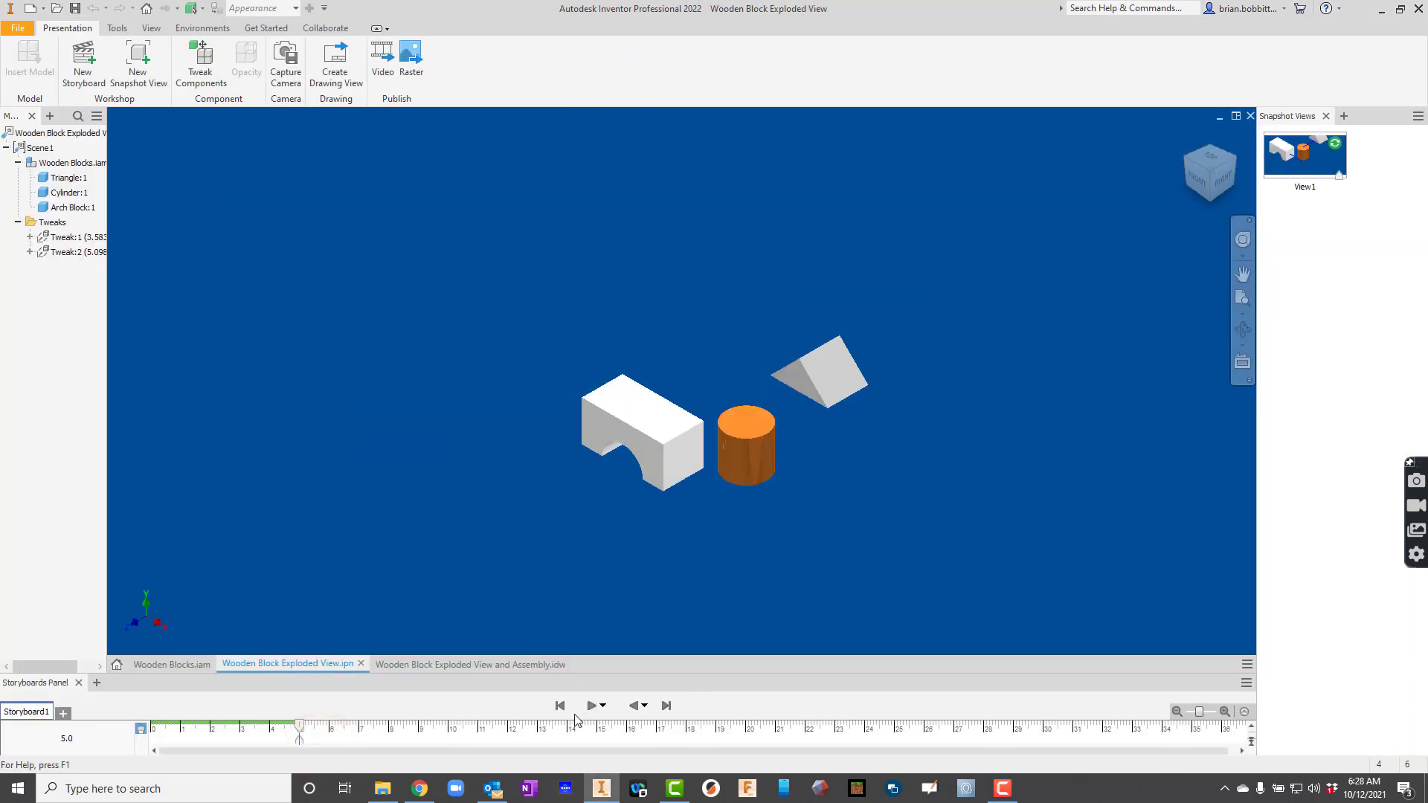
pyautogui.click(591, 706)
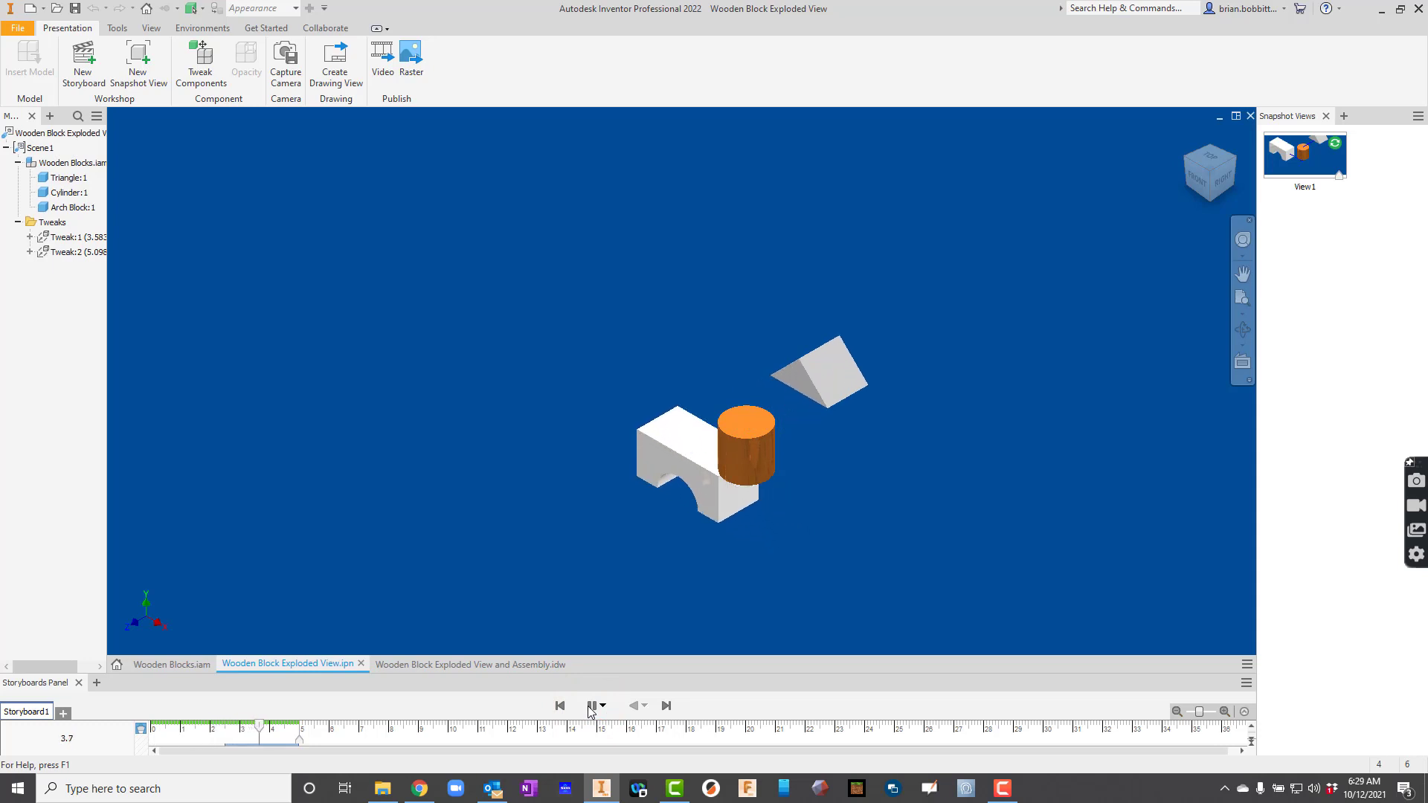
pyautogui.click(510, 665)
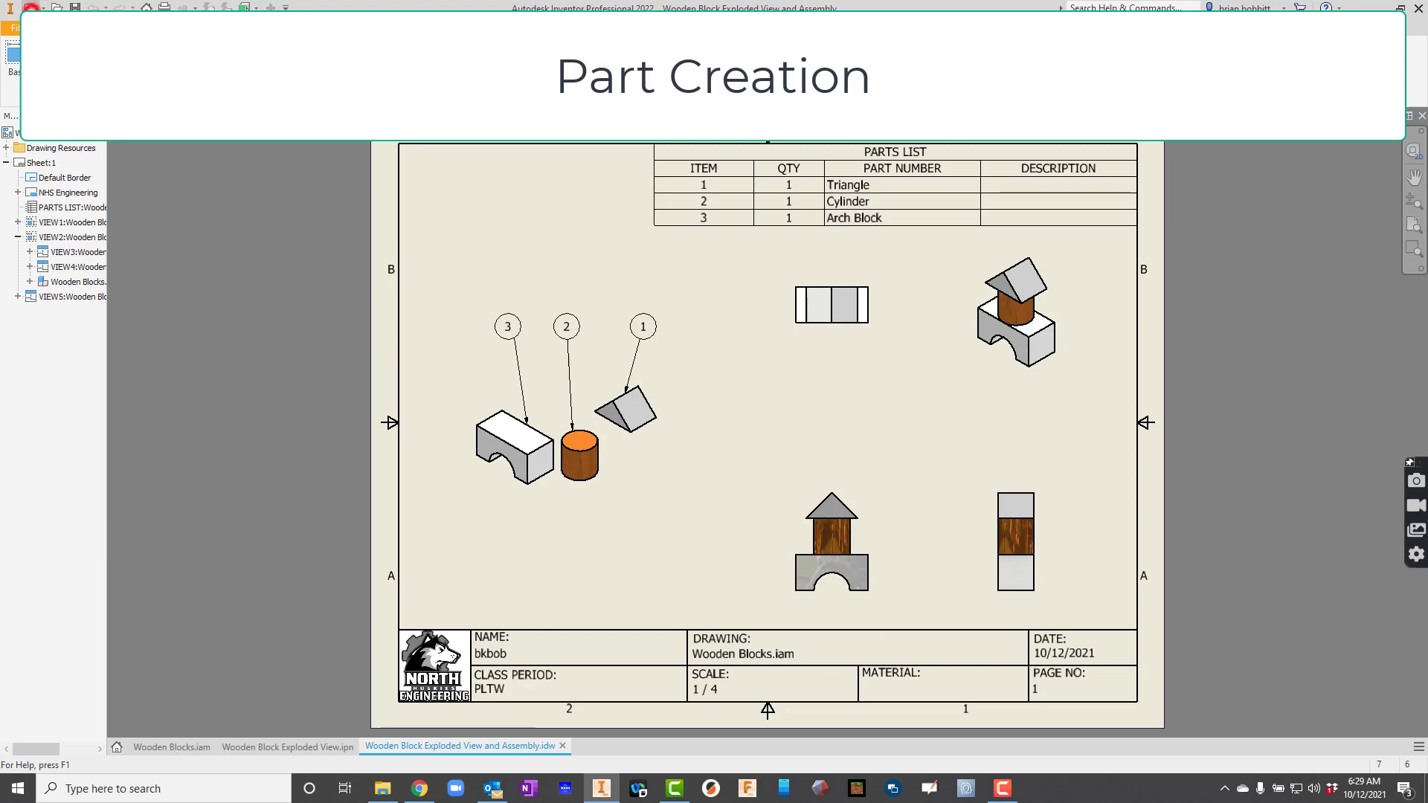
# Create a new assembly from the Standard.iam template
pyautogui.hotkey('ctrl', 'n')
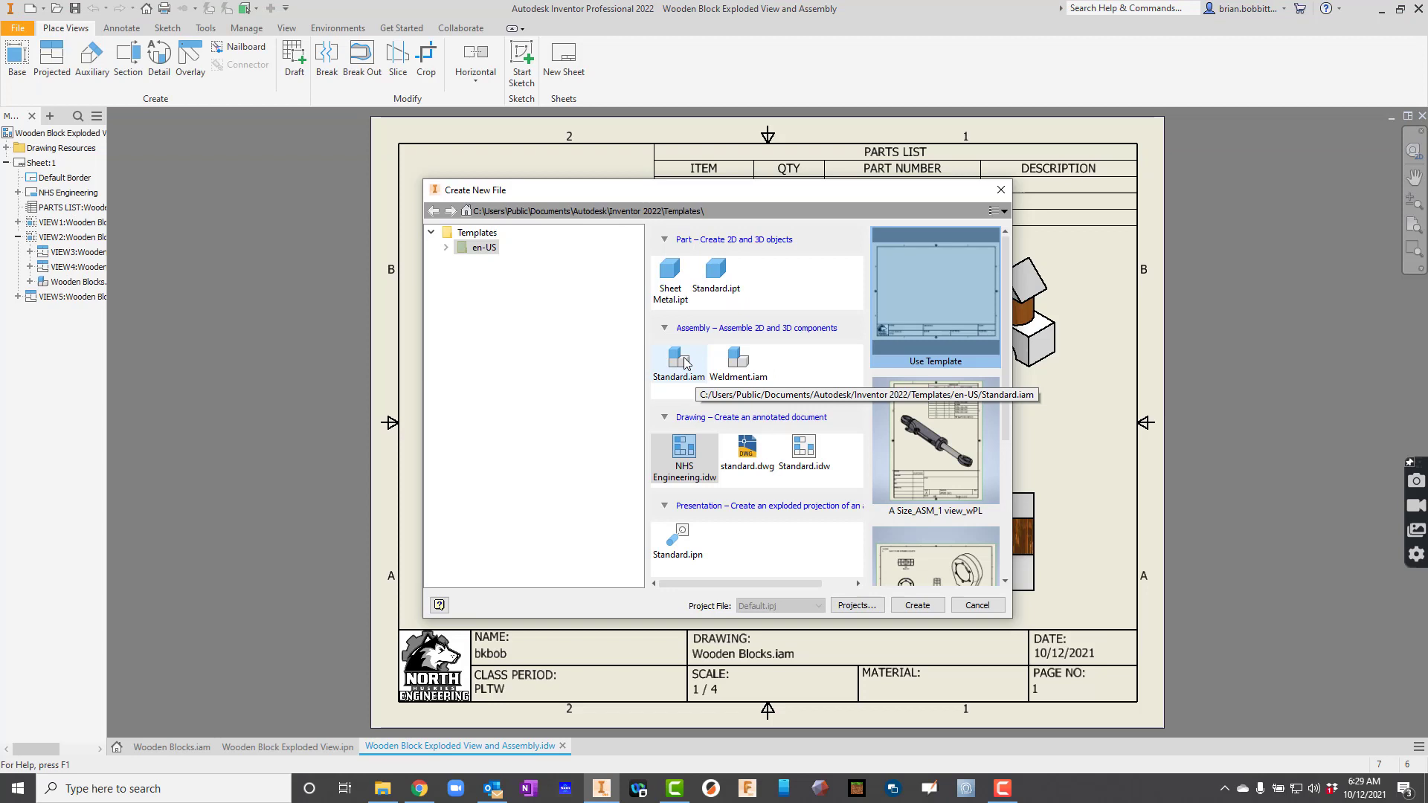
pyautogui.click(677, 361)
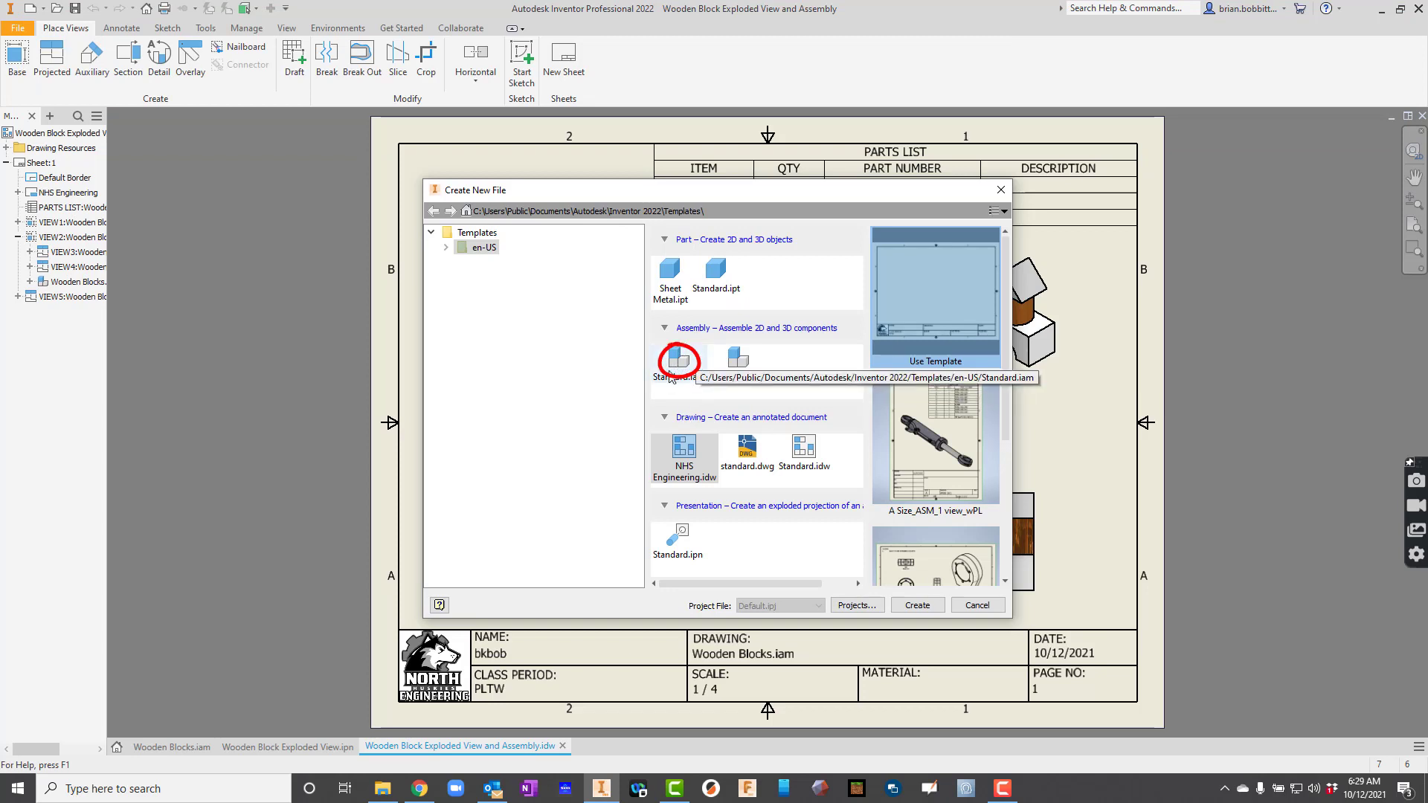
pyautogui.doubleClick(672, 364)
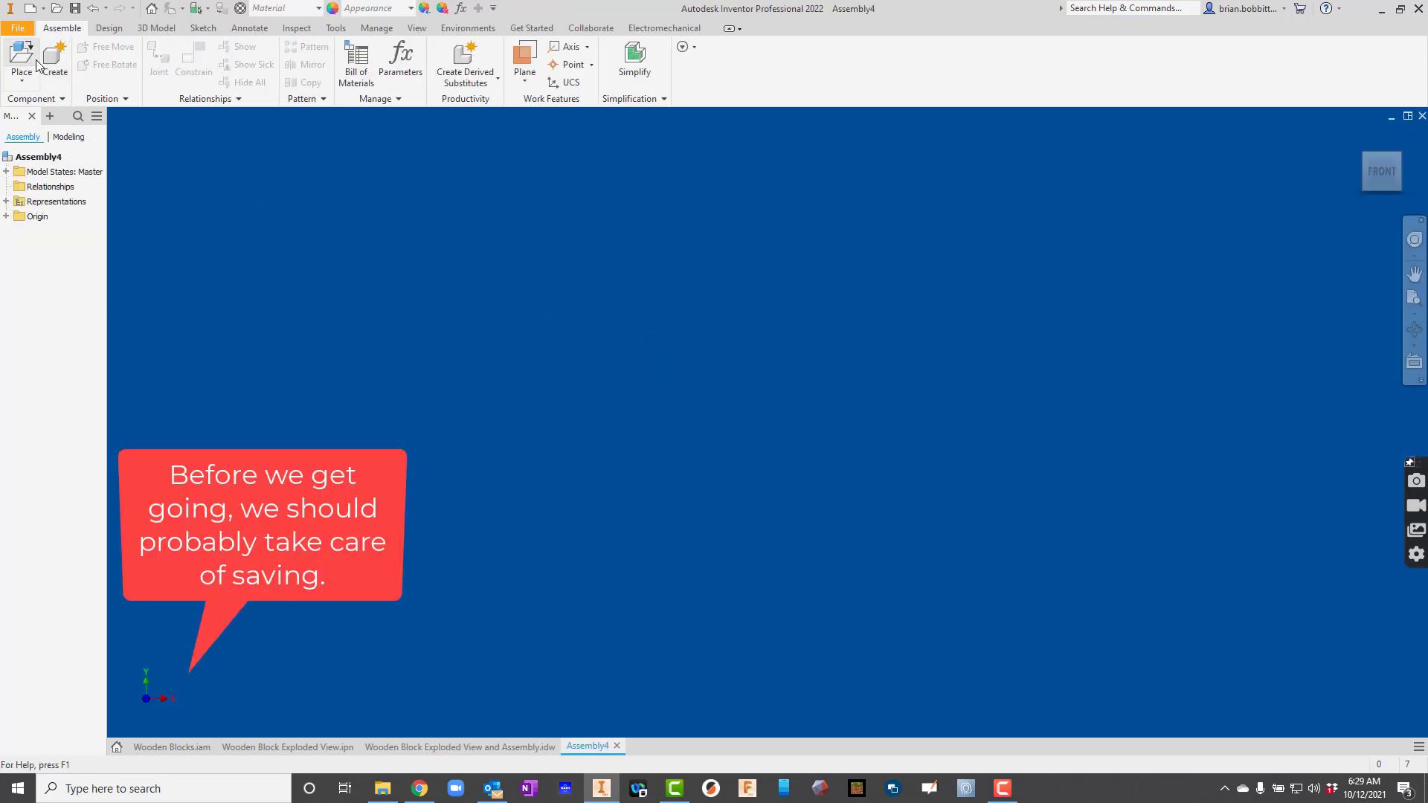
# Save it as 'Wooden Block Assembly' in a new Wooden Blocks 2 folder
pyautogui.click(75, 10)
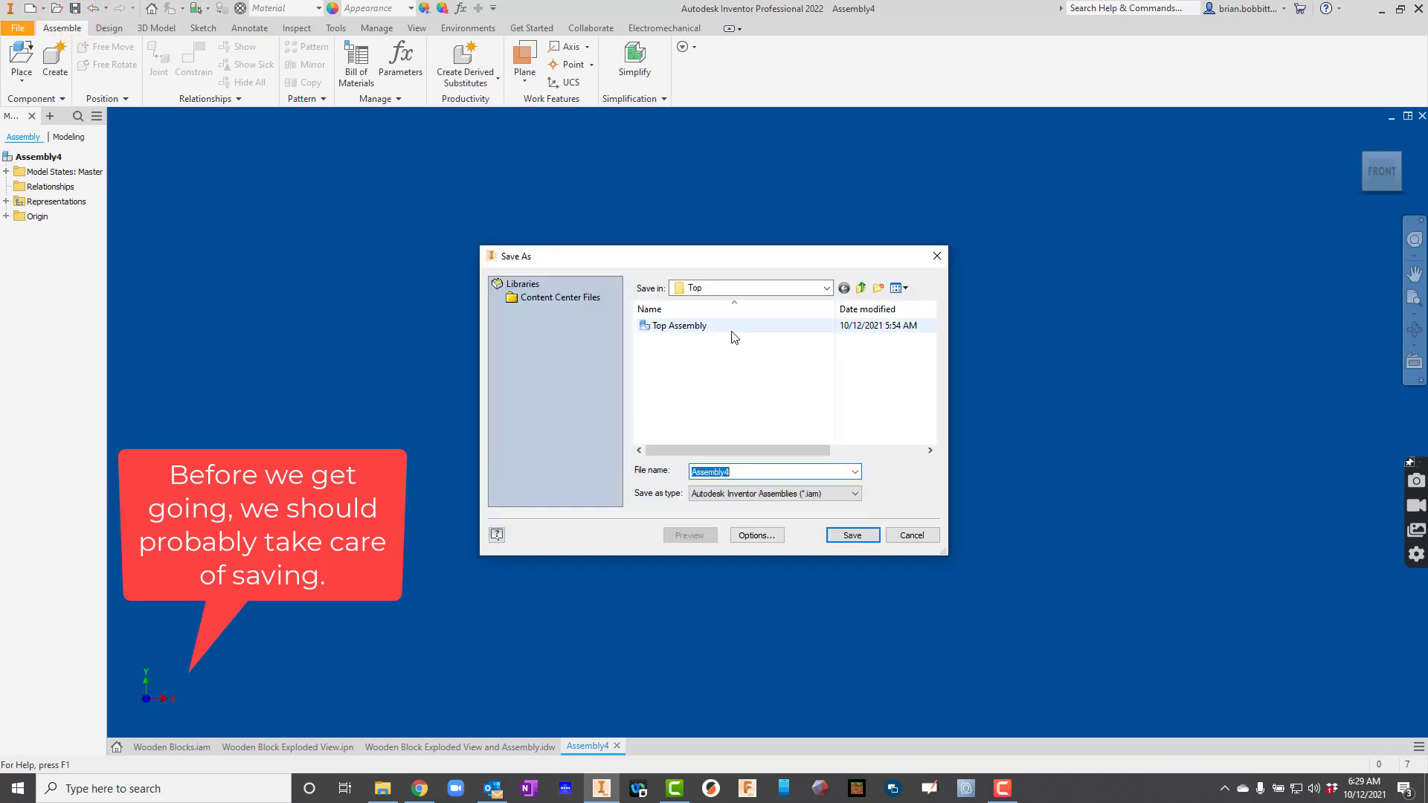
pyautogui.click(859, 288)
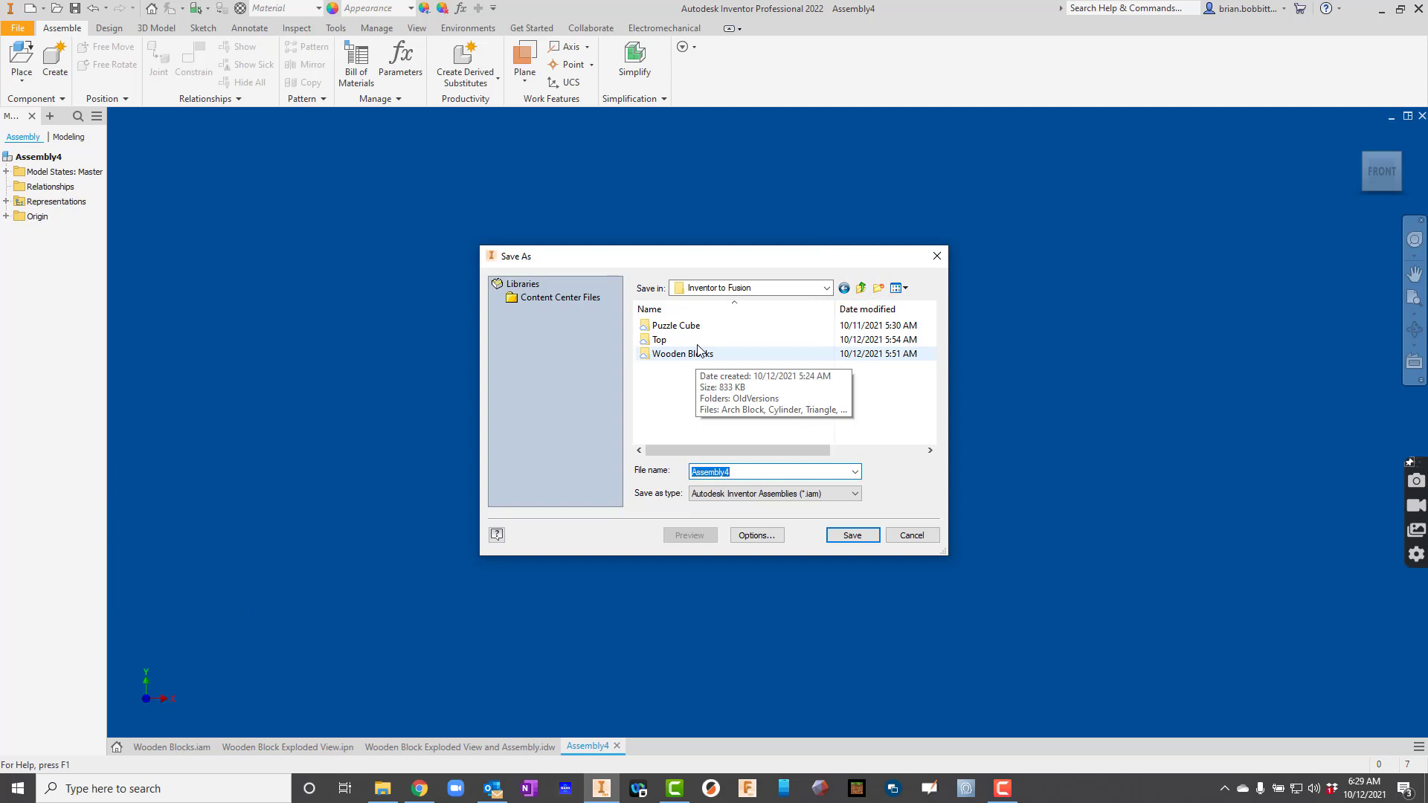
pyautogui.click(878, 289)
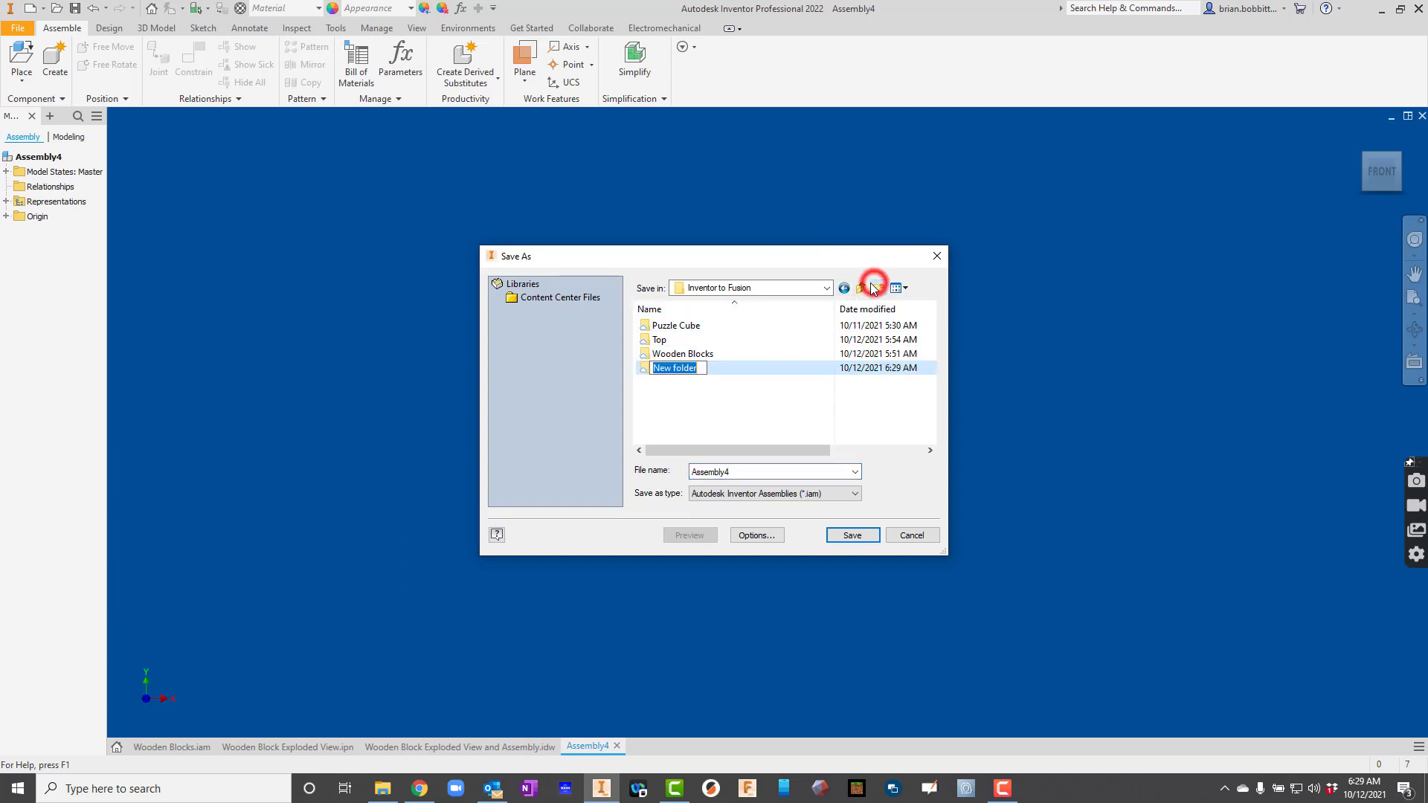
pyautogui.write('Wooden Blocks 2')
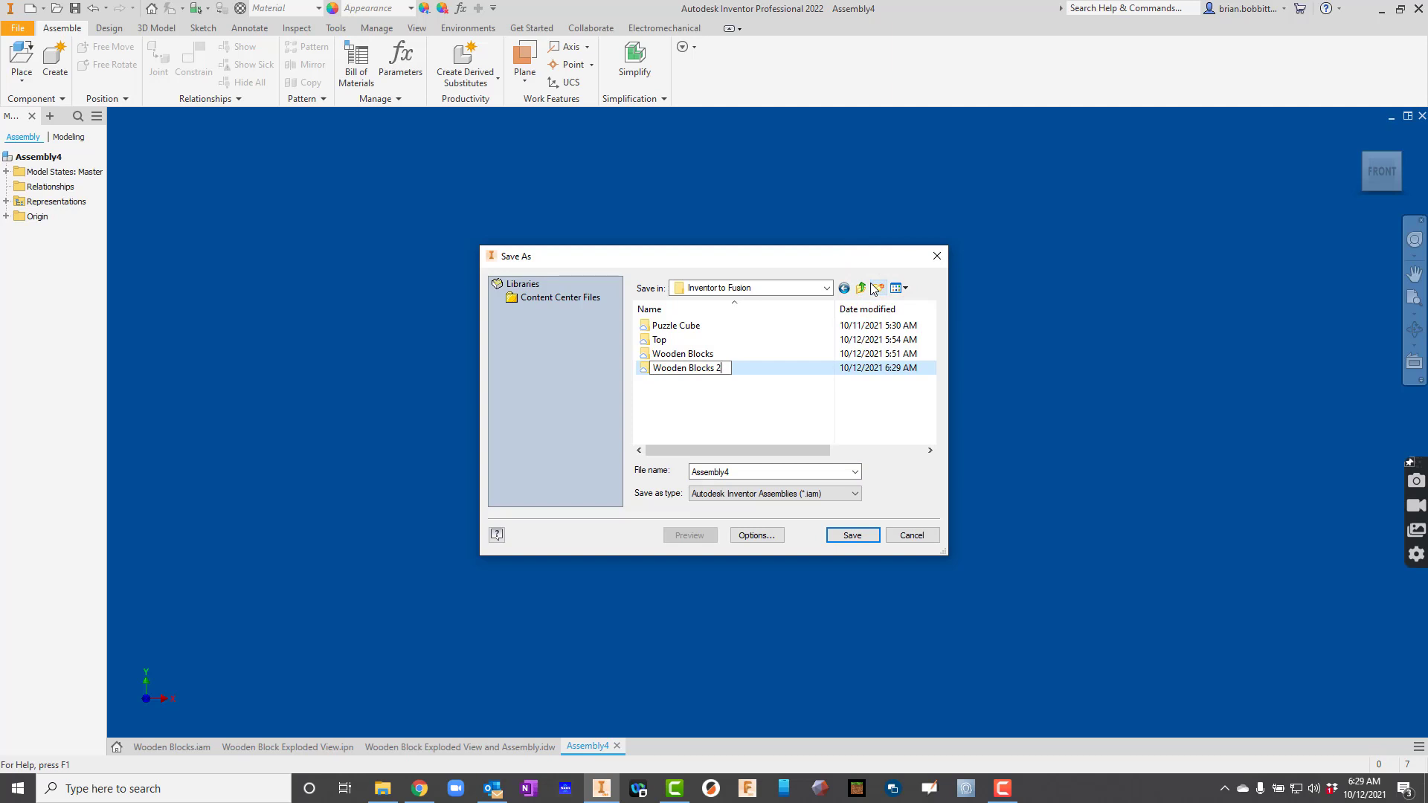
pyautogui.press('Return')
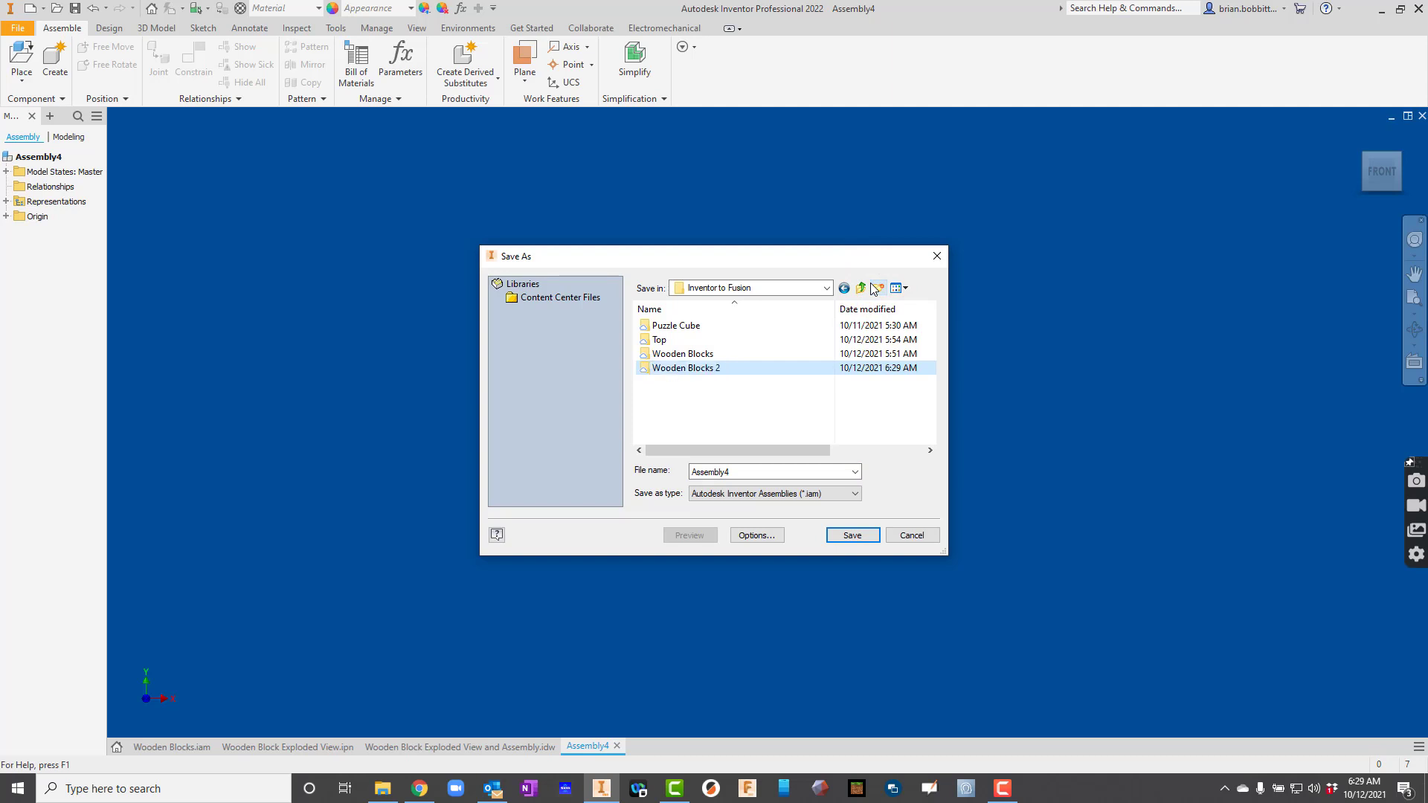
pyautogui.doubleClick(718, 368)
pyautogui.doubleClick(731, 473)
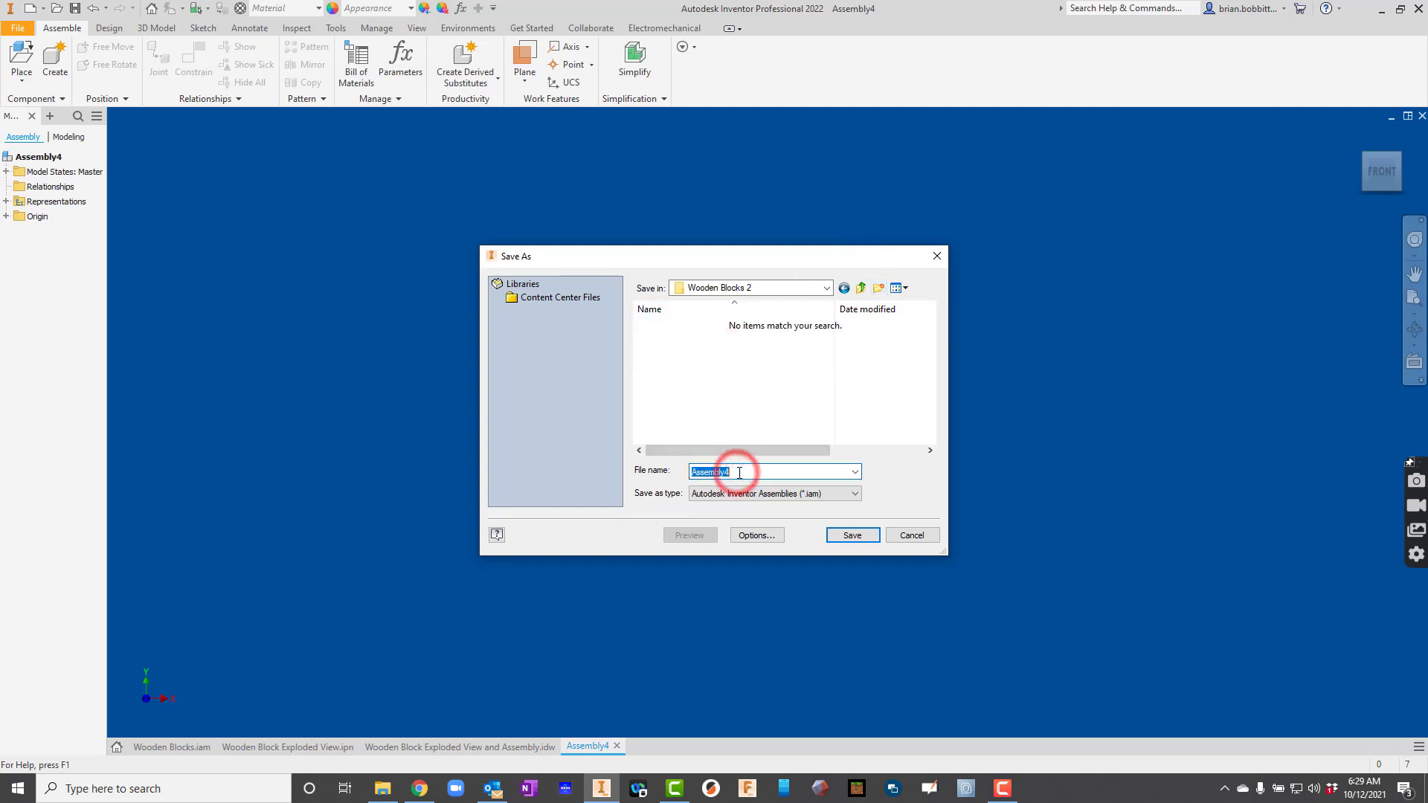
pyautogui.write('Wooden Blo')
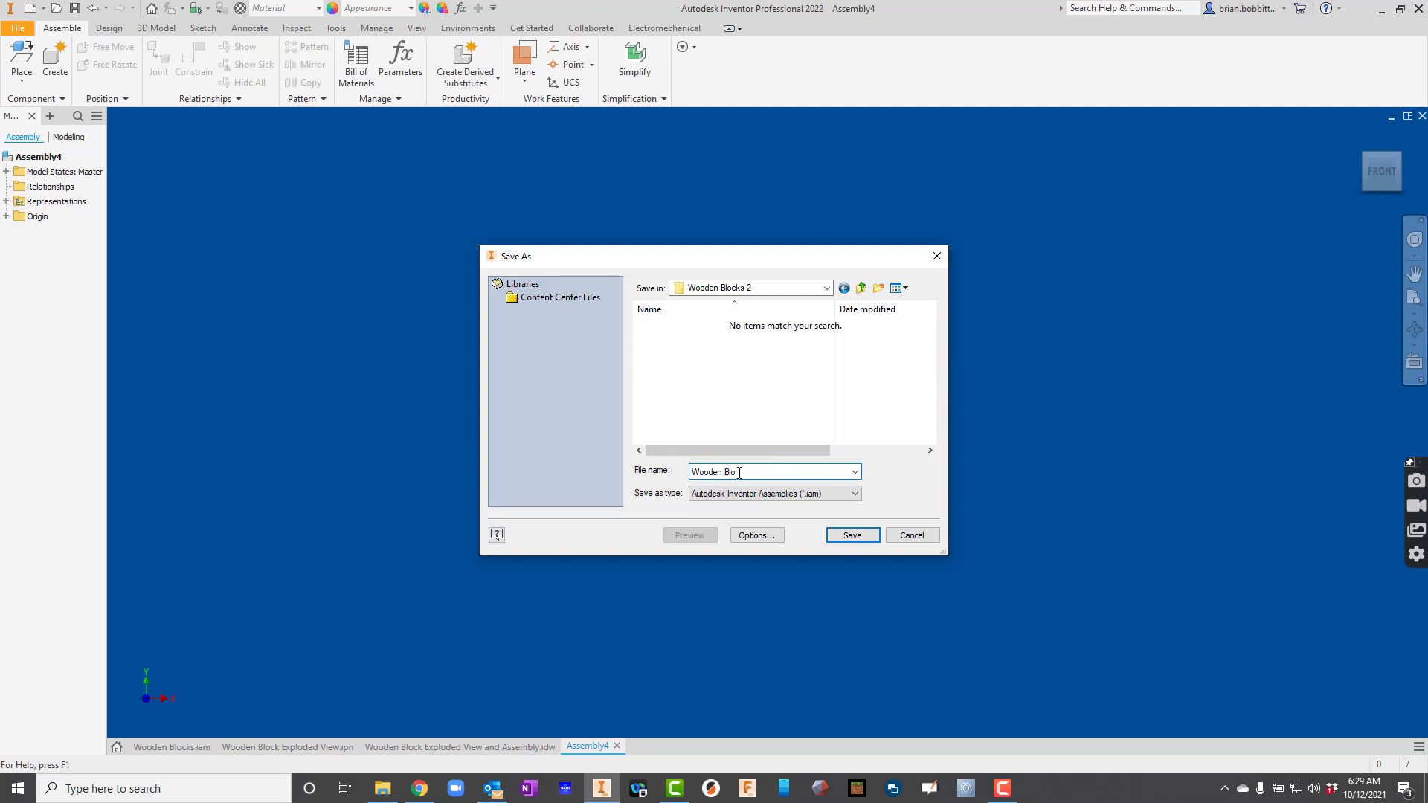
pyautogui.write('ck Assembly')
pyautogui.press('Return')
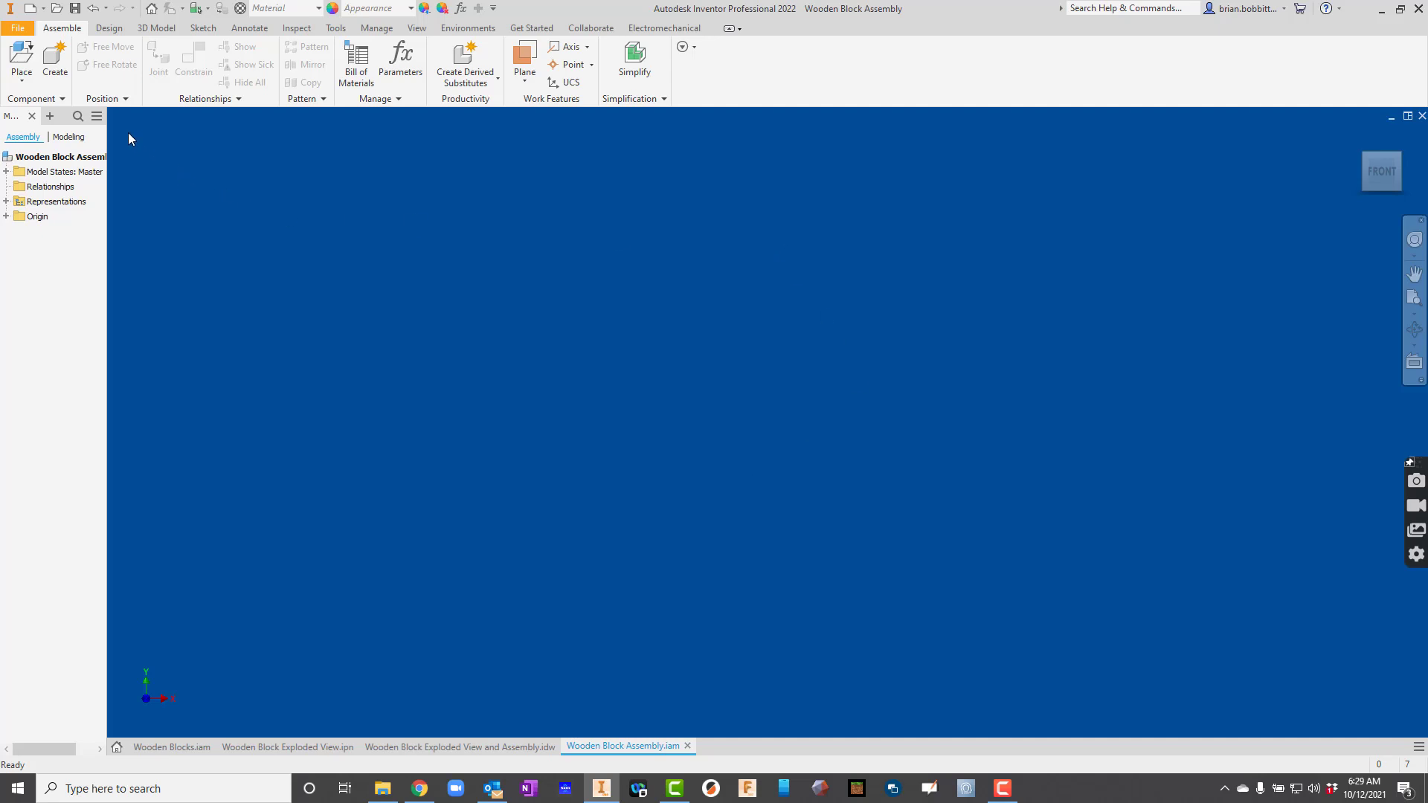
# Create an in-place component named Cylinder in the Wooden Blocks 2 folder
pyautogui.click(57, 63)
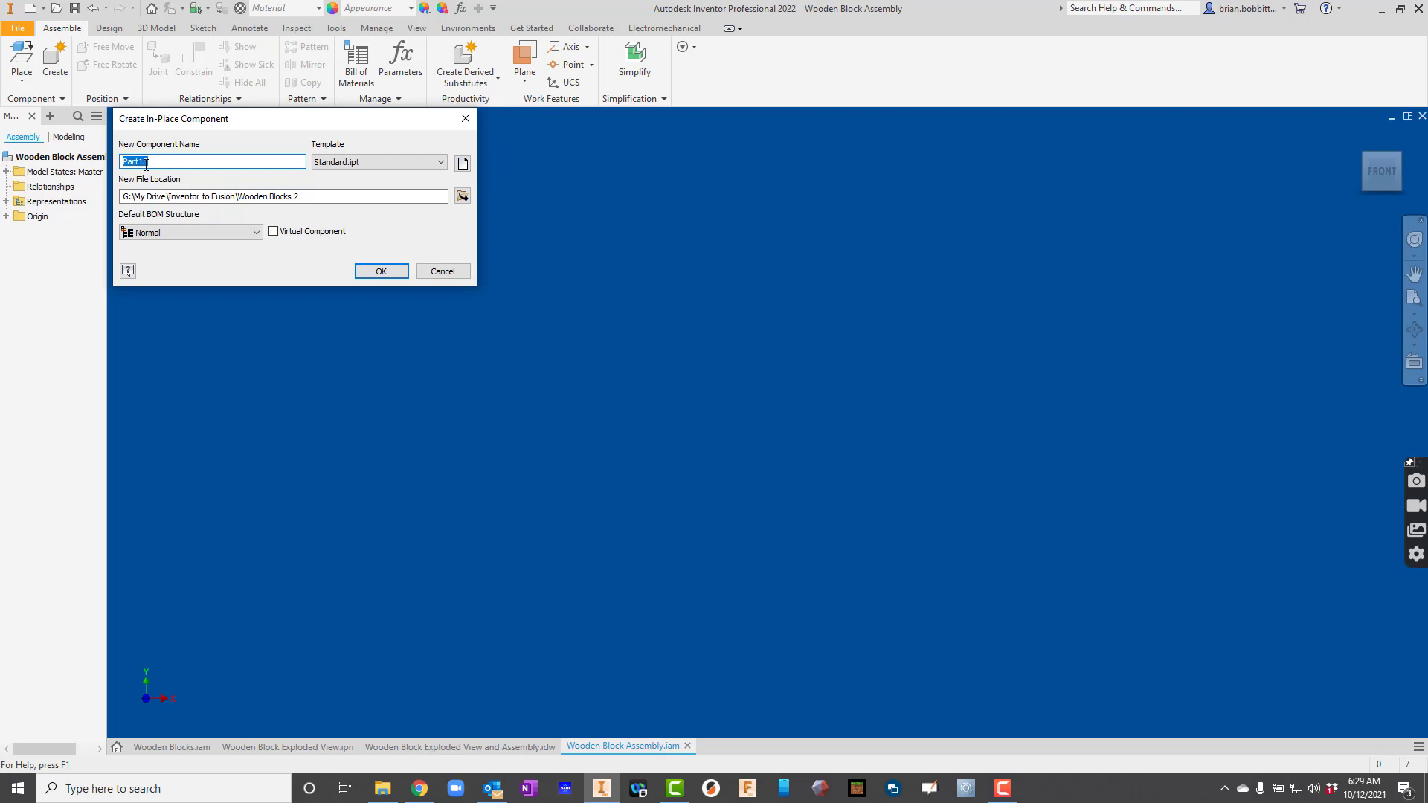
pyautogui.write('Cylinder')
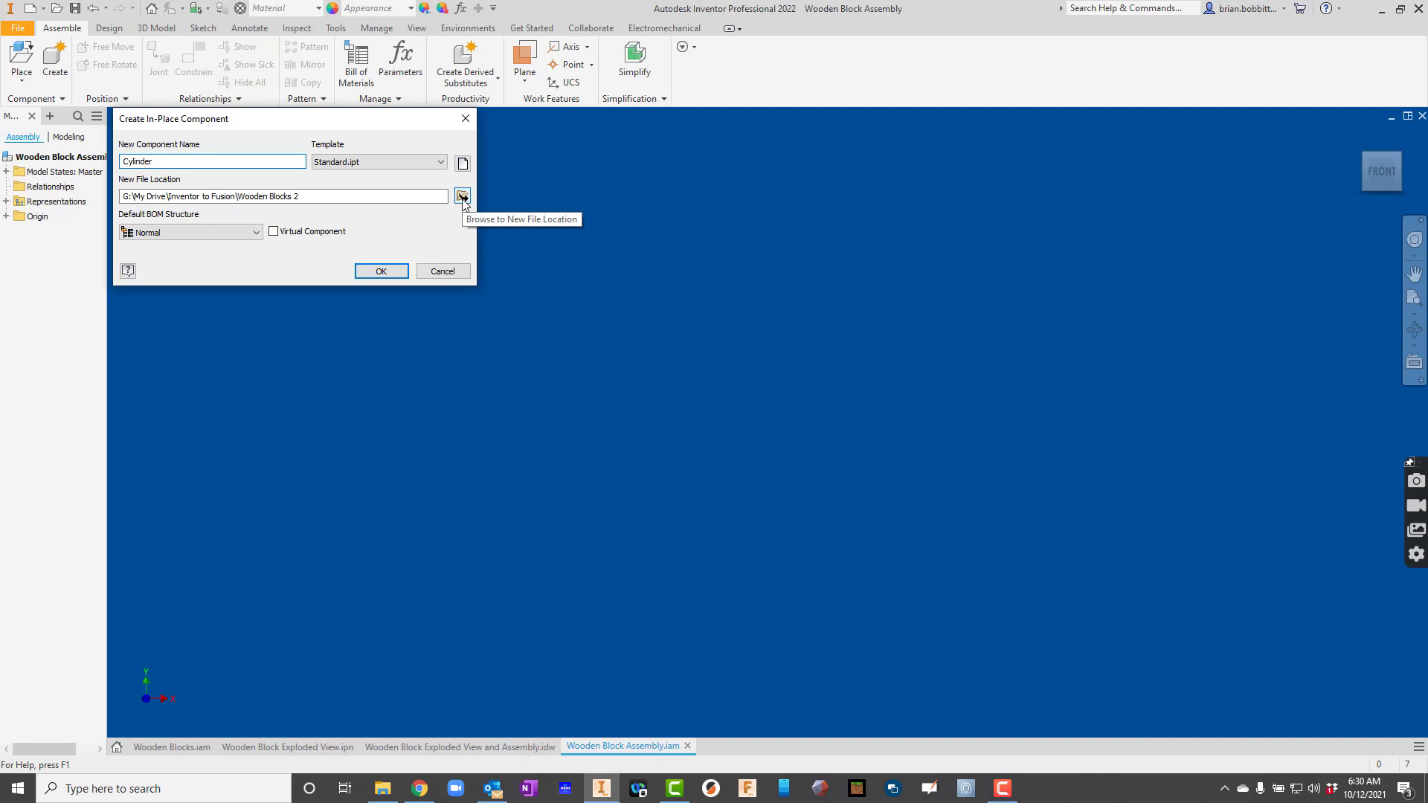
pyautogui.click(390, 276)
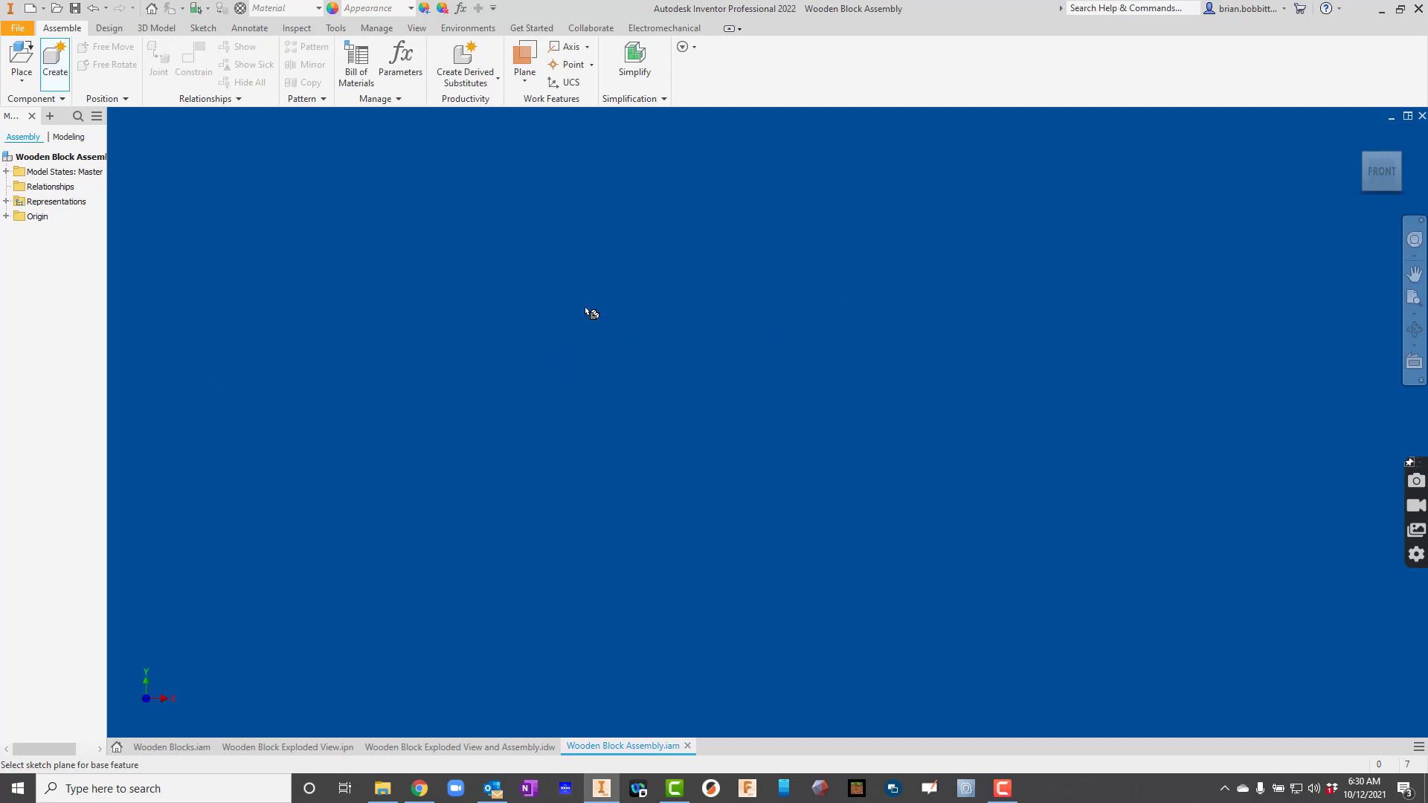
# Sketch a 1-inch-diameter circle centred on the origin of the XY plane
pyautogui.click(387, 253)
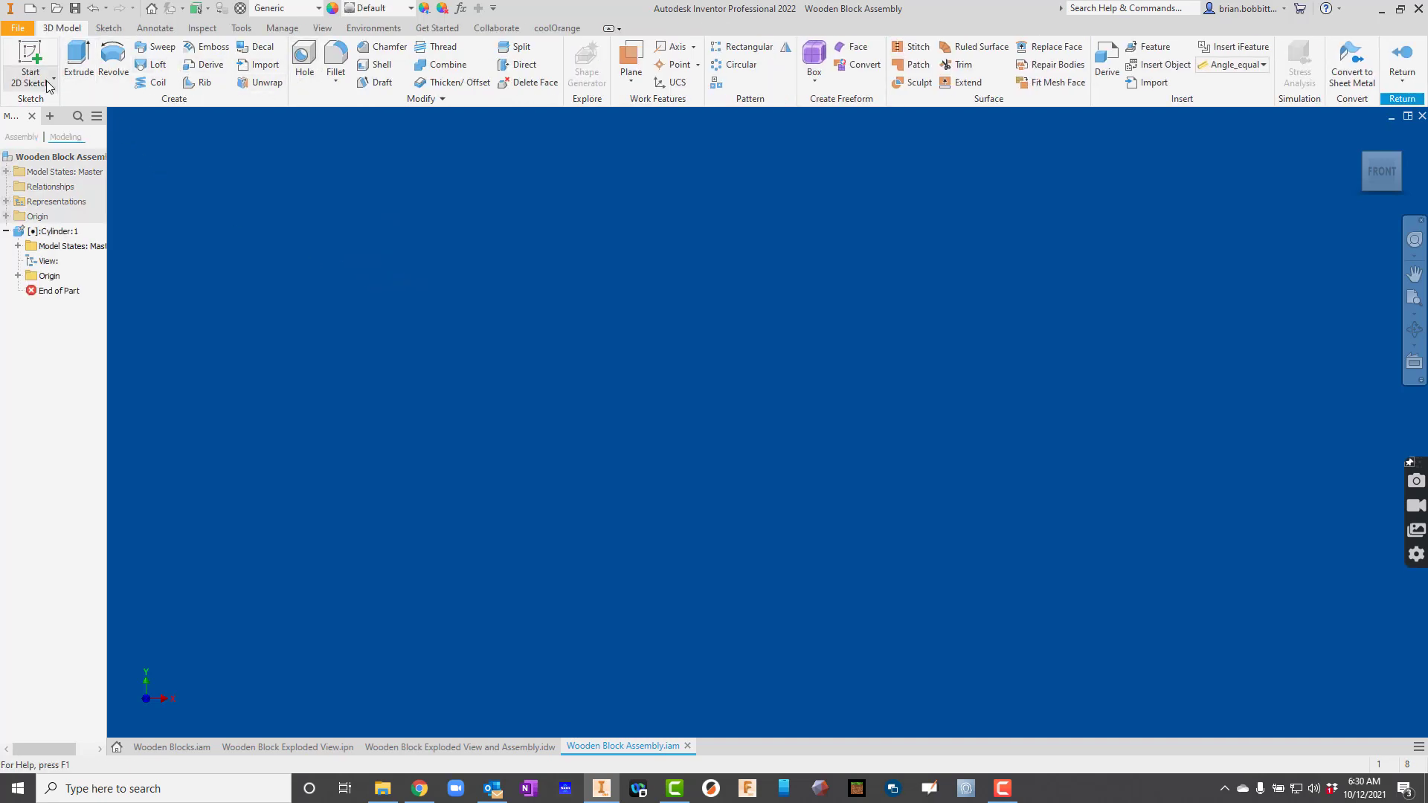
pyautogui.click(31, 58)
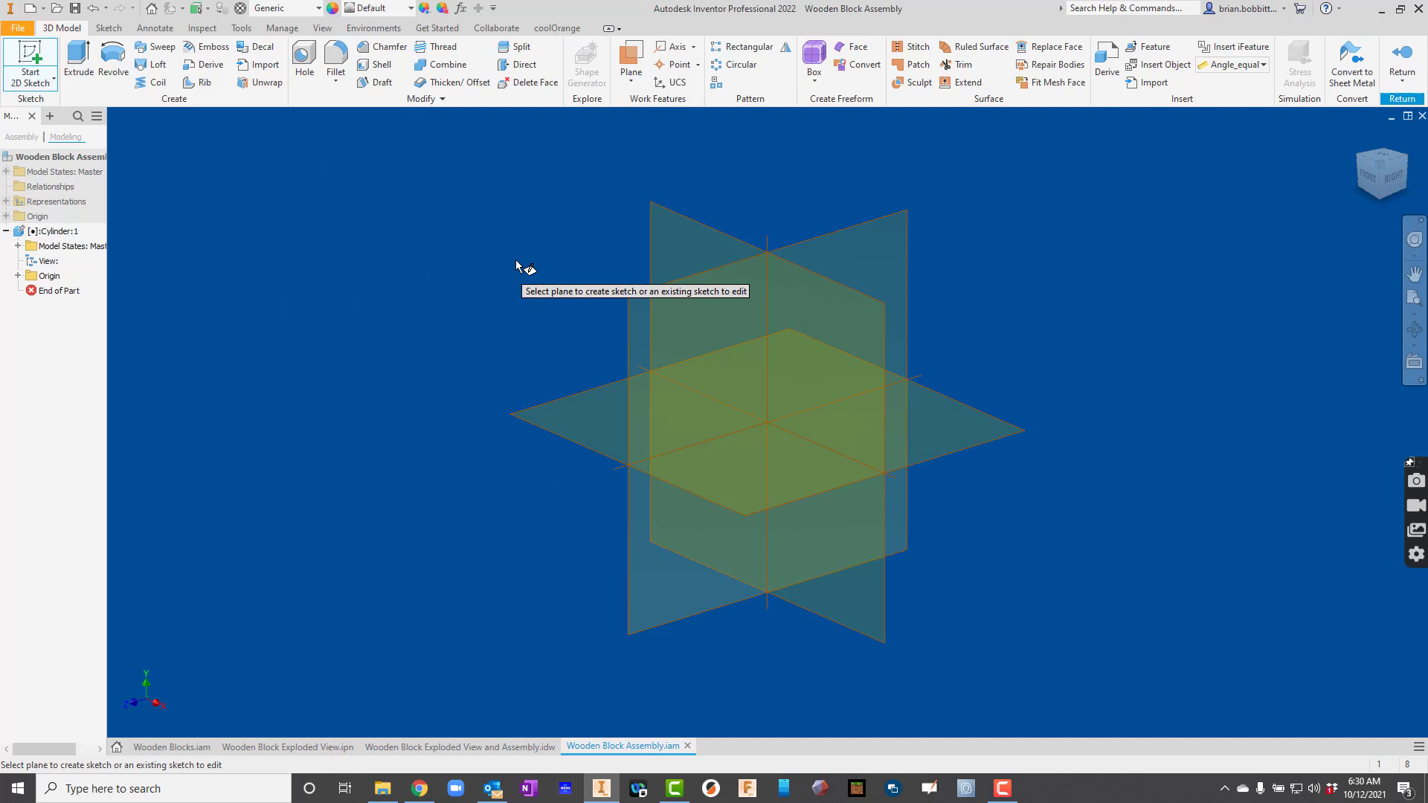
pyautogui.click(695, 242)
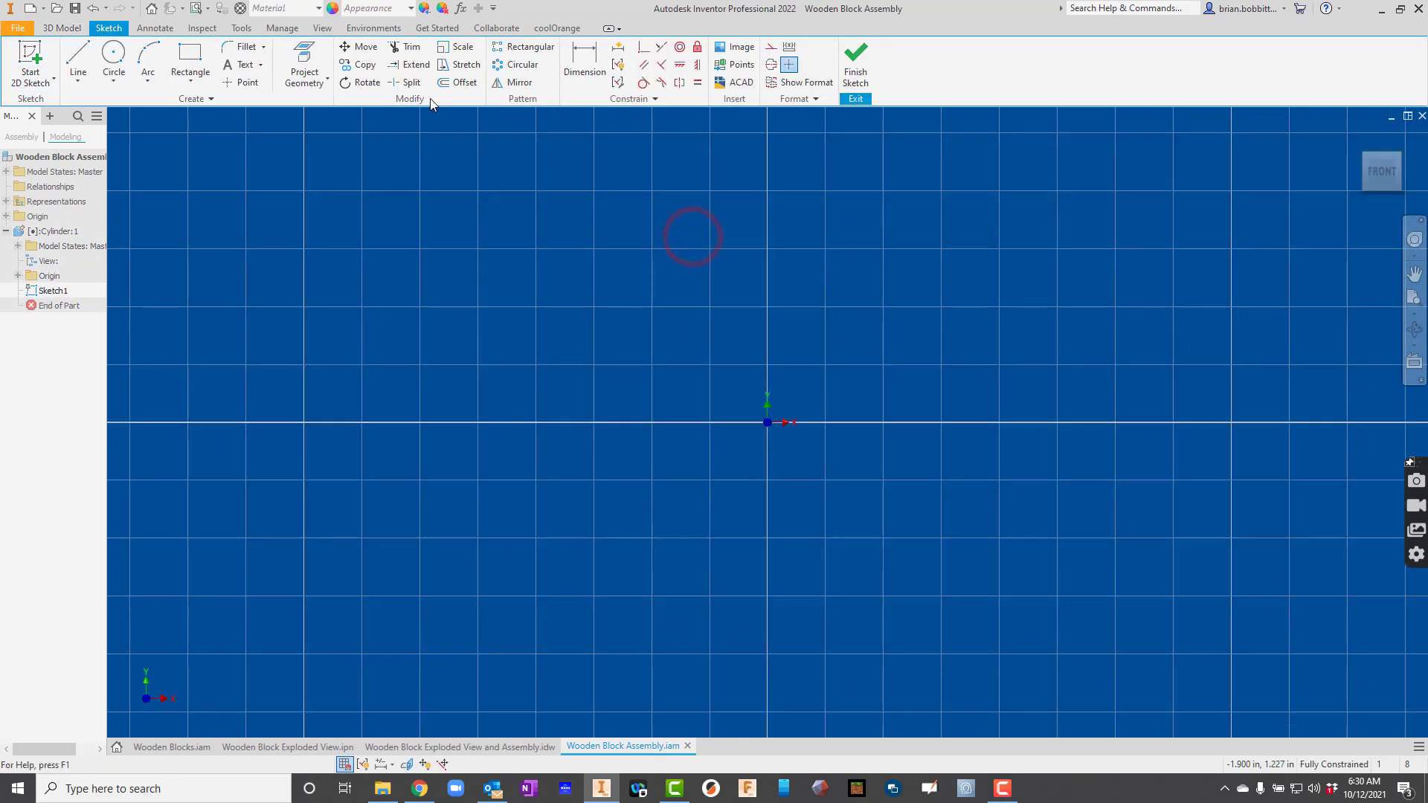
pyautogui.click(115, 60)
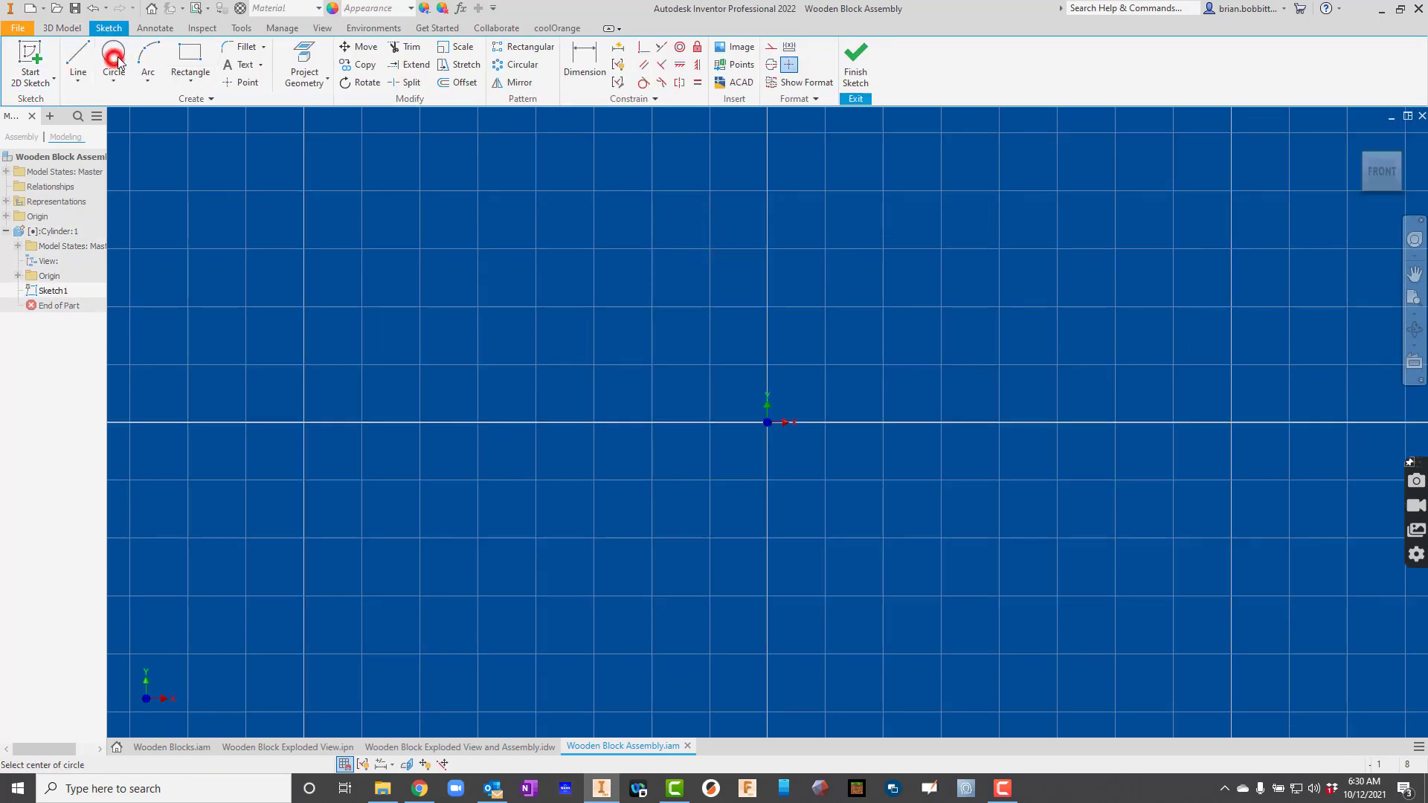
pyautogui.click(767, 423)
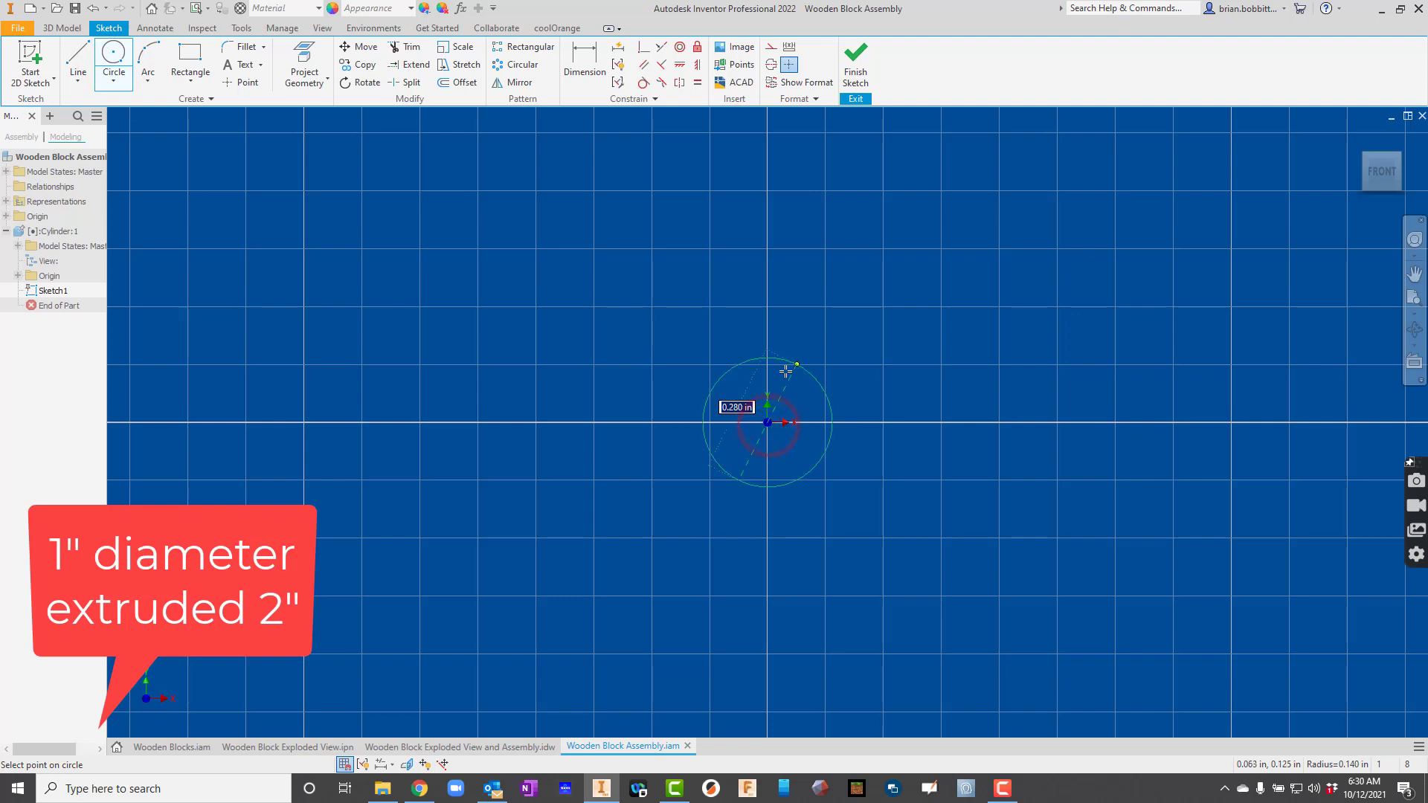
pyautogui.write('1')
pyautogui.press('Return')
# Extrude the circle into the solid cylinder Extrusion1
pyautogui.press('e')
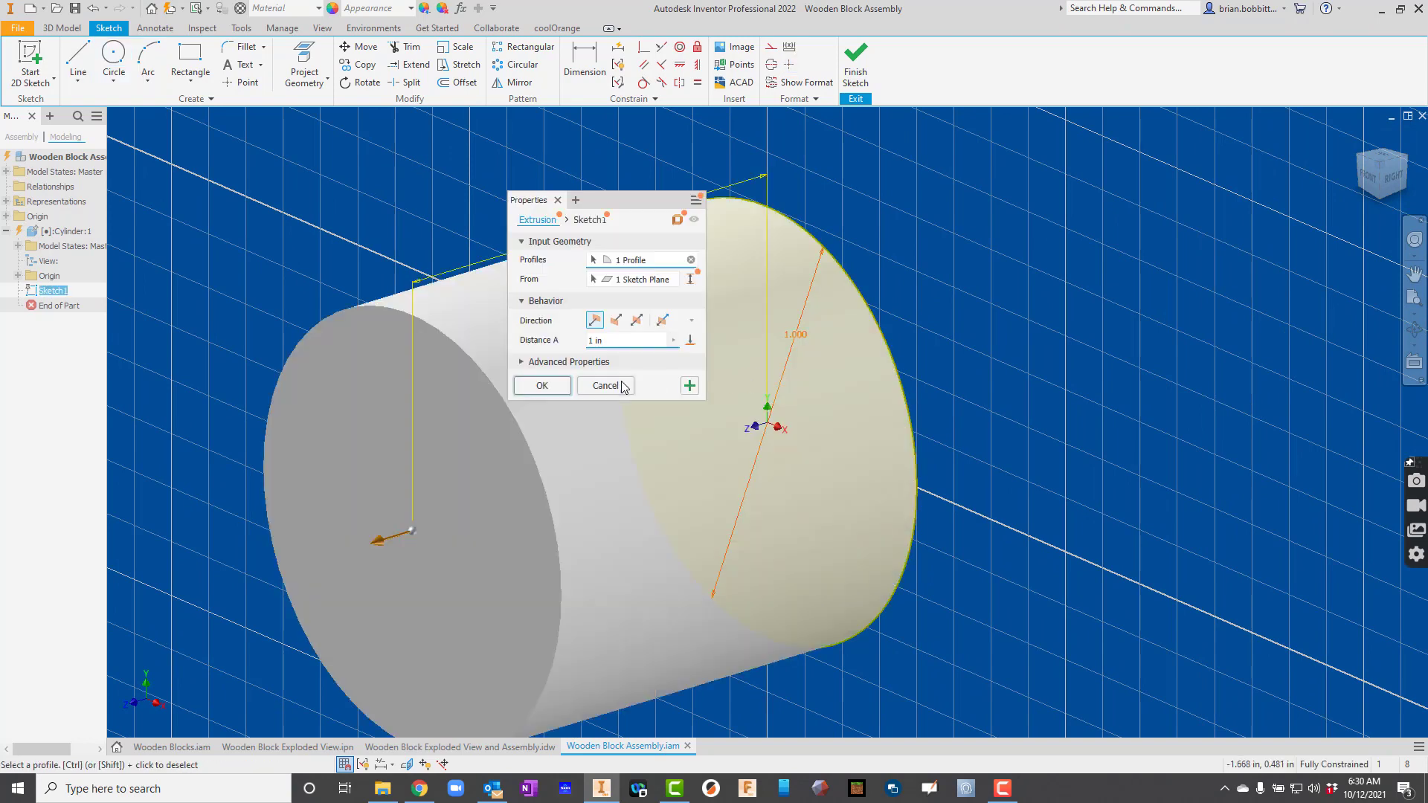
pyautogui.click(623, 340)
pyautogui.write('3')
pyautogui.press('Return')
pyautogui.press('F6')
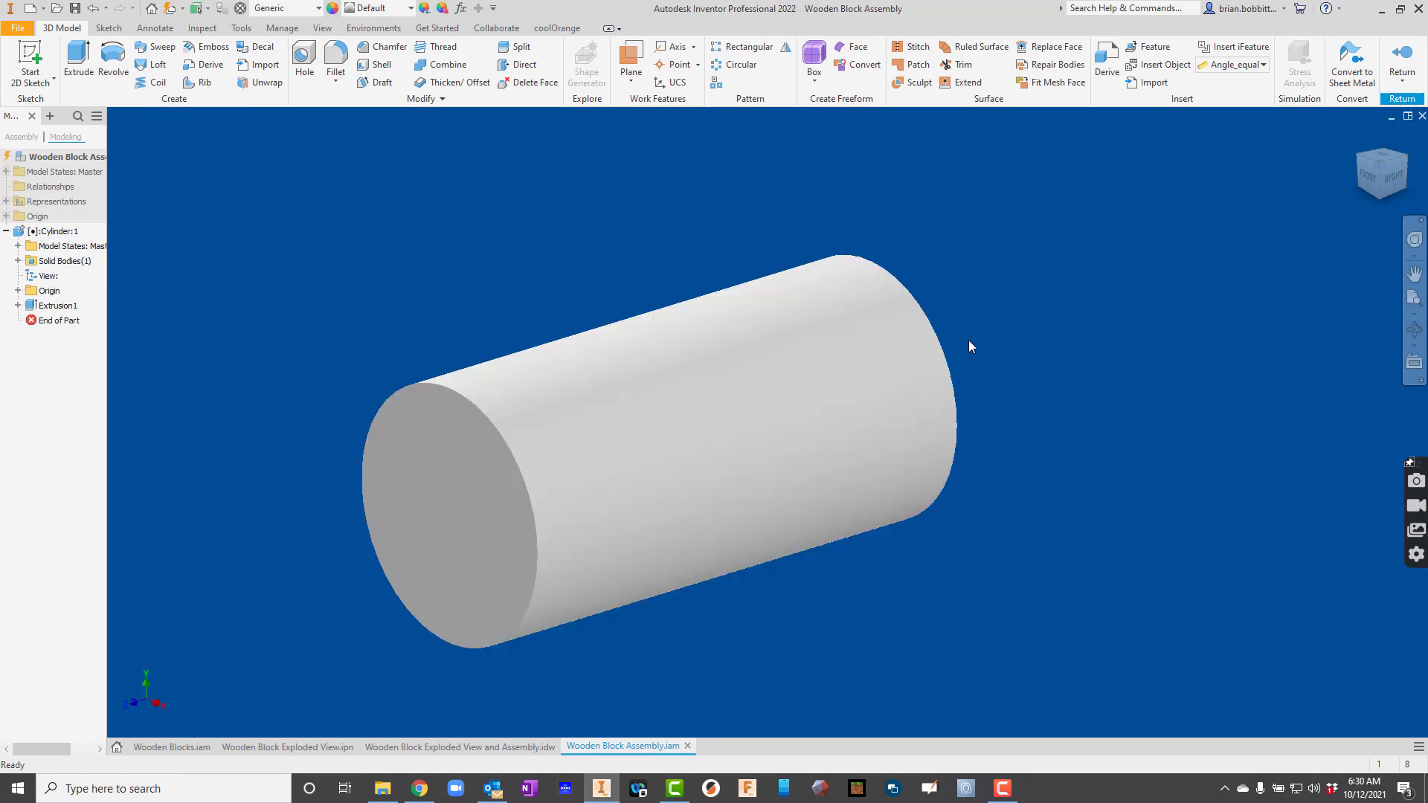
# Give the Cylinder part Aluminum 6061 material with an Aluminum appearance
pyautogui.click(283, 8)
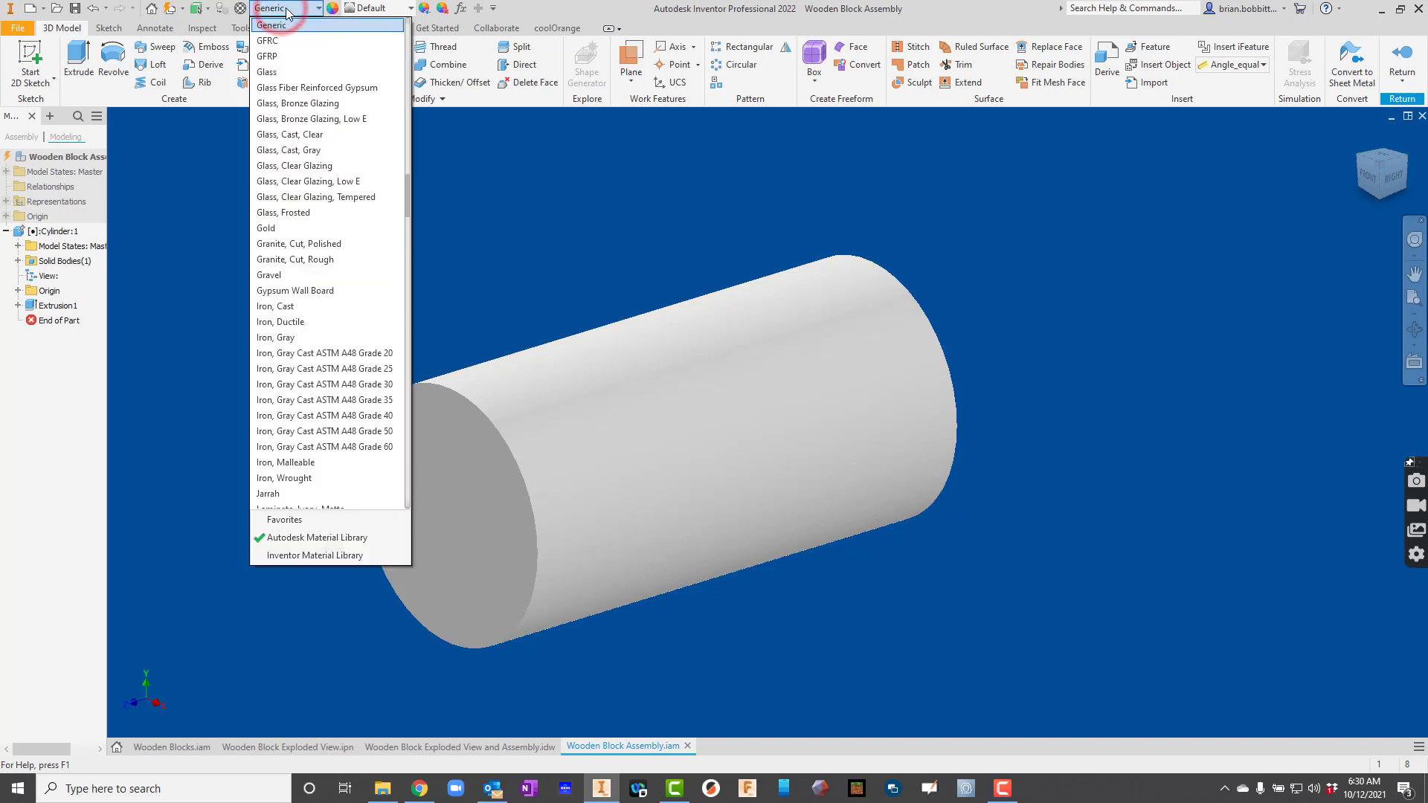
pyautogui.scroll(20, 364, 372)
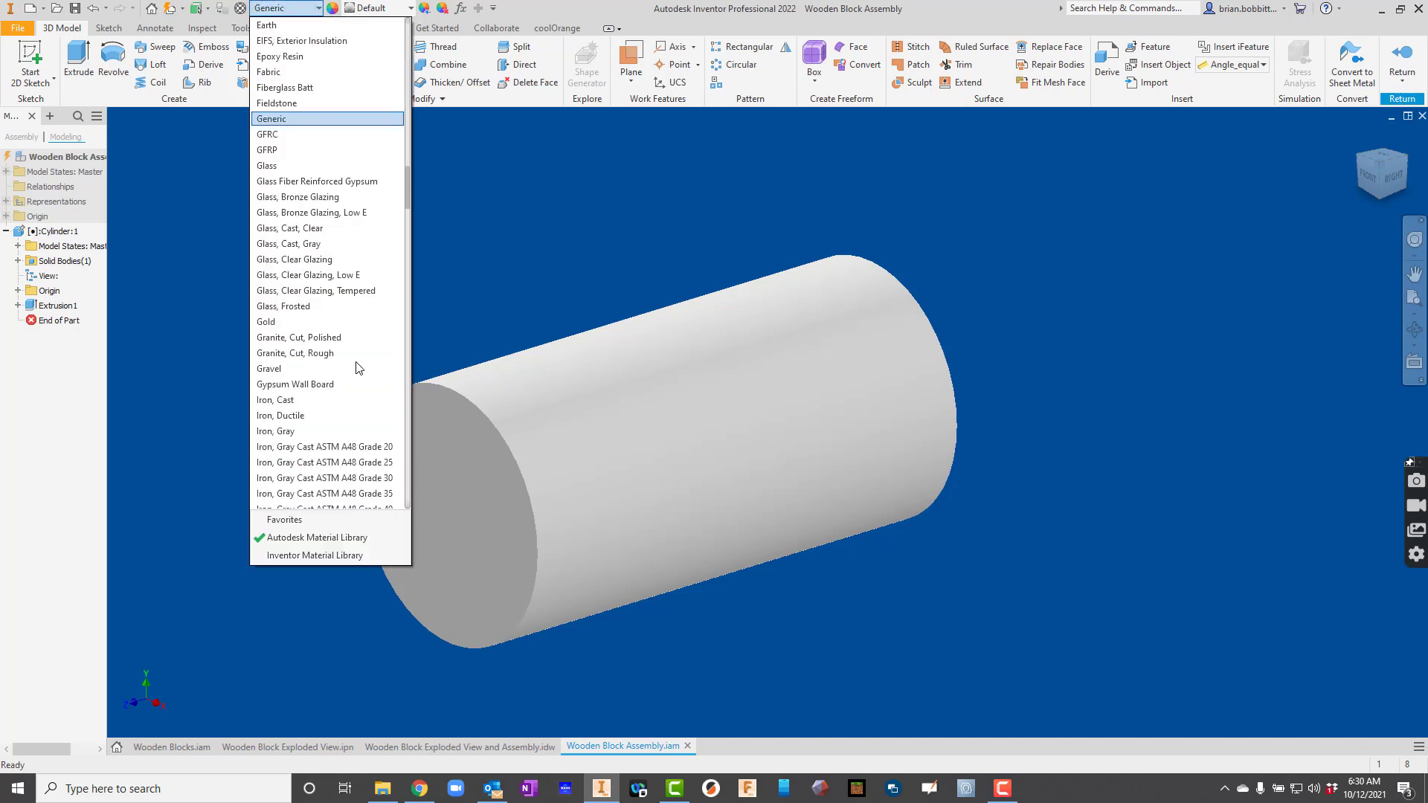
pyautogui.scroll(12, 348, 348)
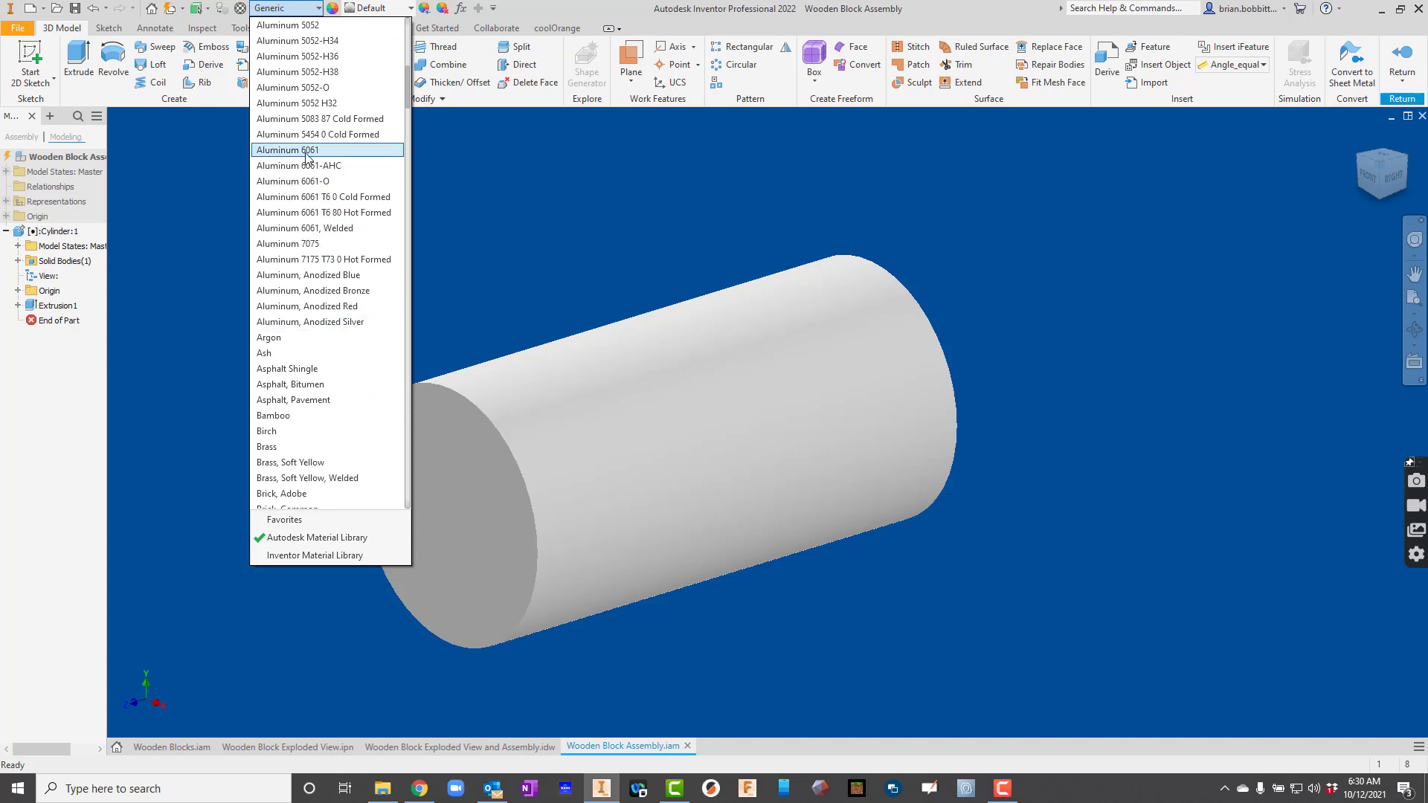
pyautogui.click(306, 152)
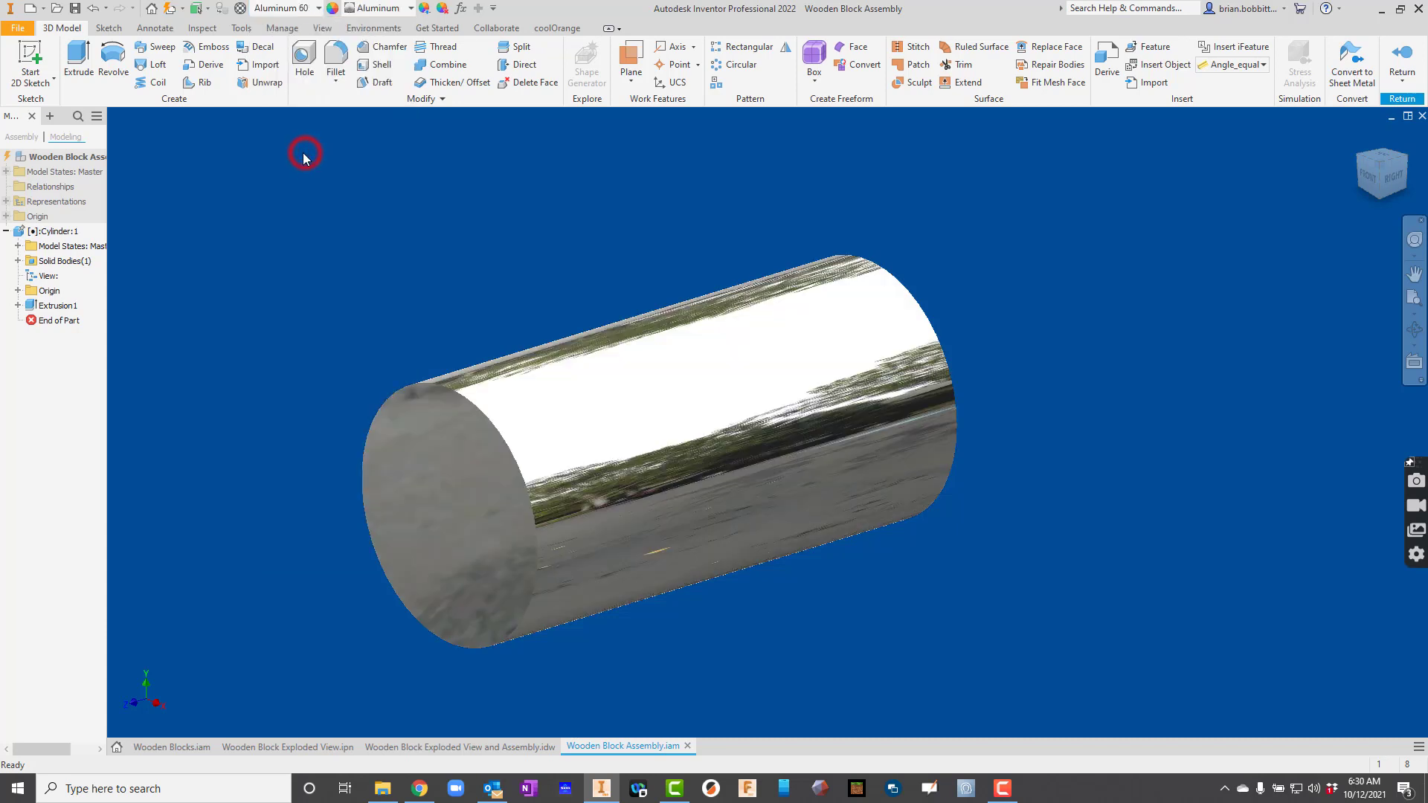
pyautogui.click(297, 8)
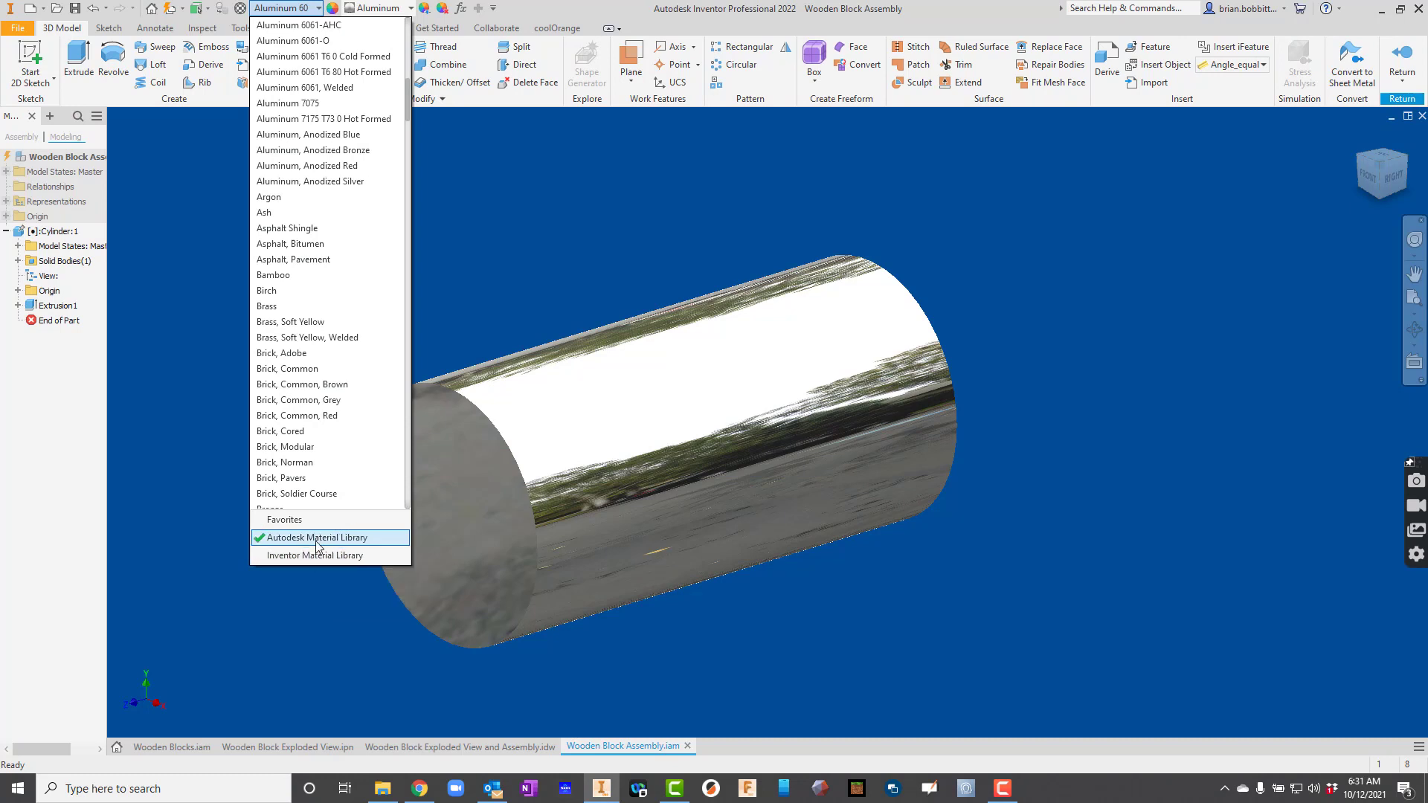
pyautogui.click(319, 538)
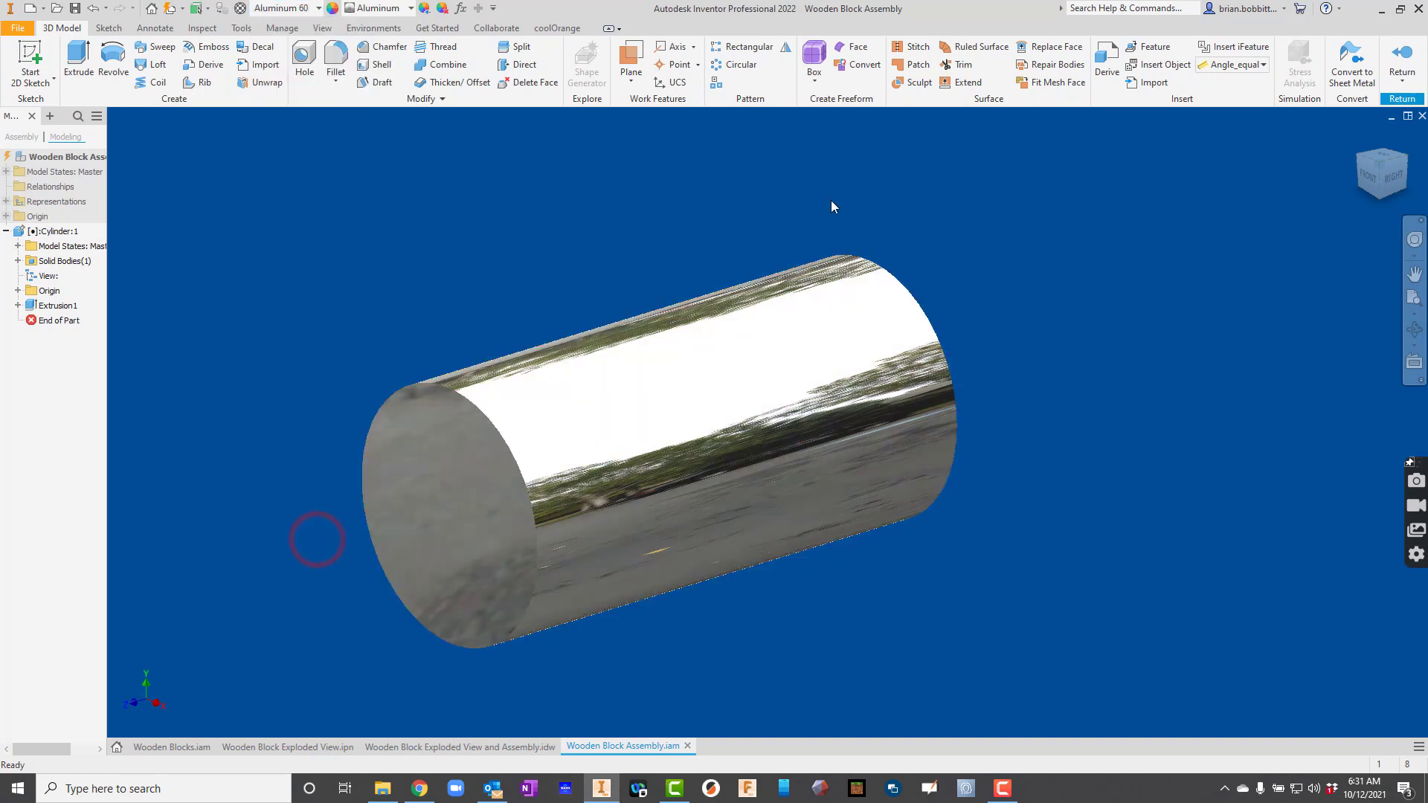
pyautogui.scroll(-3, 982, 283)
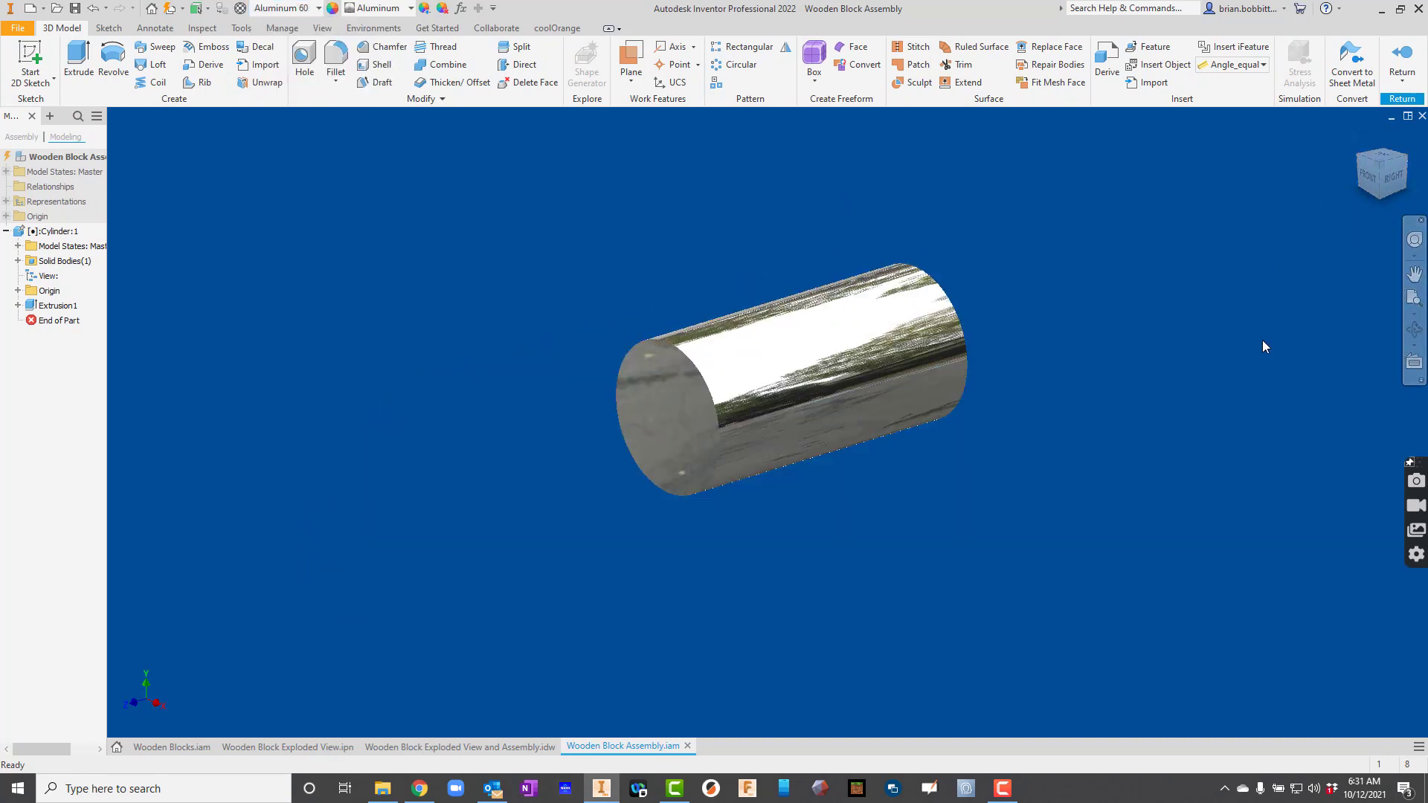
# Return to the assembly and create an in-place part named Triangle
pyautogui.click(1401, 59)
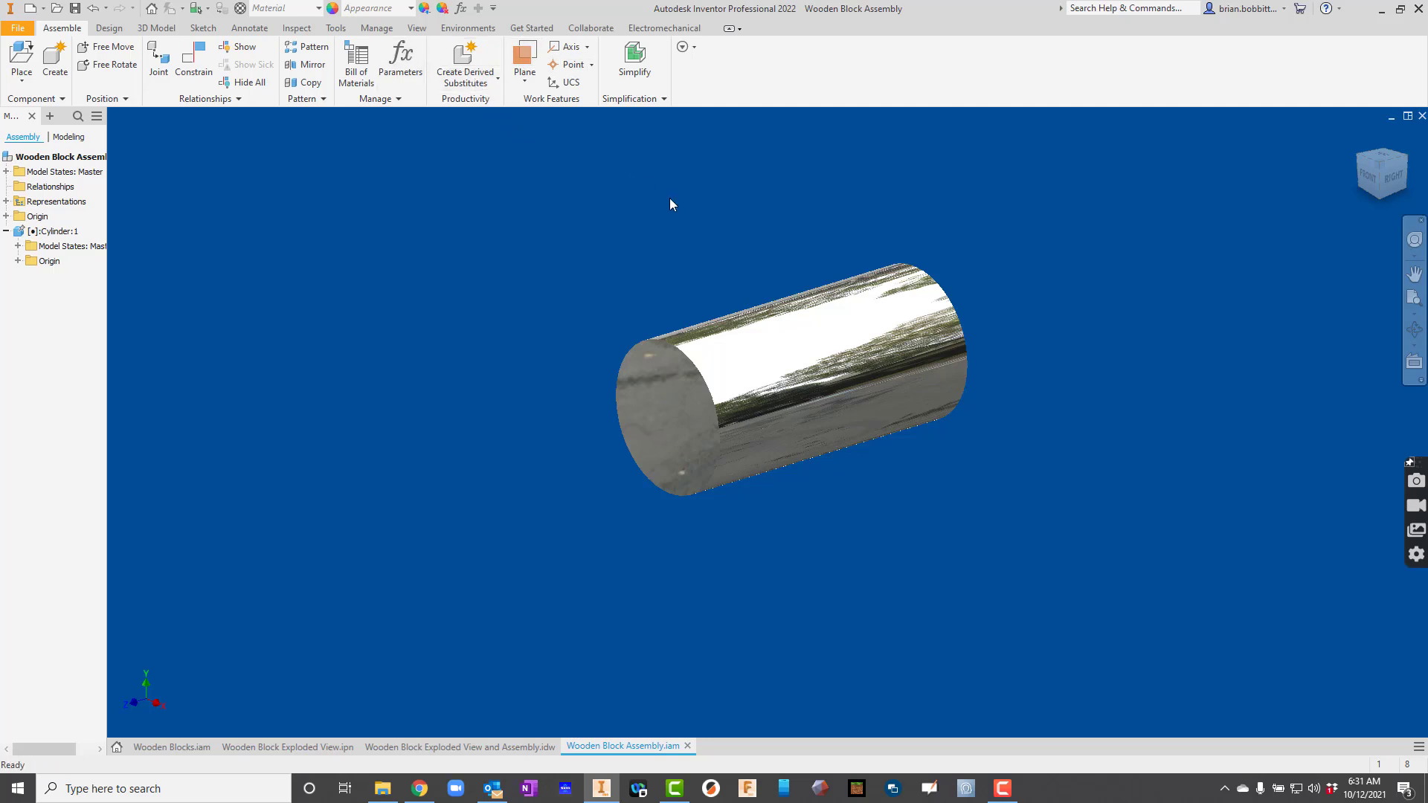
pyautogui.click(60, 71)
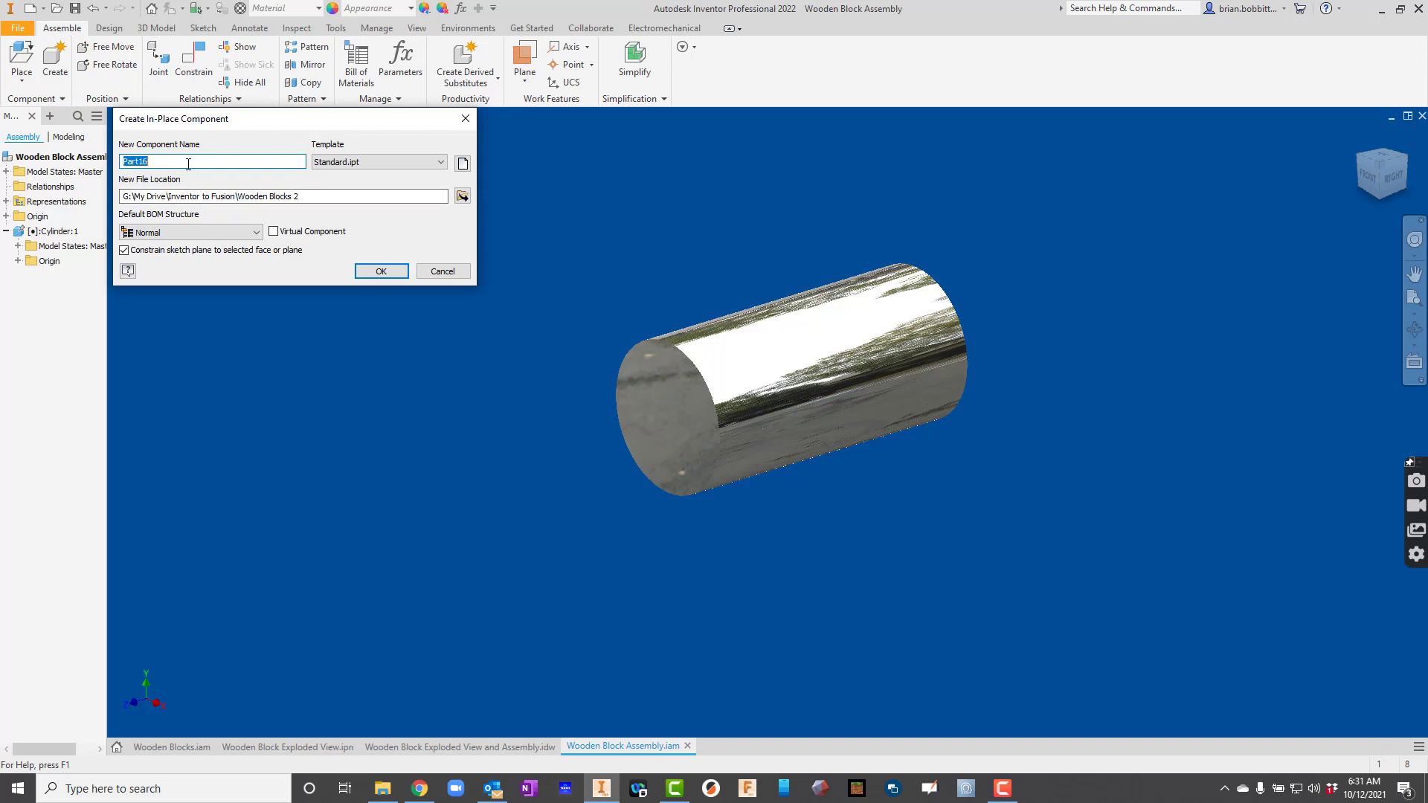
pyautogui.write('Triangle')
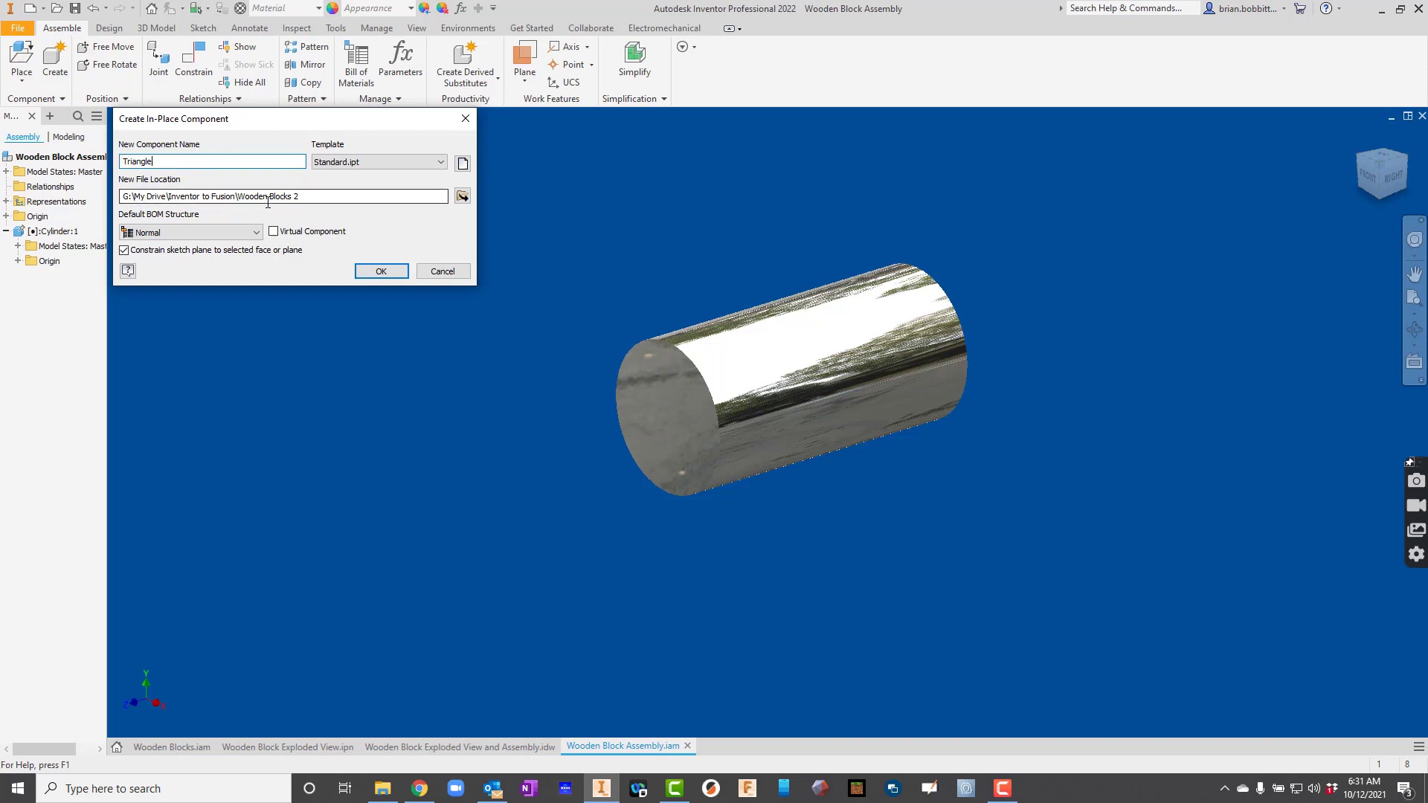
pyautogui.click(374, 274)
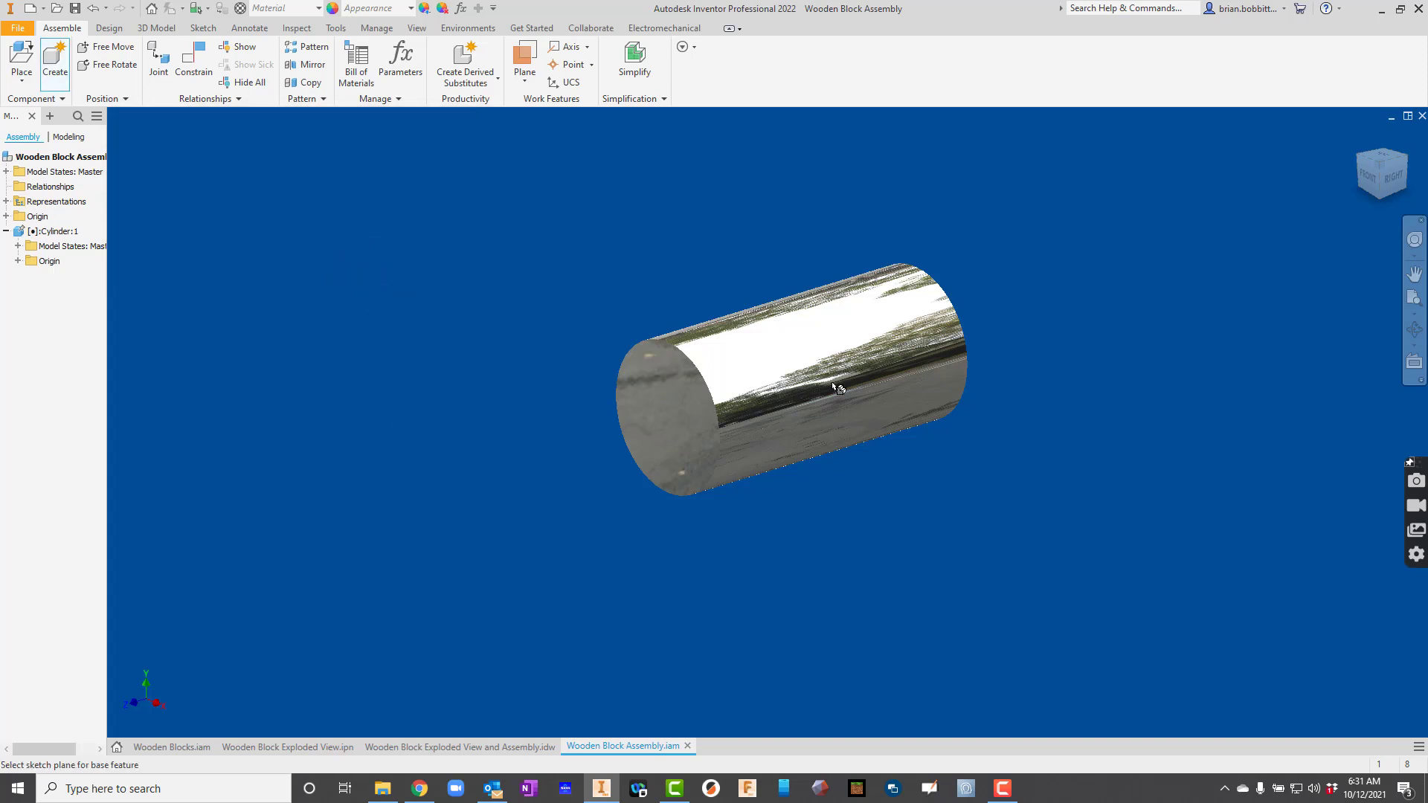
pyautogui.click(1153, 255)
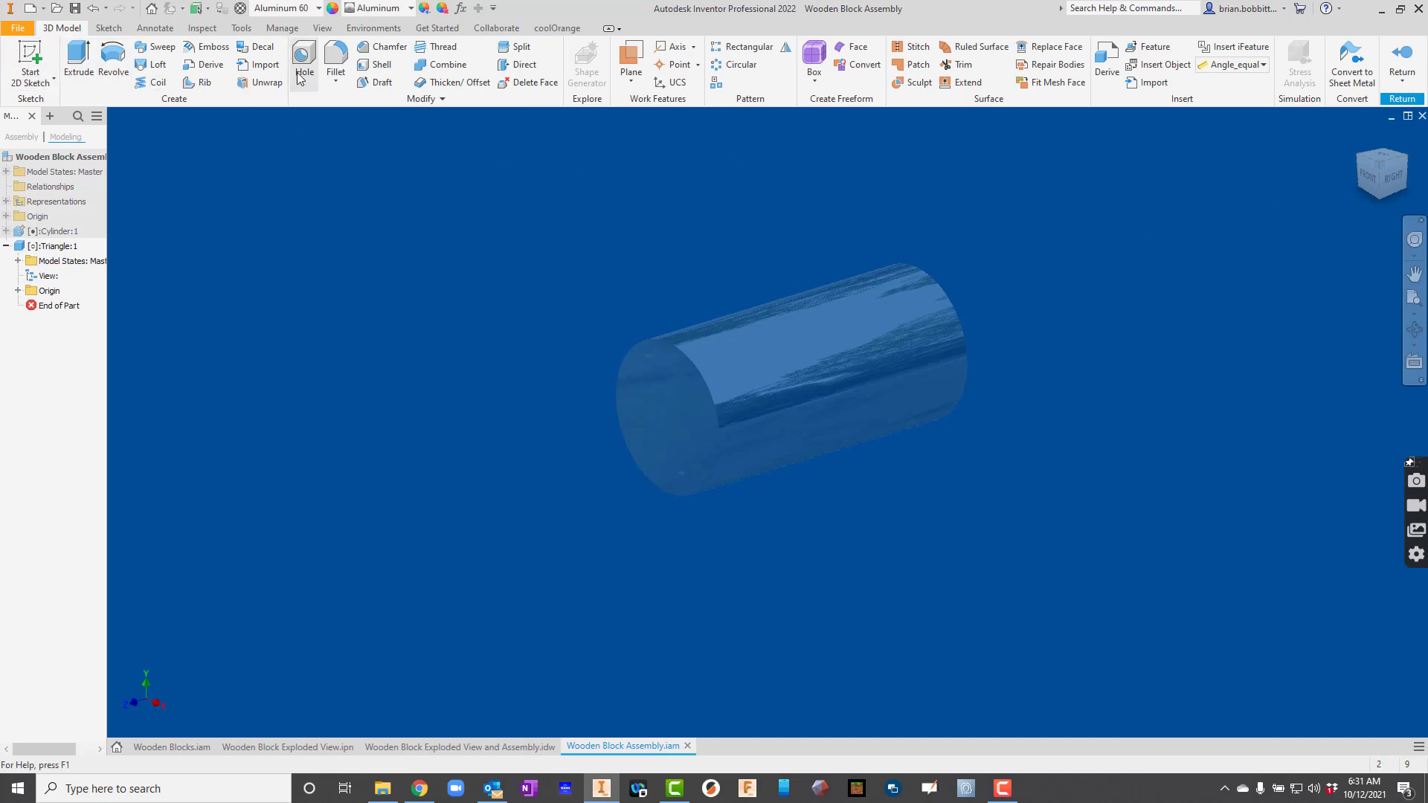
# Sketch a closed 1 in right triangle from the origin on XY and extrude it 1 in
pyautogui.click(31, 53)
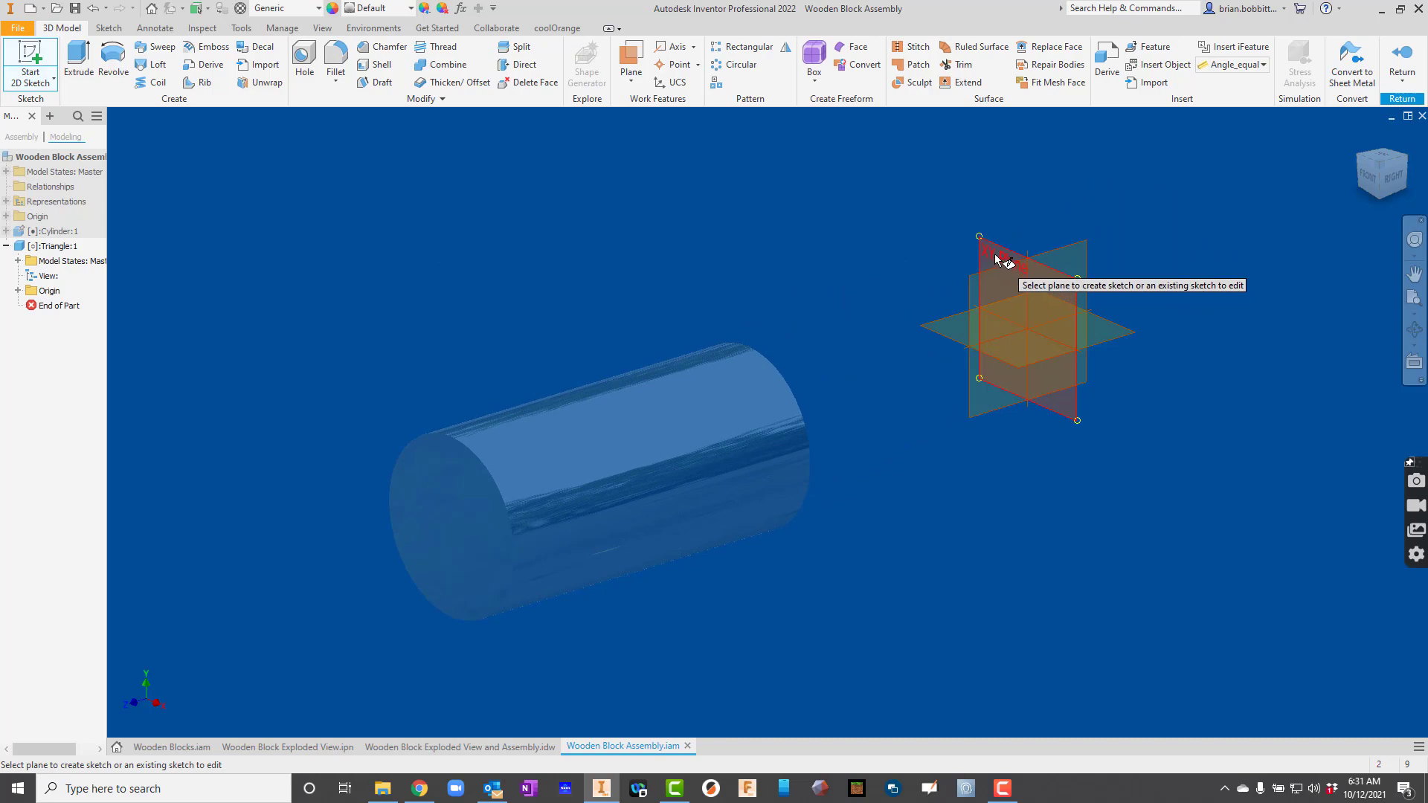
pyautogui.click(1000, 261)
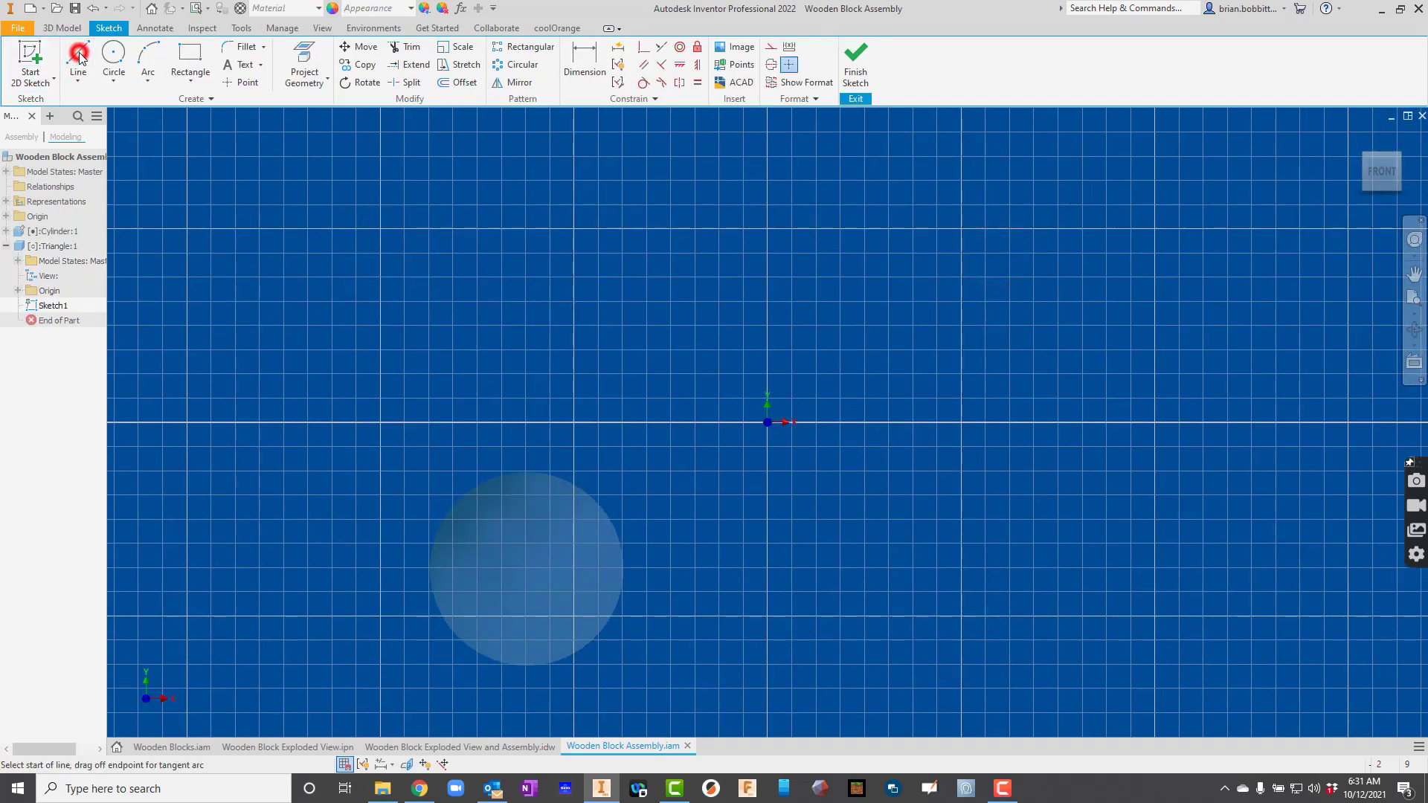
pyautogui.click(77, 57)
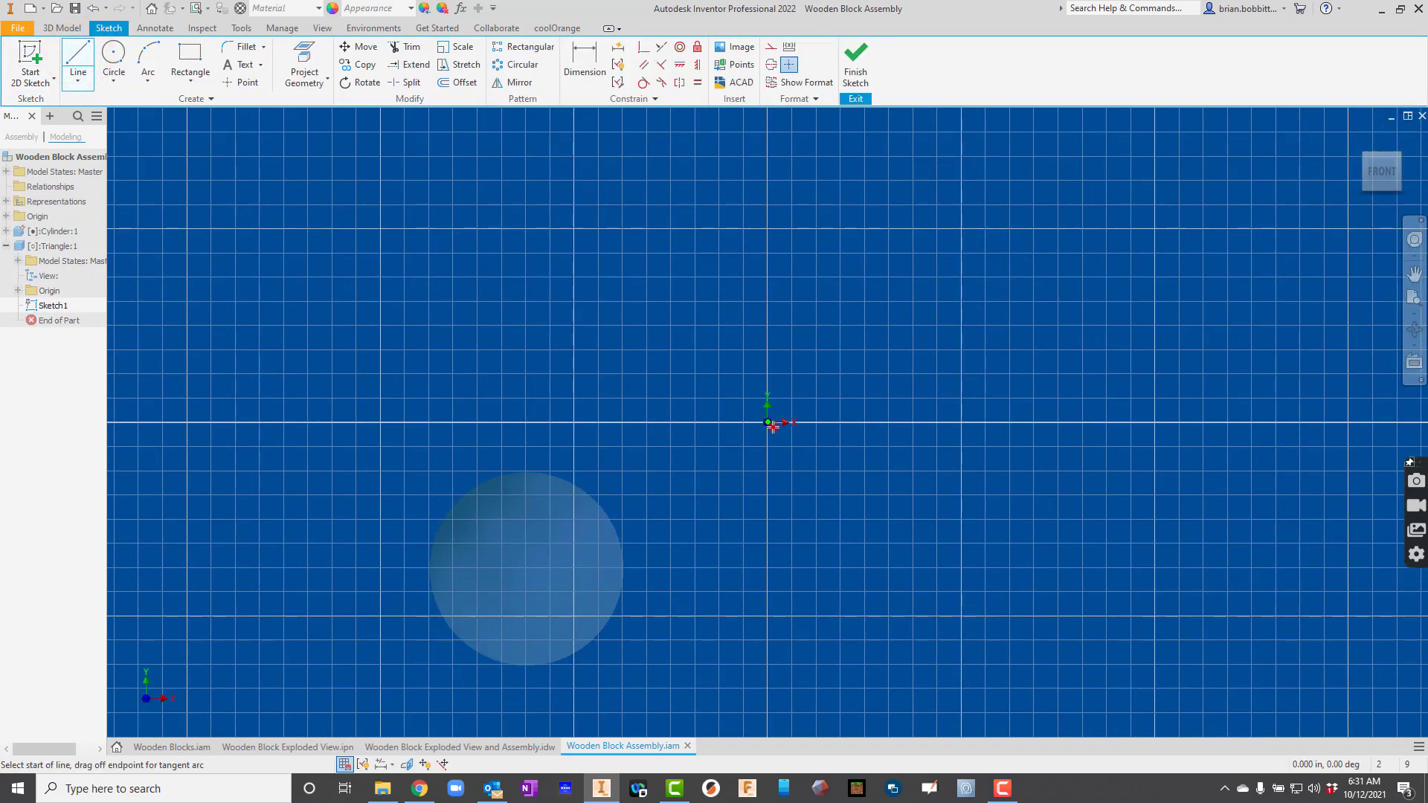
pyautogui.click(768, 422)
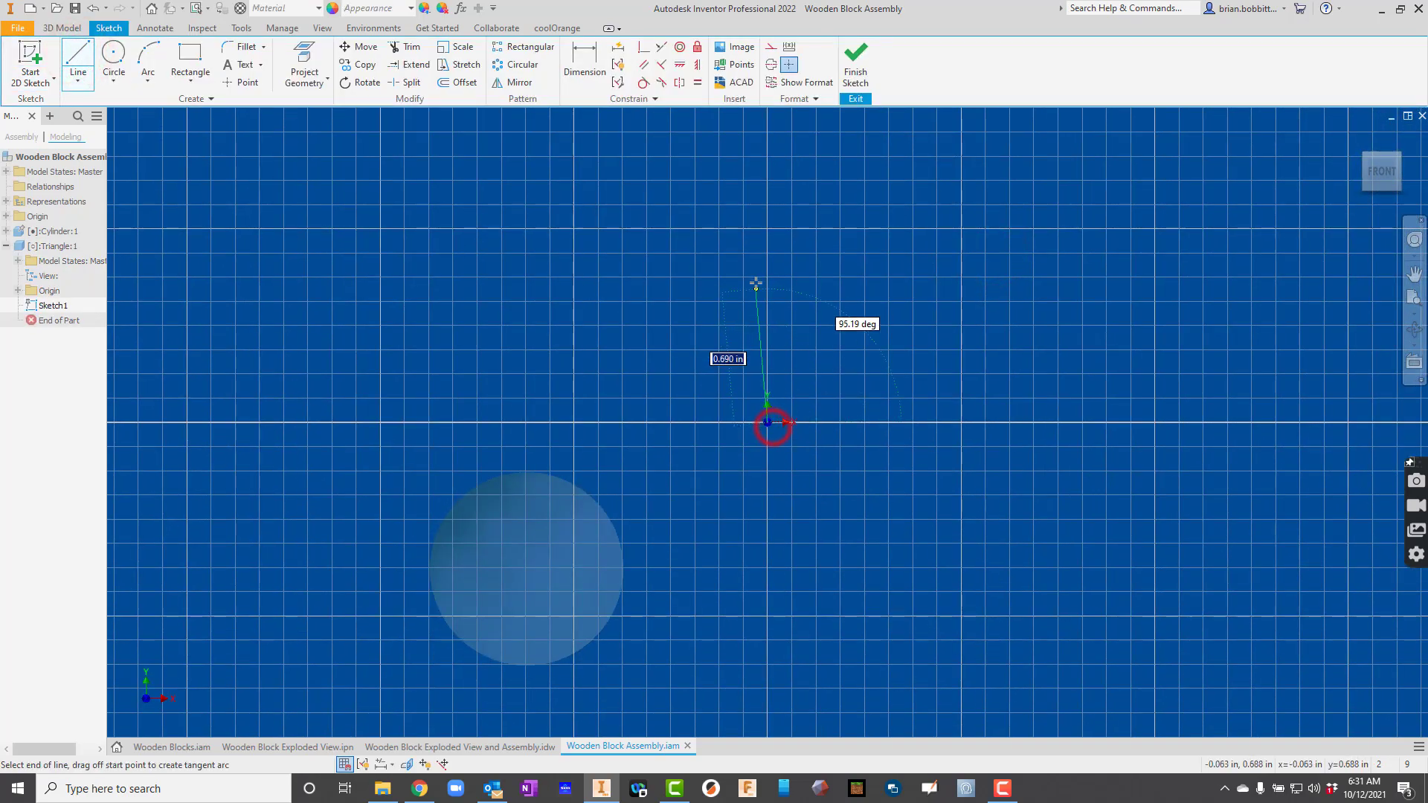
pyautogui.click(768, 228)
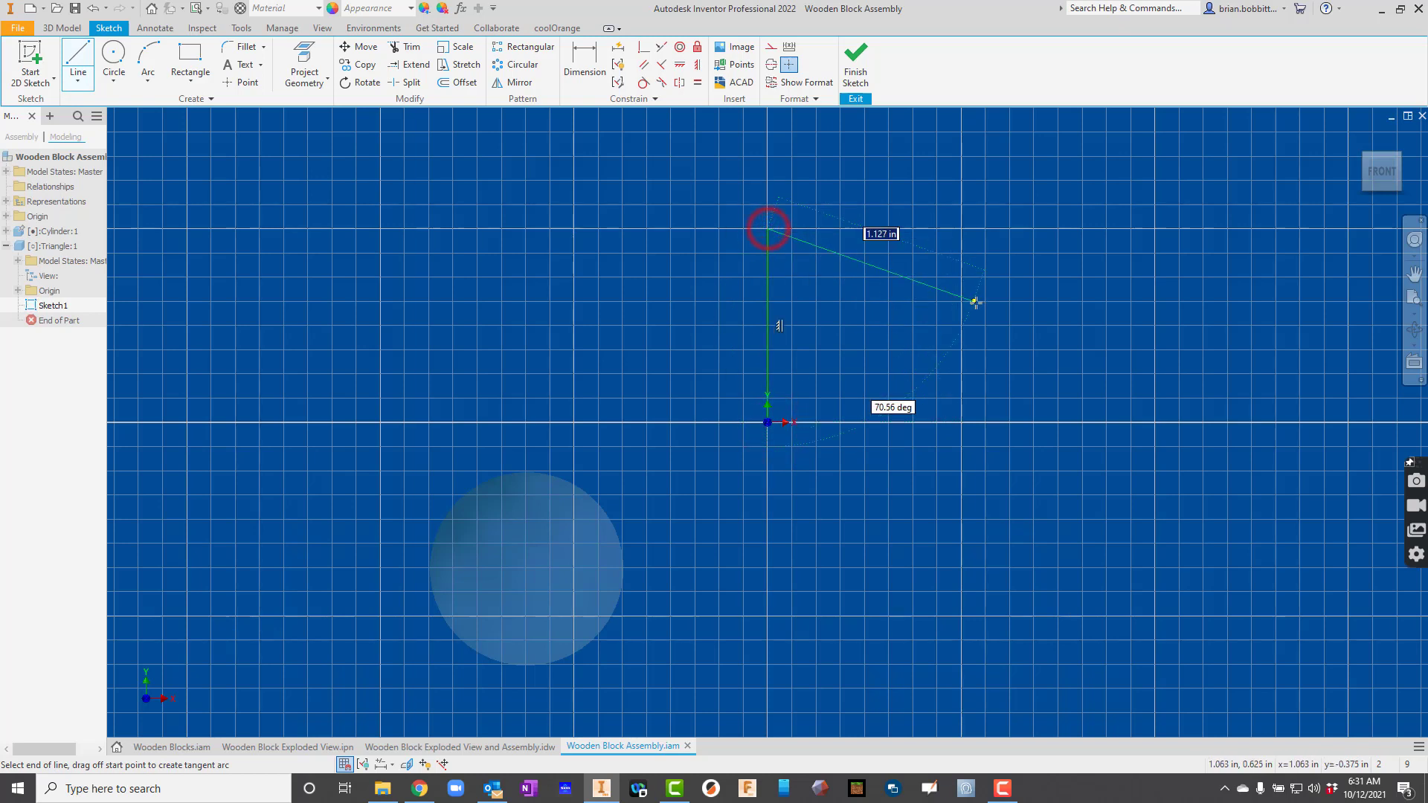
pyautogui.click(961, 421)
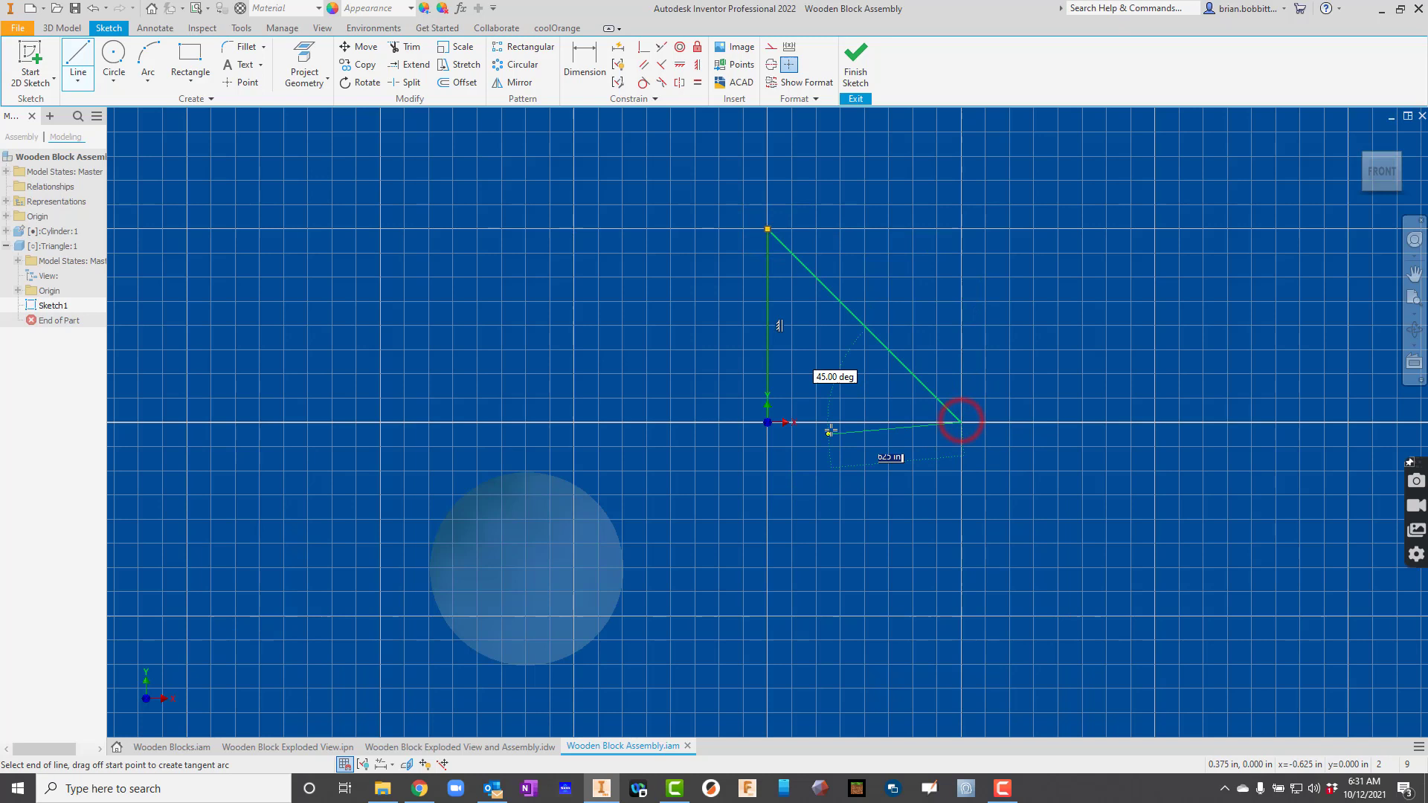
pyautogui.click(768, 422)
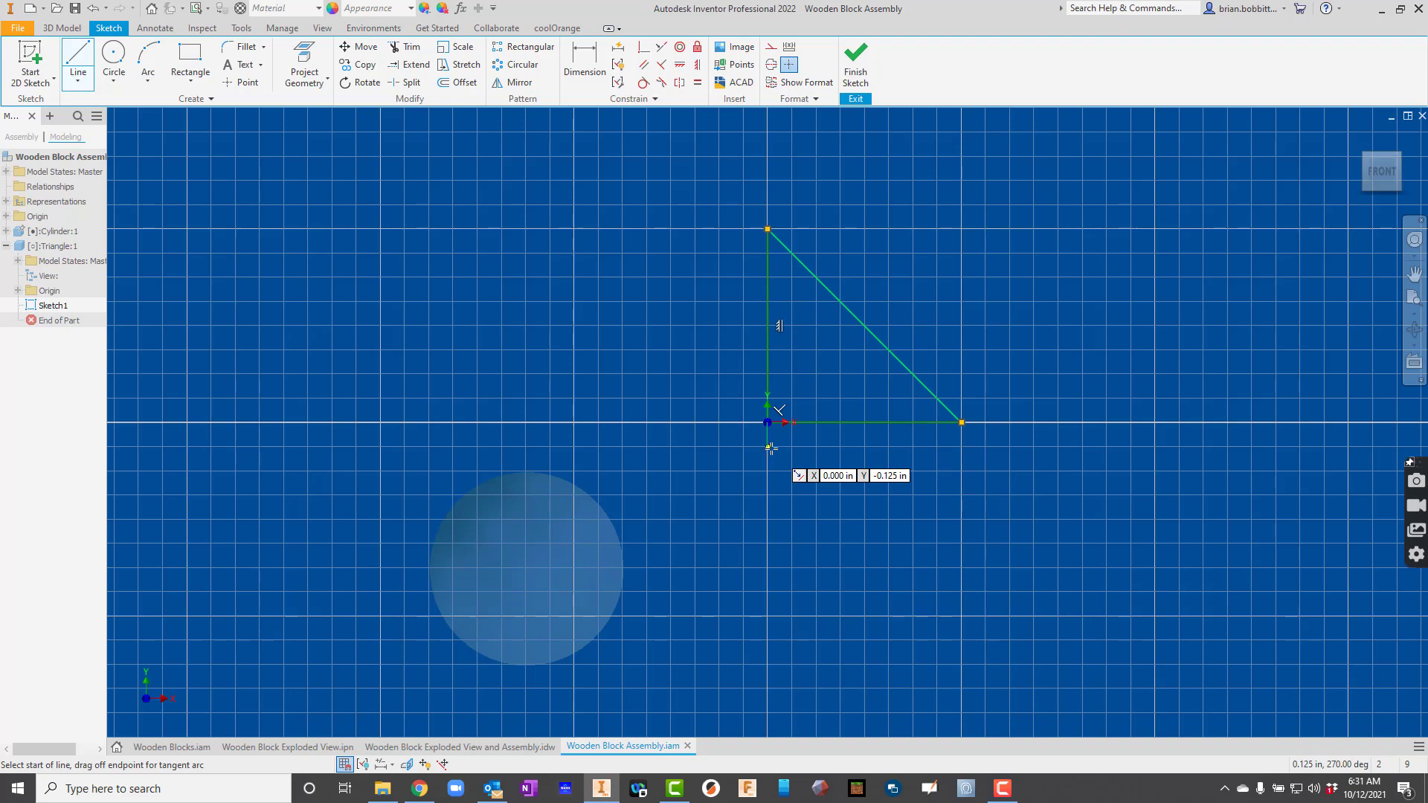
pyautogui.press('e')
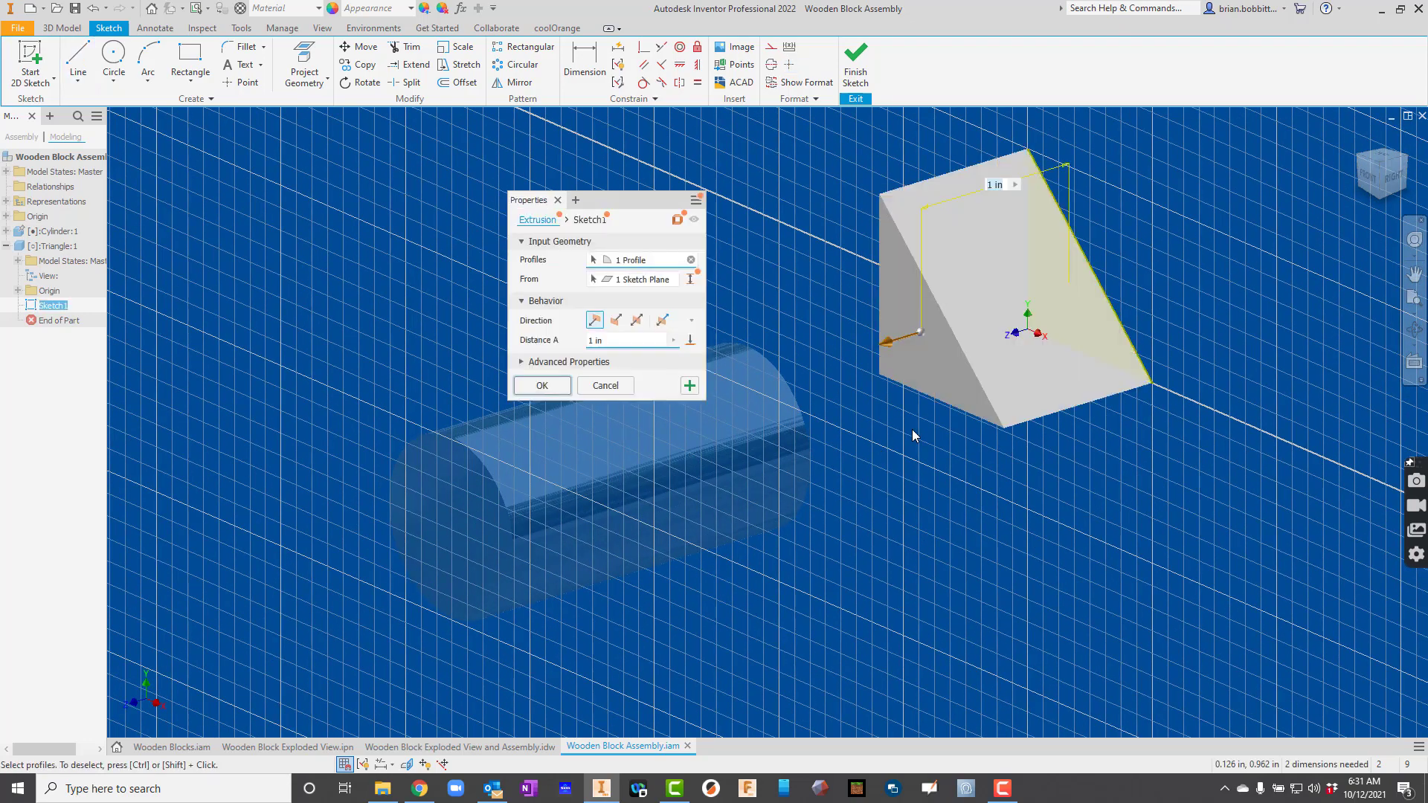
pyautogui.click(559, 390)
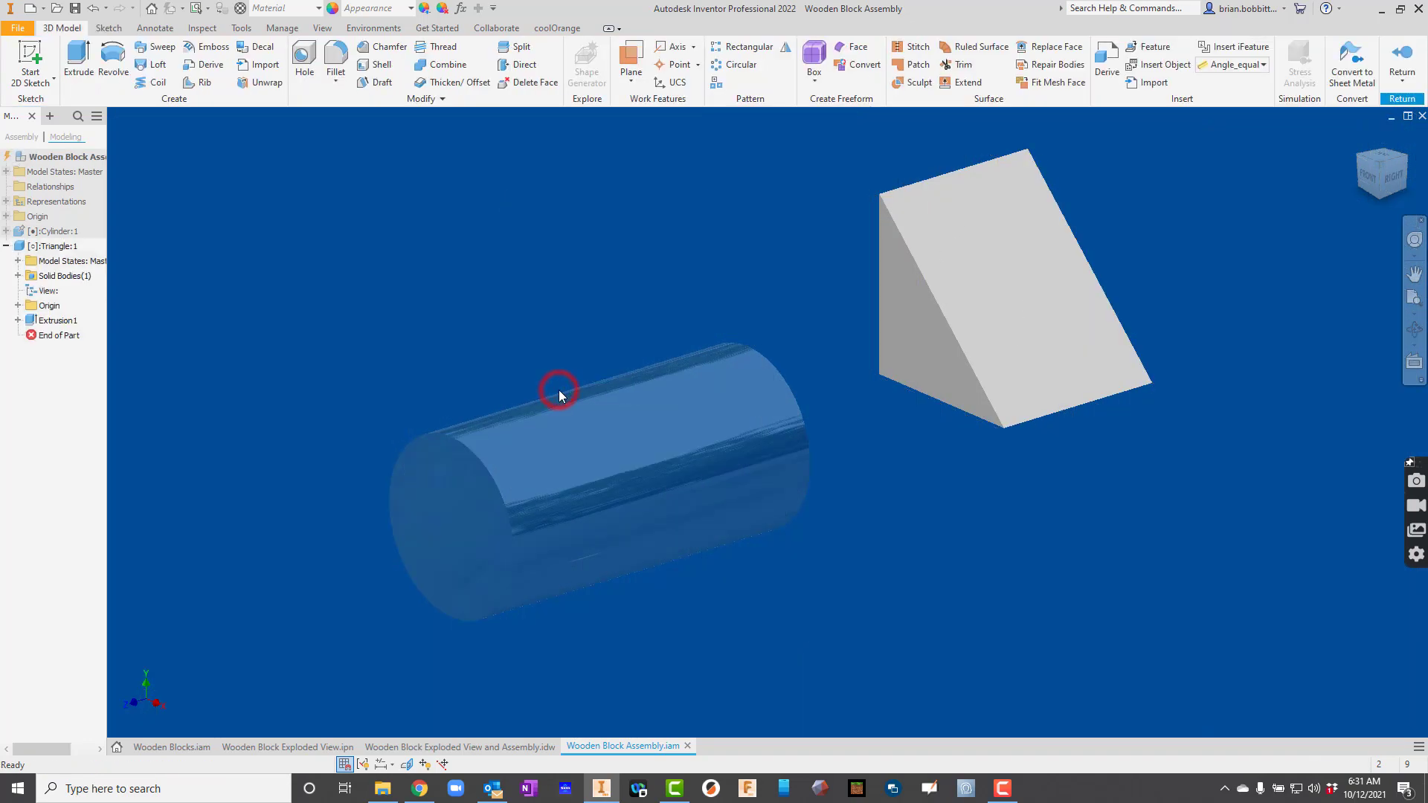
# Assign Maple material to the triangle wedge and return to the assembly
pyautogui.click(308, 8)
pyautogui.scroll(-1, 360, 320)
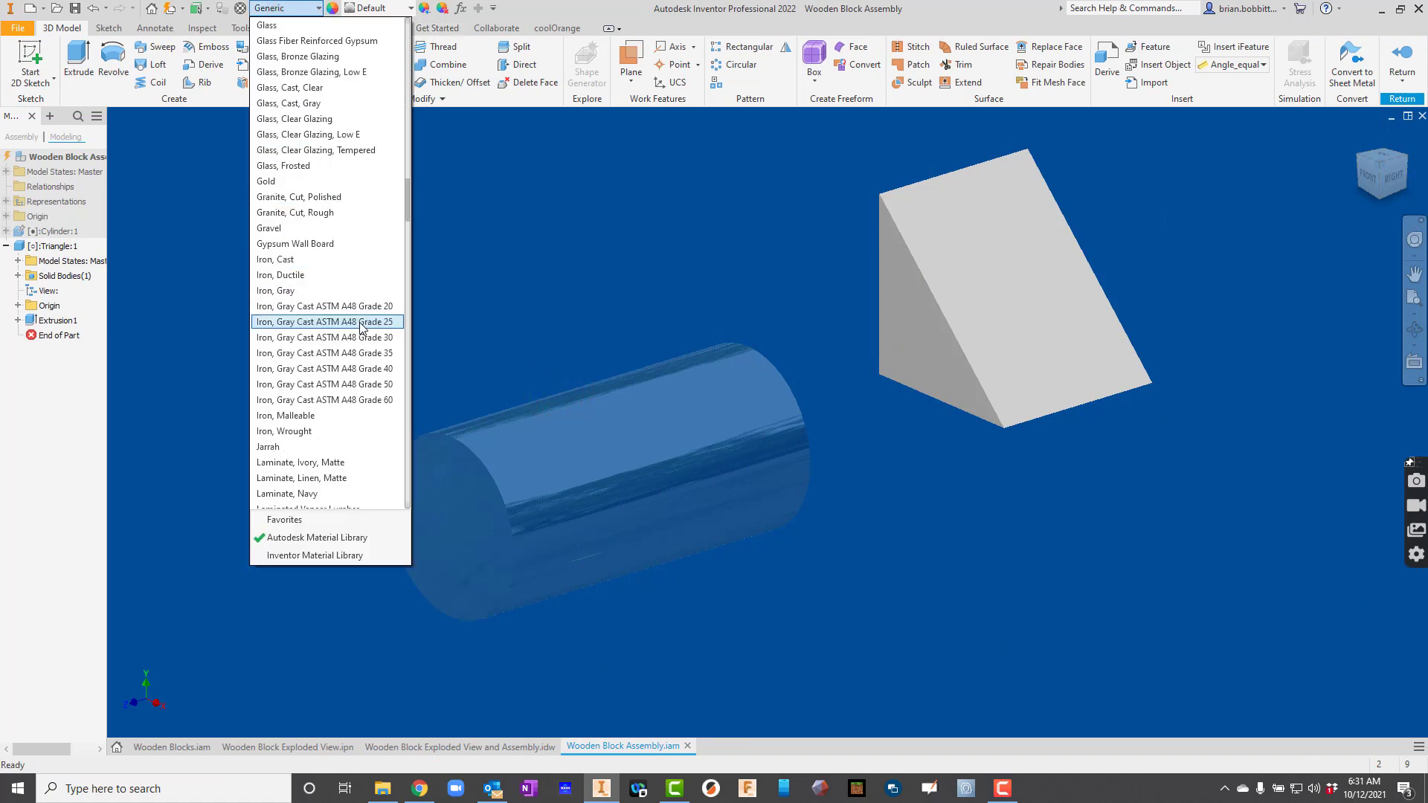
pyautogui.scroll(-6, 361, 327)
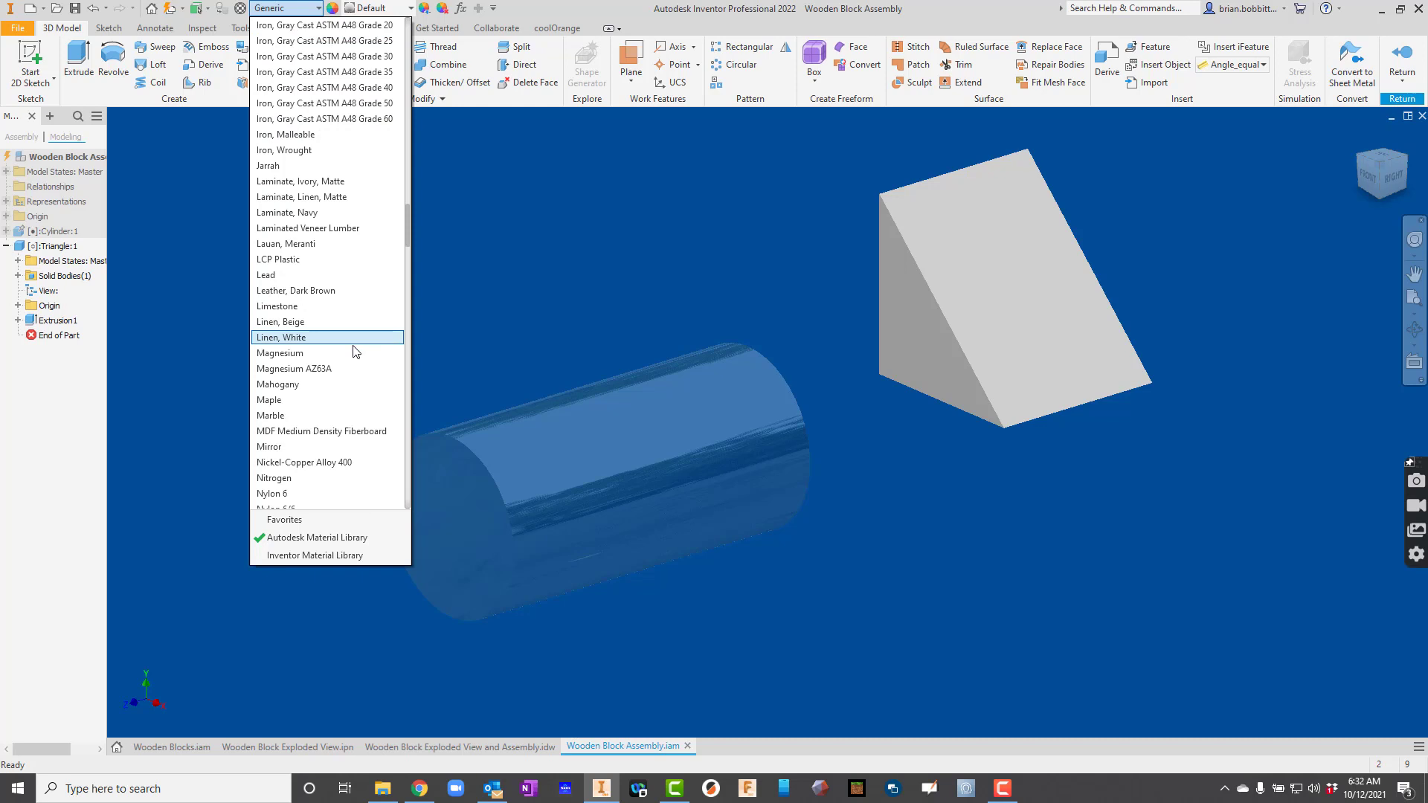
pyautogui.click(289, 407)
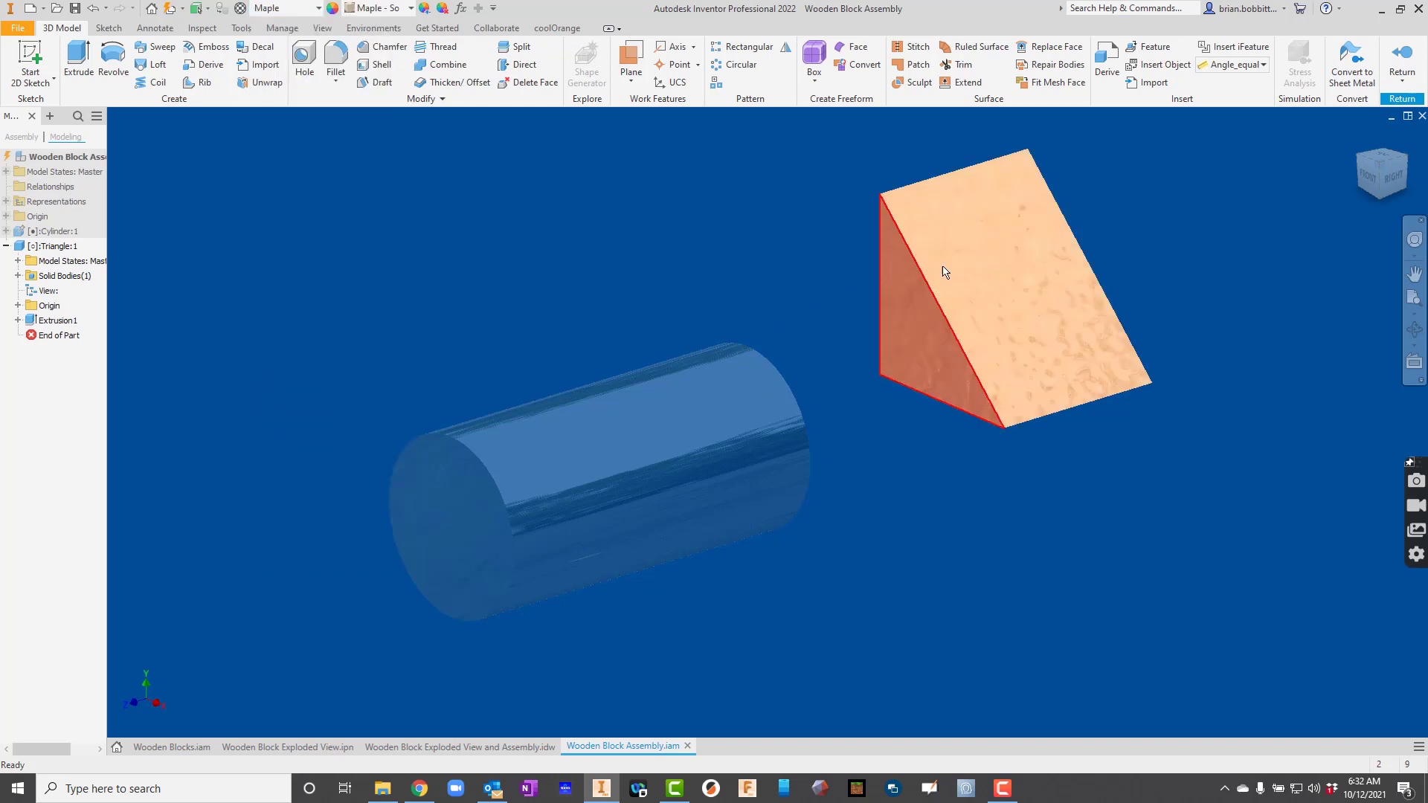
pyautogui.click(1403, 54)
# Save the assembly along with Cylinder.ipt and Triangle.ipt using Yes to All
pyautogui.scroll(3, 1238, 208)
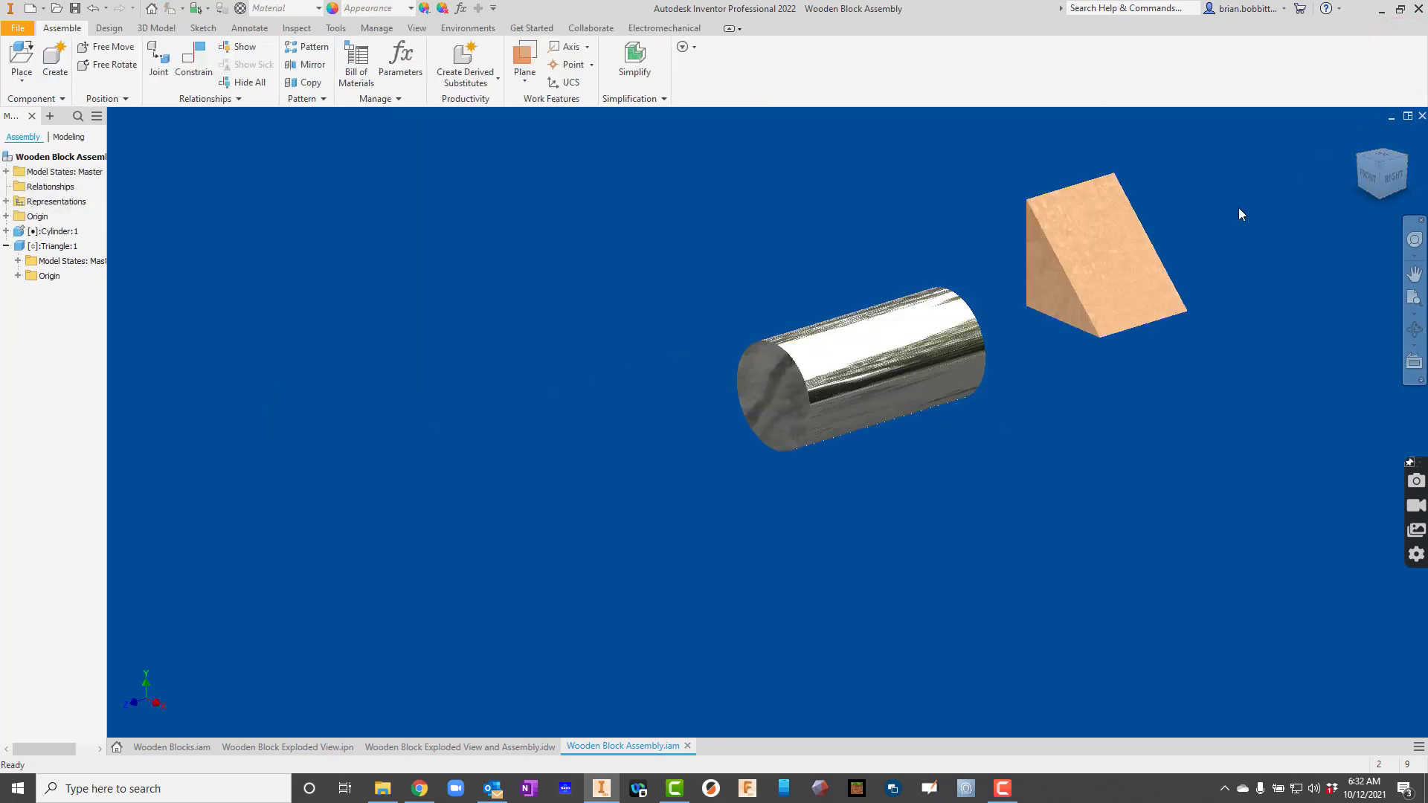
pyautogui.scroll(-4, 1238, 214)
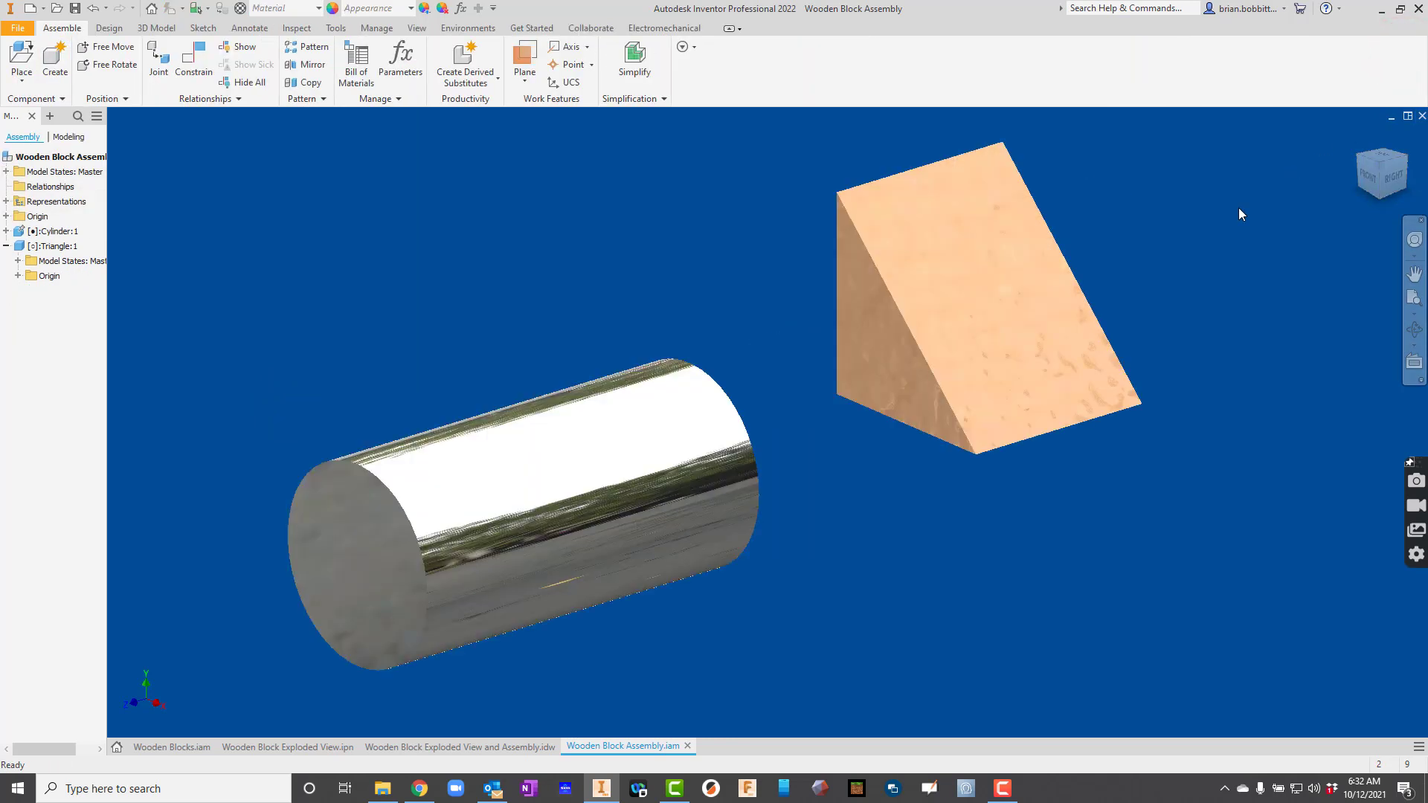
pyautogui.click(75, 10)
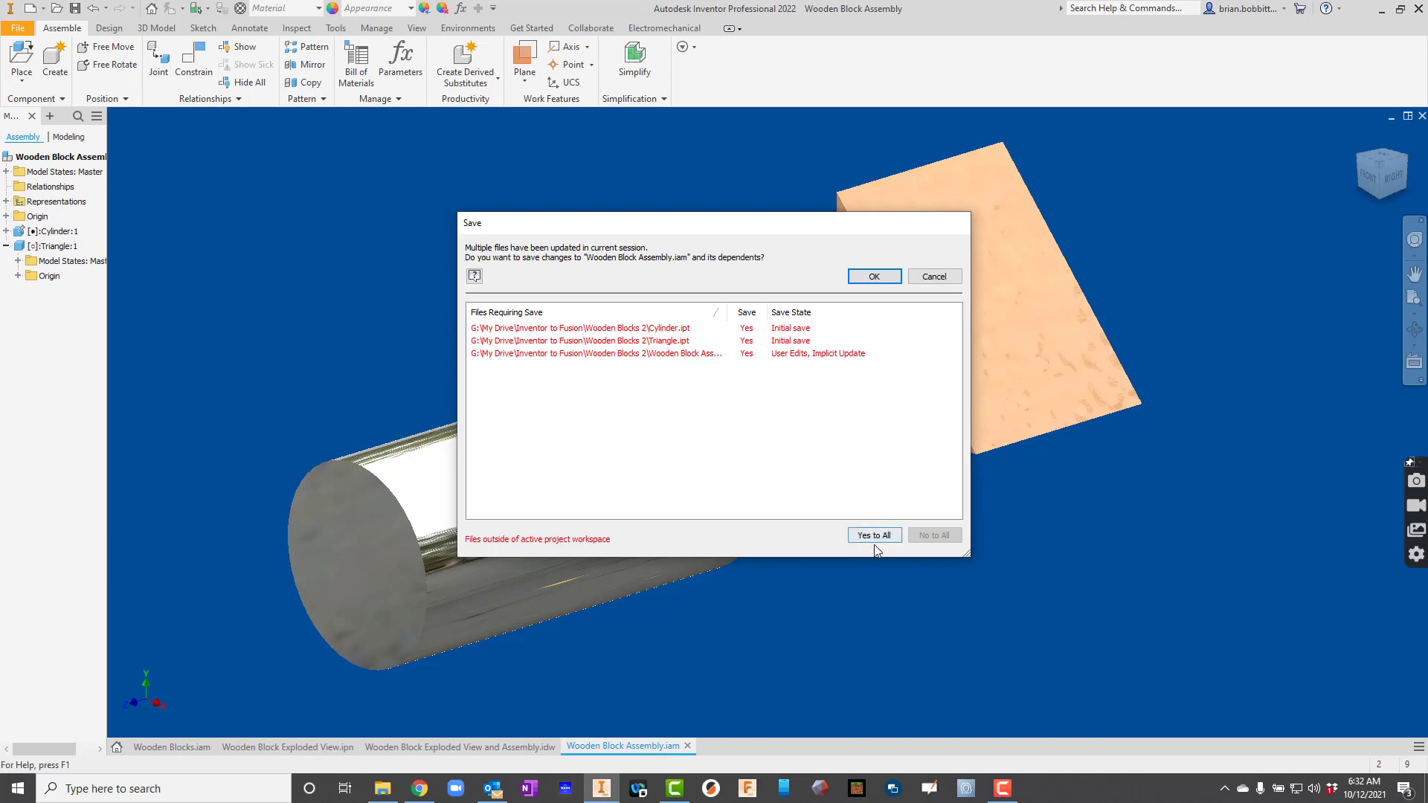
pyautogui.click(873, 276)
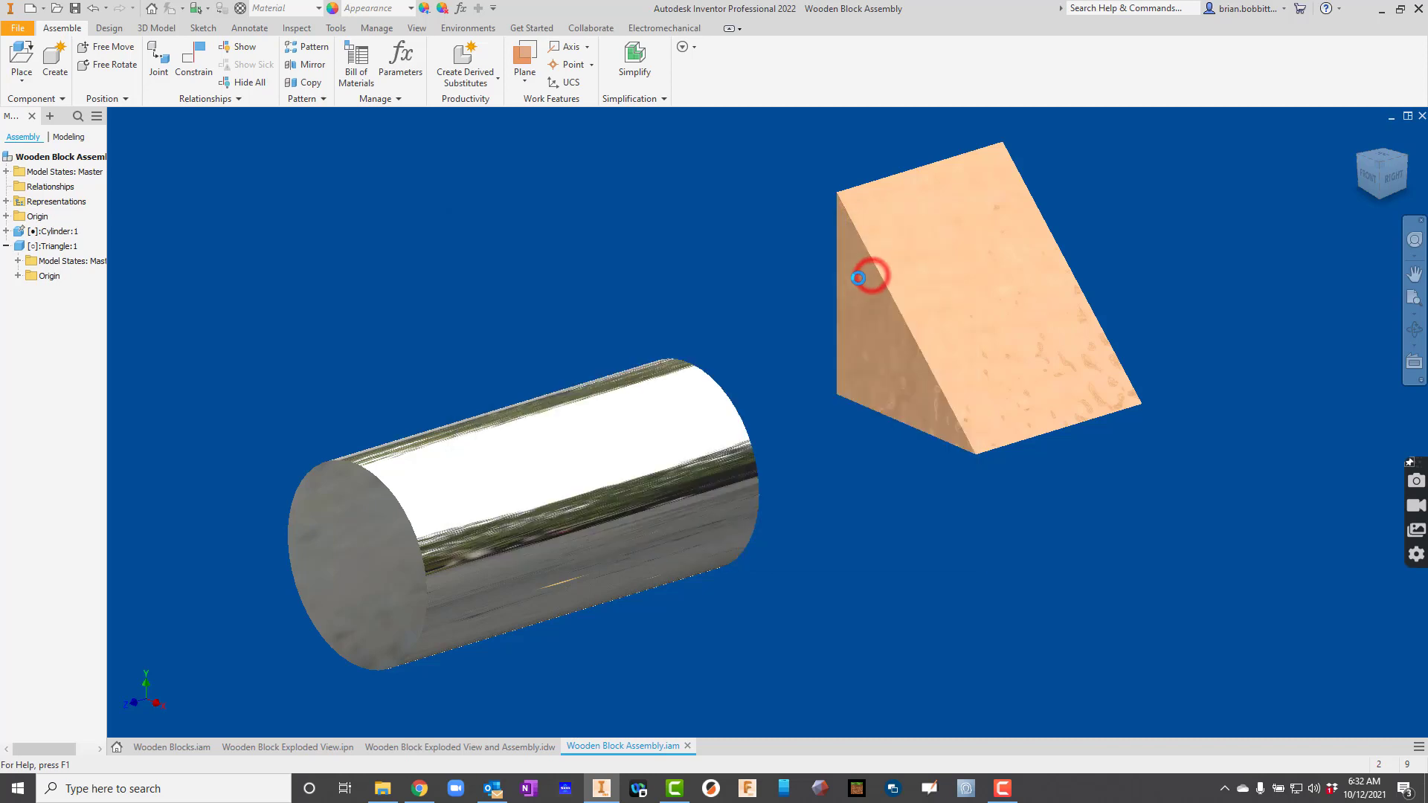
pyautogui.scroll(-3, 836, 293)
pyautogui.scroll(-3, 836, 296)
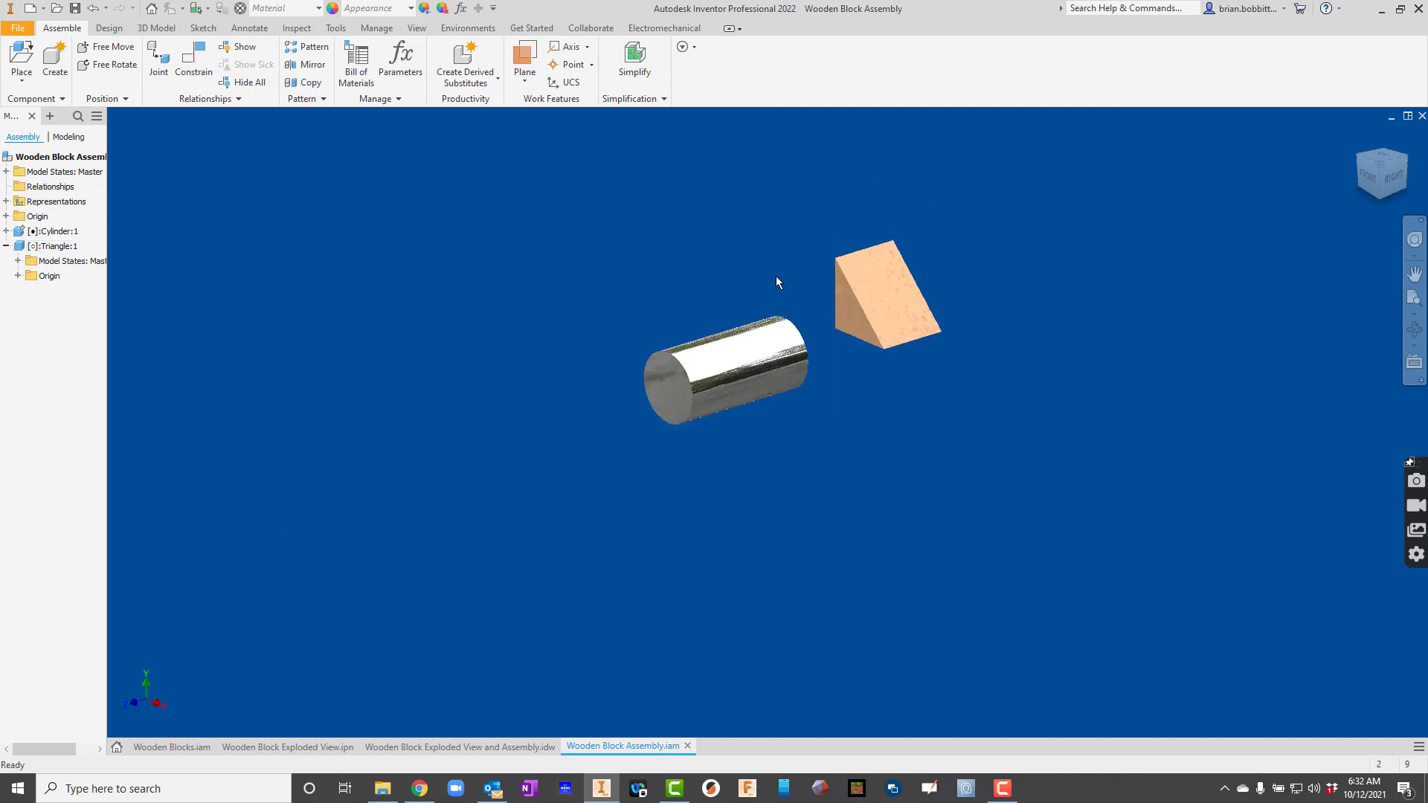
# Create an in-place Arch Block part and start a sketch on its XY plane
pyautogui.click(55, 59)
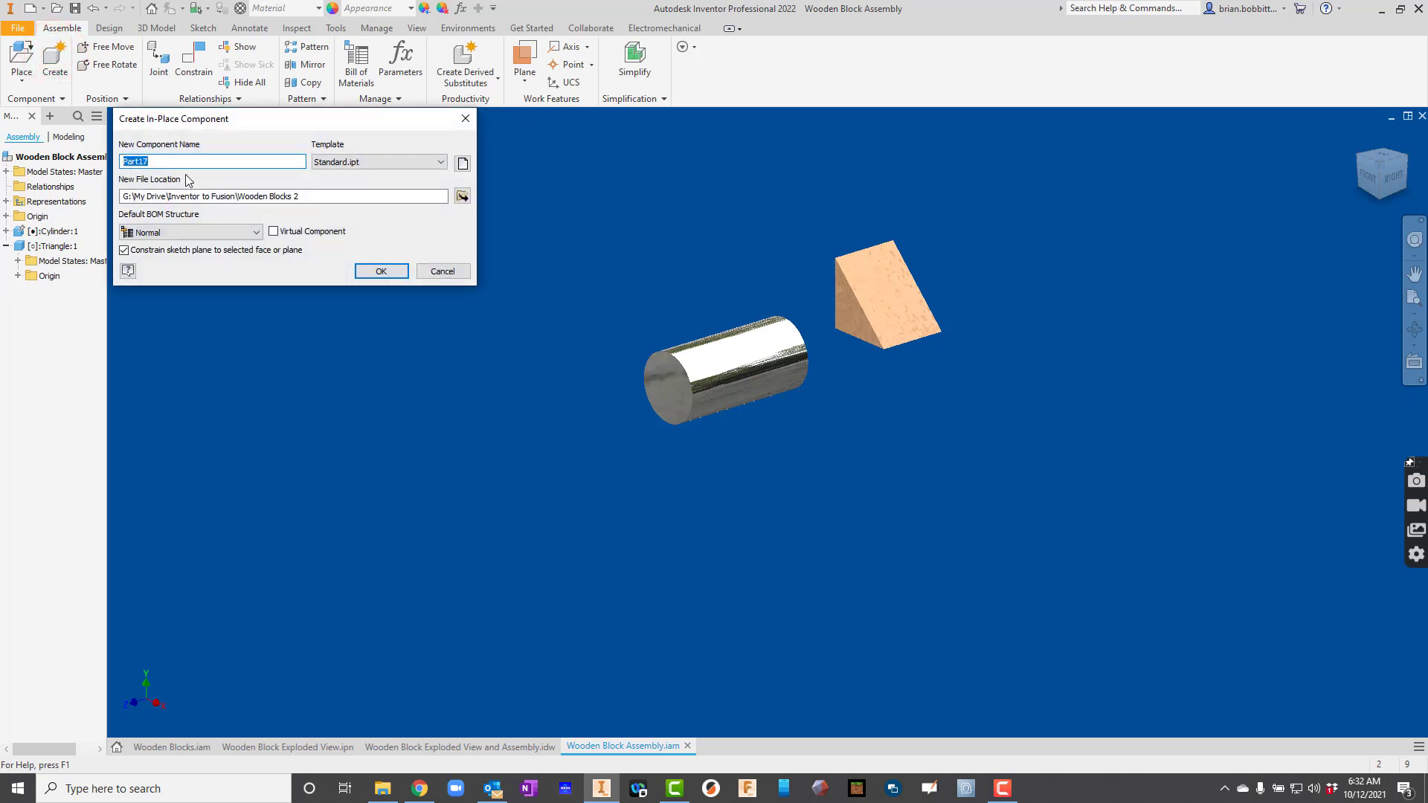
pyautogui.write('Arch Block')
pyautogui.click(397, 275)
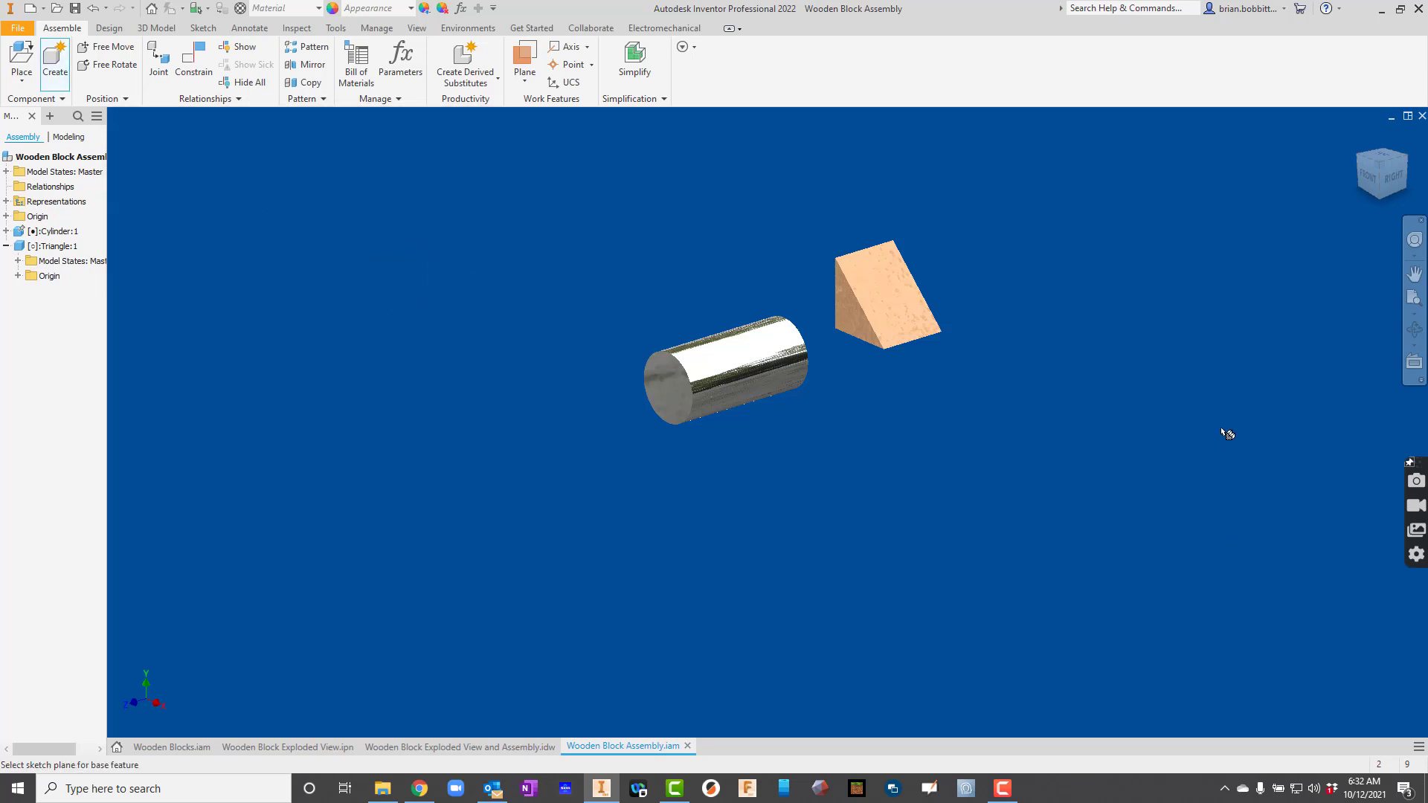
pyautogui.click(1112, 281)
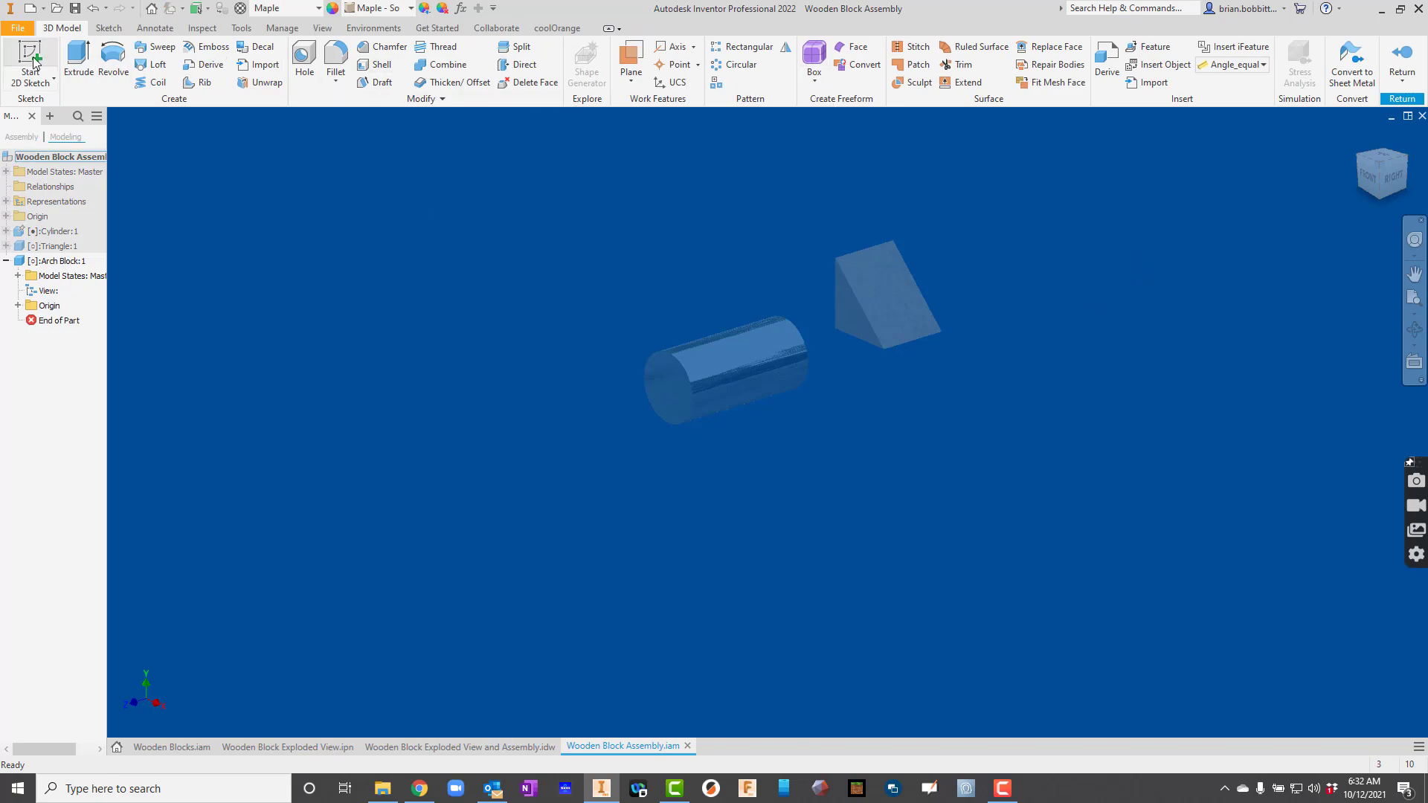
pyautogui.click(34, 61)
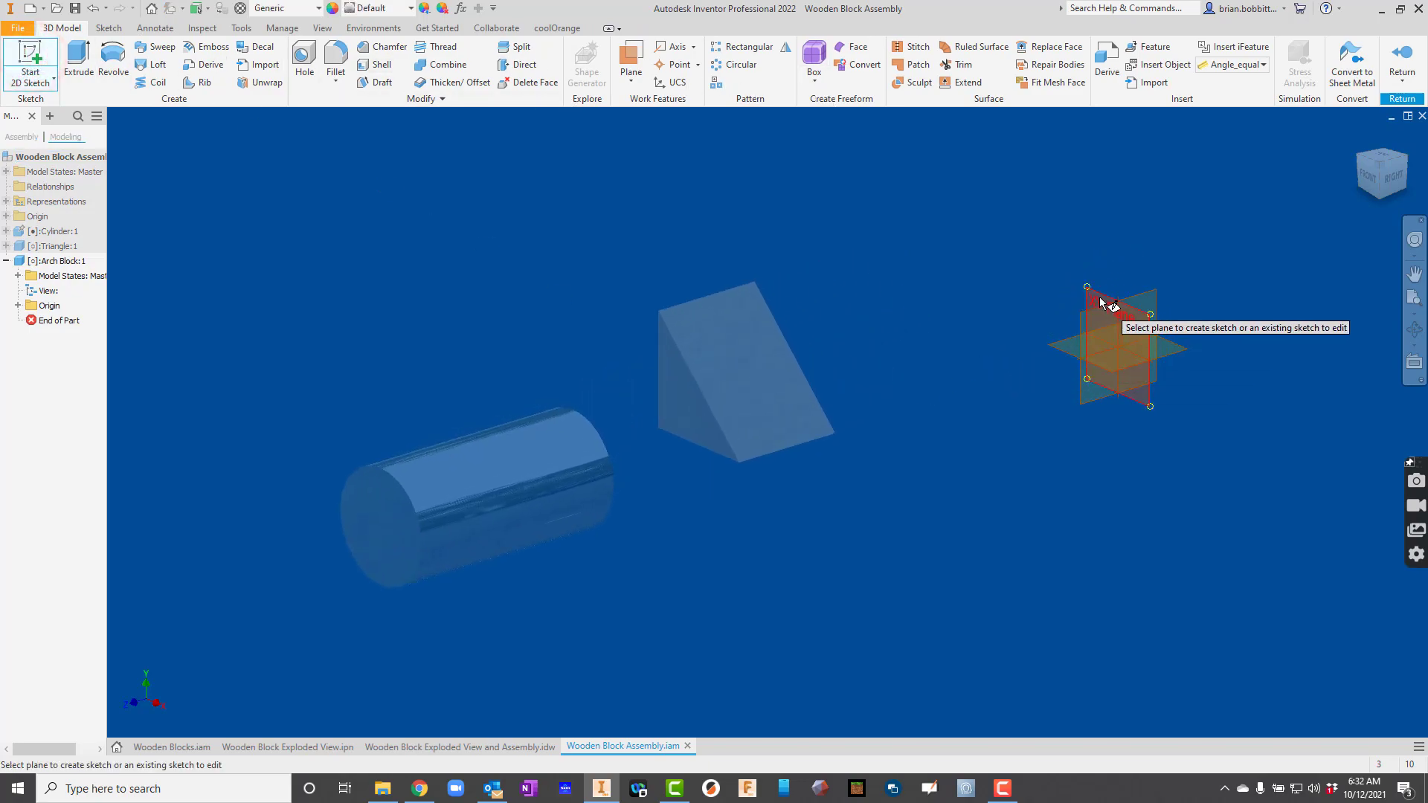
pyautogui.click(1102, 301)
# Draw a 2 in by 1 in rectangle from the origin and a 1 in circle centred on its bottom-edge midpoint
pyautogui.click(199, 50)
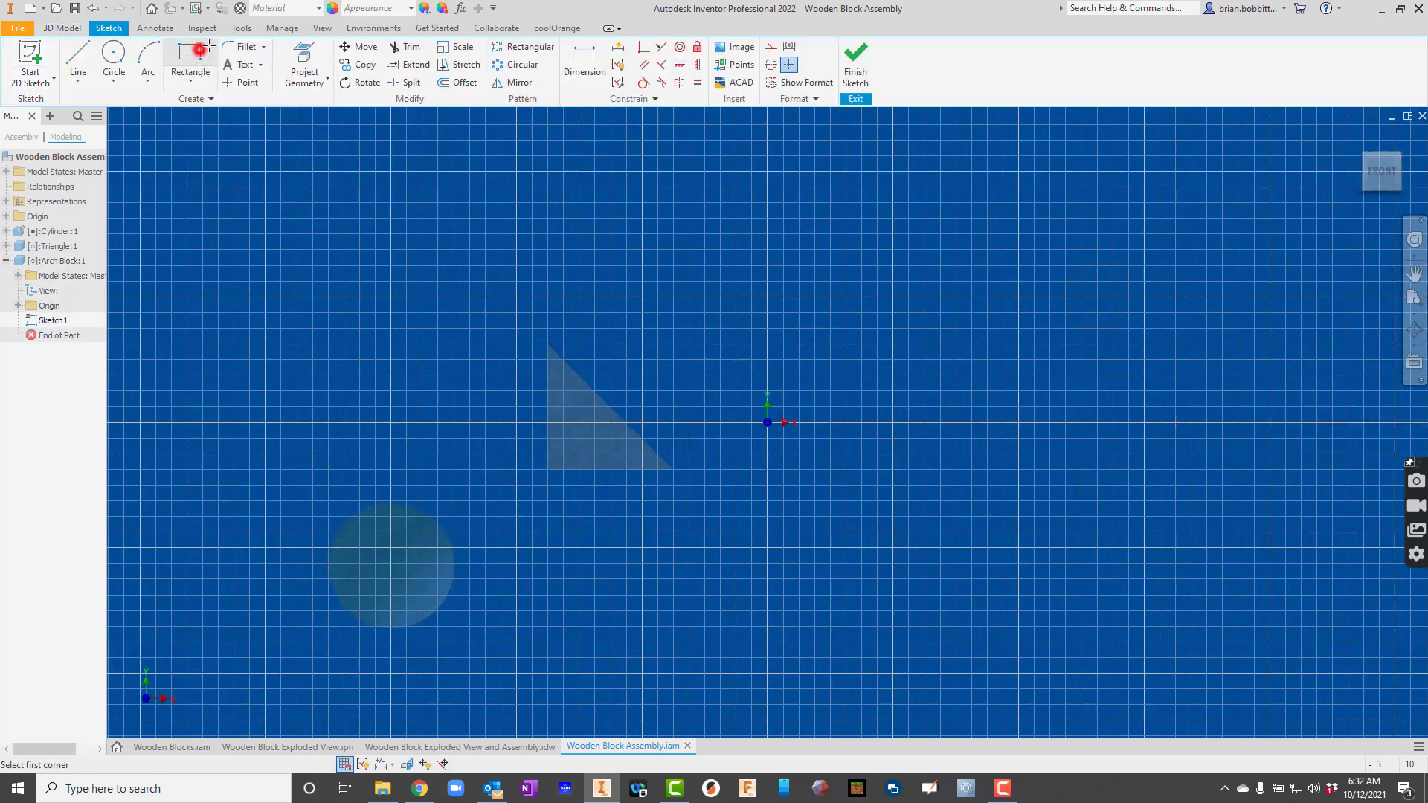
pyautogui.click(768, 422)
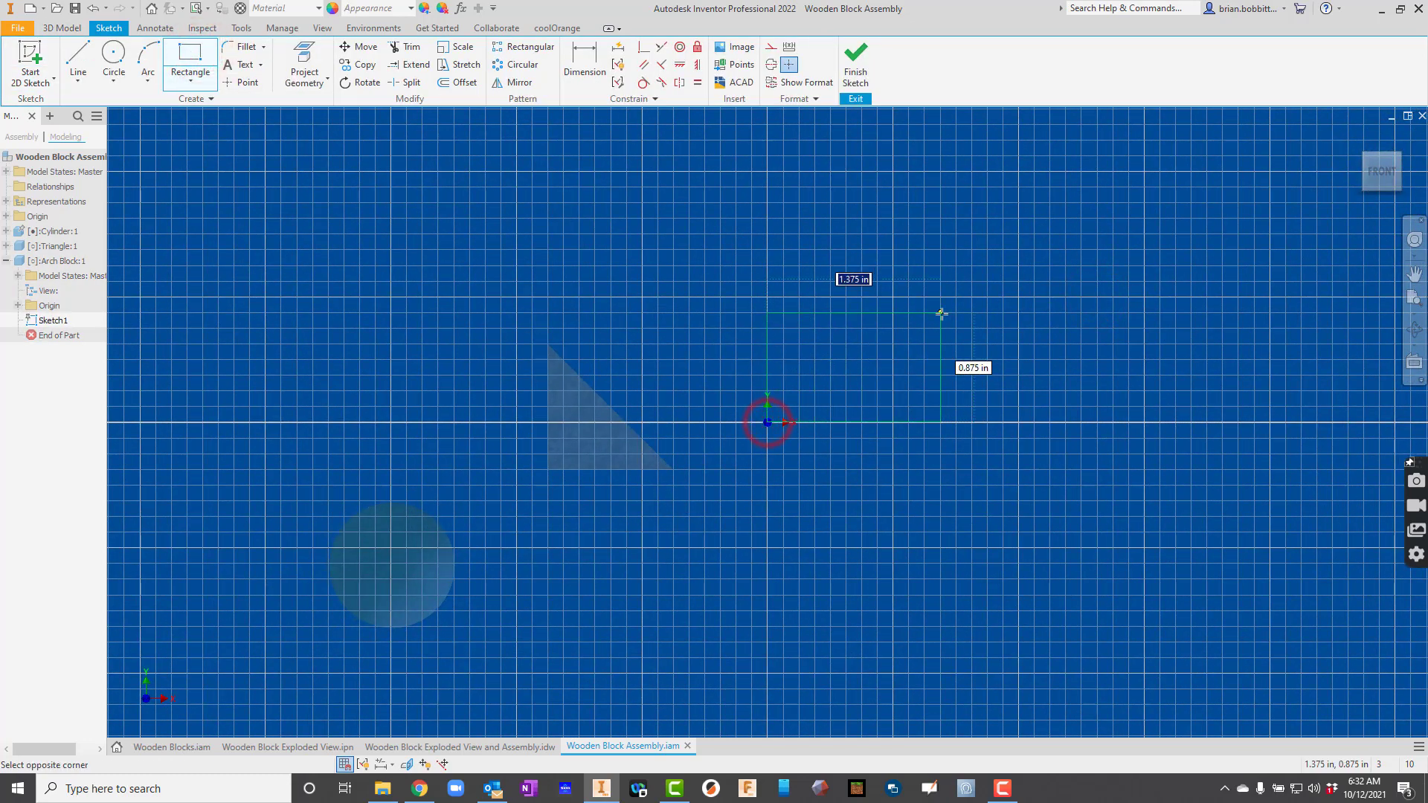
pyautogui.click(1018, 298)
pyautogui.click(114, 60)
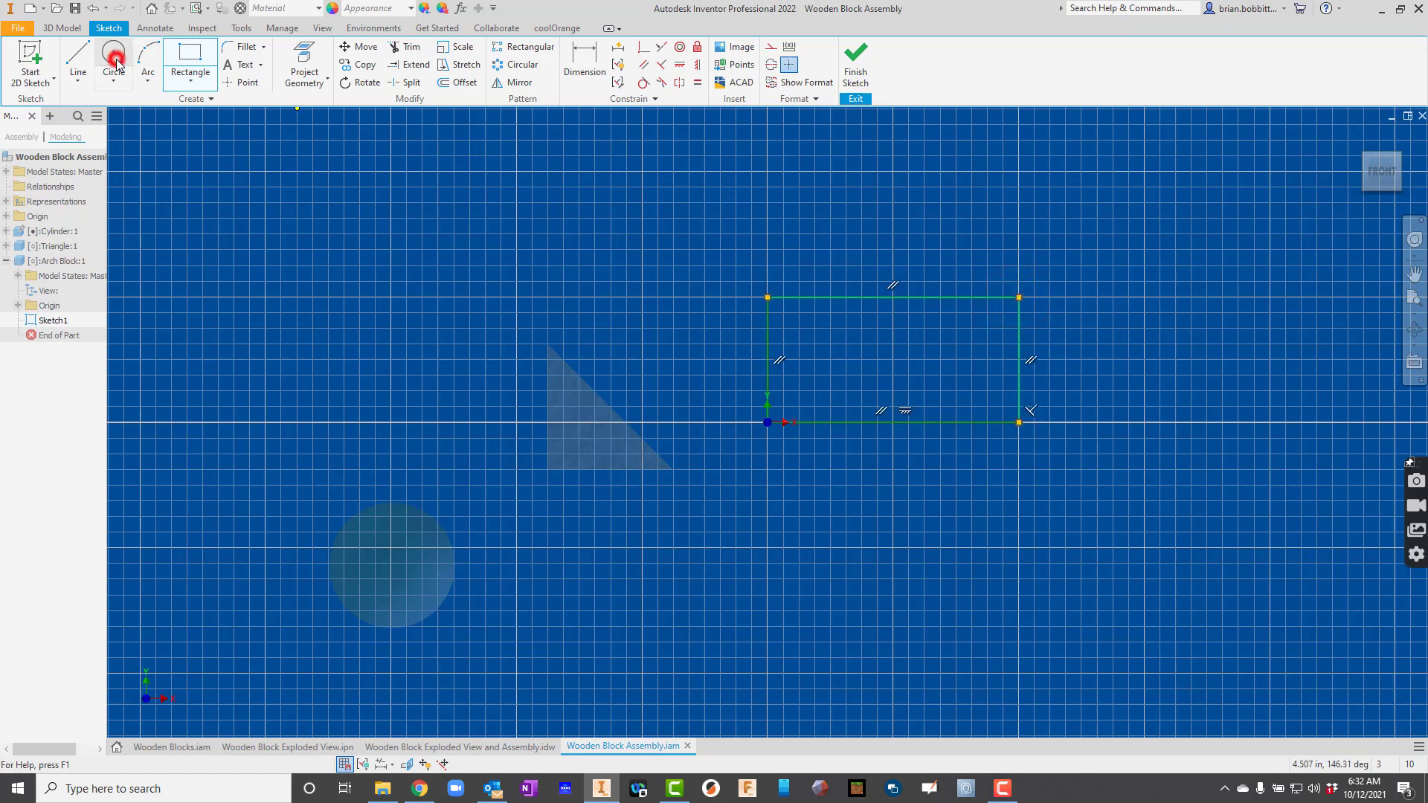
pyautogui.click(892, 423)
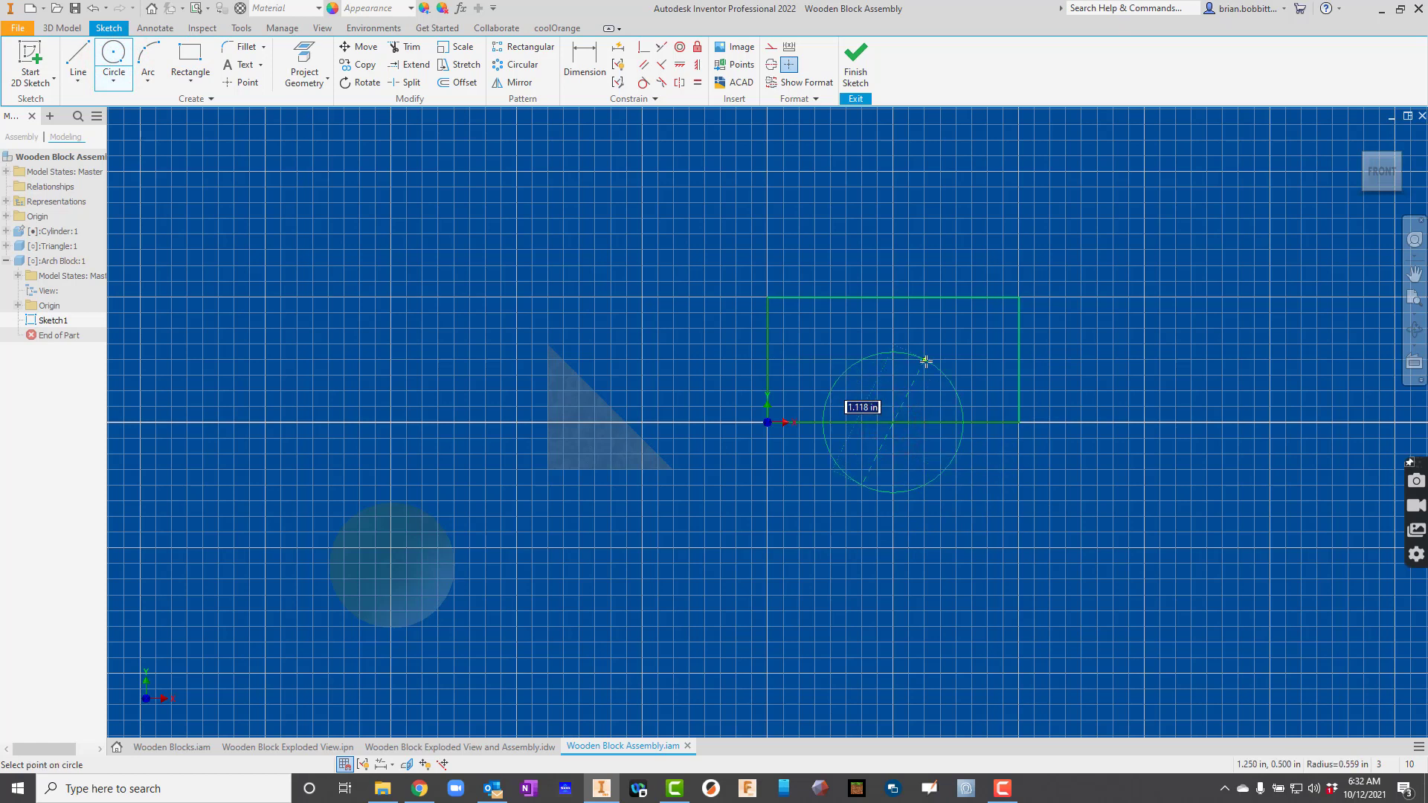
pyautogui.write('1')
pyautogui.press('Return')
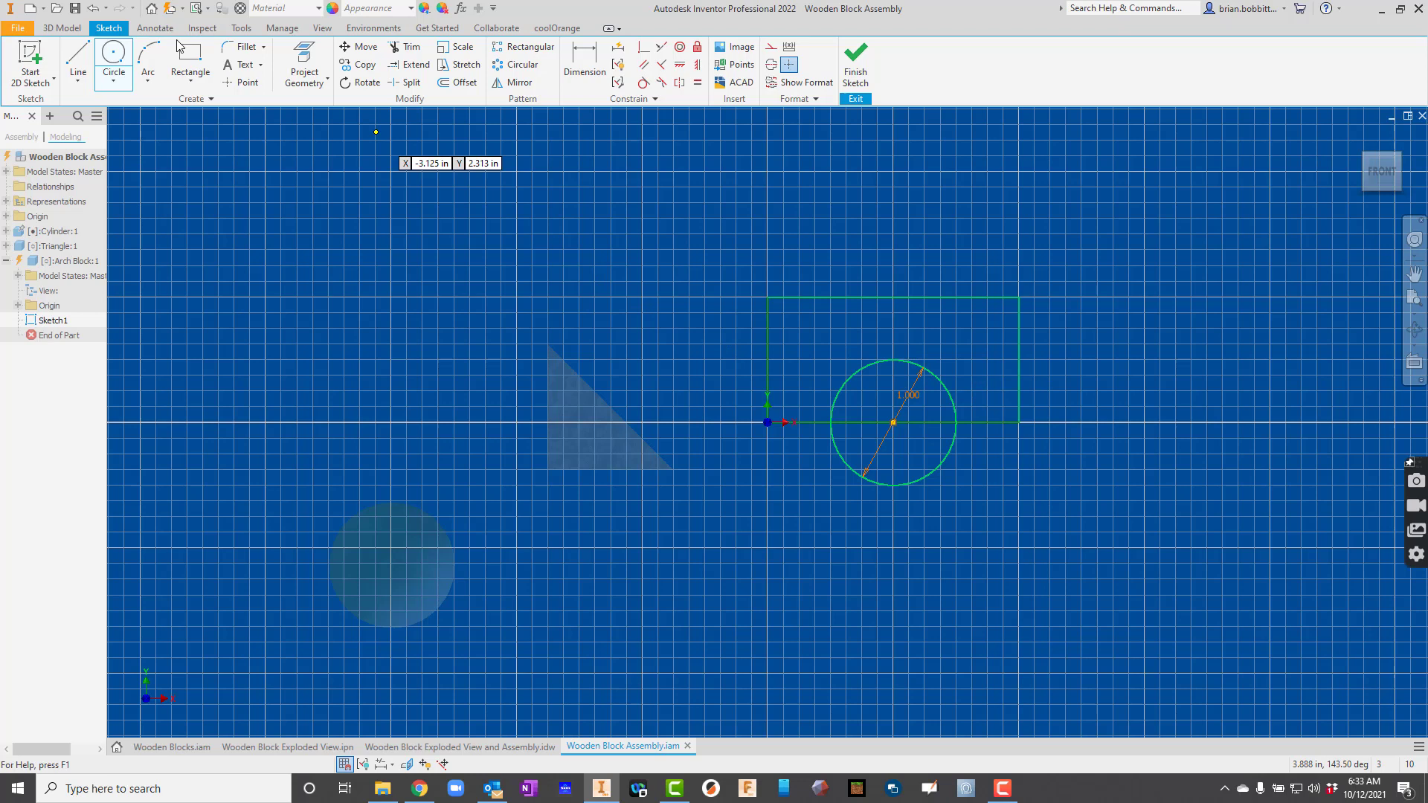
# Trim away the circle's lower half and the bottom line segment under the arch
pyautogui.click(409, 50)
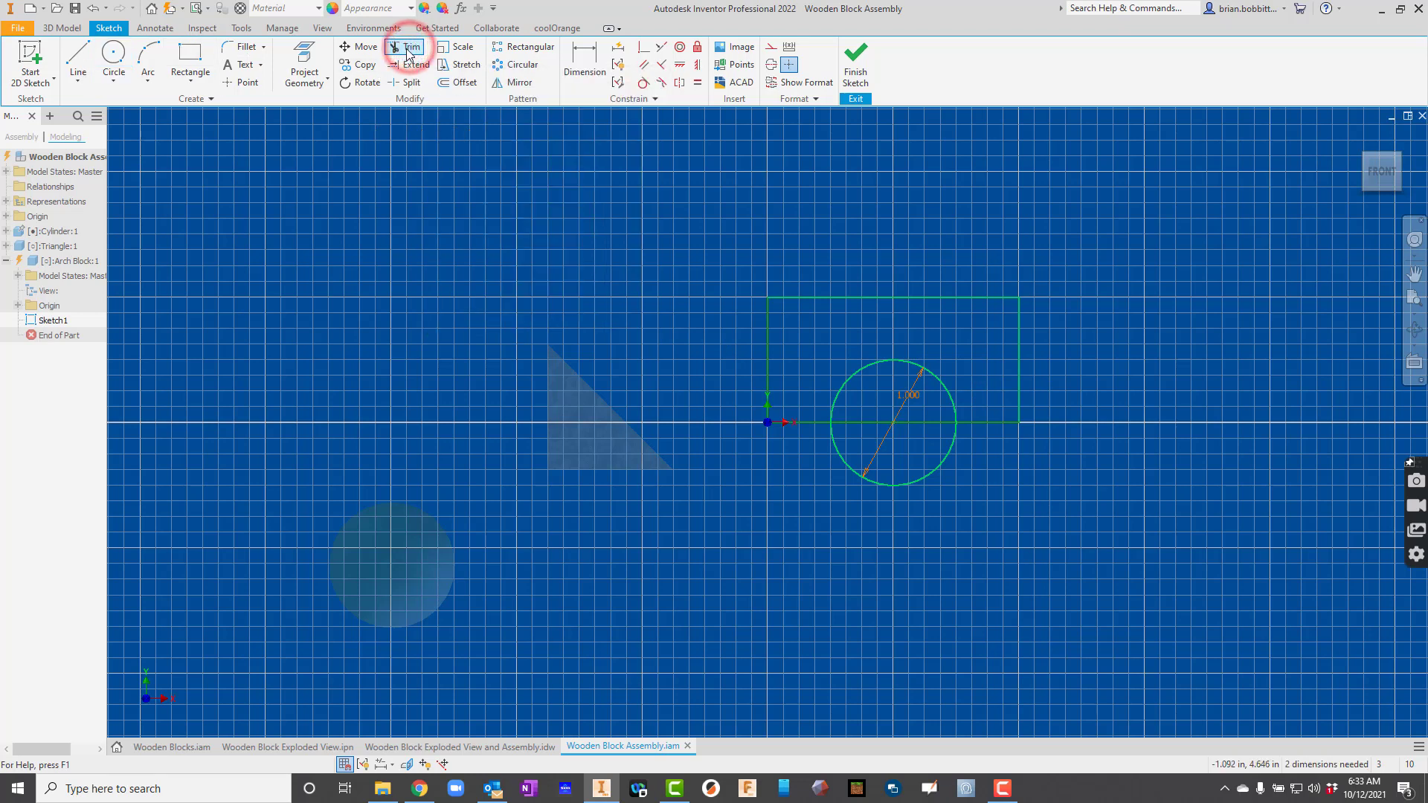
pyautogui.click(894, 486)
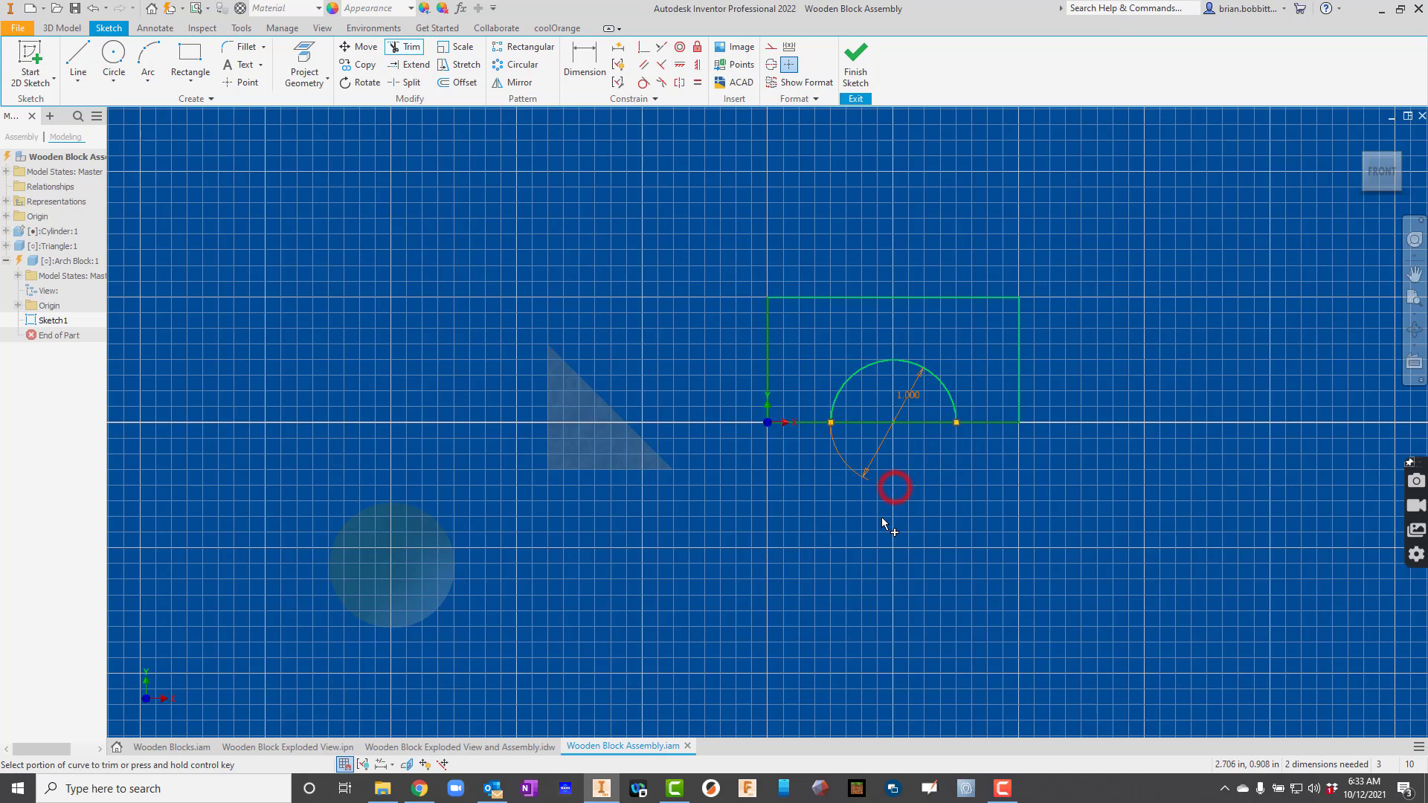
pyautogui.click(859, 421)
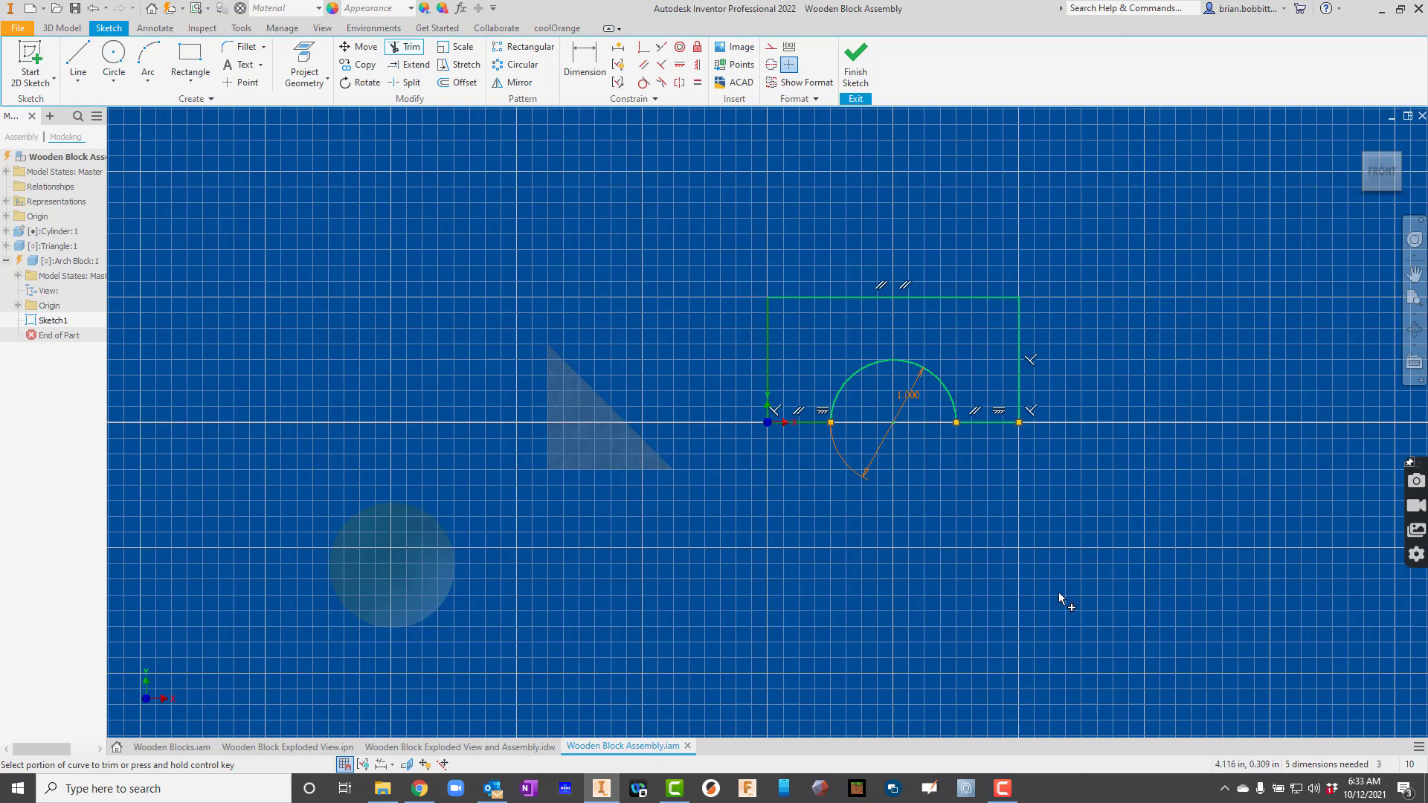
# Extrude the arch profile 1 in into a solid
pyautogui.press('F6')
pyautogui.press('e')
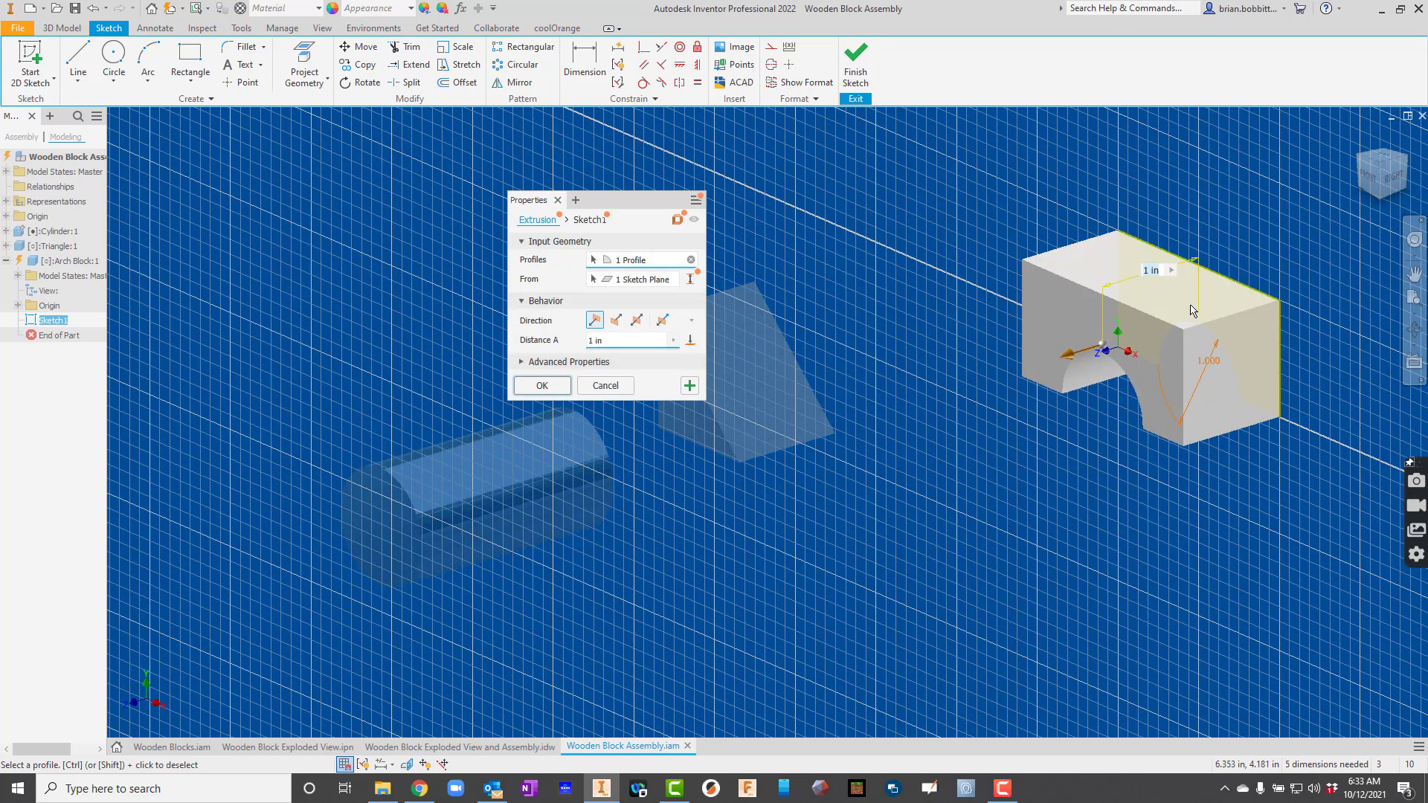
pyautogui.click(542, 386)
# Assign Walnut material to the arch block and return to the assembly
pyautogui.click(305, 11)
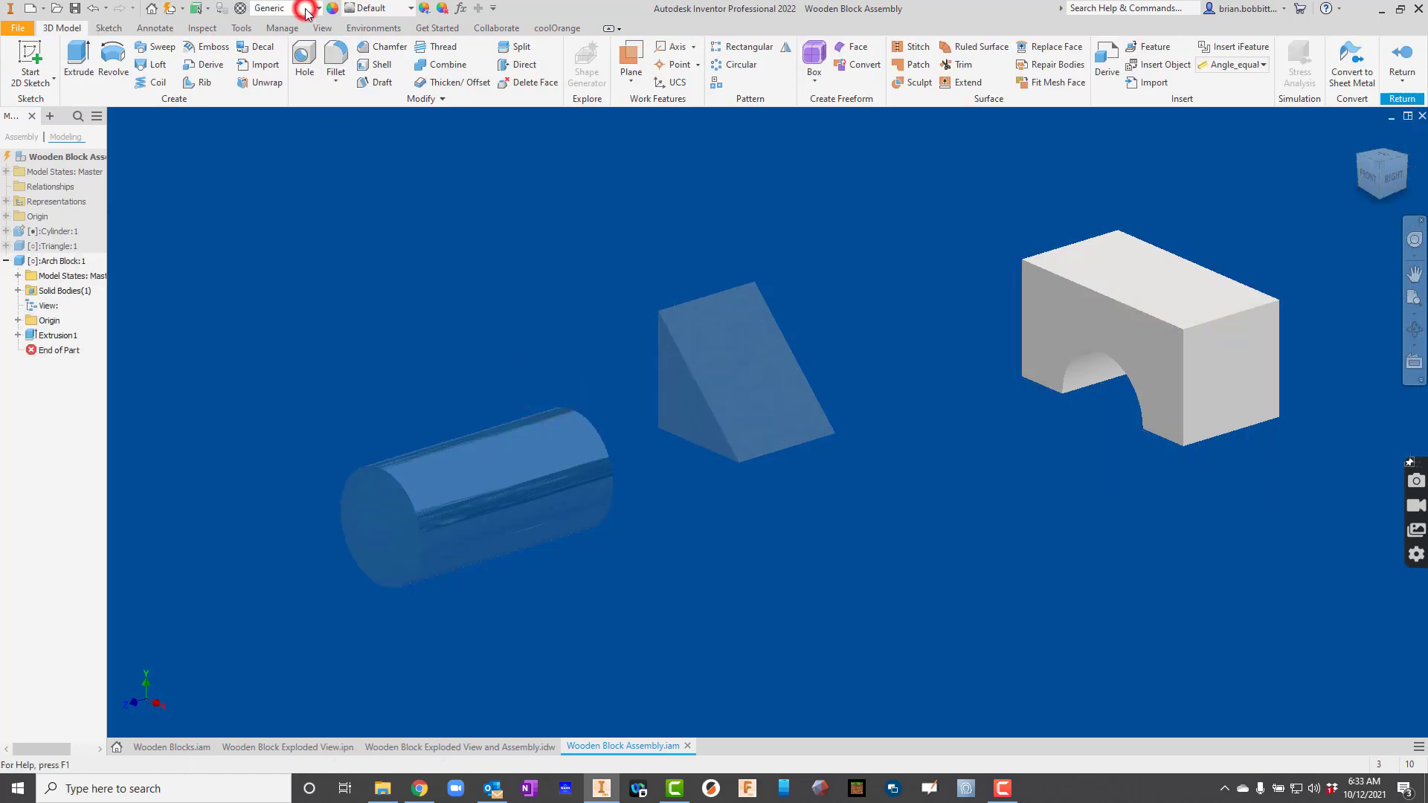
pyautogui.scroll(-6, 353, 275)
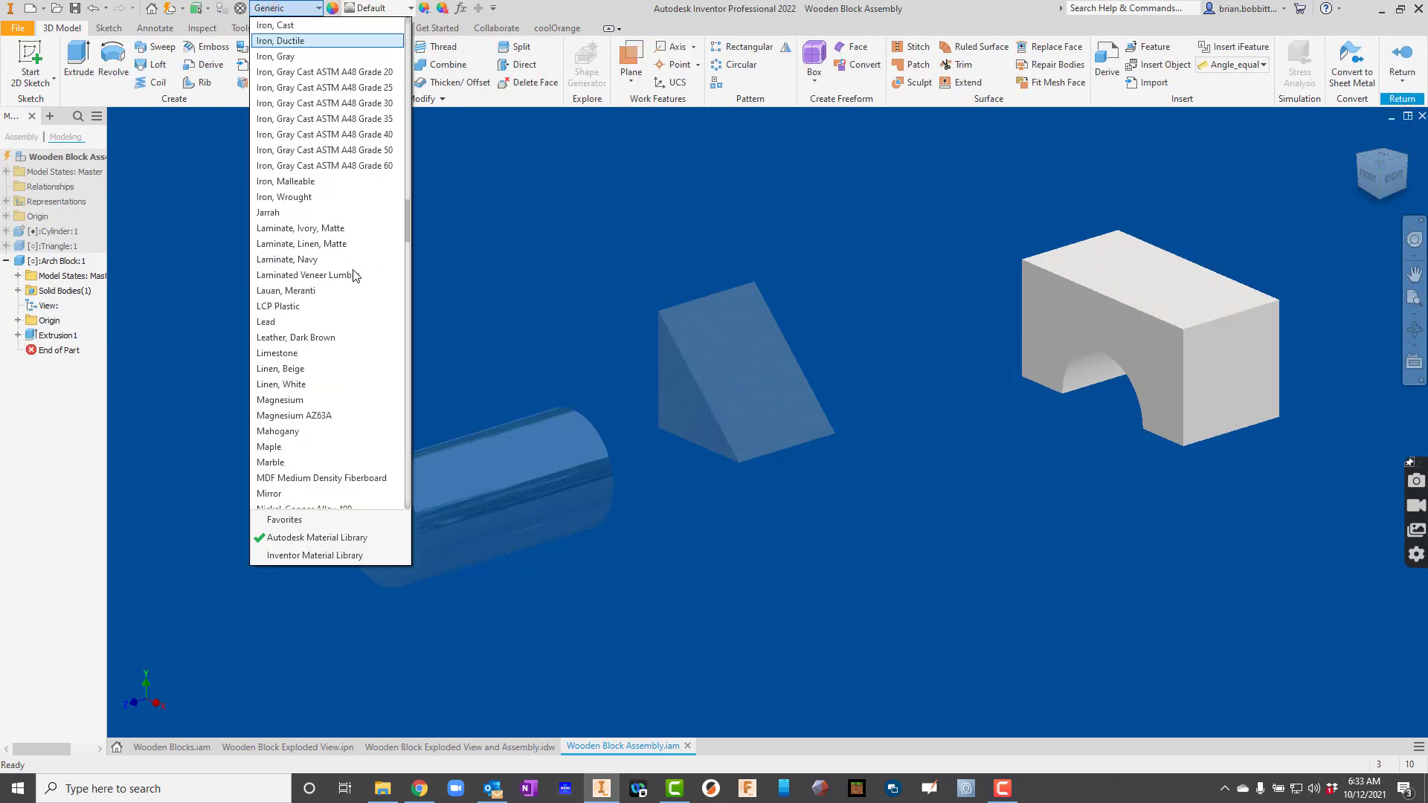
pyautogui.scroll(-20, 353, 275)
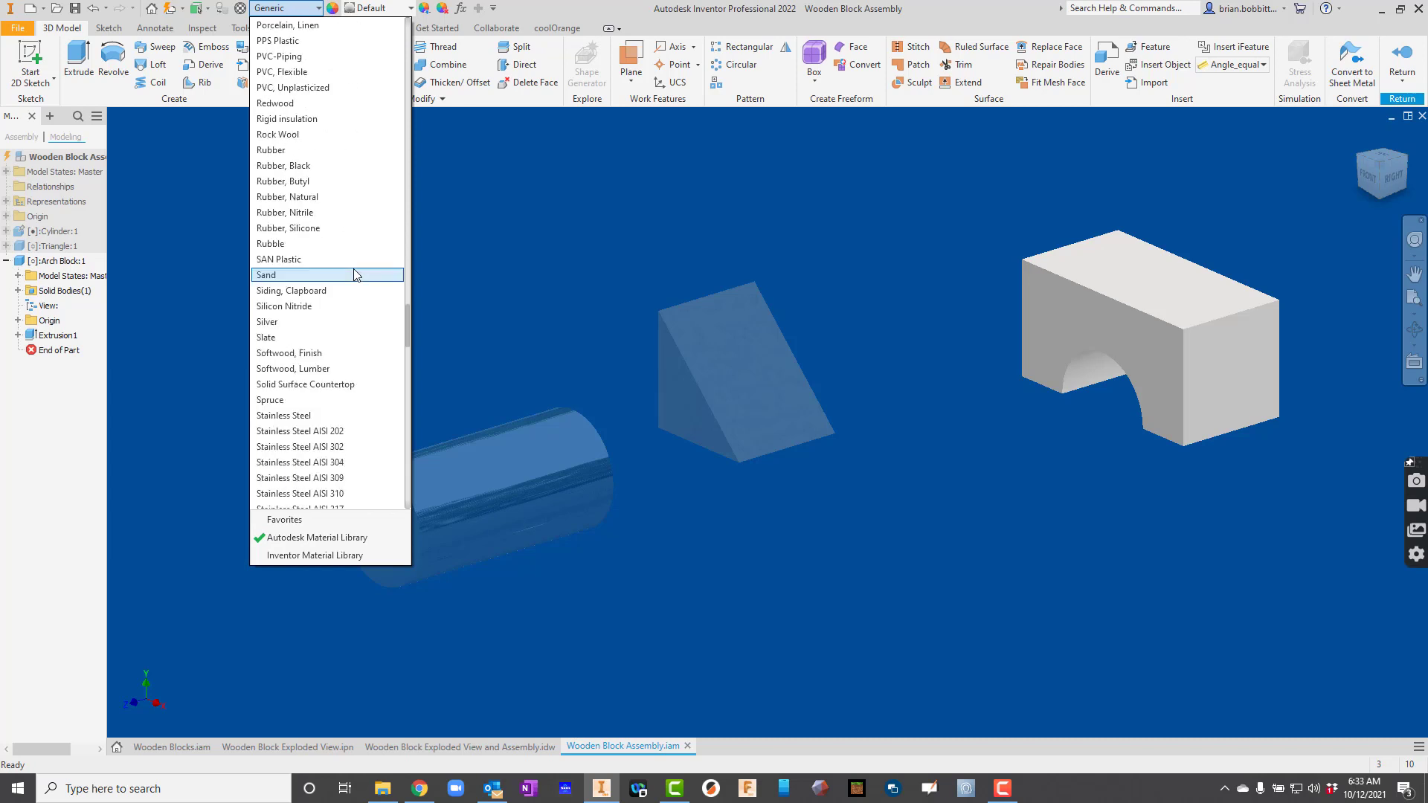
pyautogui.scroll(-15, 354, 275)
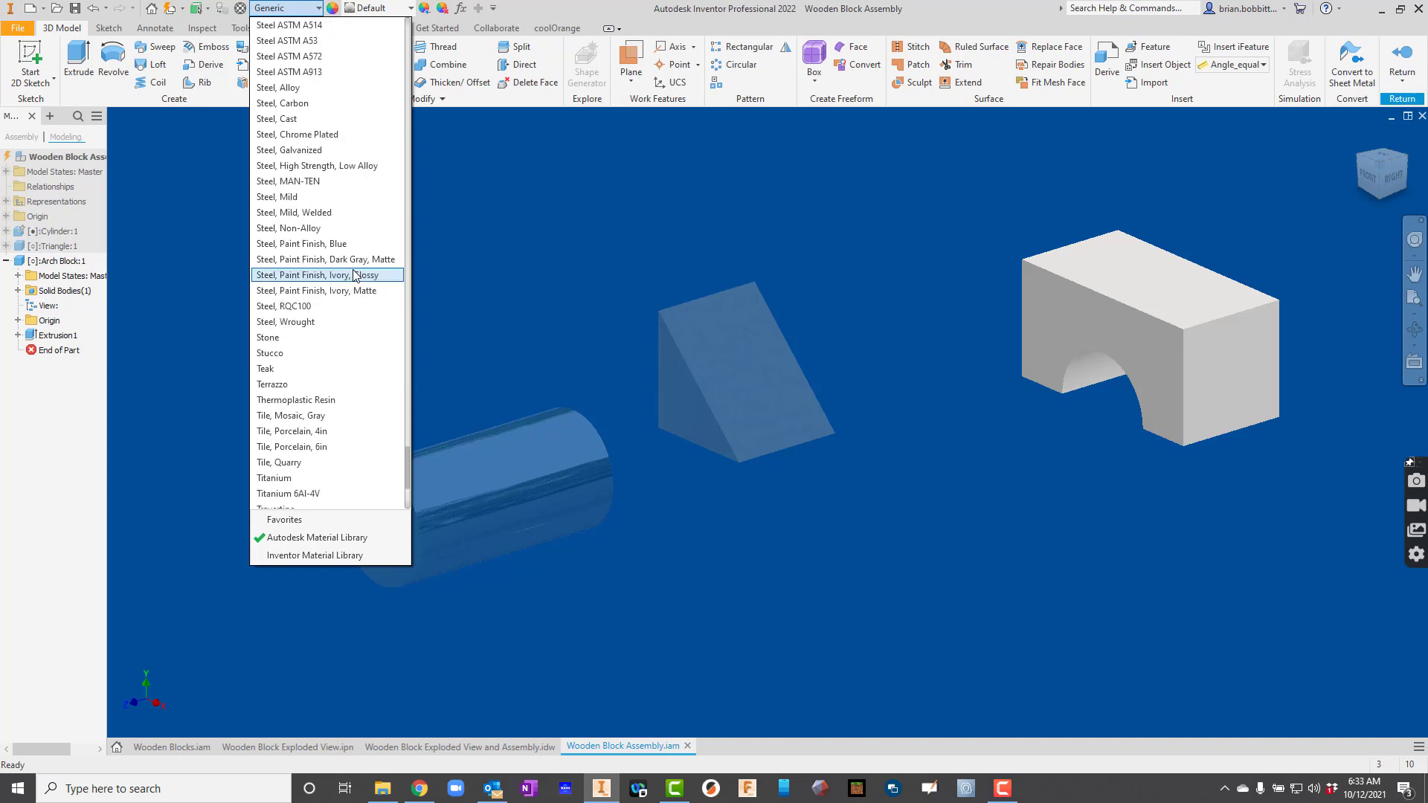
pyautogui.scroll(-5, 354, 275)
pyautogui.click(285, 400)
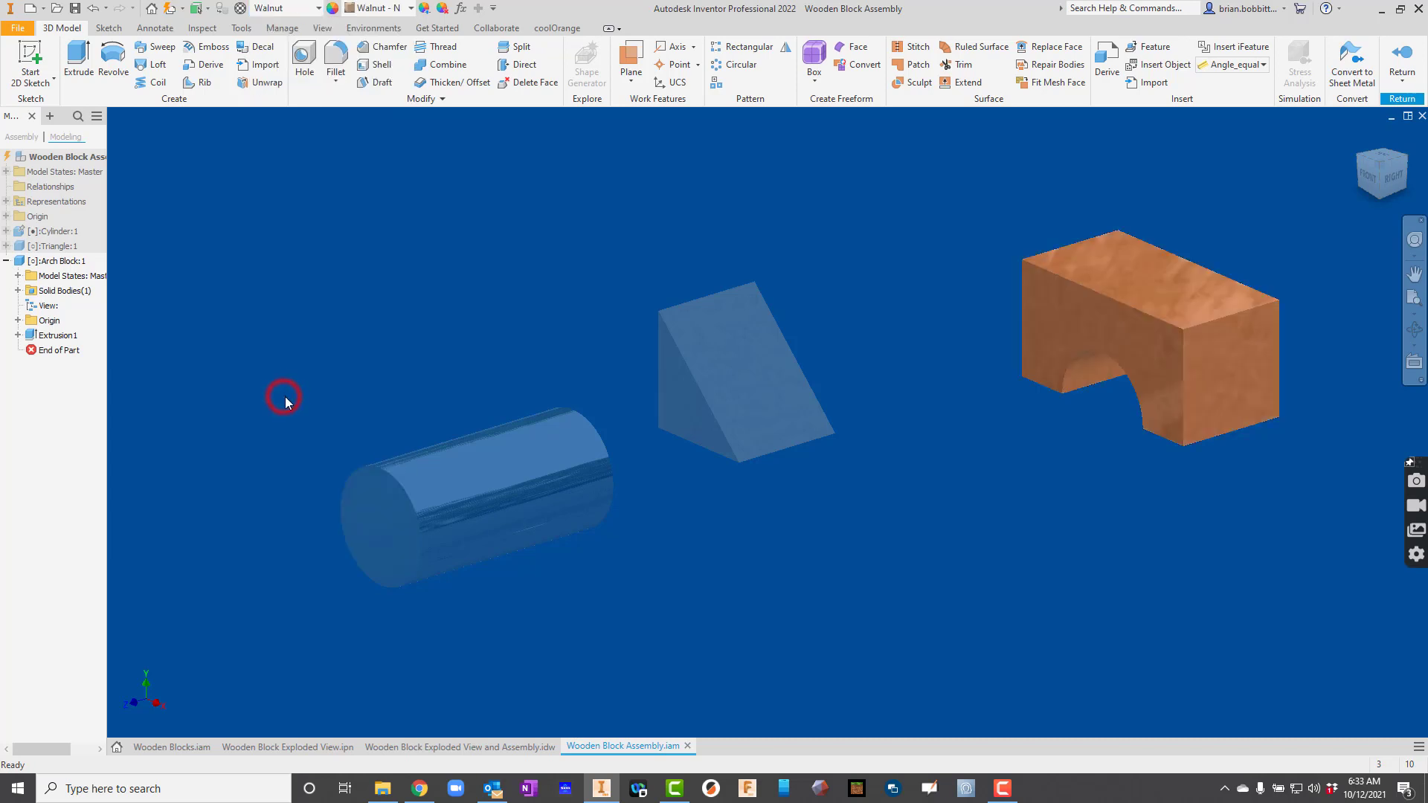
pyautogui.click(1402, 63)
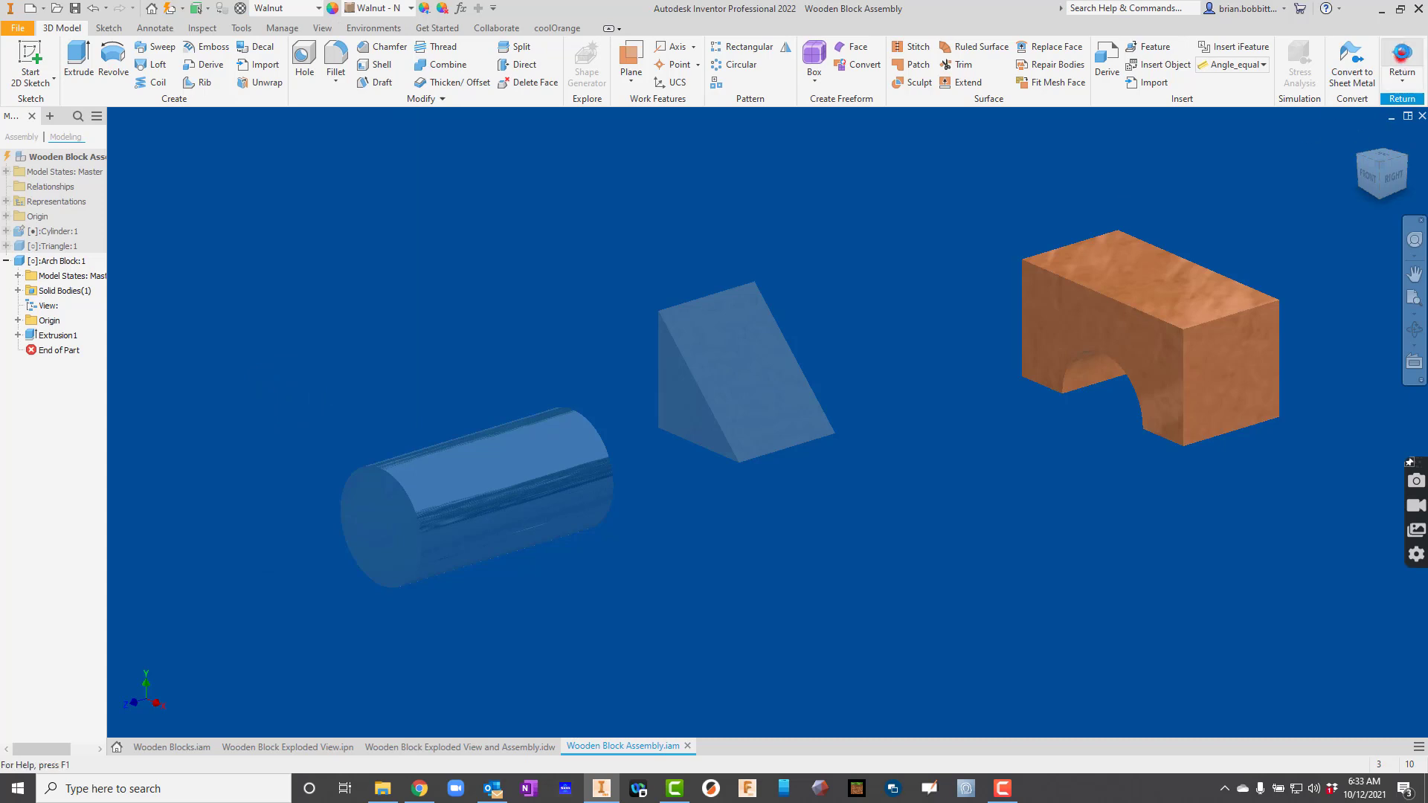
# Save Wooden Block Assembly together with the changed Arch Block.ipt
pyautogui.click(75, 8)
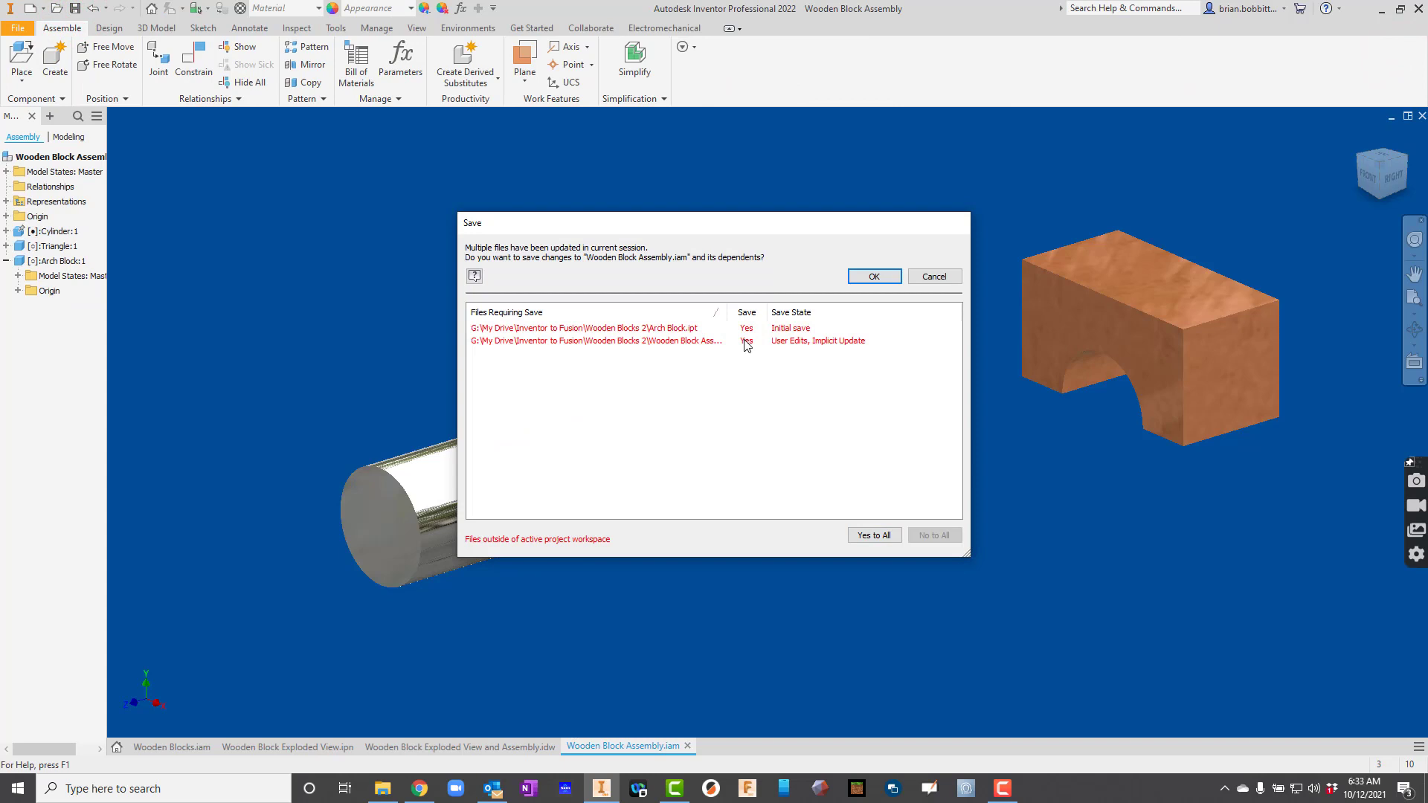
pyautogui.click(873, 277)
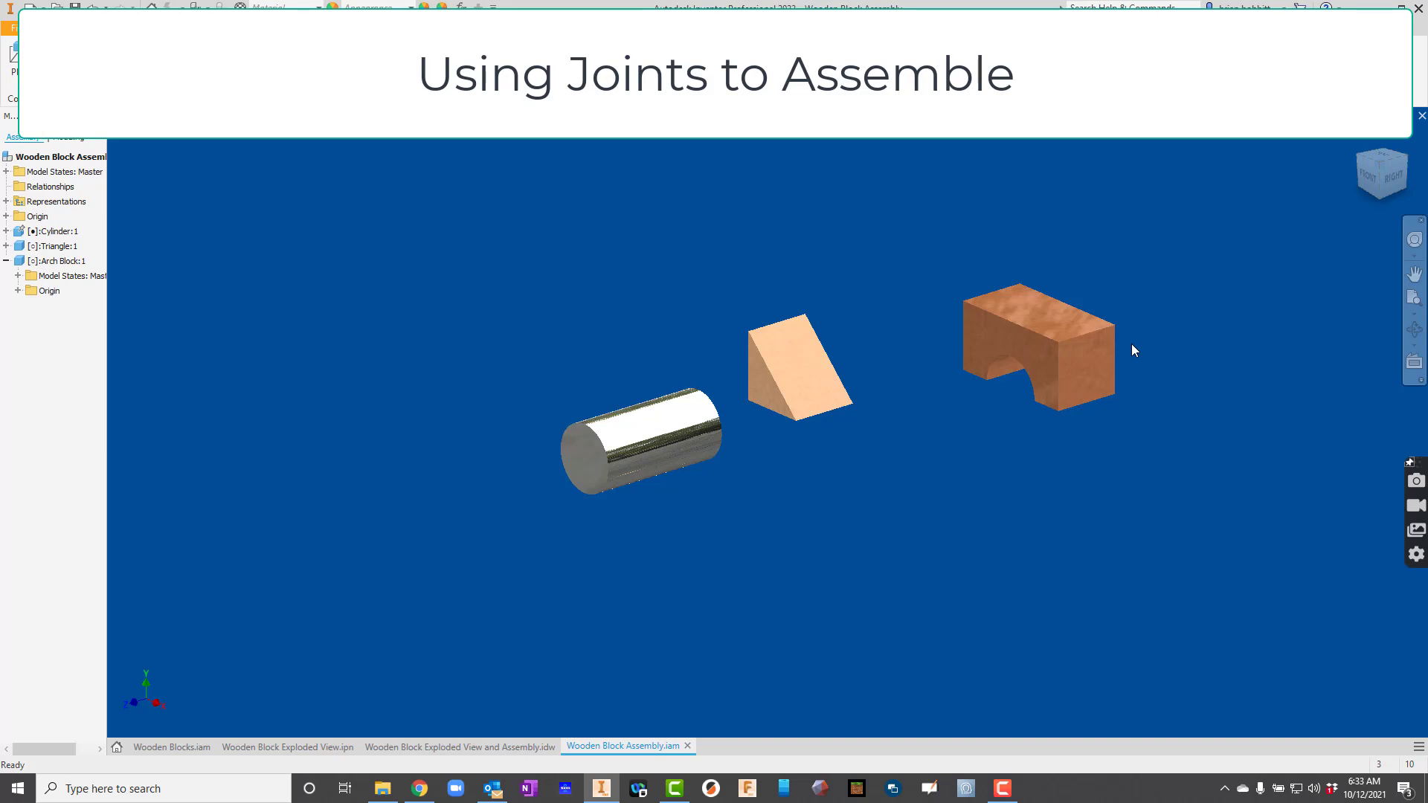
# Rigidly join the cylinder's end face to the arch block's top face with an Automatic joint
pyautogui.scroll(3, 1166, 249)
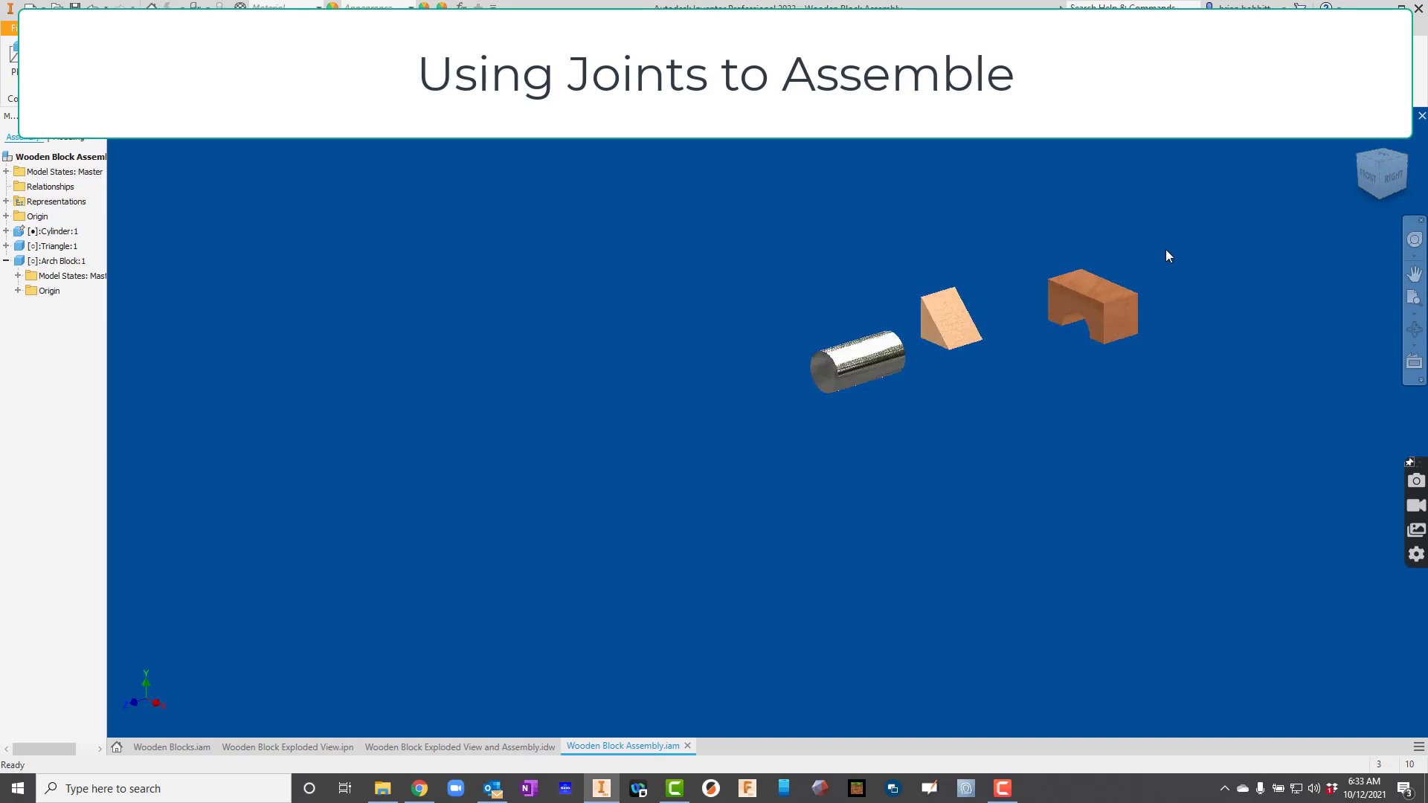
pyautogui.scroll(-4, 1191, 244)
pyautogui.scroll(-3, 1192, 243)
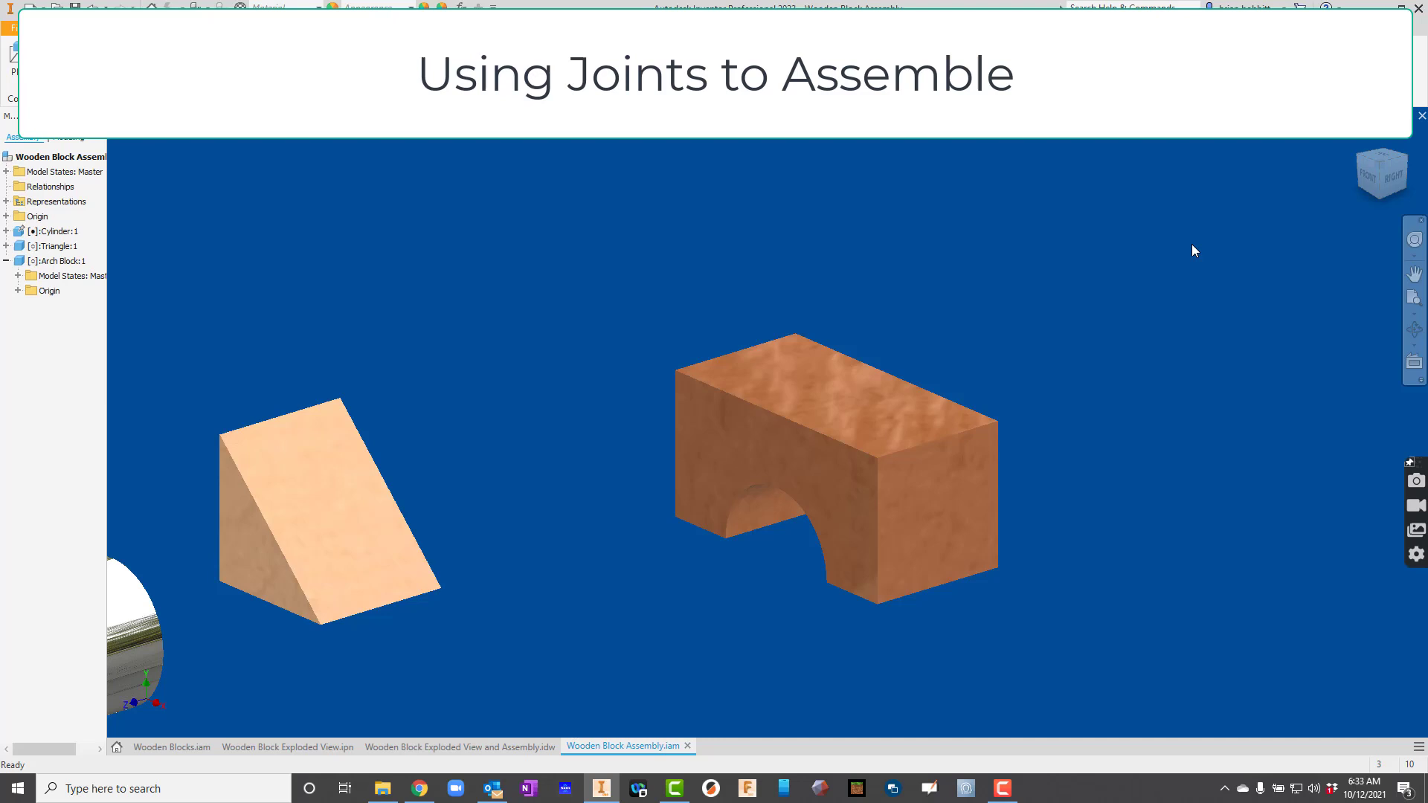
pyautogui.scroll(3, 1175, 246)
pyautogui.click(160, 58)
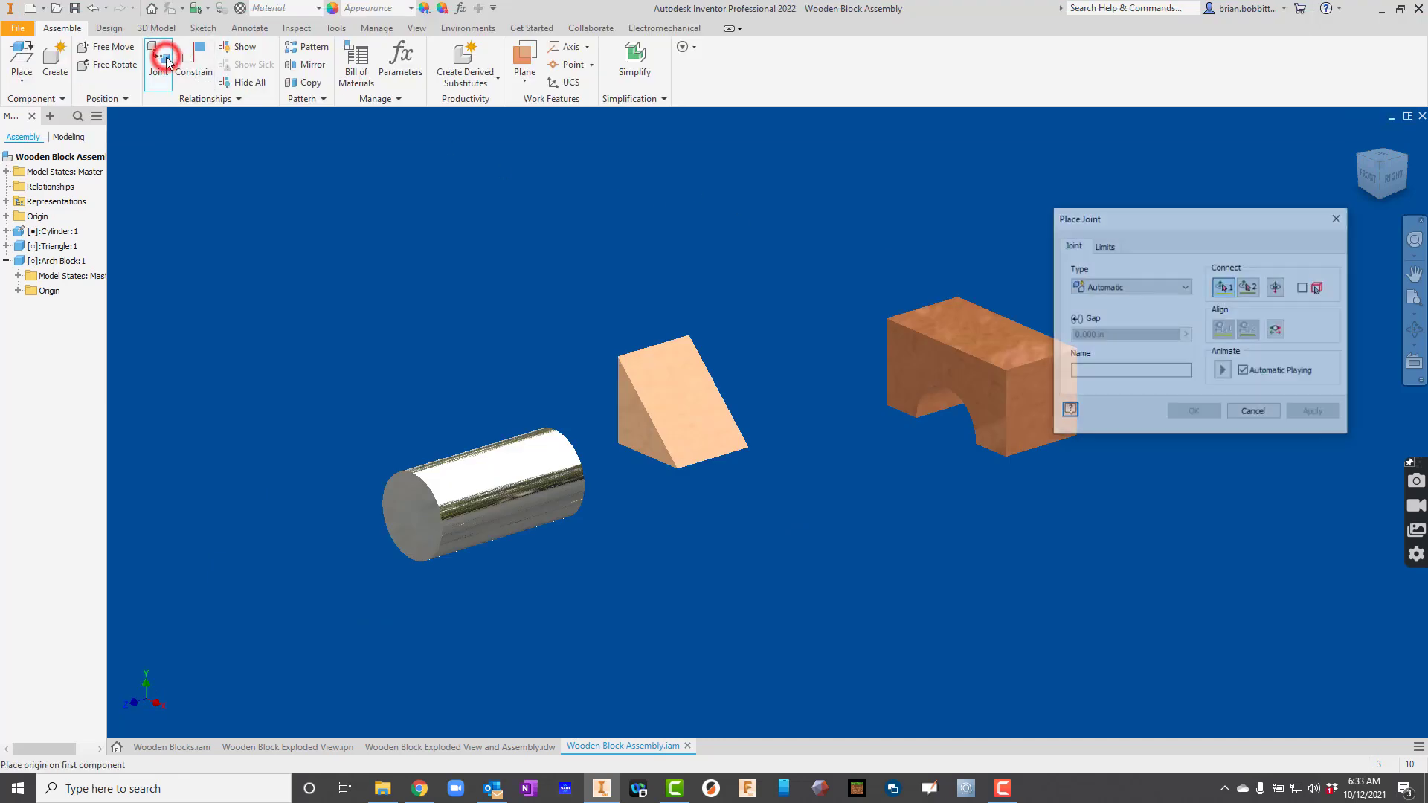
pyautogui.moveTo(1135, 222); pyautogui.dragTo(1078, 492)
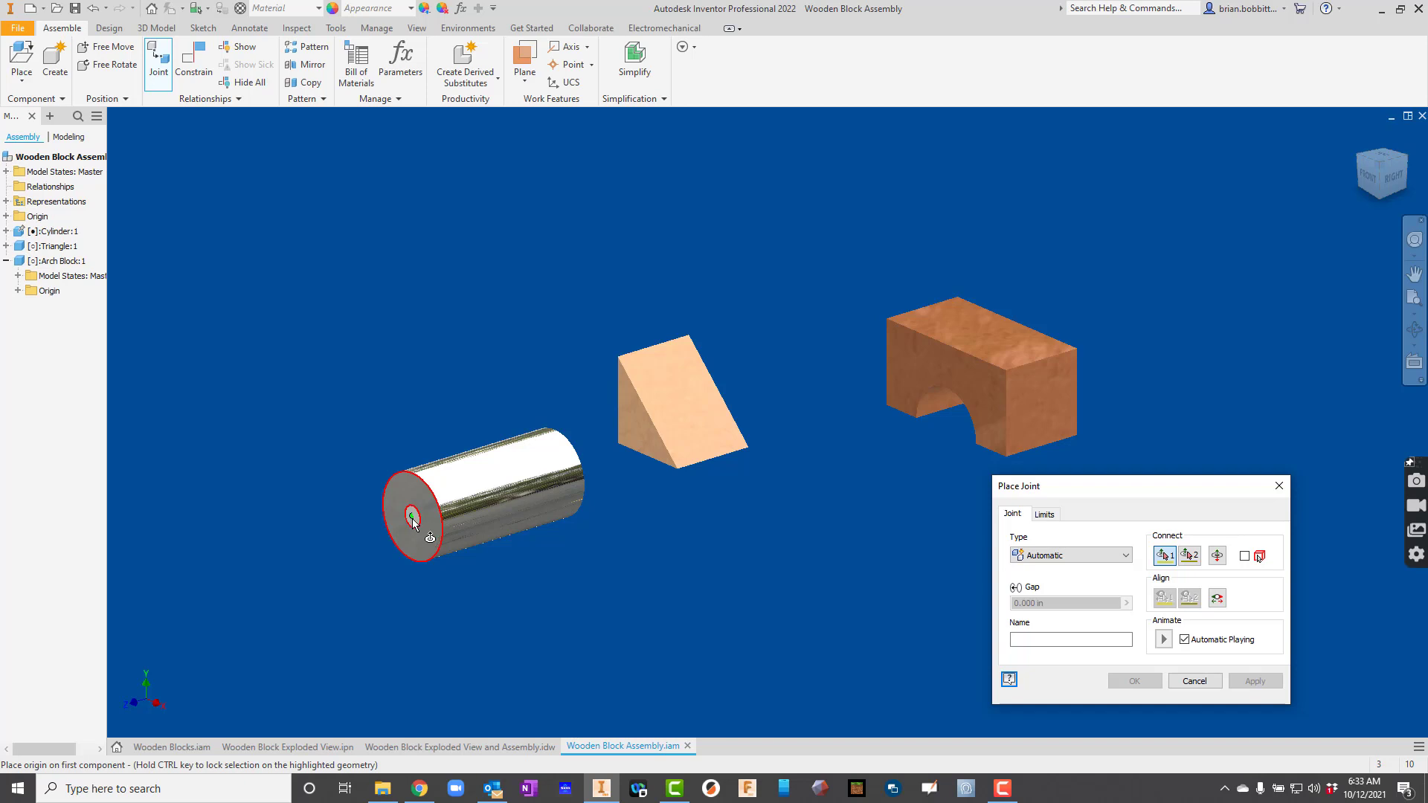
pyautogui.click(1046, 558)
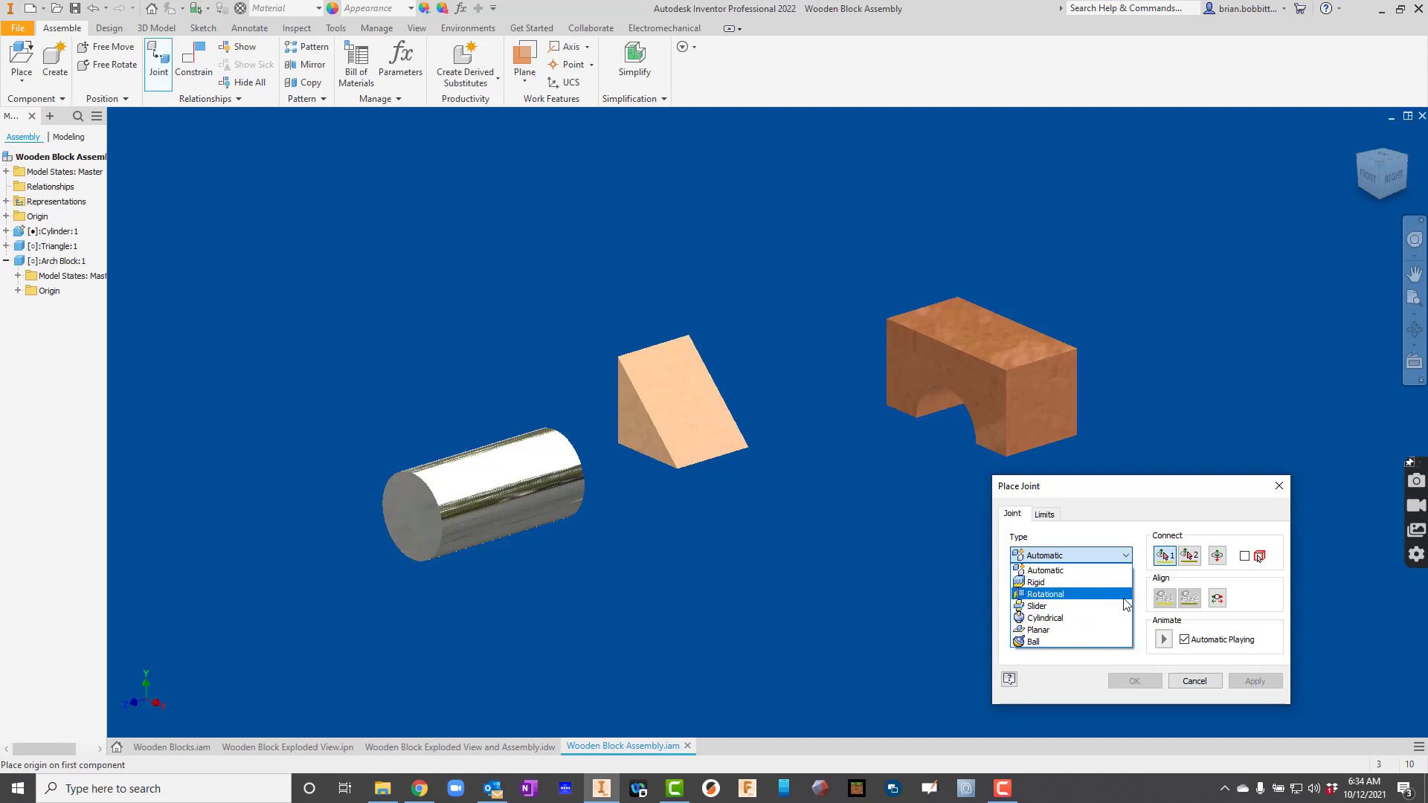
pyautogui.click(1072, 526)
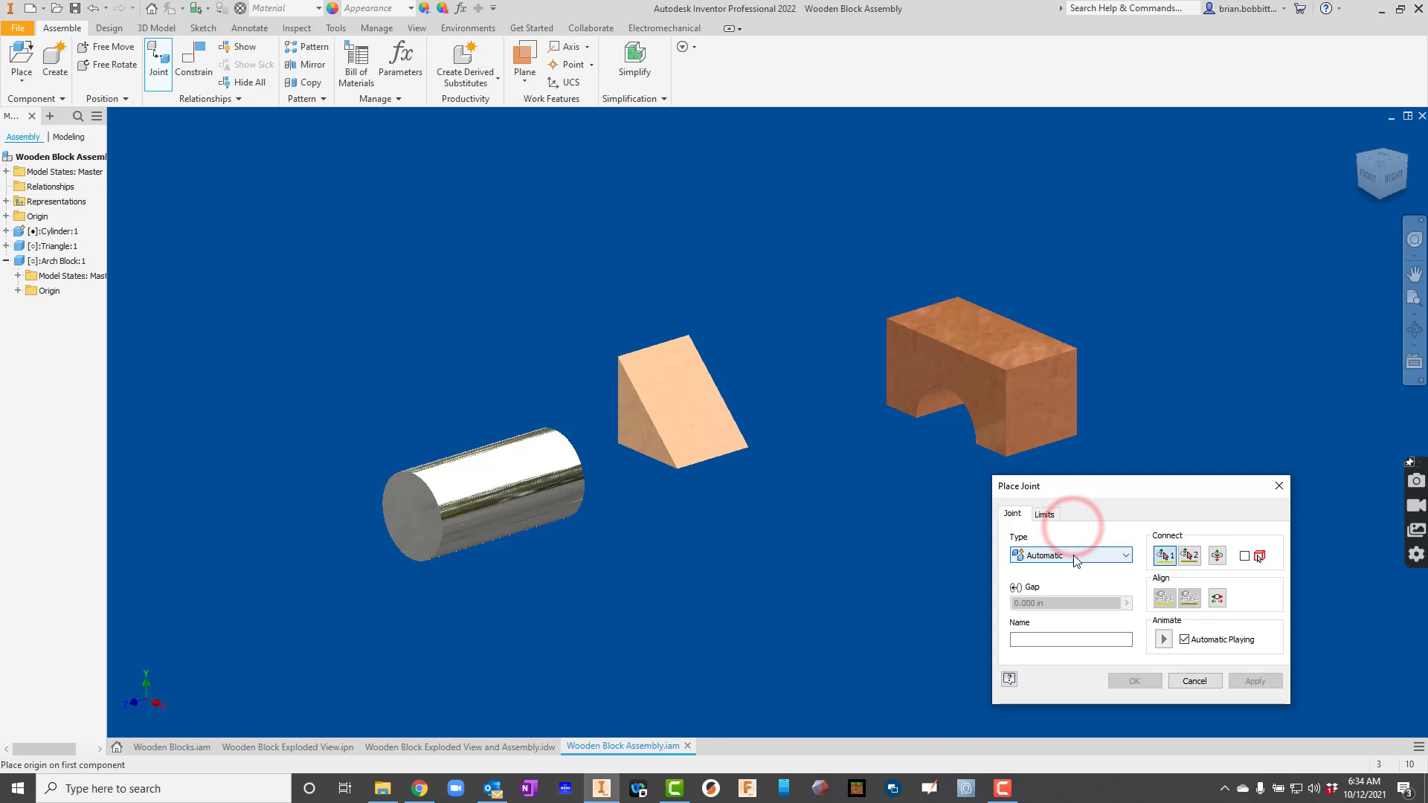
pyautogui.click(409, 519)
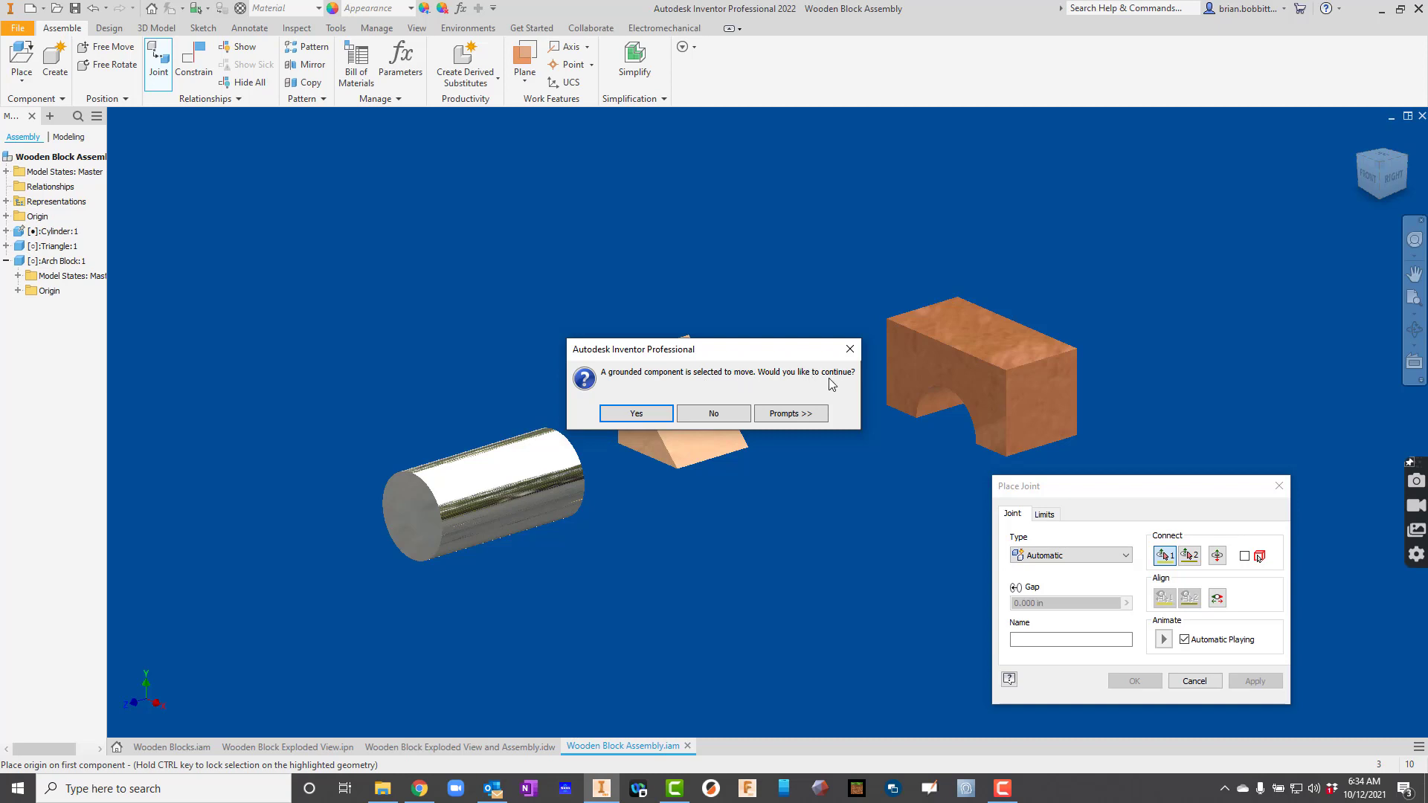
pyautogui.click(636, 413)
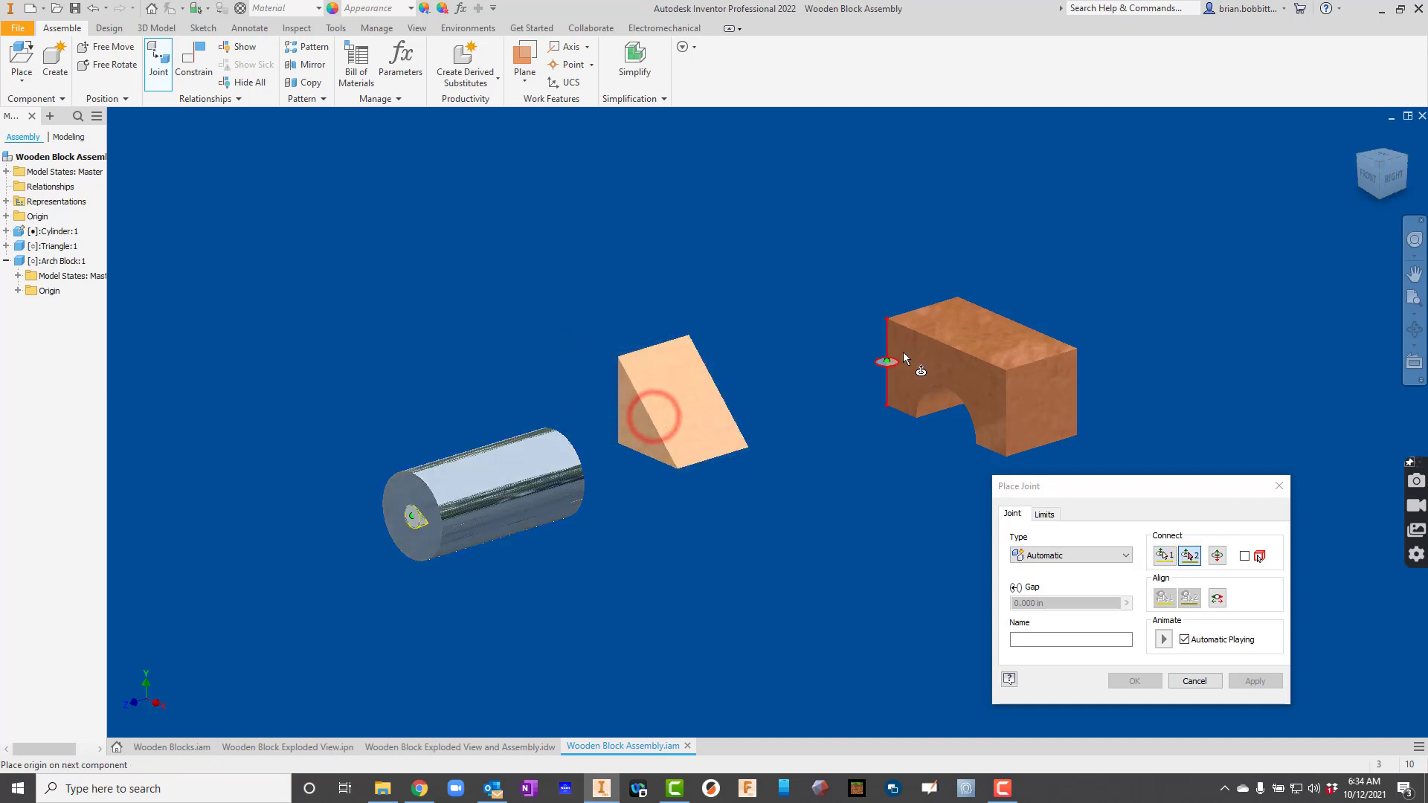
pyautogui.click(979, 335)
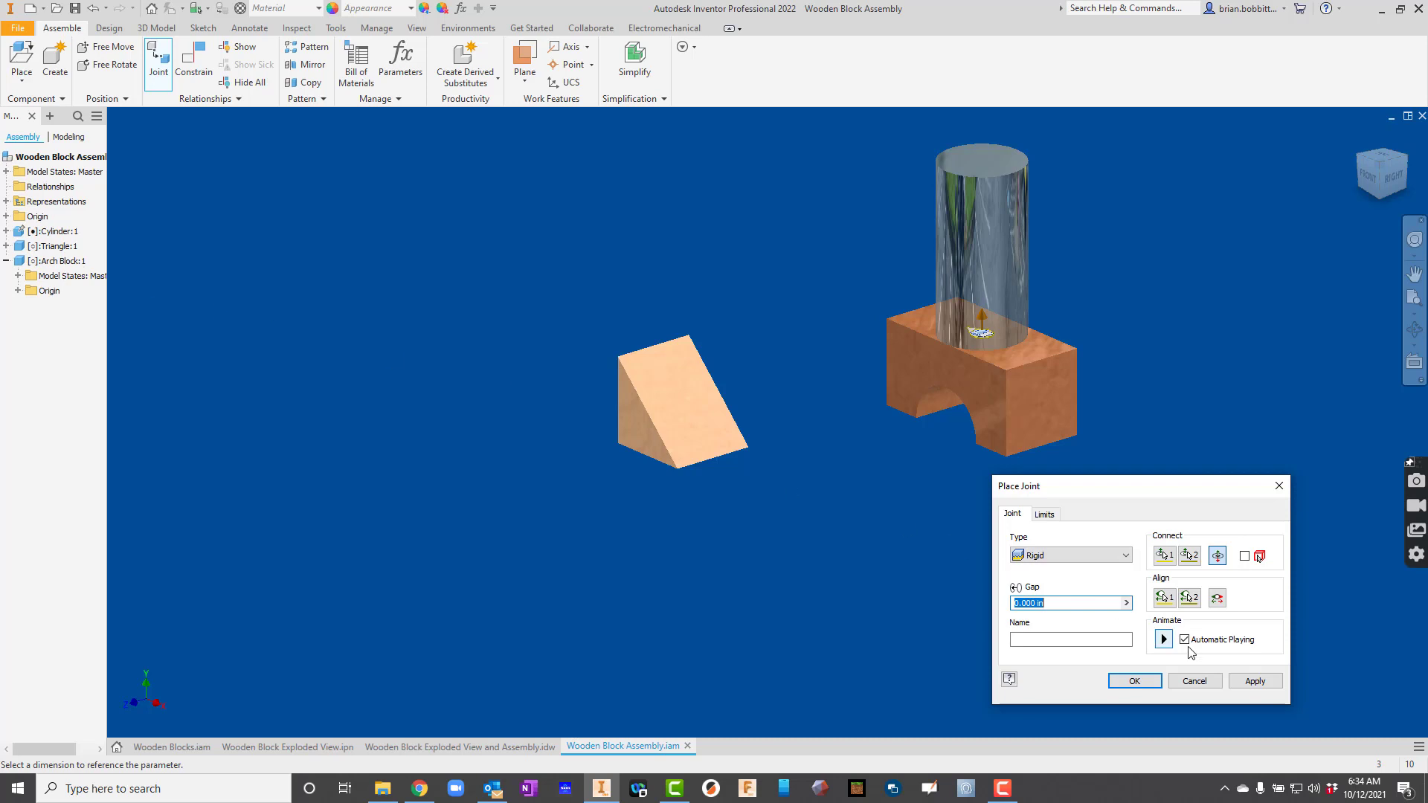
pyautogui.click(1255, 681)
# Close the joint dialog and set Arch Block:1 as Grounded
pyautogui.click(1279, 485)
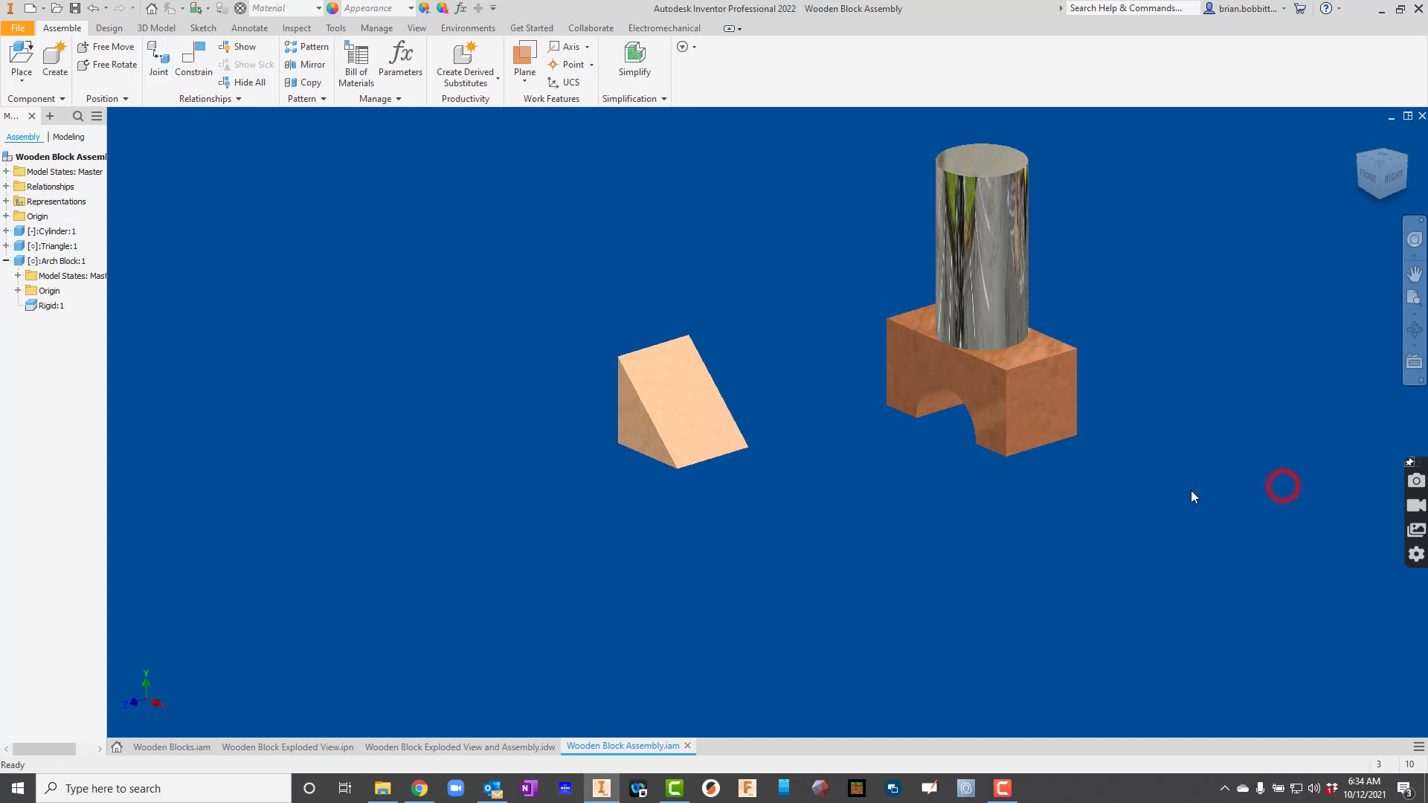
pyautogui.rightClick(56, 266)
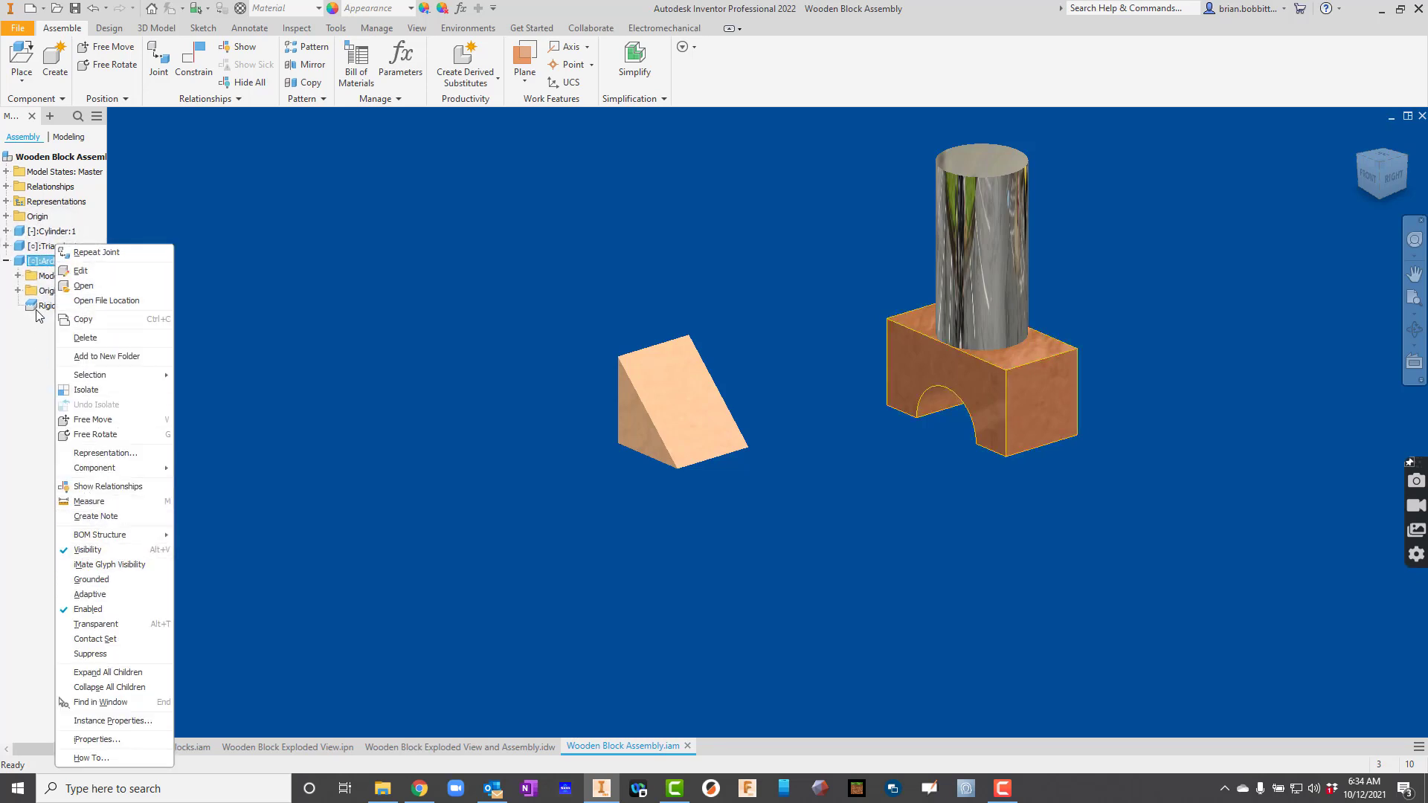
pyautogui.click(108, 579)
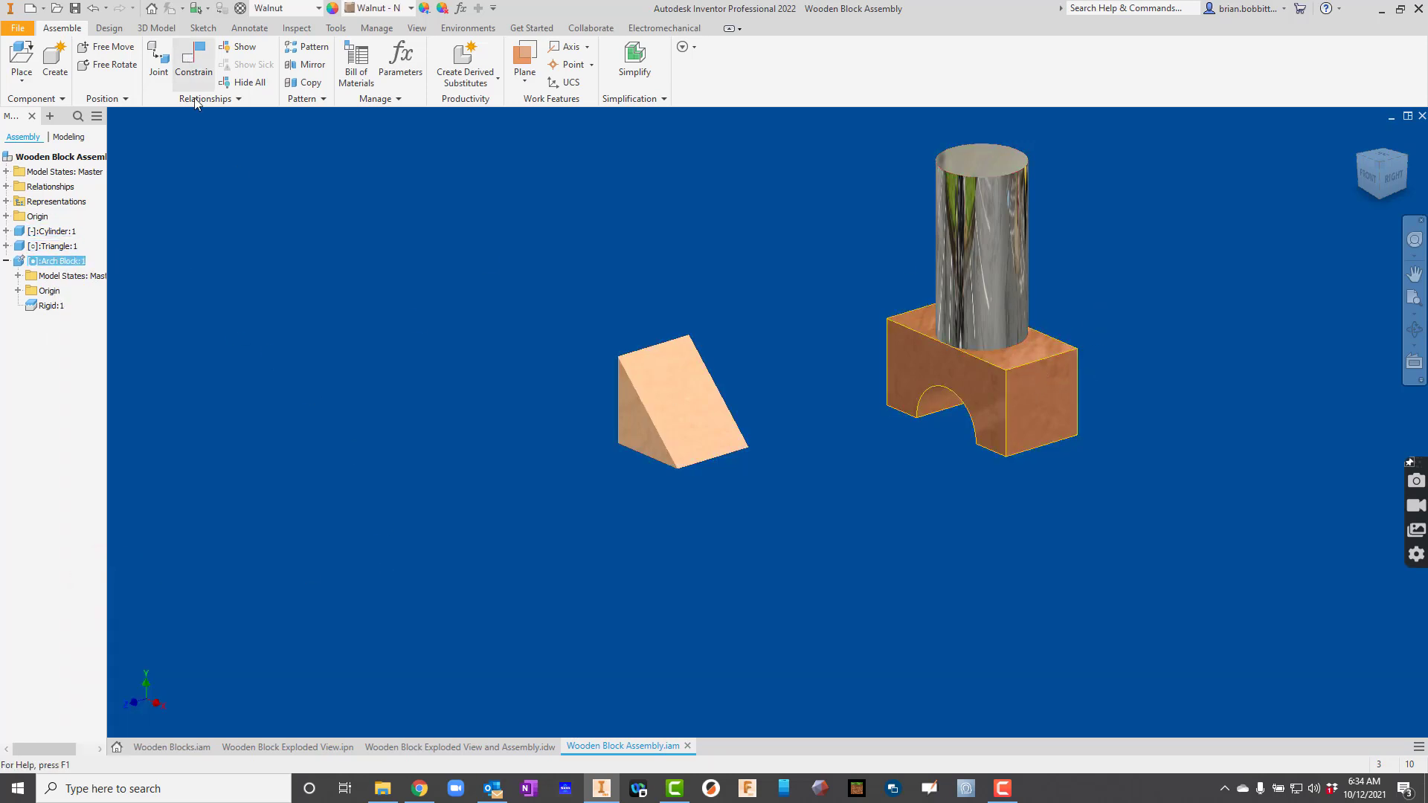
# Joint the triangle block's face onto the cylinder's top face
pyautogui.click(160, 60)
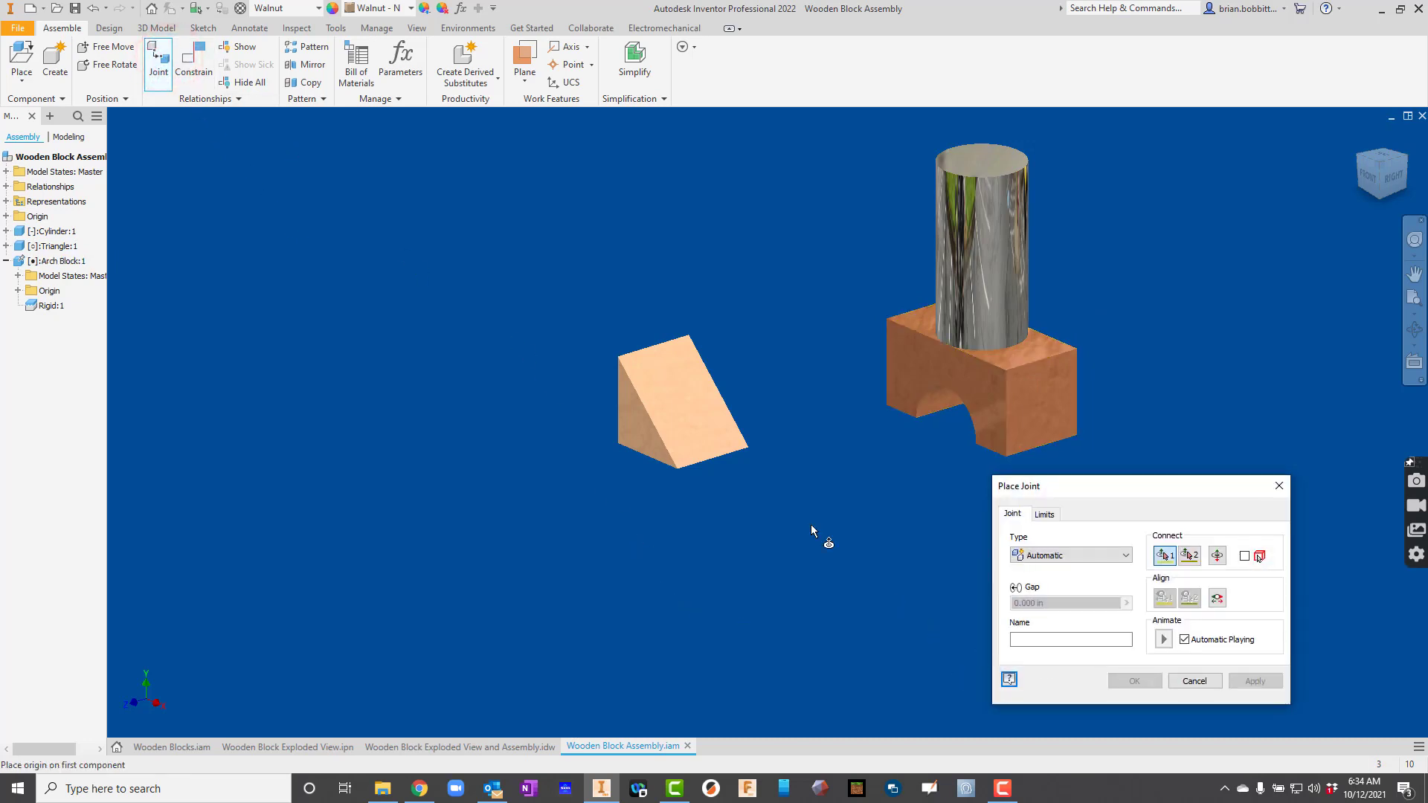
pyautogui.click(688, 404)
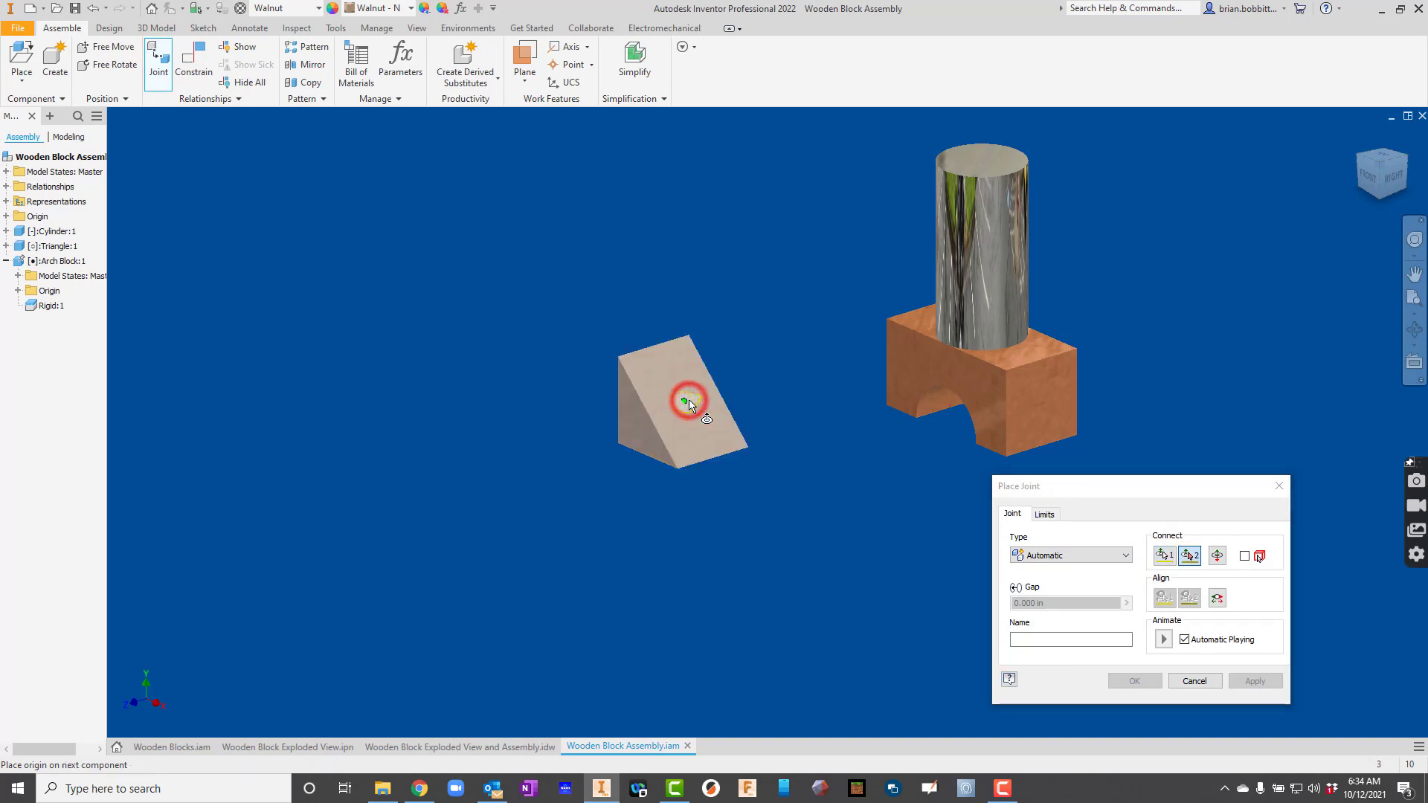
pyautogui.click(978, 160)
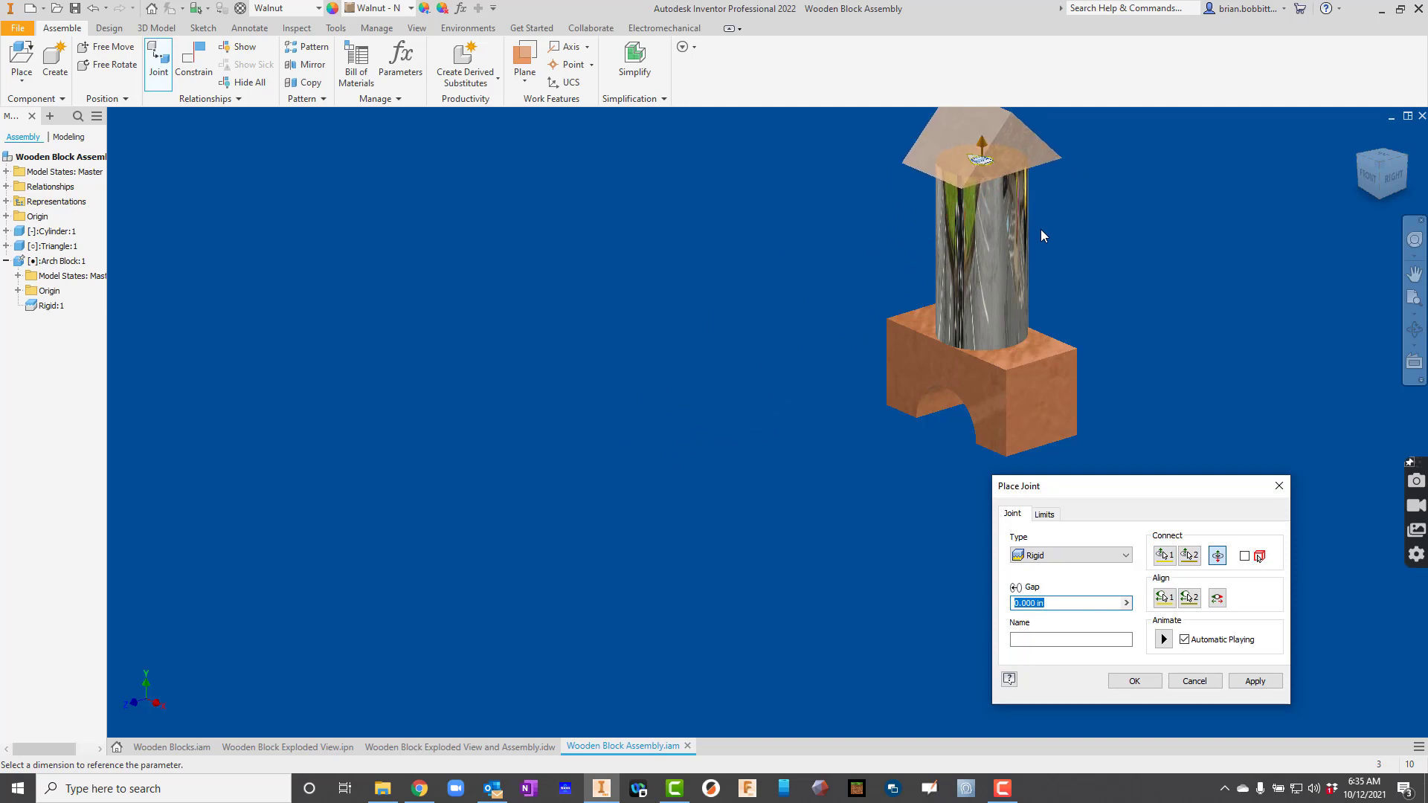
pyautogui.press('Return')
# Fit the whole three-block assembly in view and save it
pyautogui.click(1413, 297)
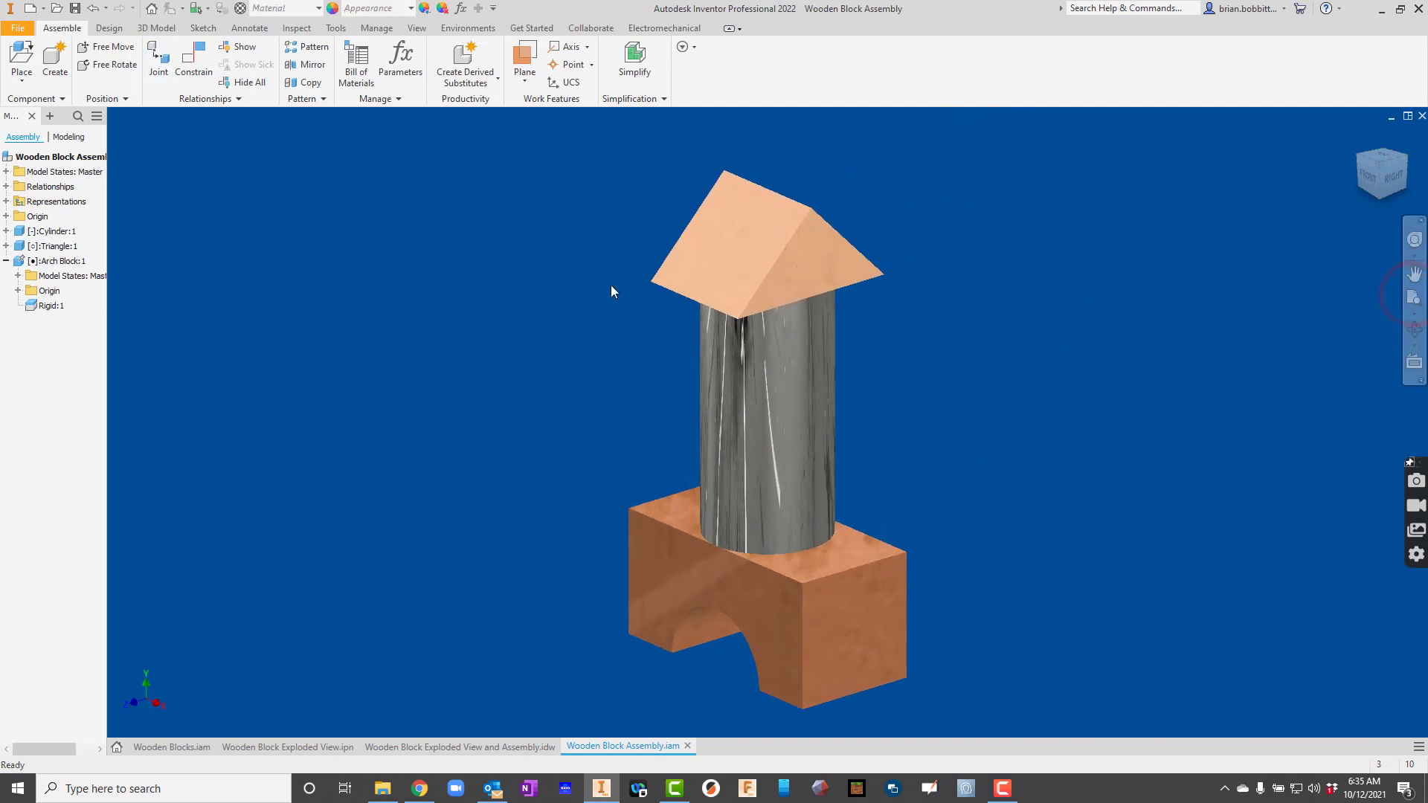
pyautogui.click(60, 157)
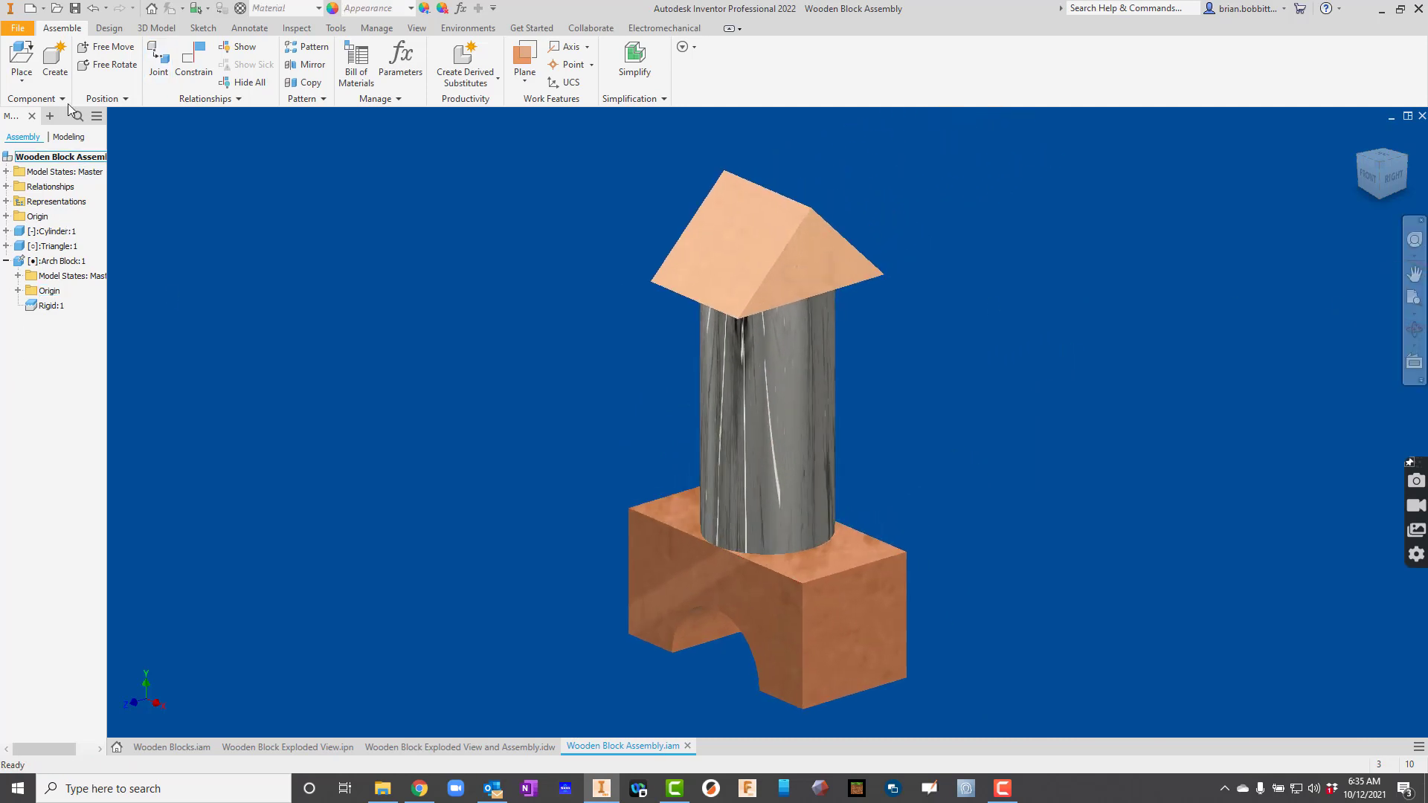
pyautogui.click(75, 8)
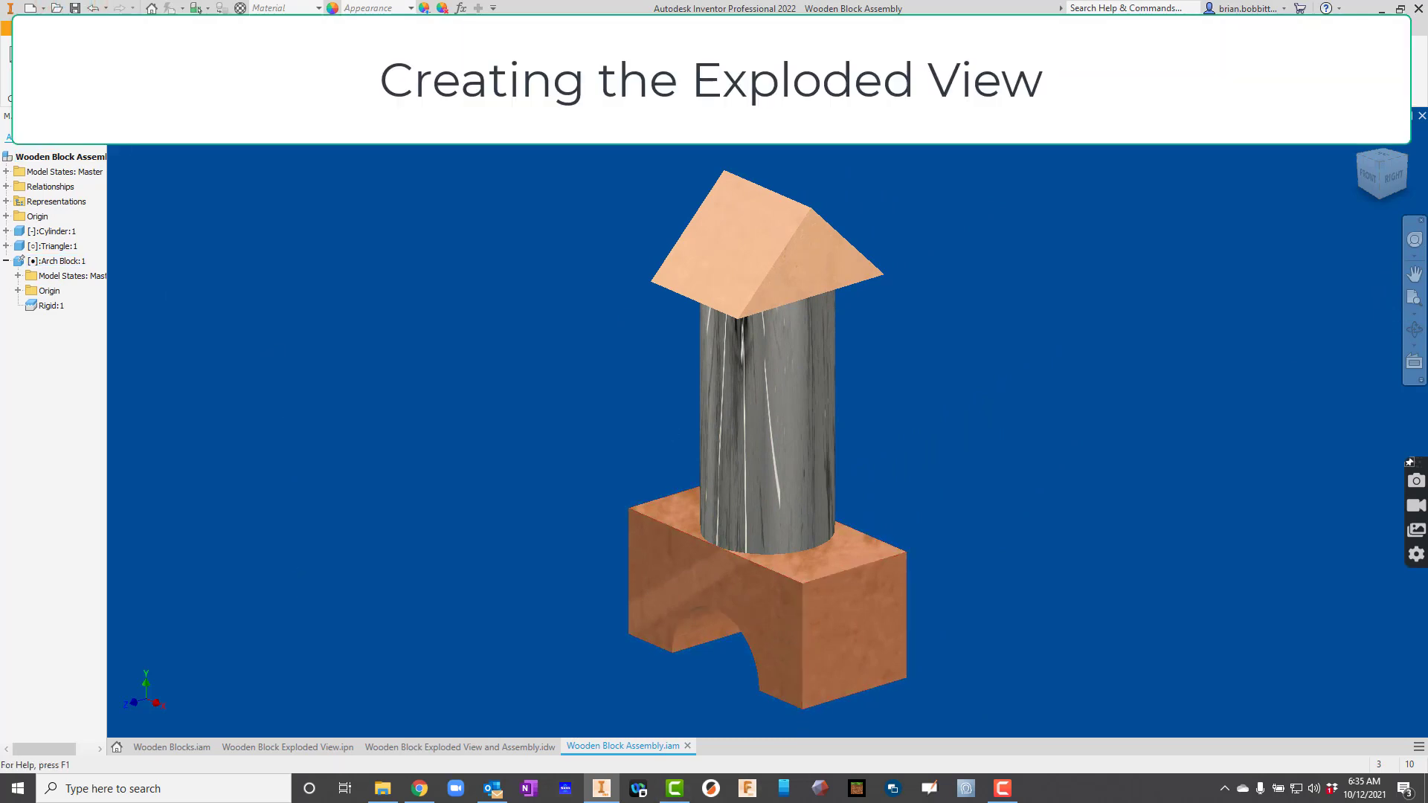
pyautogui.click(308, 748)
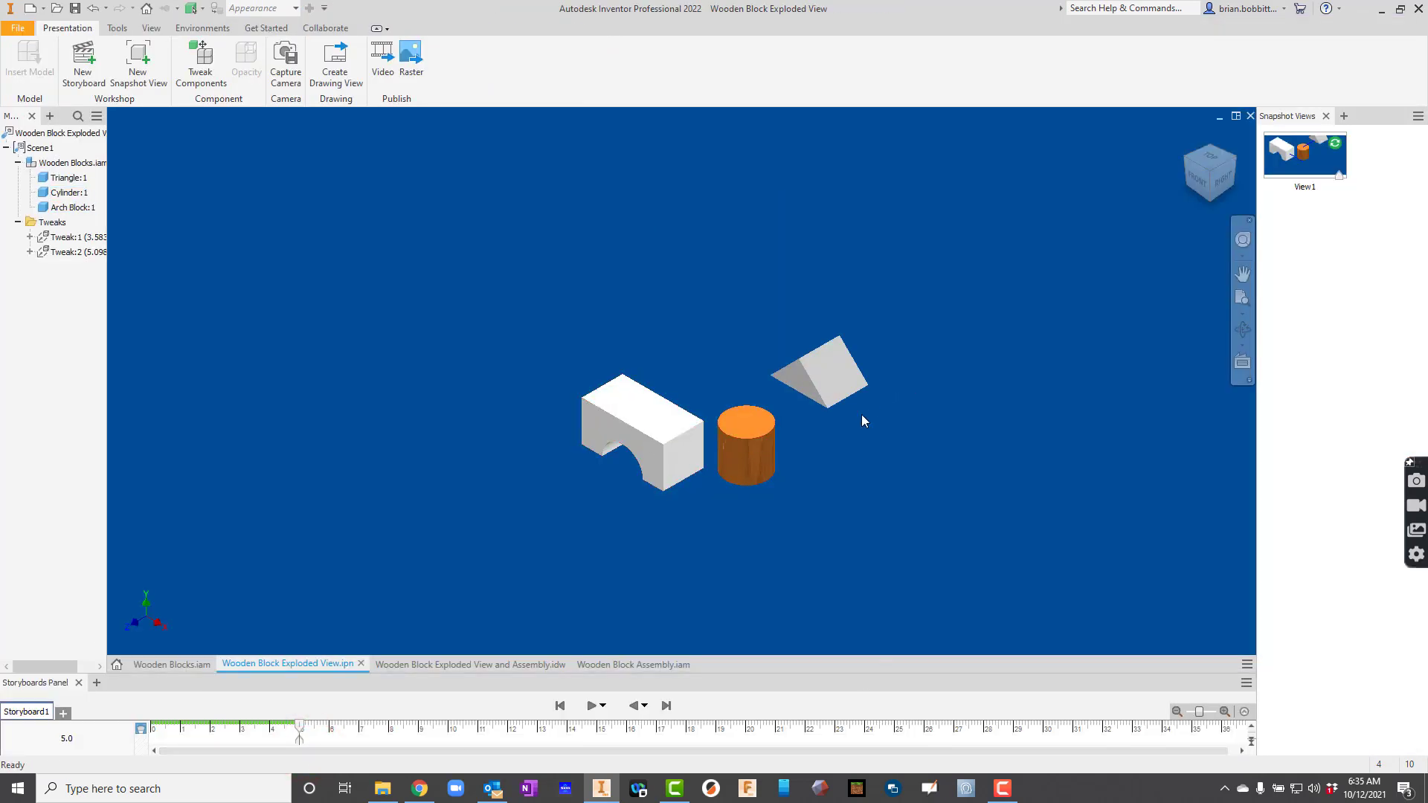
pyautogui.click(649, 664)
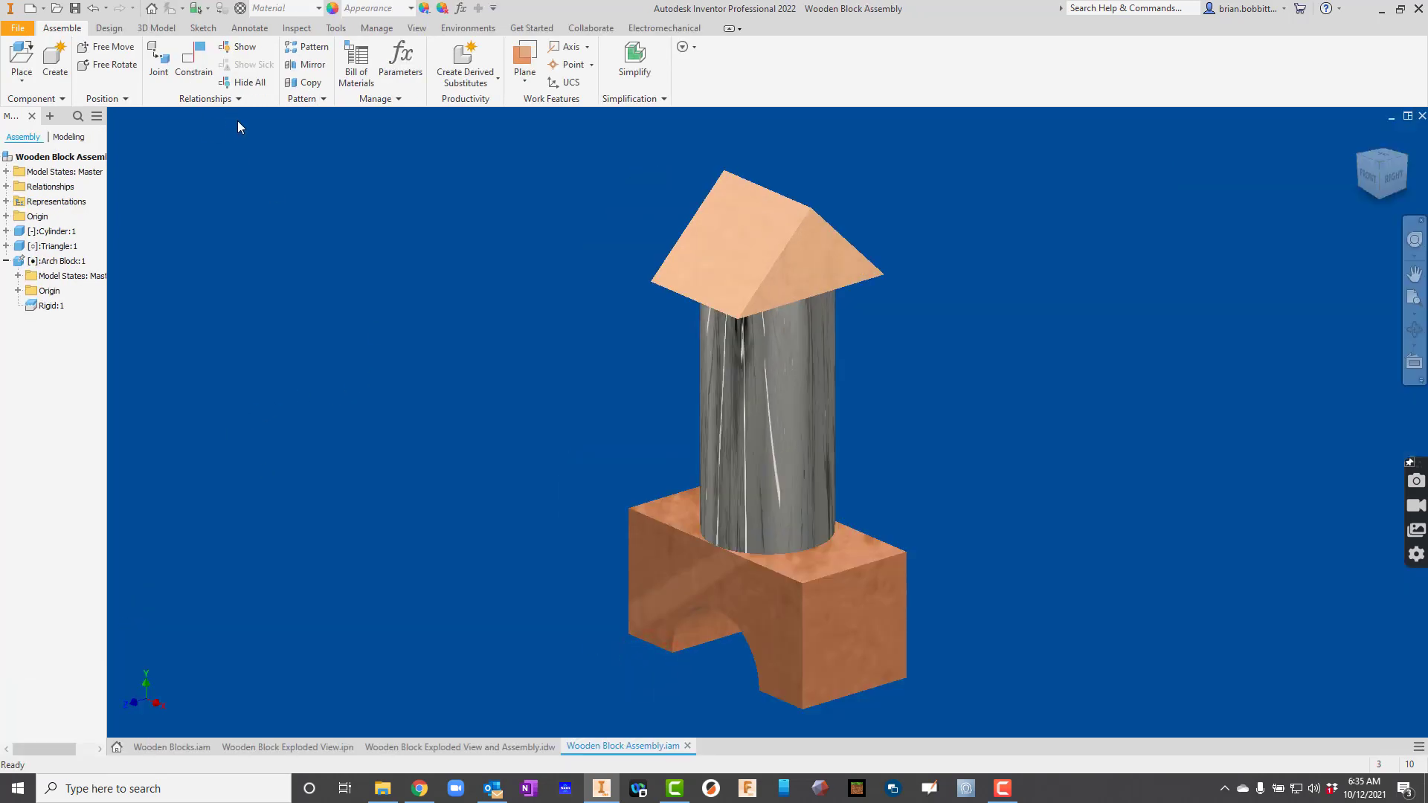
# Create a Standard.ipn presentation and insert Wooden Block Assembly from Inventor to Fusion > Wooden Blocks 2
pyautogui.click(27, 9)
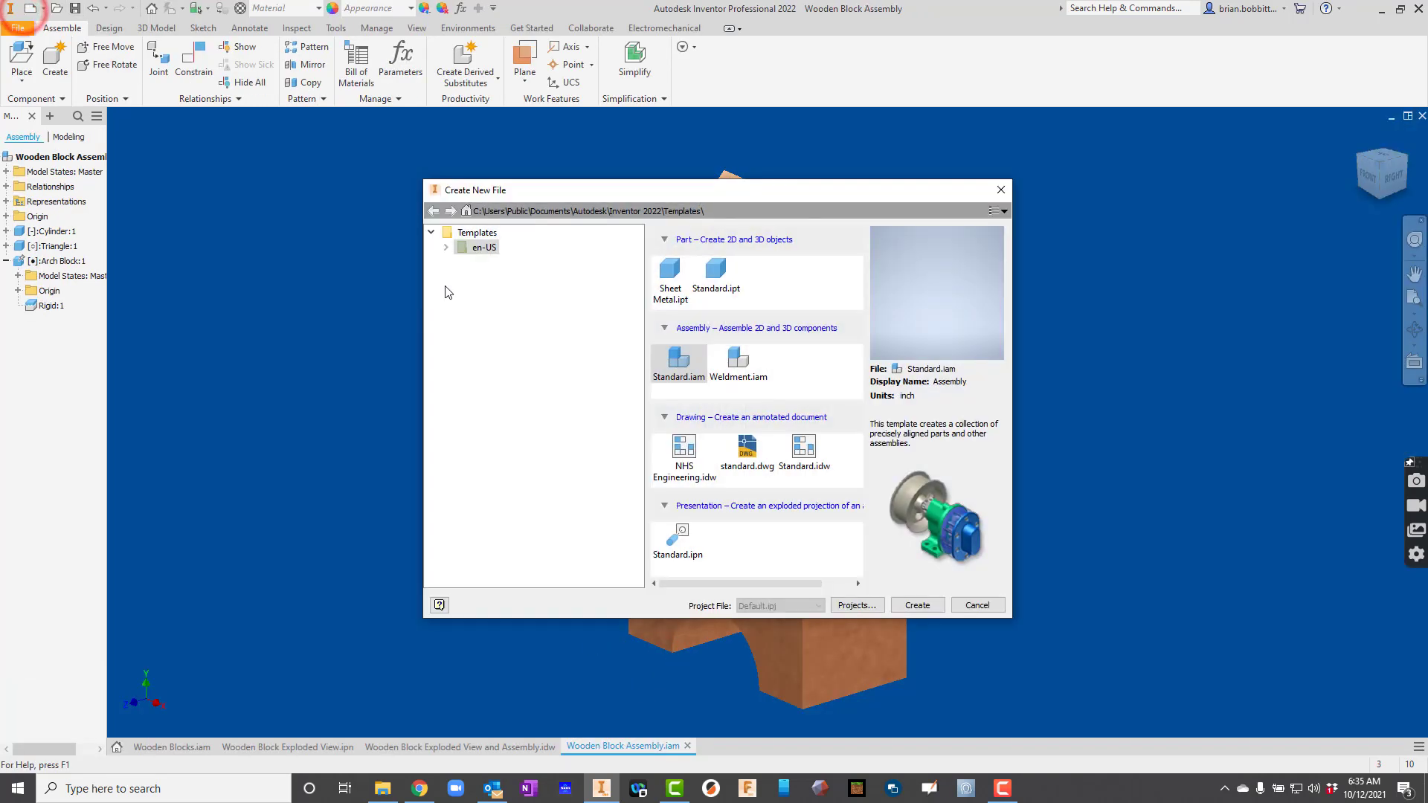
pyautogui.doubleClick(681, 537)
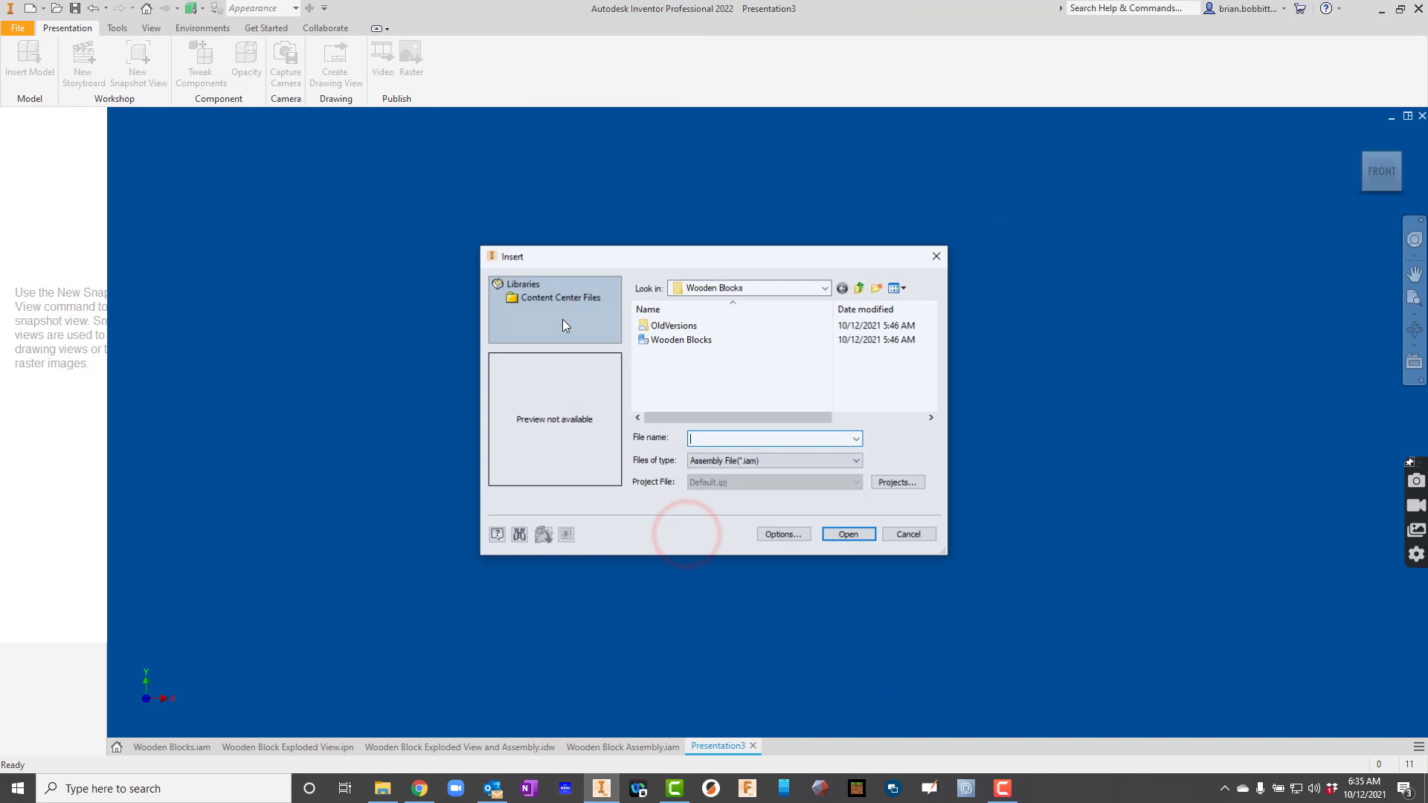
pyautogui.click(823, 288)
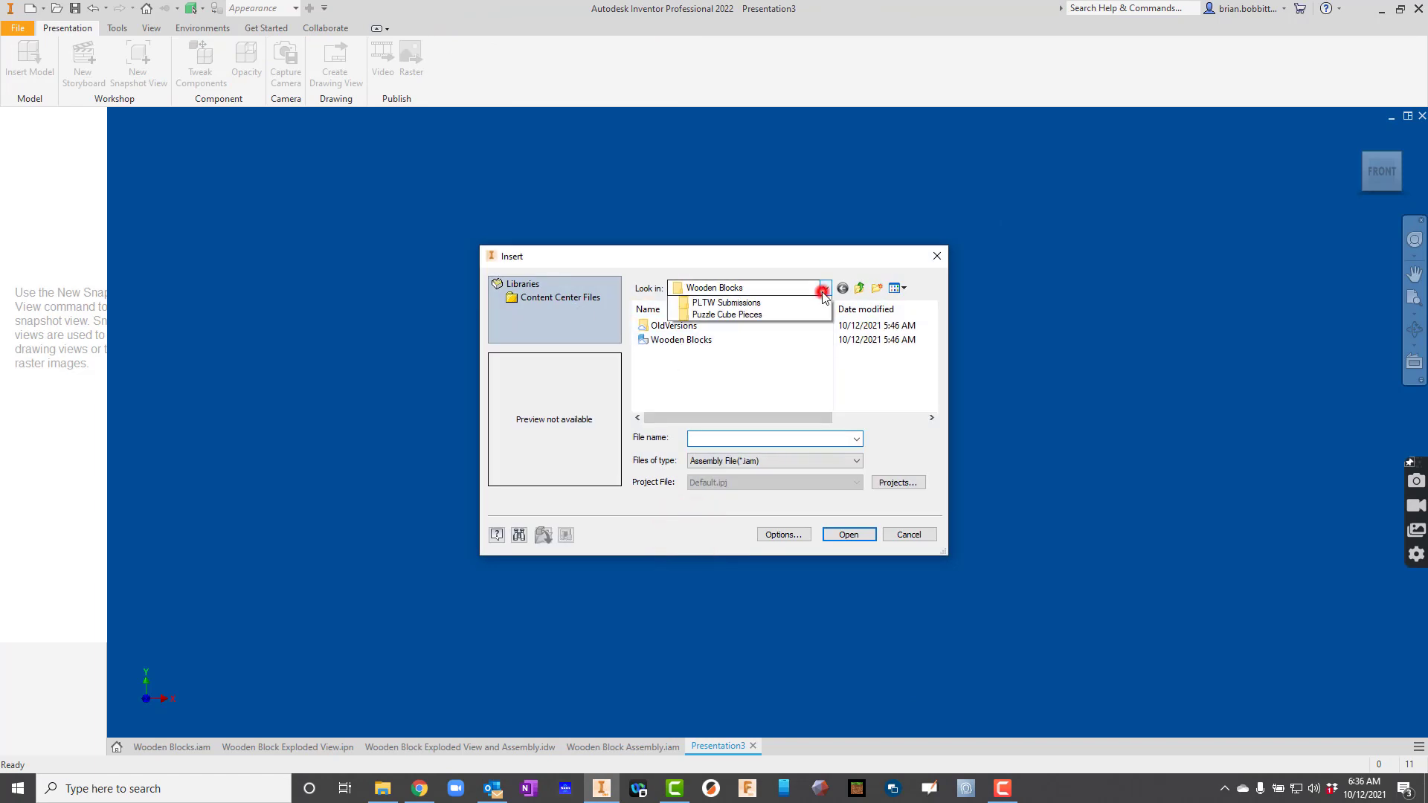
pyautogui.click(745, 516)
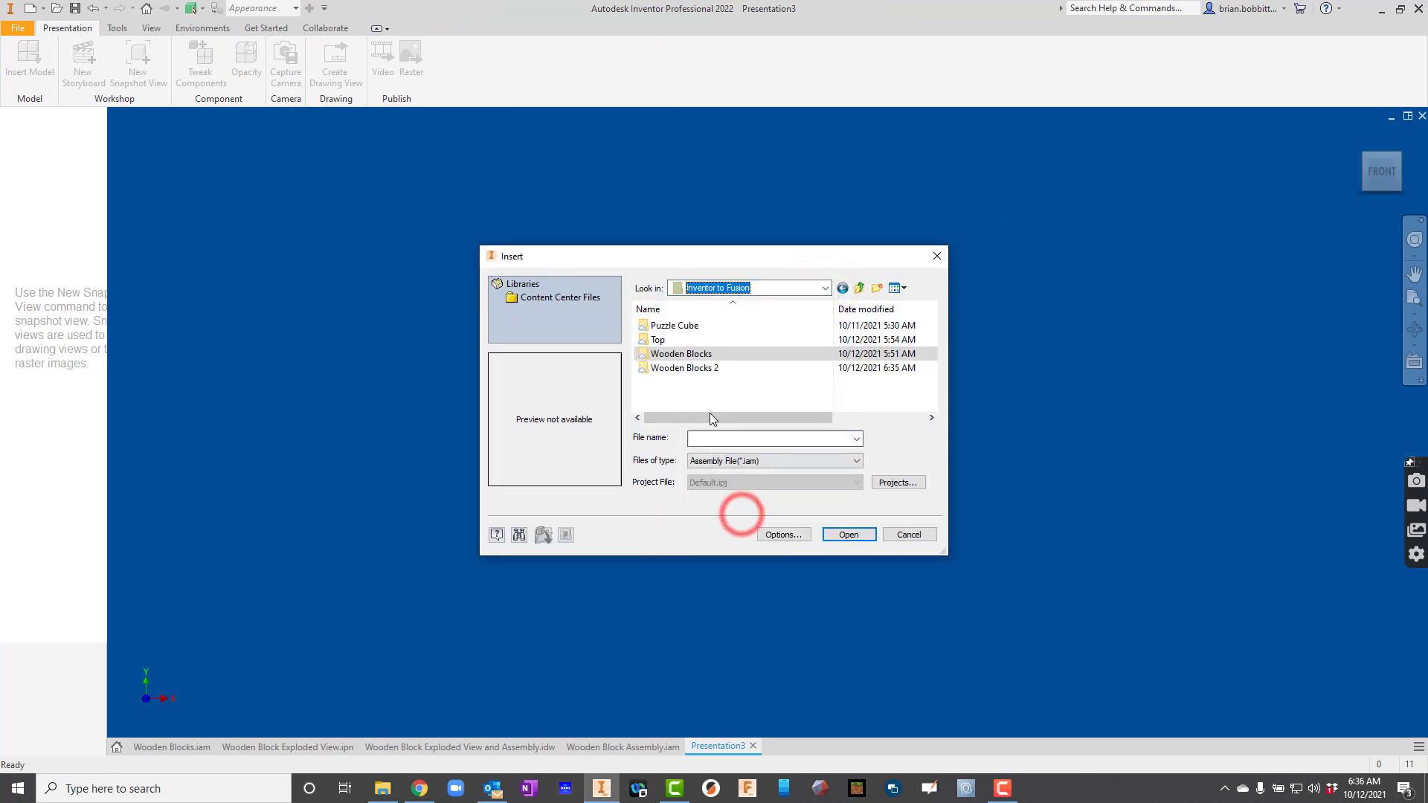
pyautogui.doubleClick(680, 368)
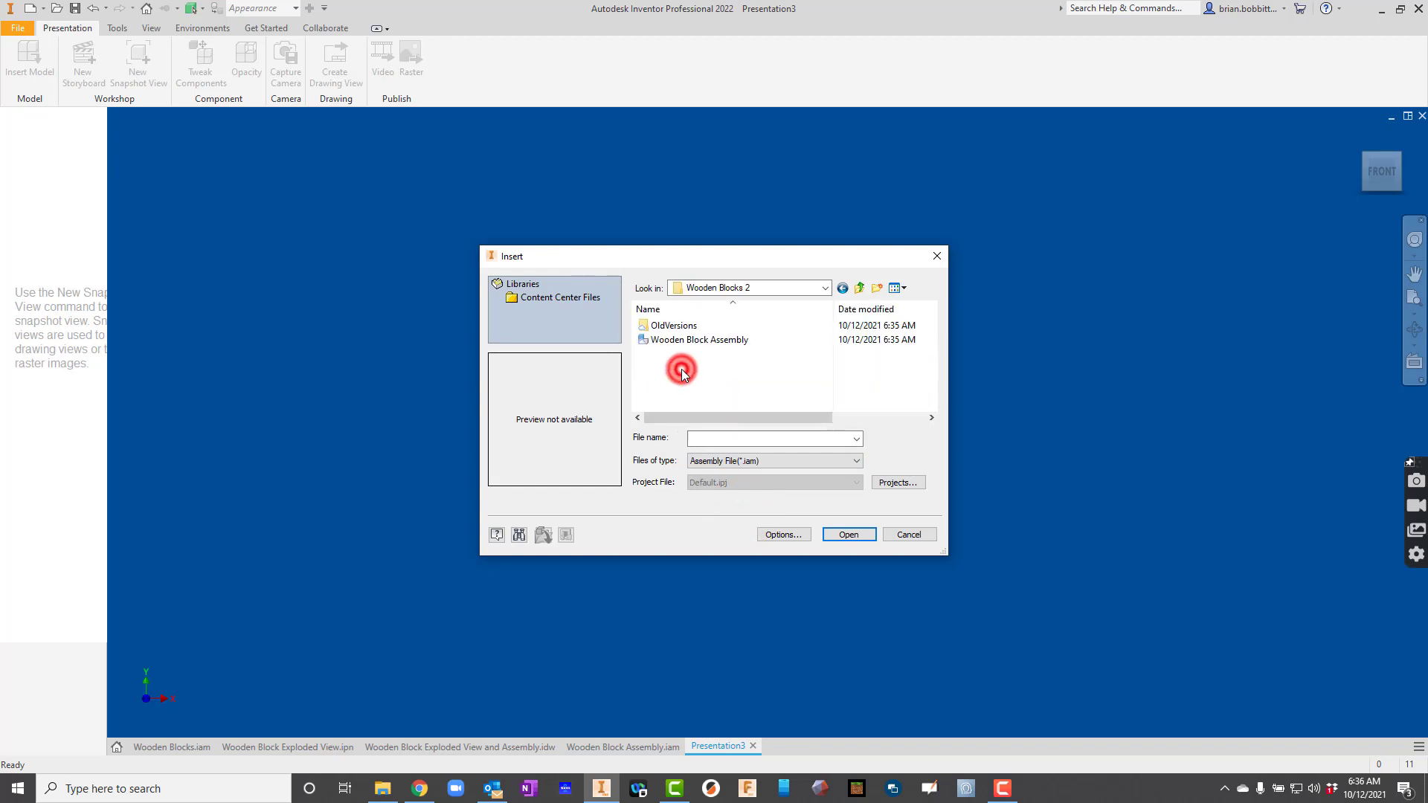
pyautogui.doubleClick(693, 341)
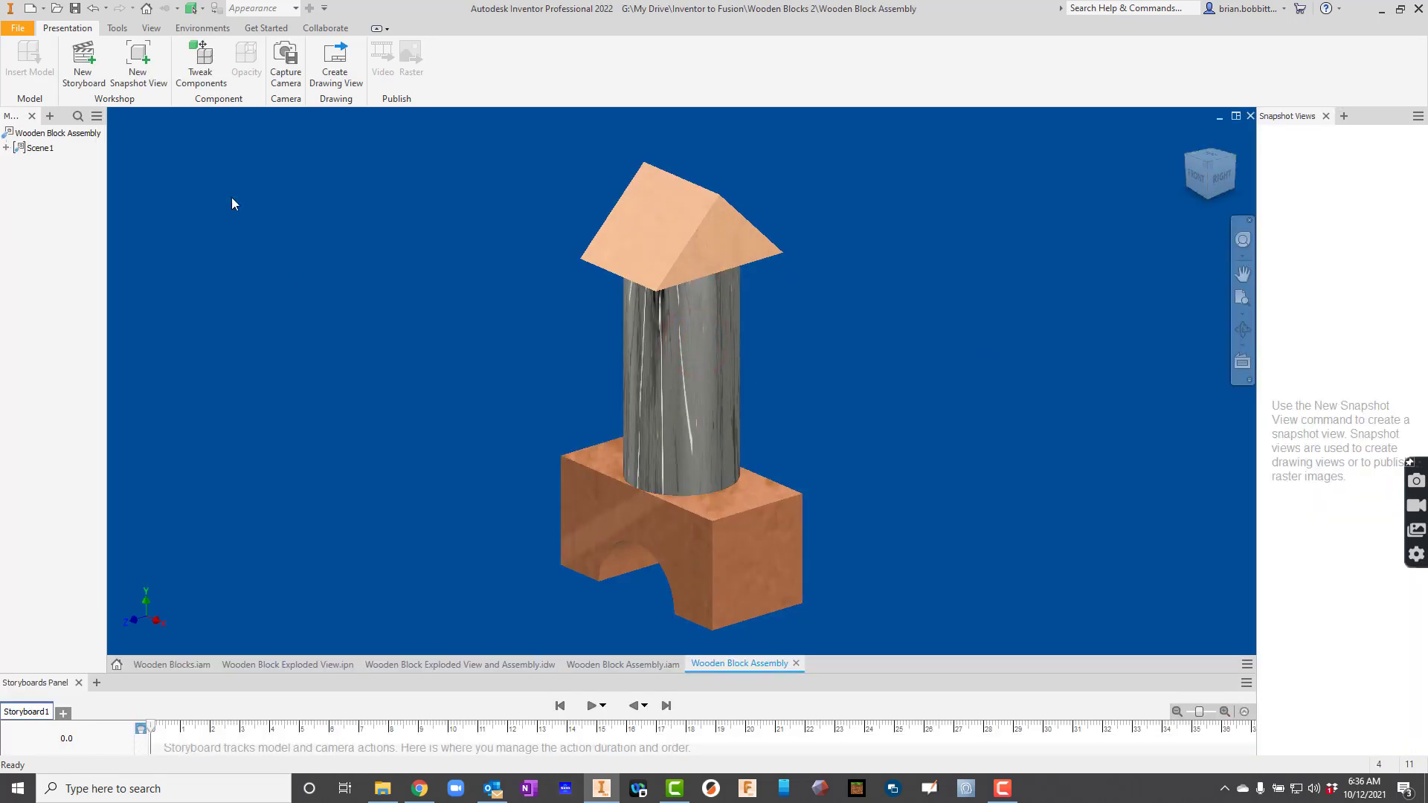
# Tweak the triangular roof up and away from the cylinder
pyautogui.click(203, 61)
pyautogui.click(715, 217)
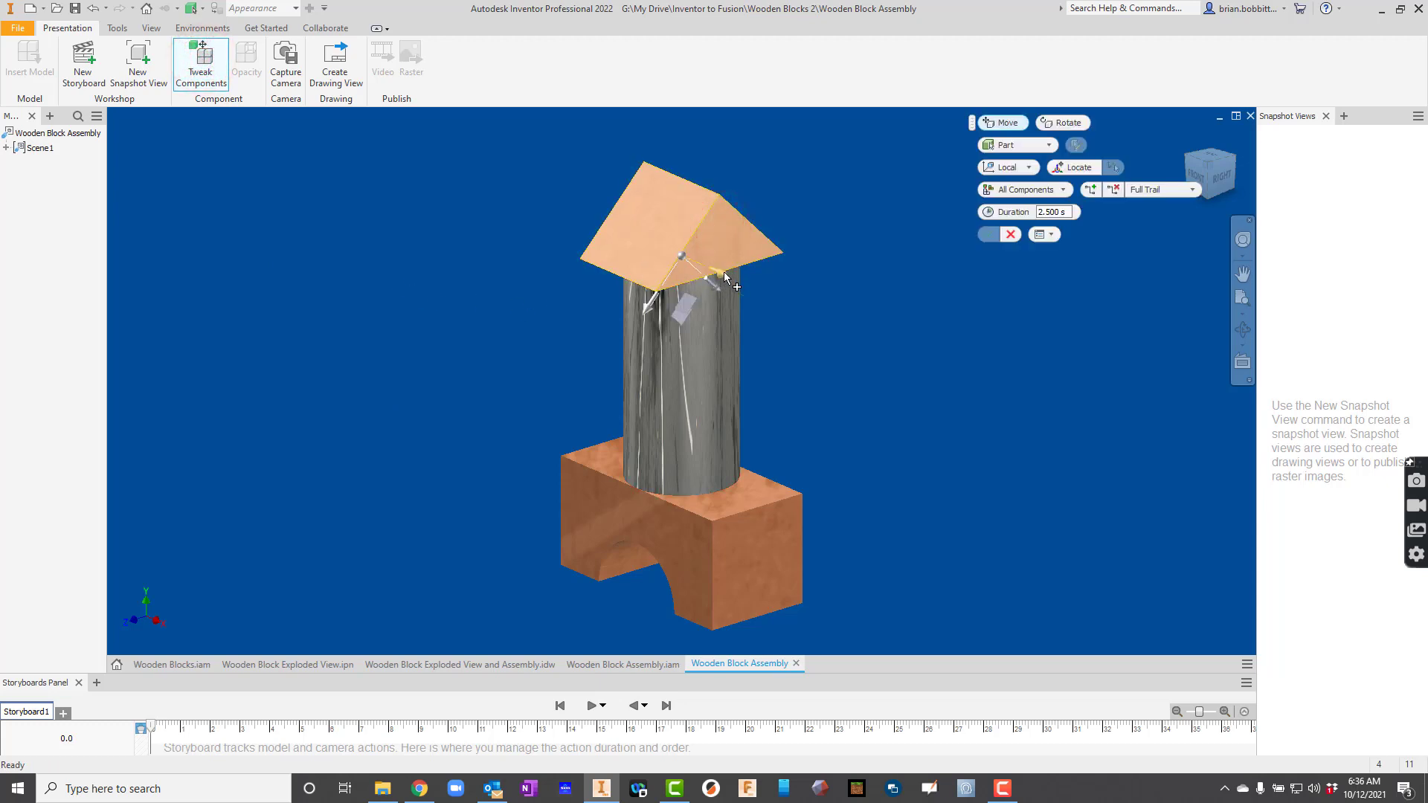
pyautogui.moveTo(718, 274); pyautogui.dragTo(551, 222)
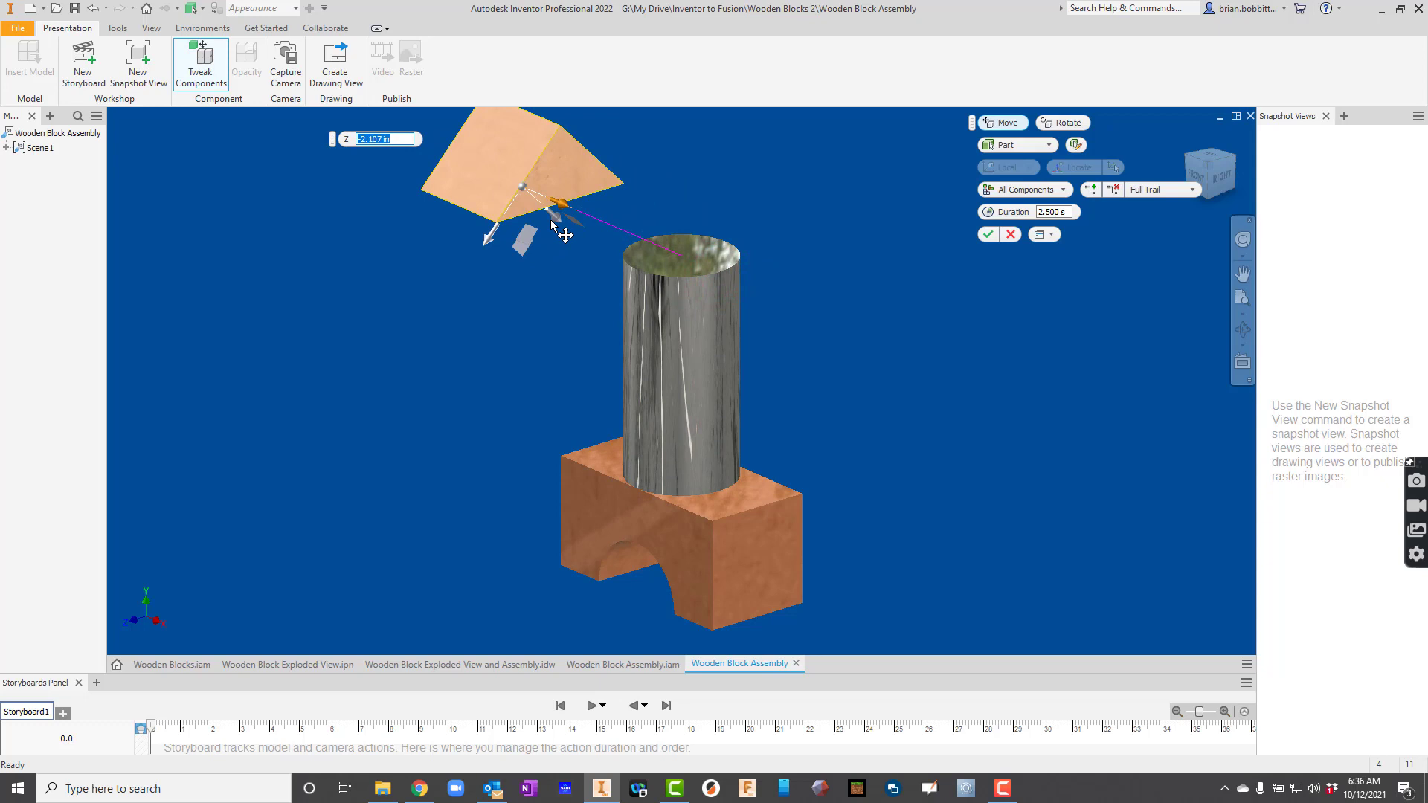
pyautogui.click(988, 235)
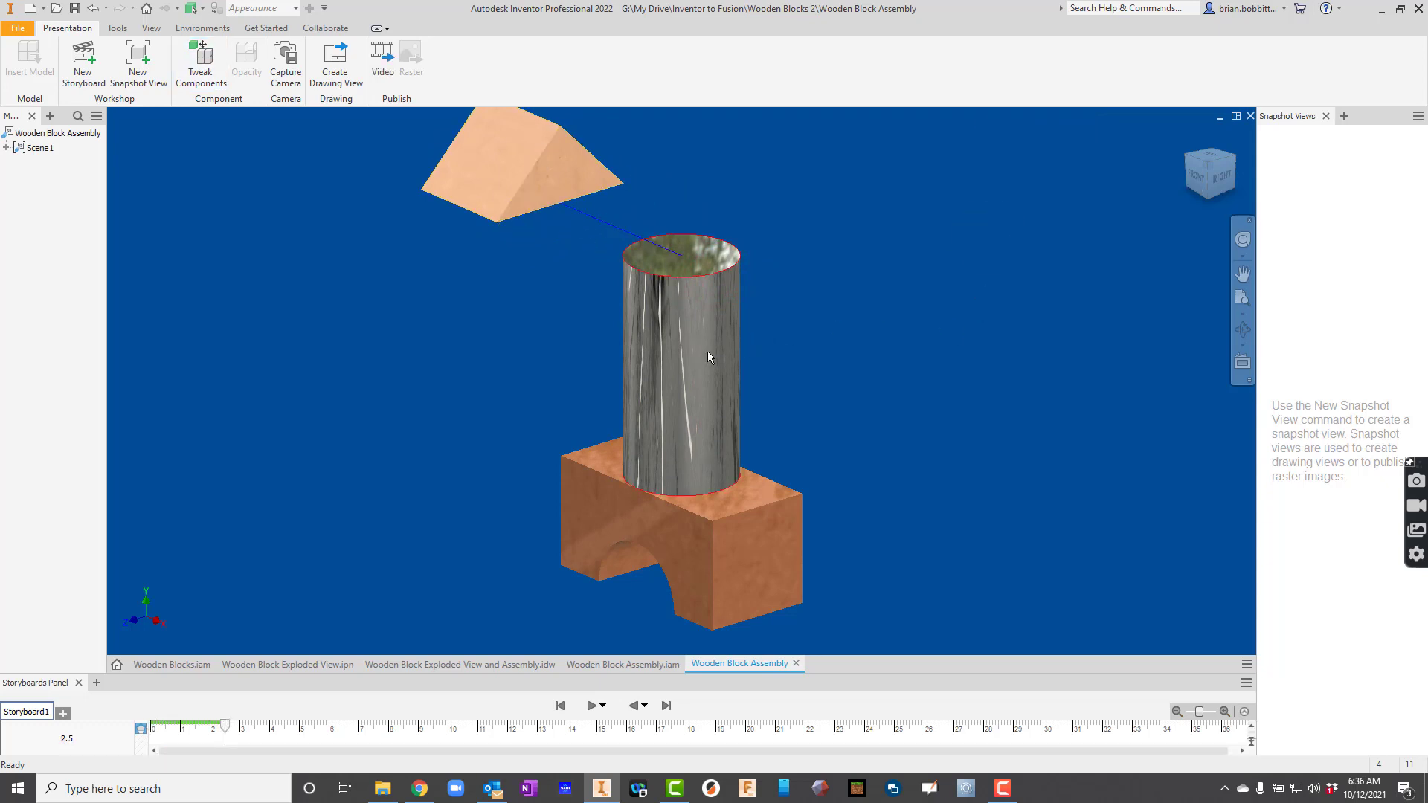
# Tweak the cylinder off the block to the upper right and play the explosion
pyautogui.click(218, 76)
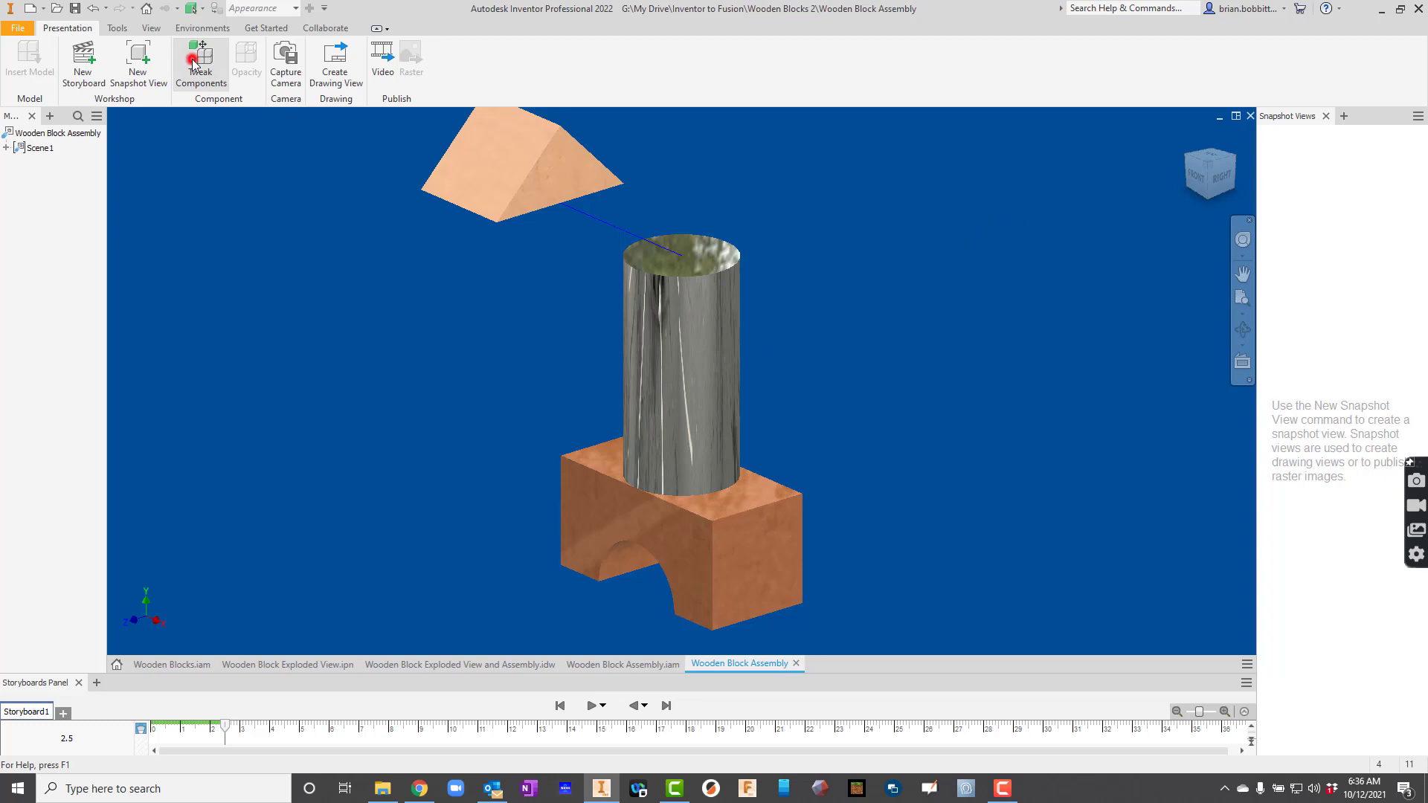
pyautogui.click(697, 301)
pyautogui.moveTo(727, 358); pyautogui.dragTo(967, 303)
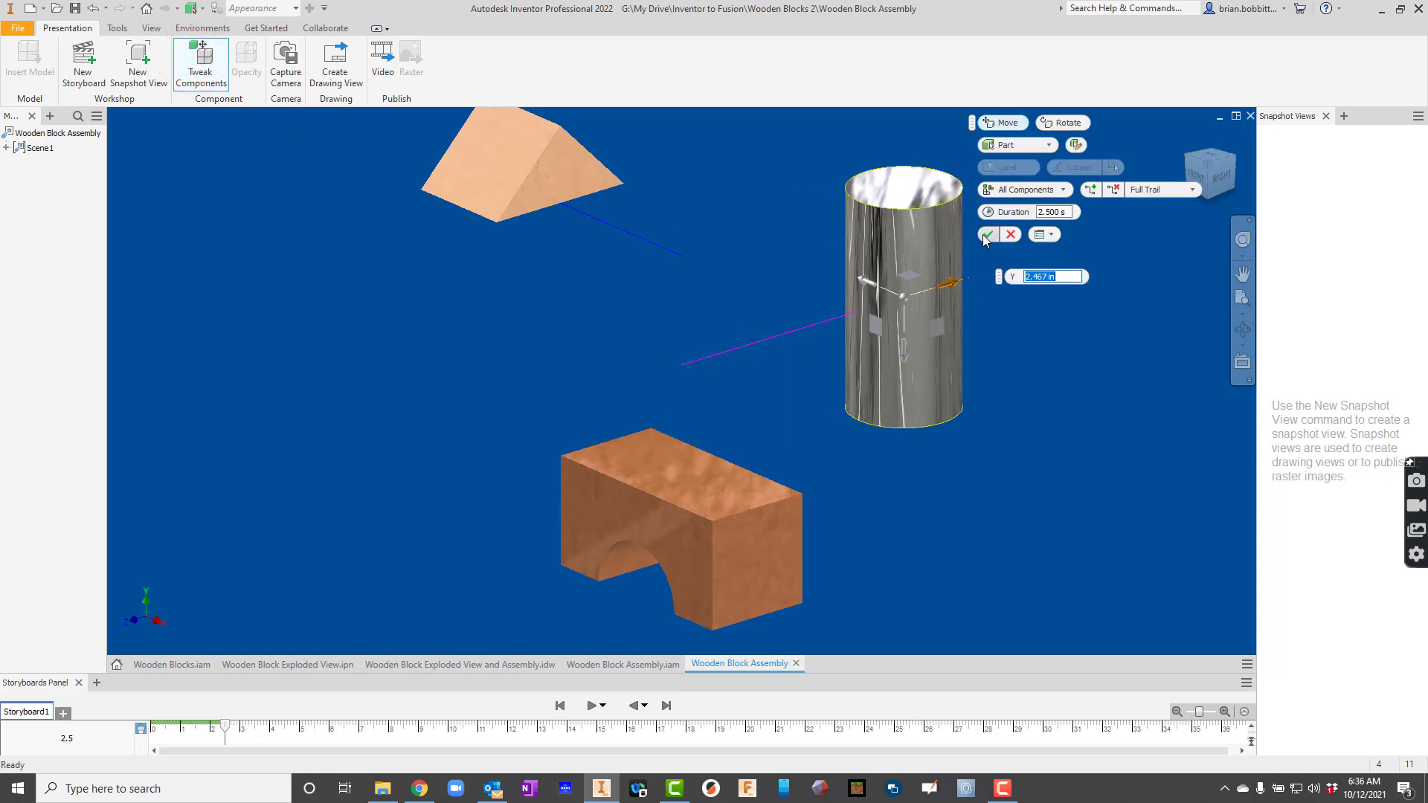
pyautogui.click(987, 236)
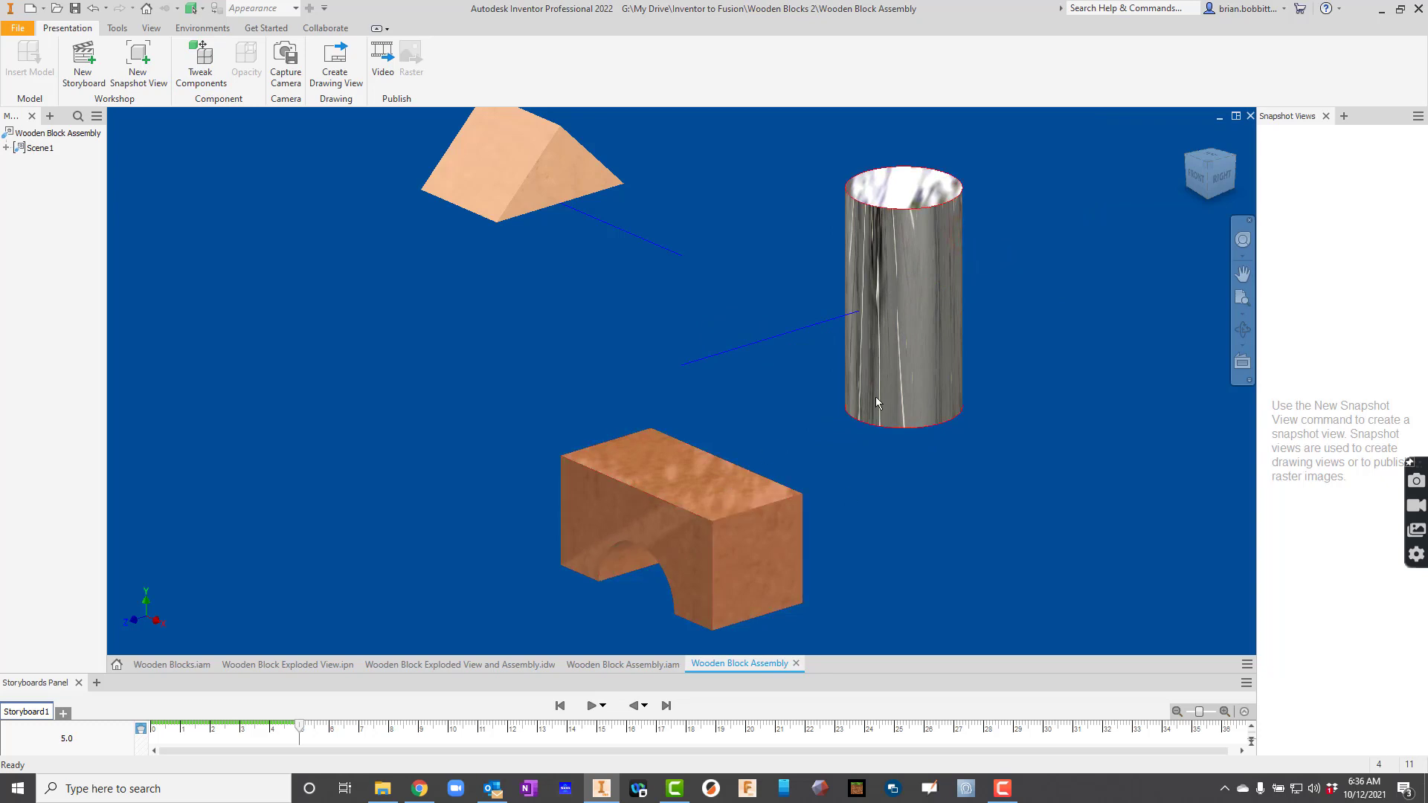
pyautogui.scroll(-3, 912, 405)
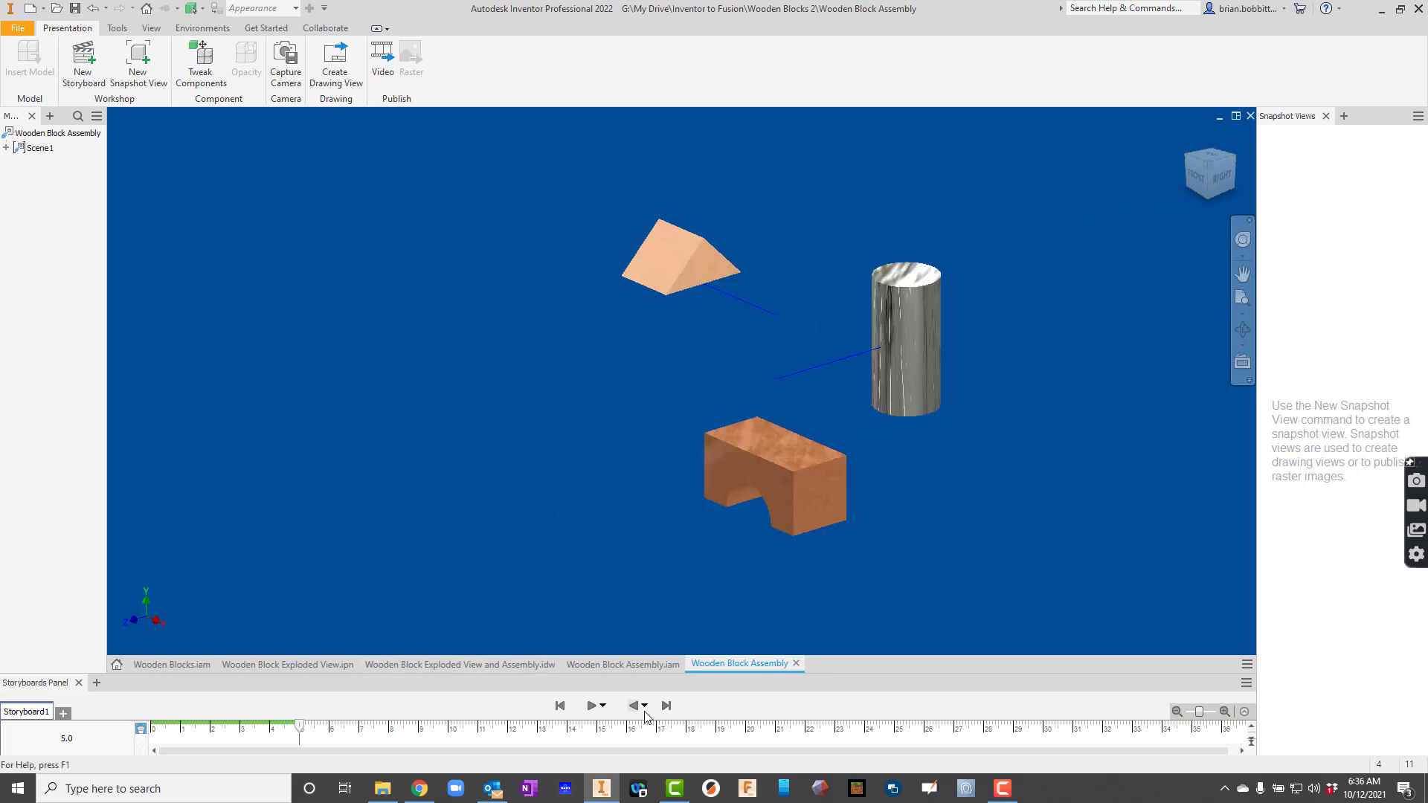
pyautogui.click(591, 711)
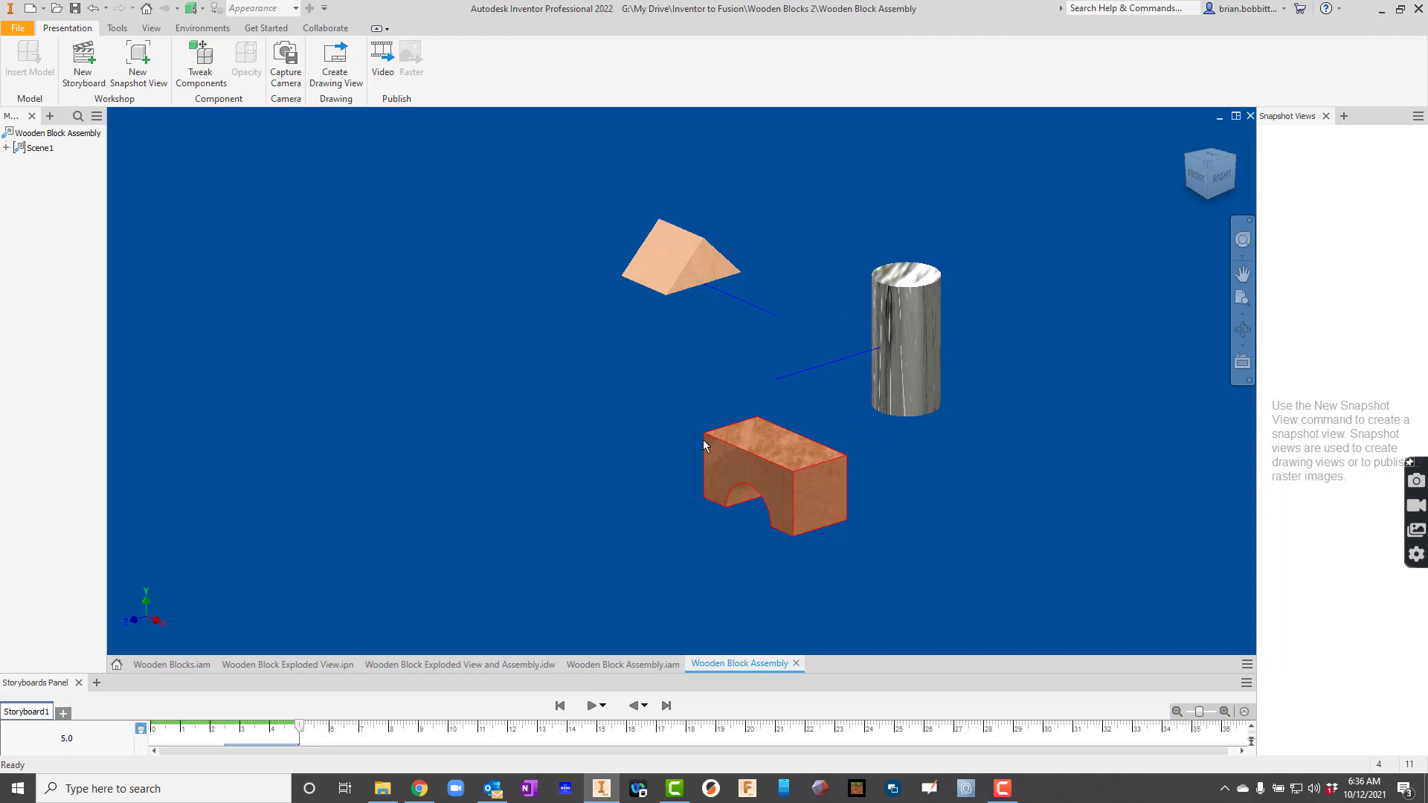
# Save the presentation as Exploded View.ipn in Wooden Blocks 2
pyautogui.click(75, 9)
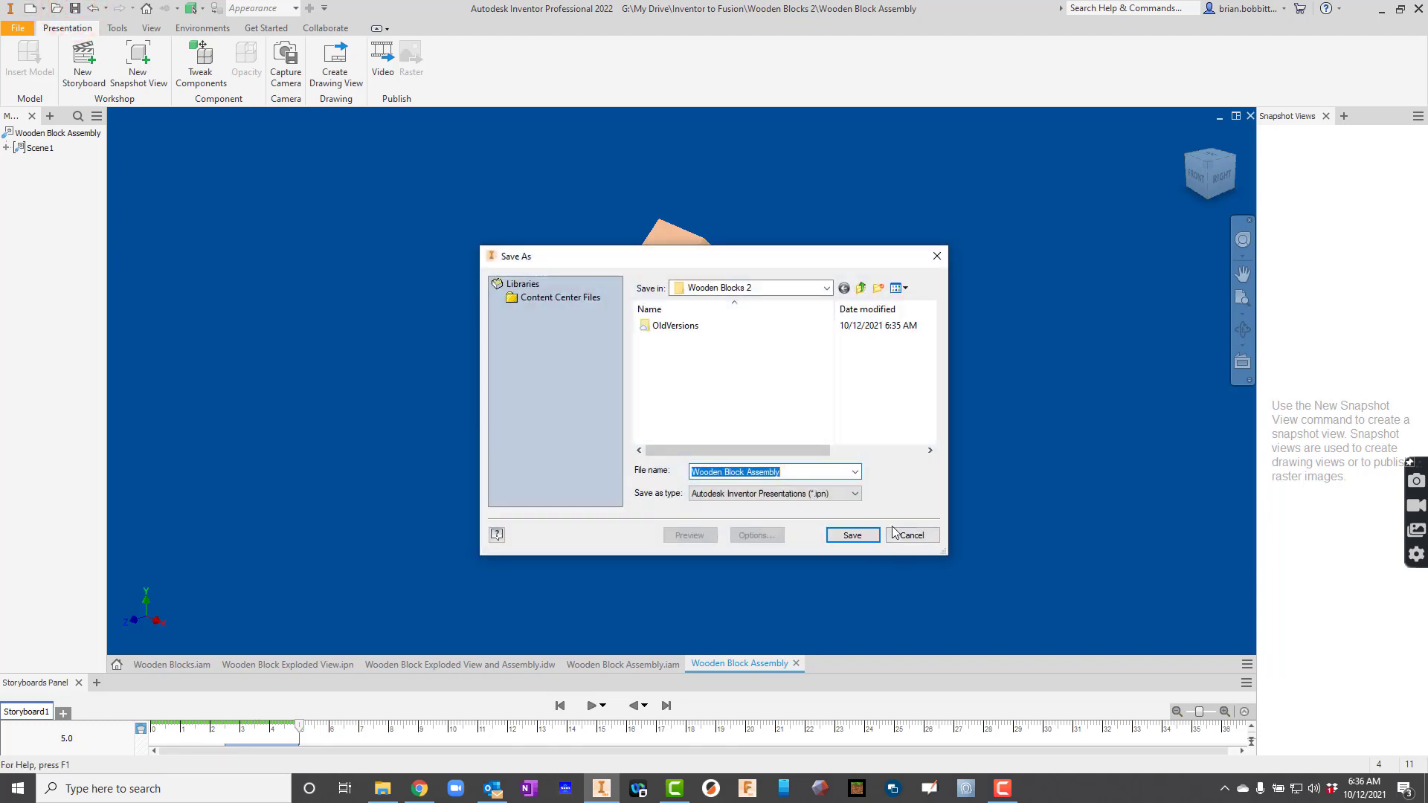
pyautogui.write('Exploded View')
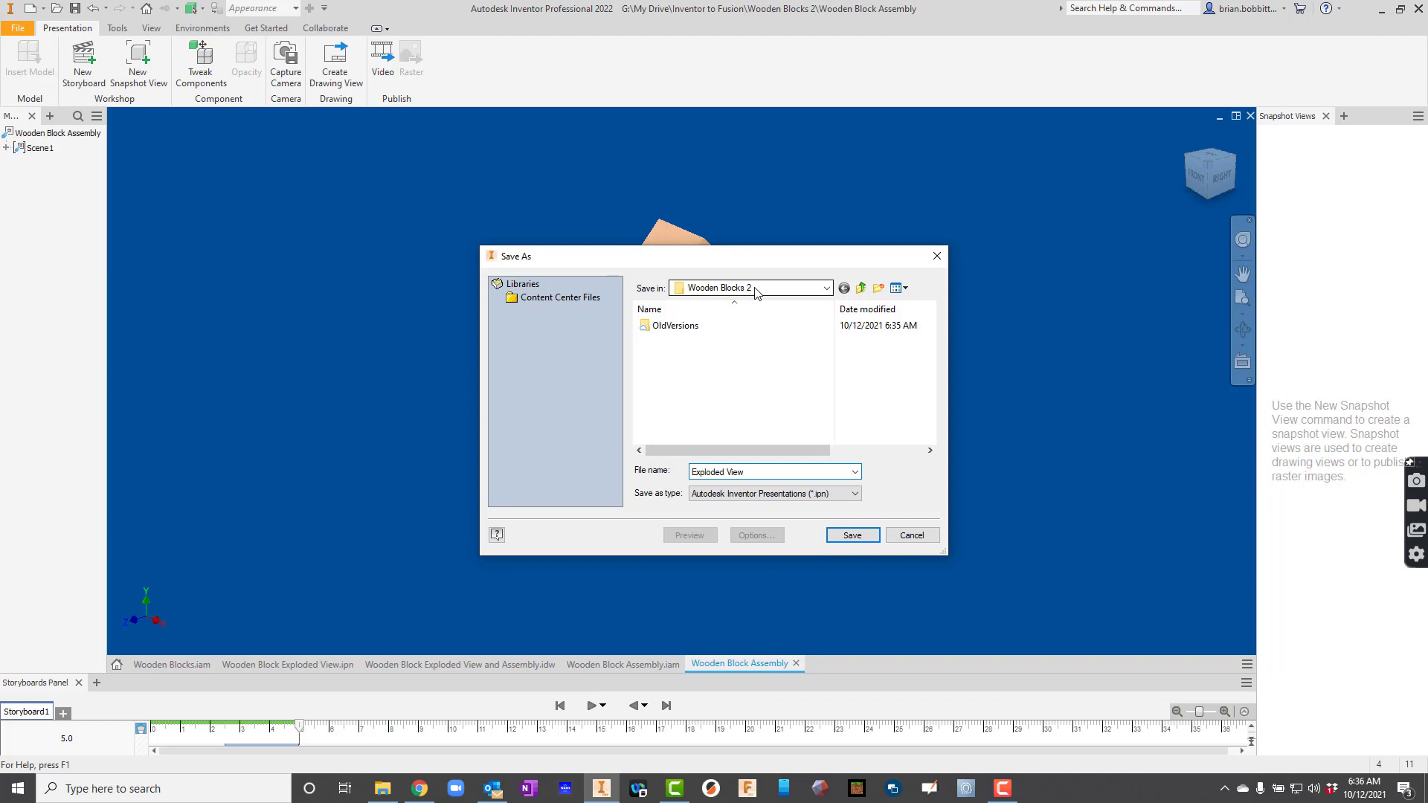
pyautogui.click(852, 535)
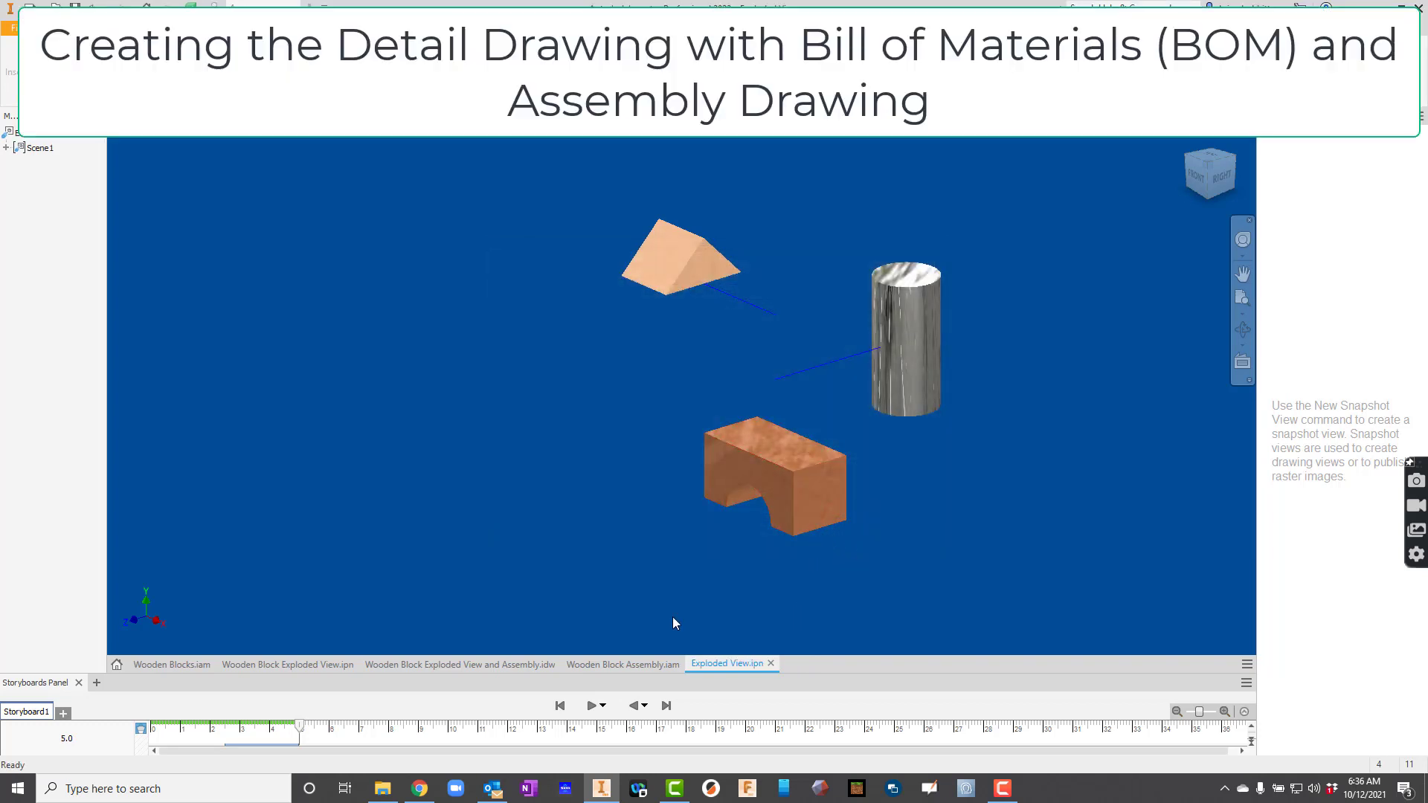
pyautogui.click(419, 664)
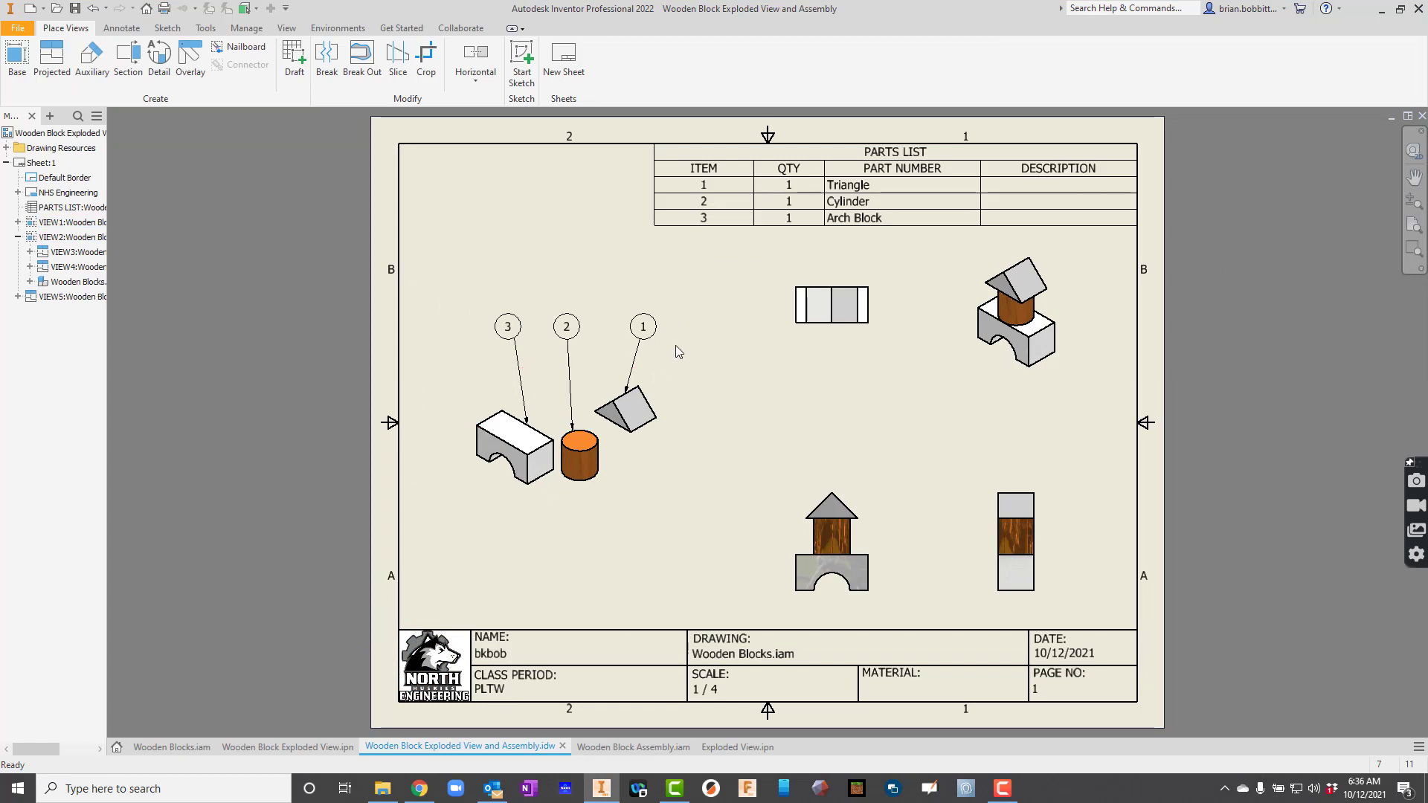
pyautogui.click(811, 204)
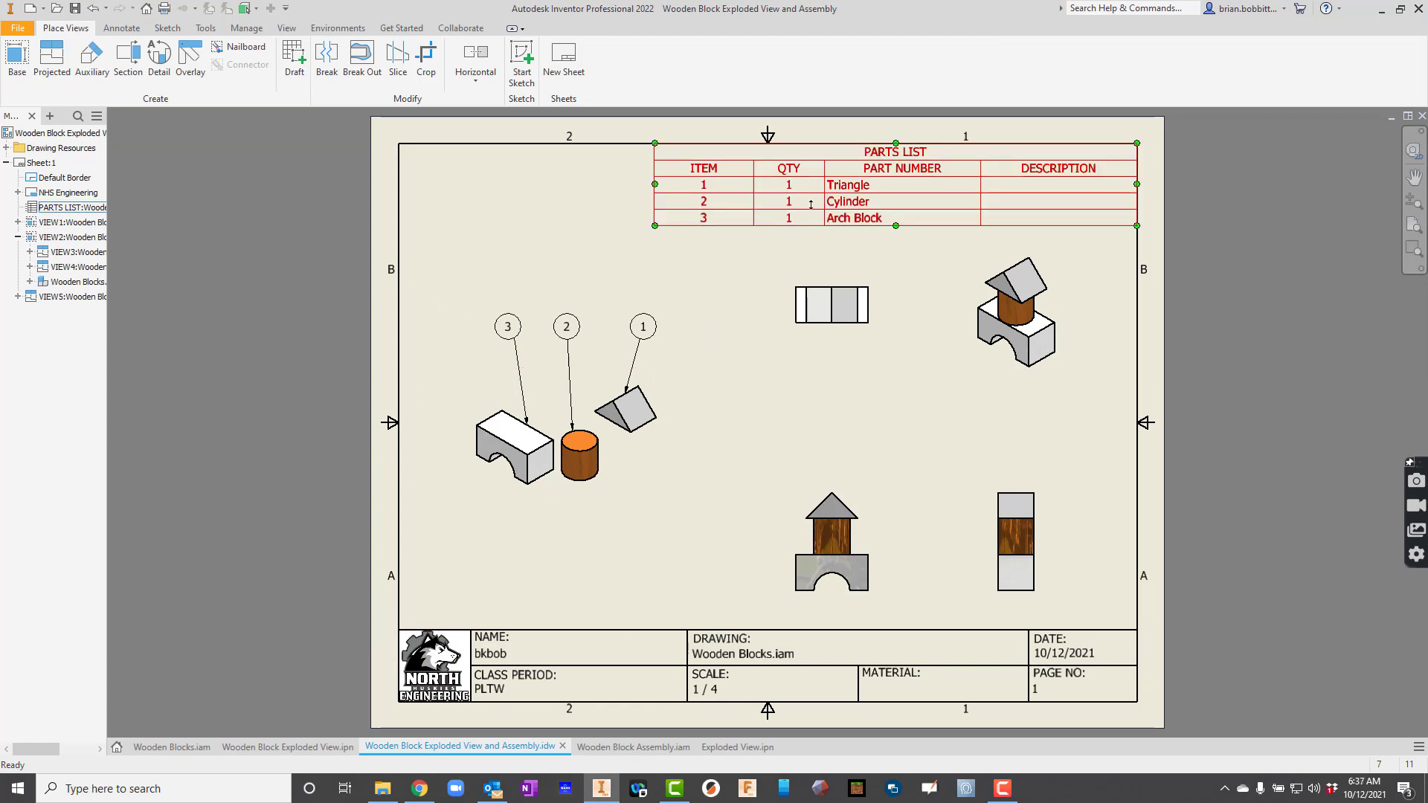
pyautogui.press('Escape')
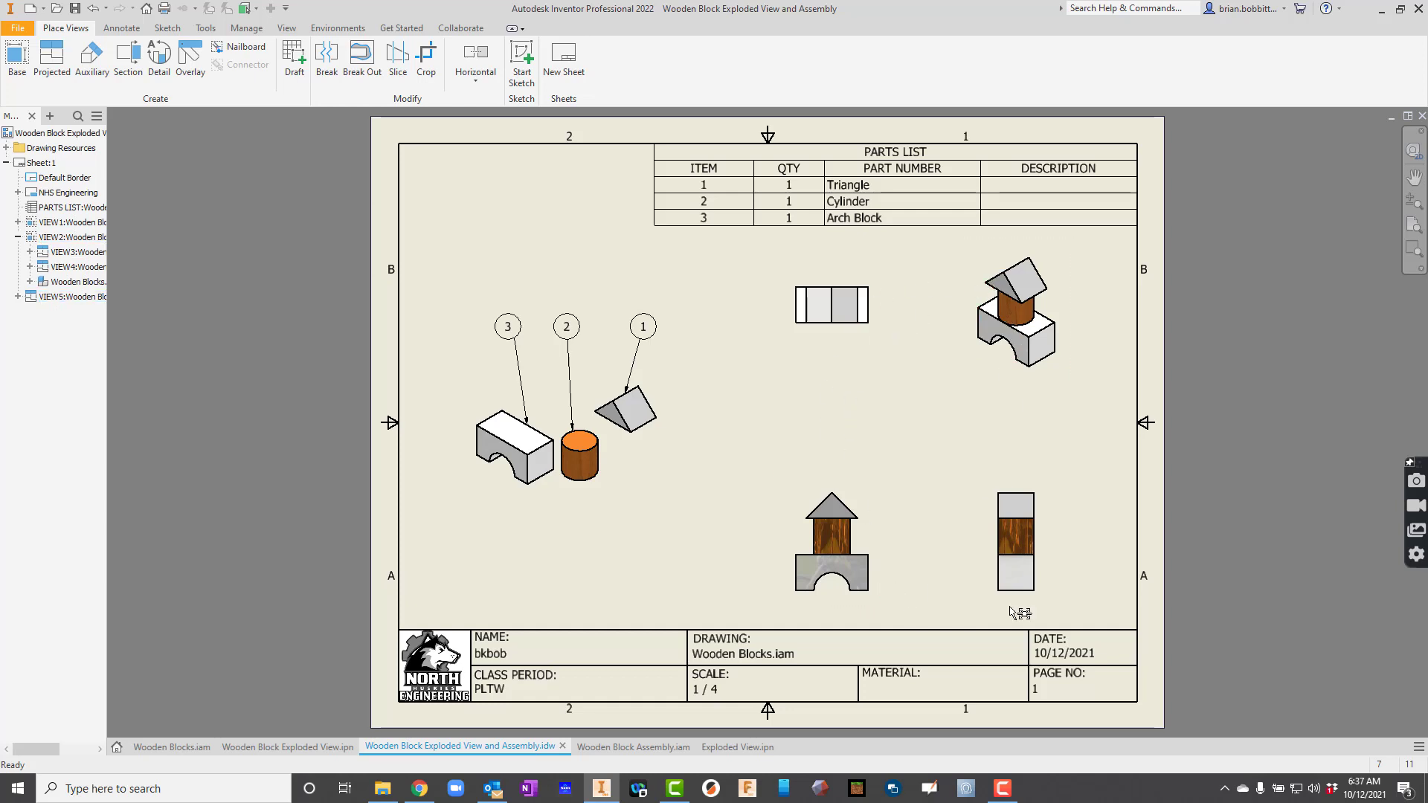
pyautogui.click(731, 747)
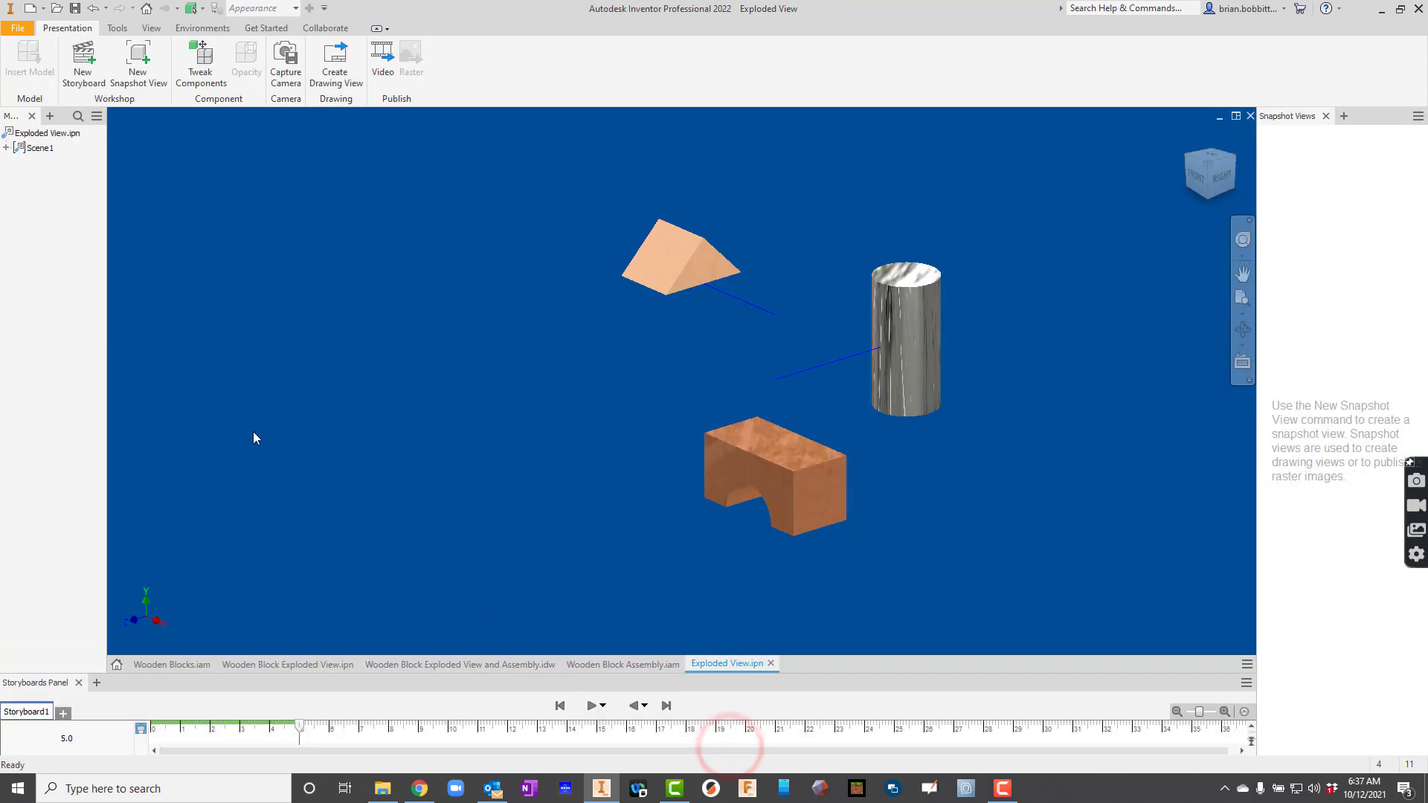
# Create an NHS Engineering.idw drawing and place a 1/2-scale base view of Exploded View.ipn
pyautogui.click(28, 9)
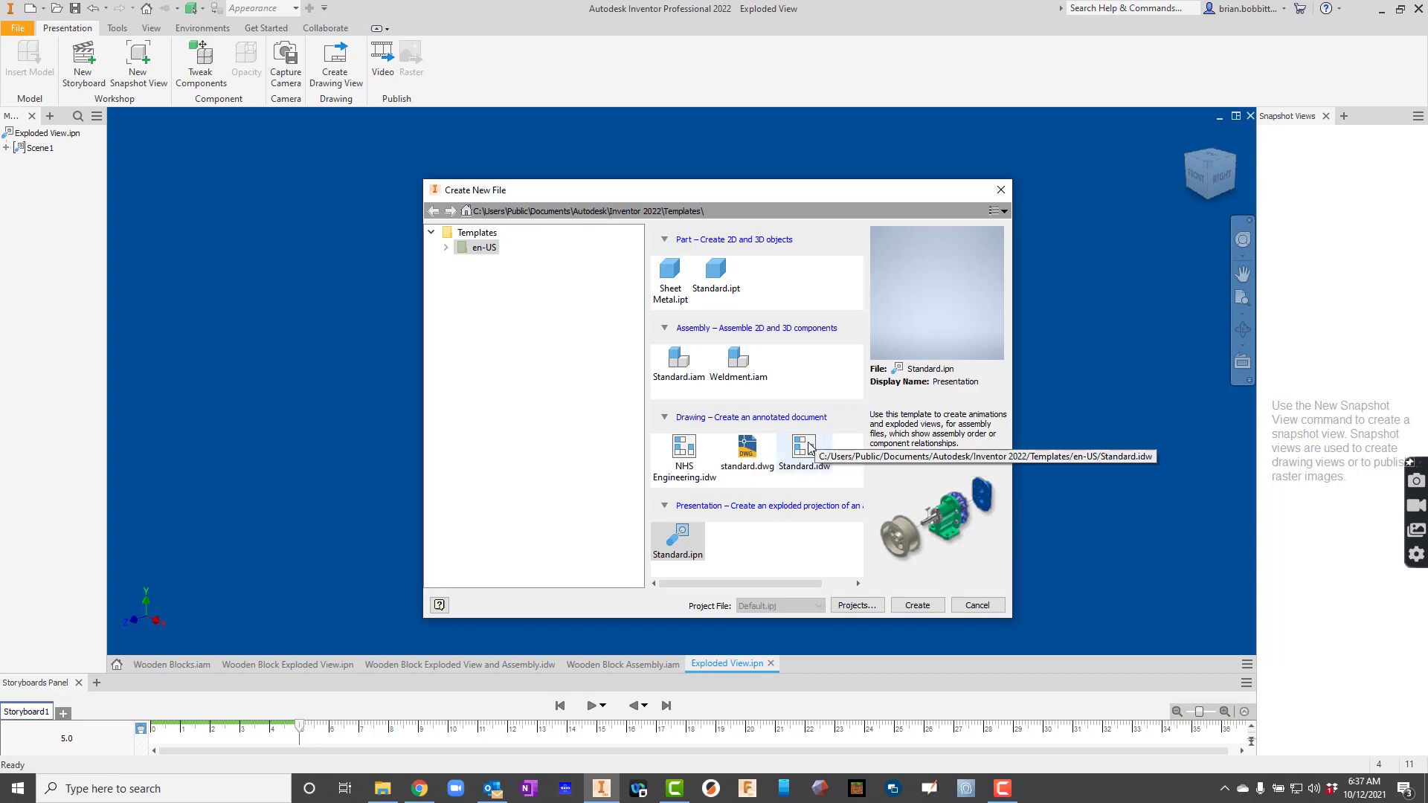
pyautogui.doubleClick(681, 459)
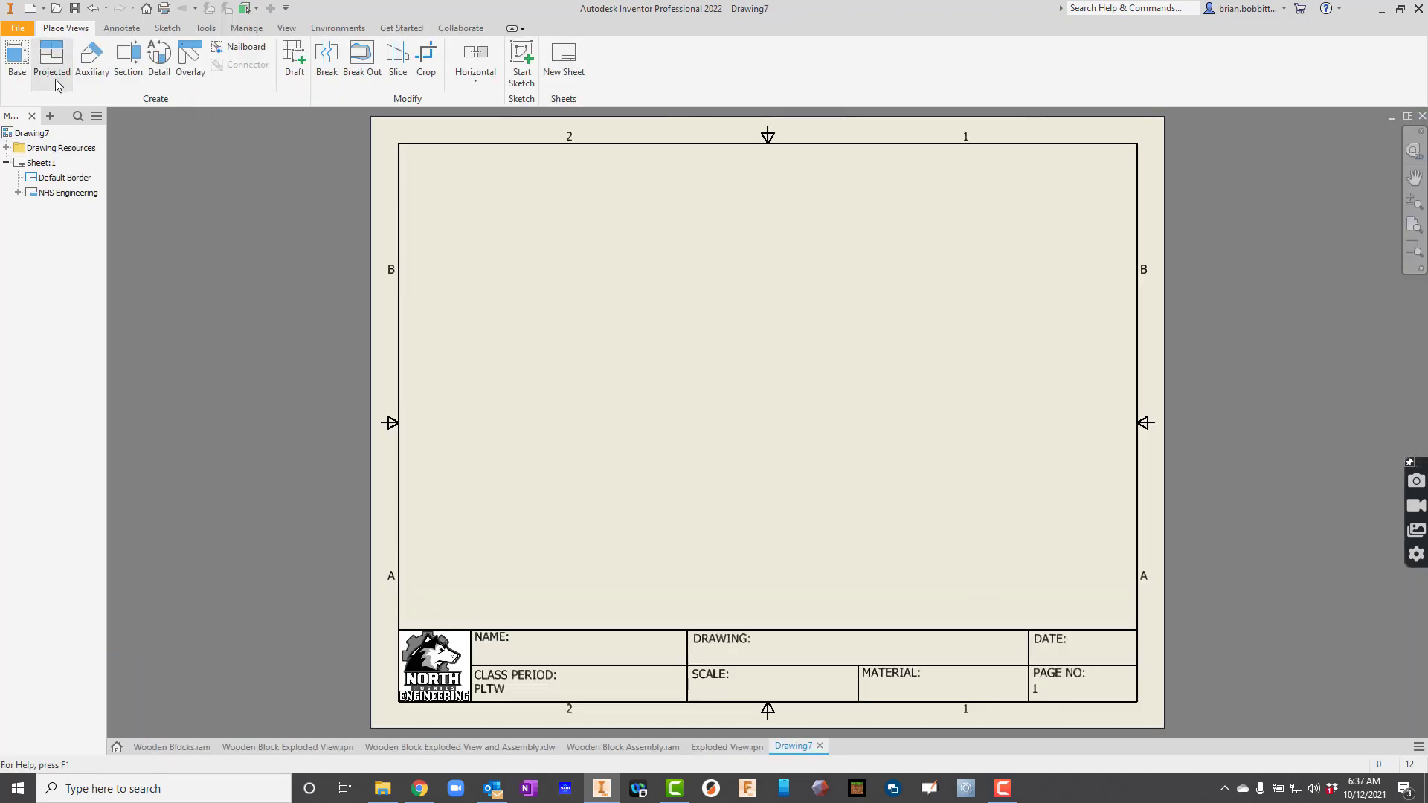
pyautogui.click(26, 71)
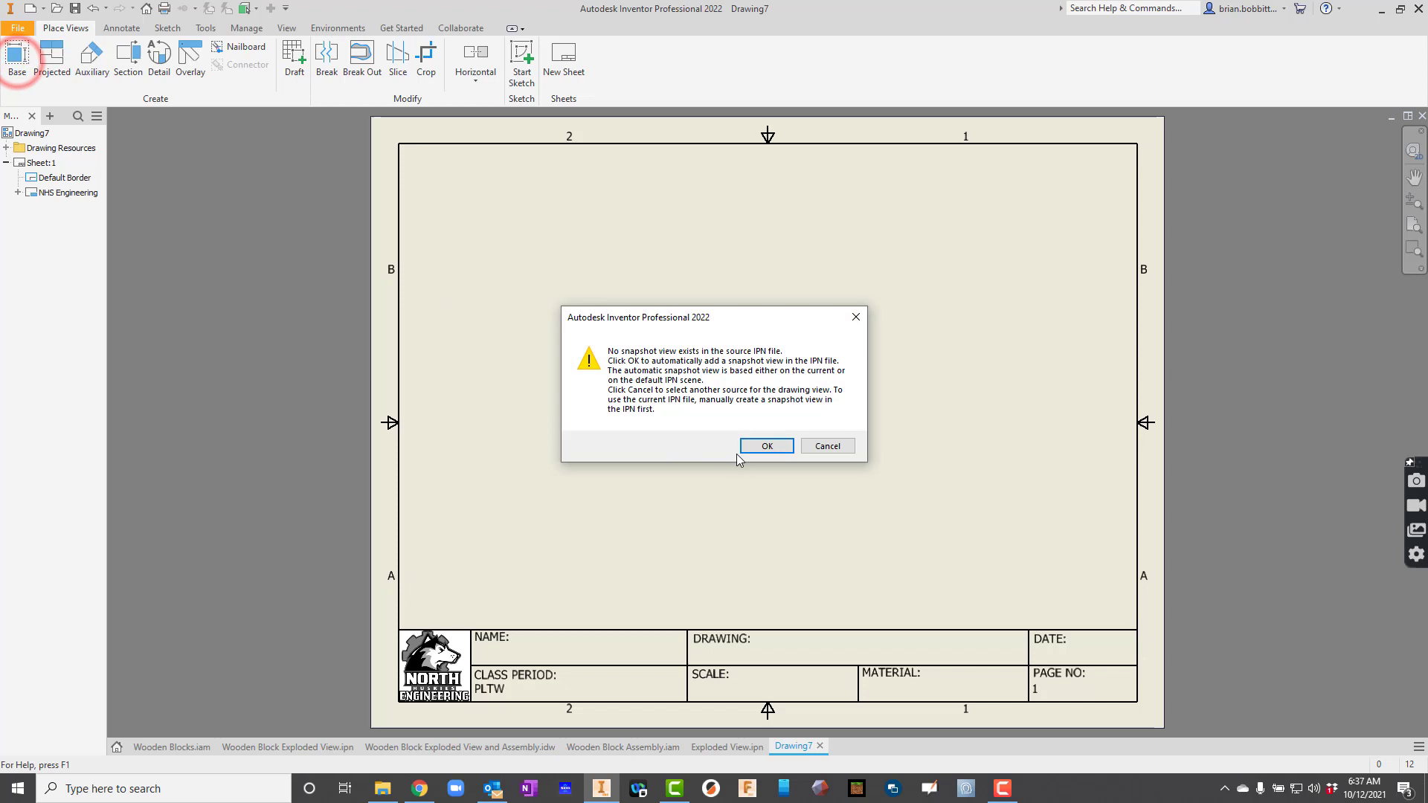
pyautogui.click(769, 447)
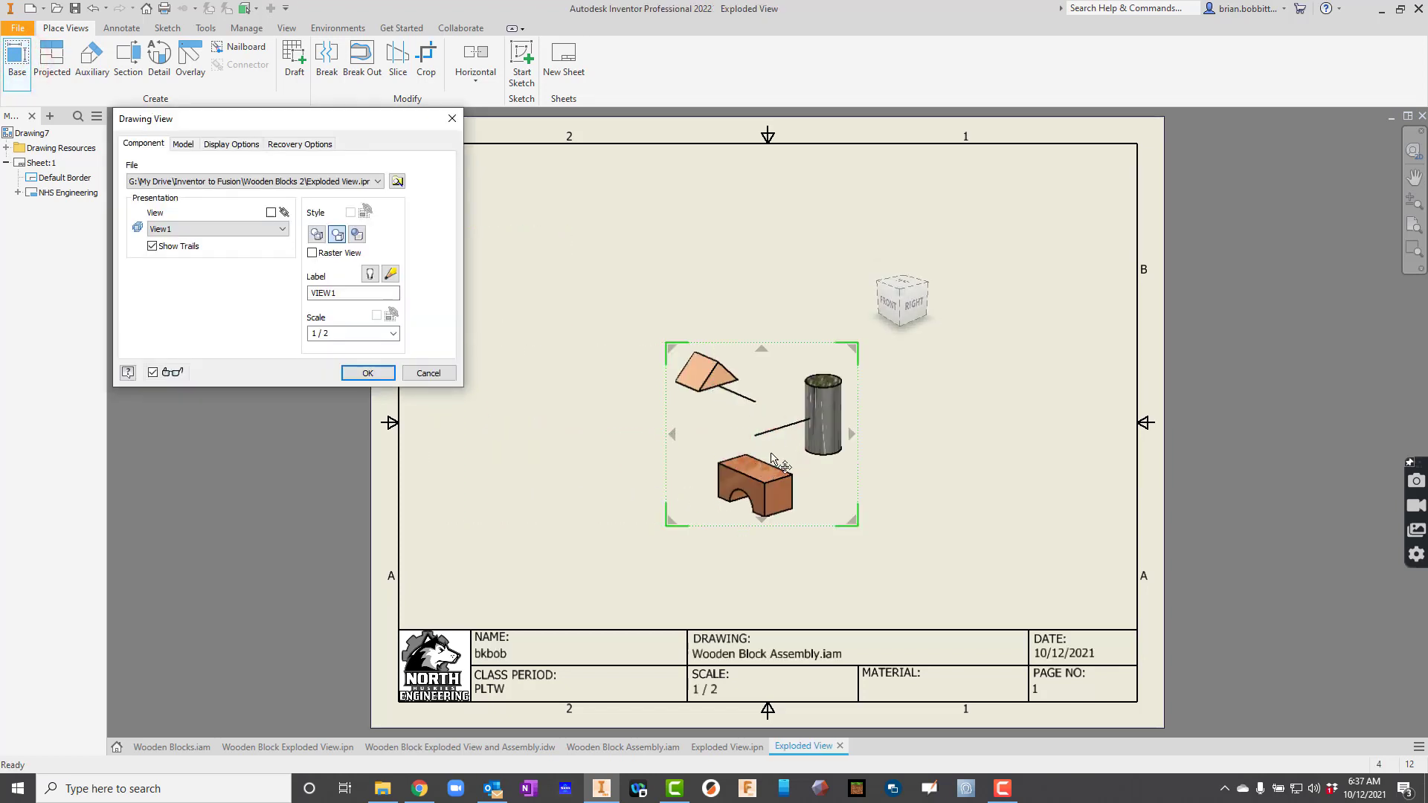
pyautogui.click(398, 182)
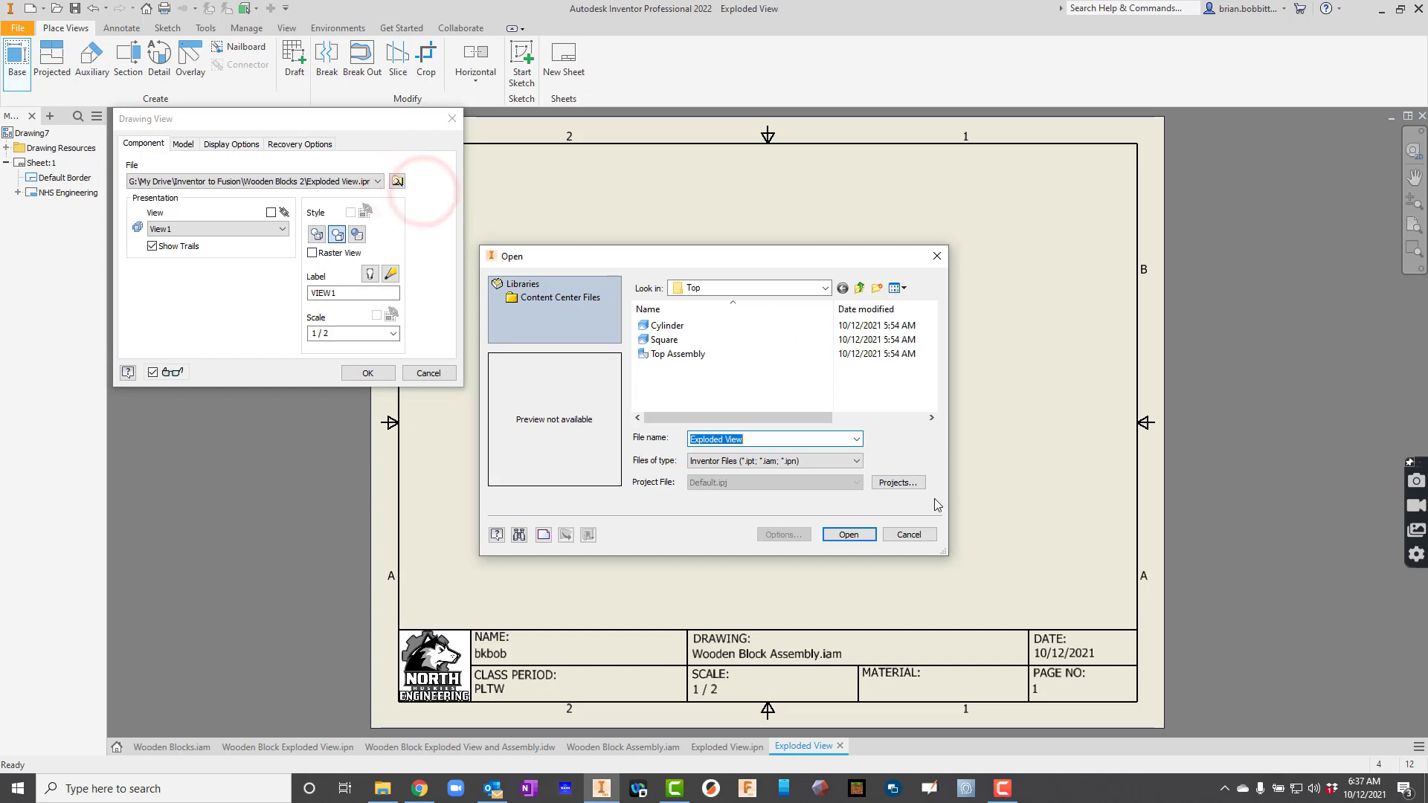
pyautogui.click(908, 535)
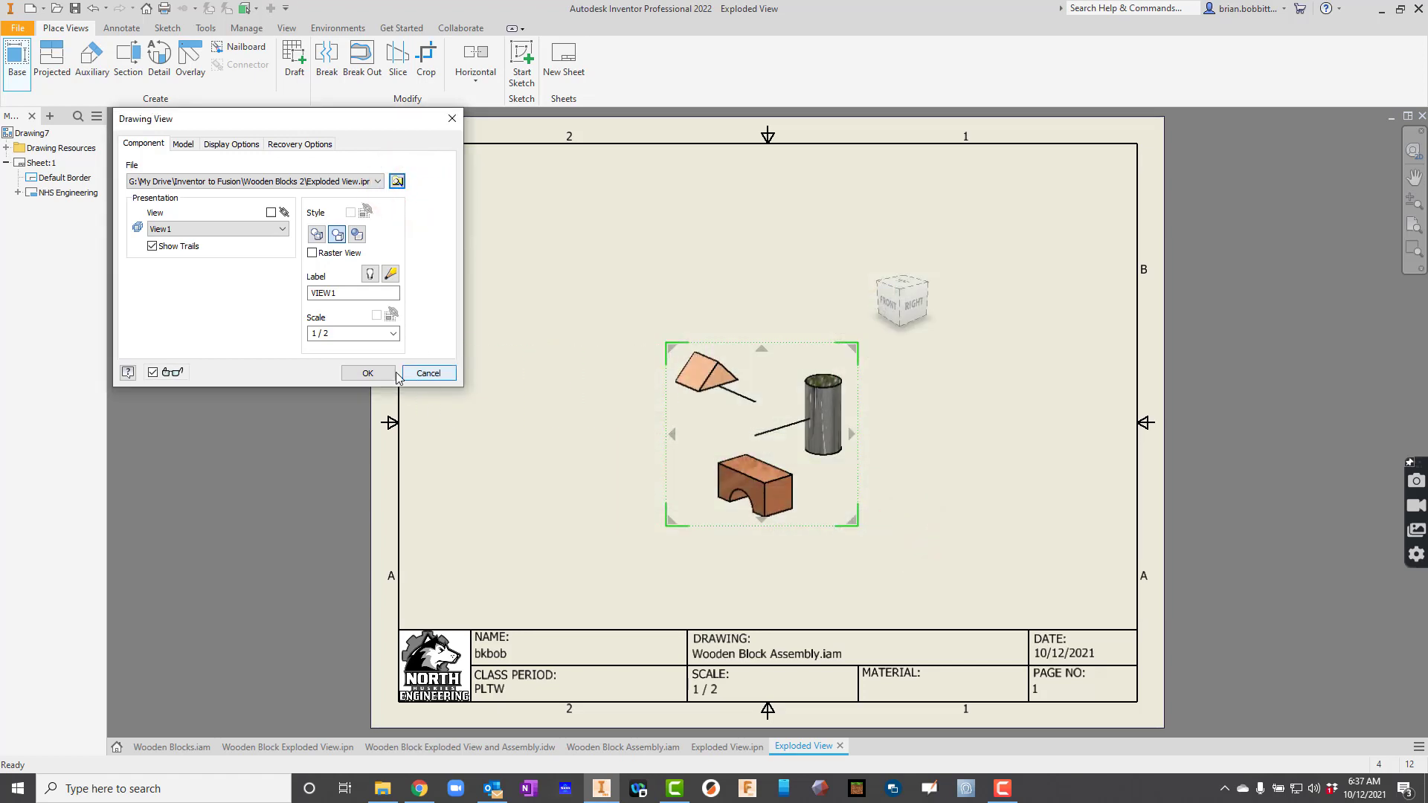
pyautogui.click(369, 374)
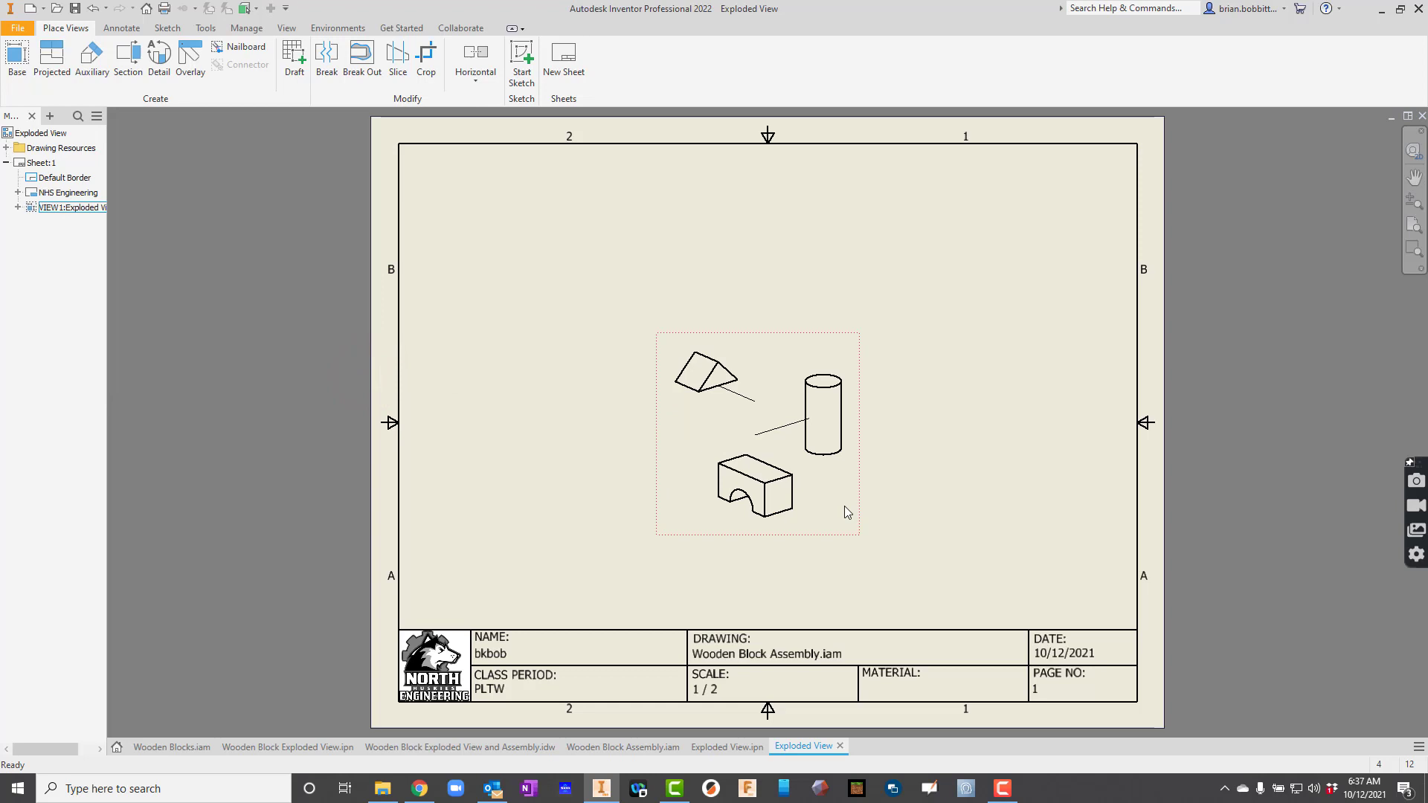
# Move the exploded view to the sheet's lower left and make it shaded with trail lines hidden
pyautogui.click(840, 507)
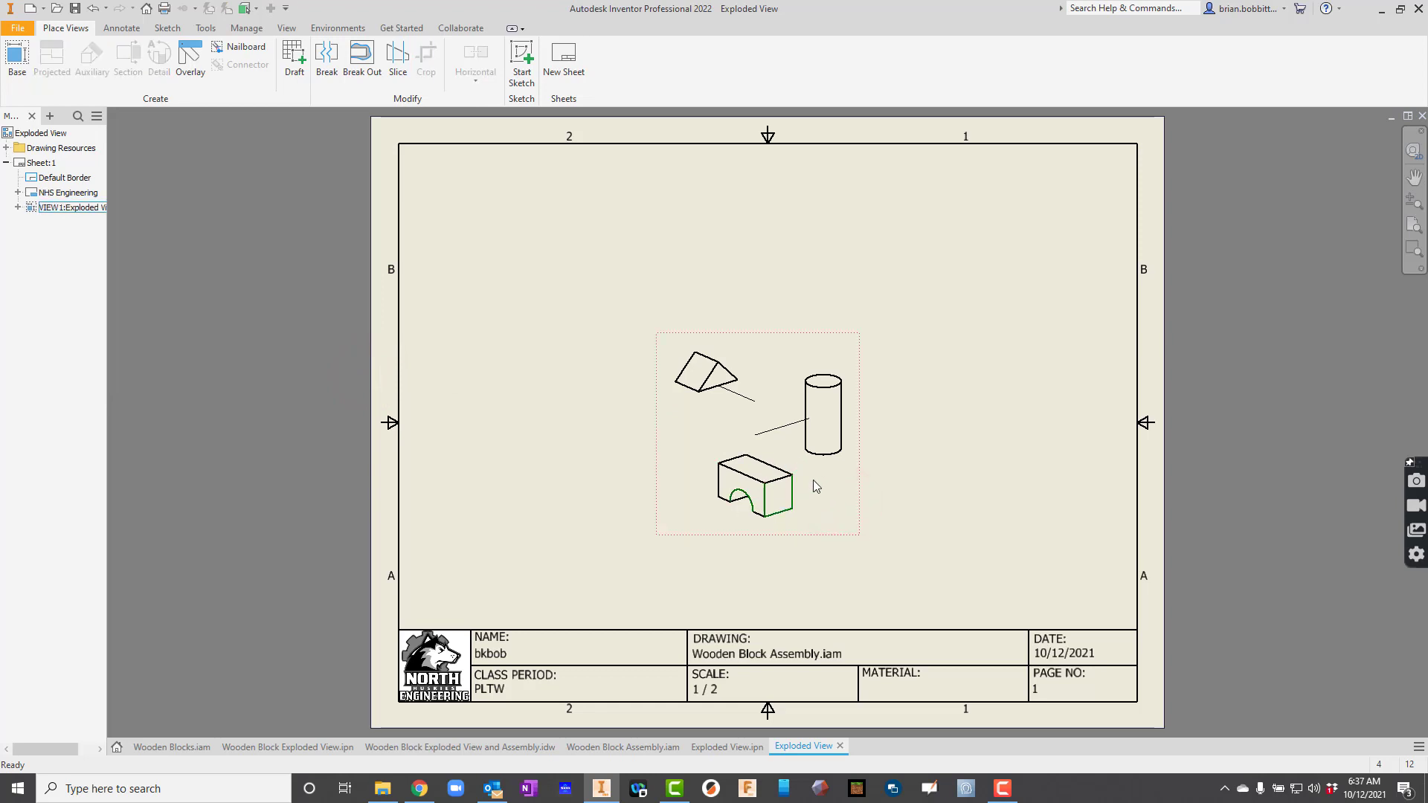
pyautogui.moveTo(715, 525); pyautogui.dragTo(526, 580)
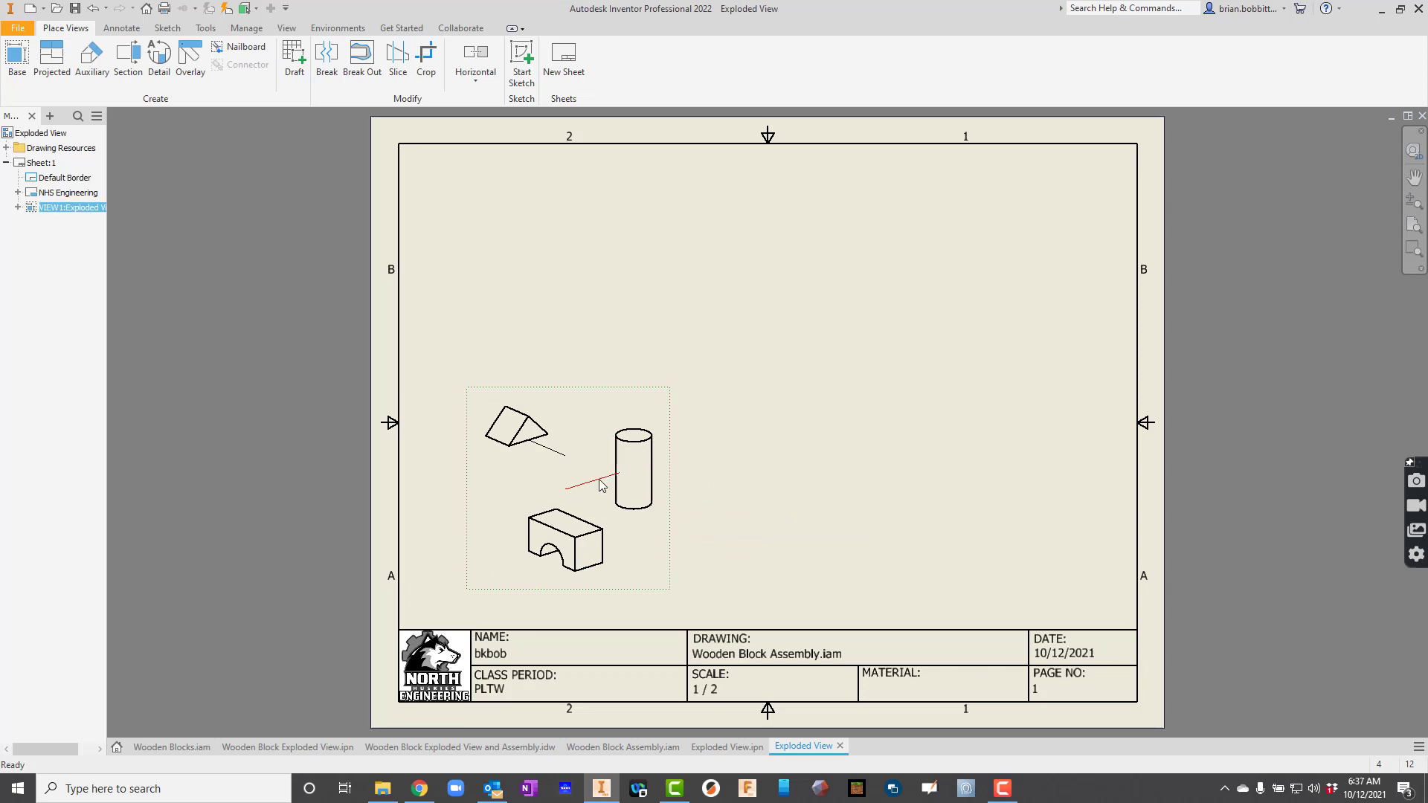
pyautogui.doubleClick(599, 414)
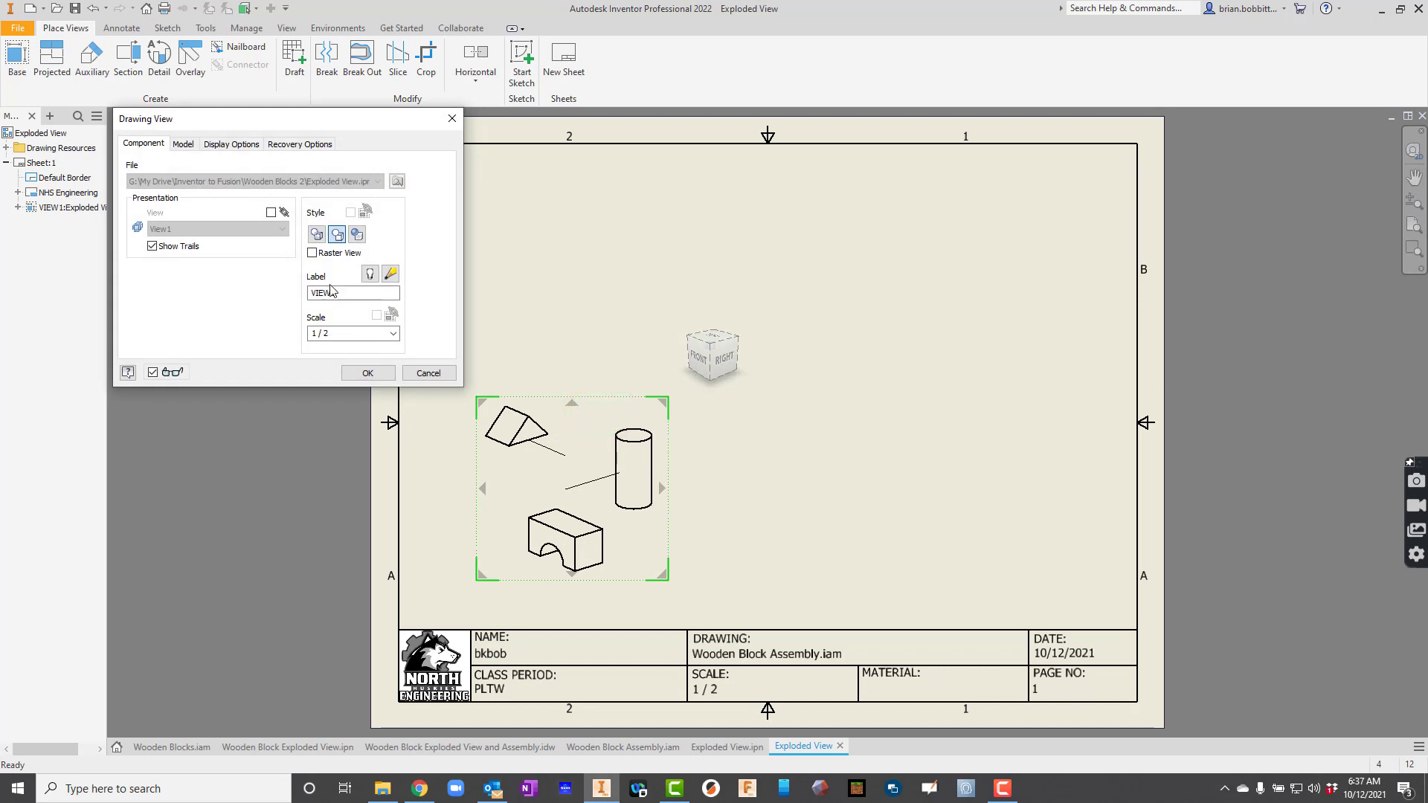
pyautogui.click(362, 237)
pyautogui.click(151, 250)
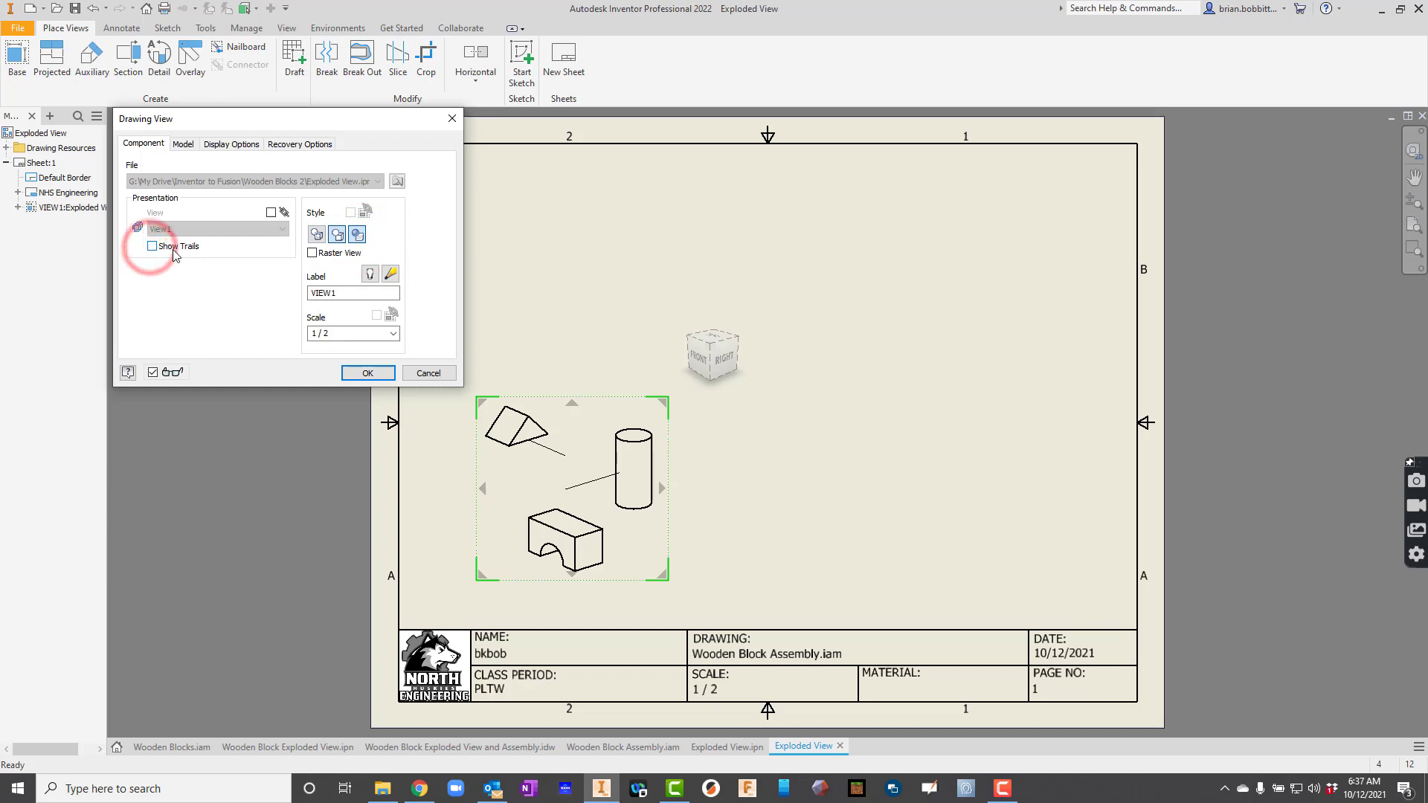
pyautogui.click(368, 372)
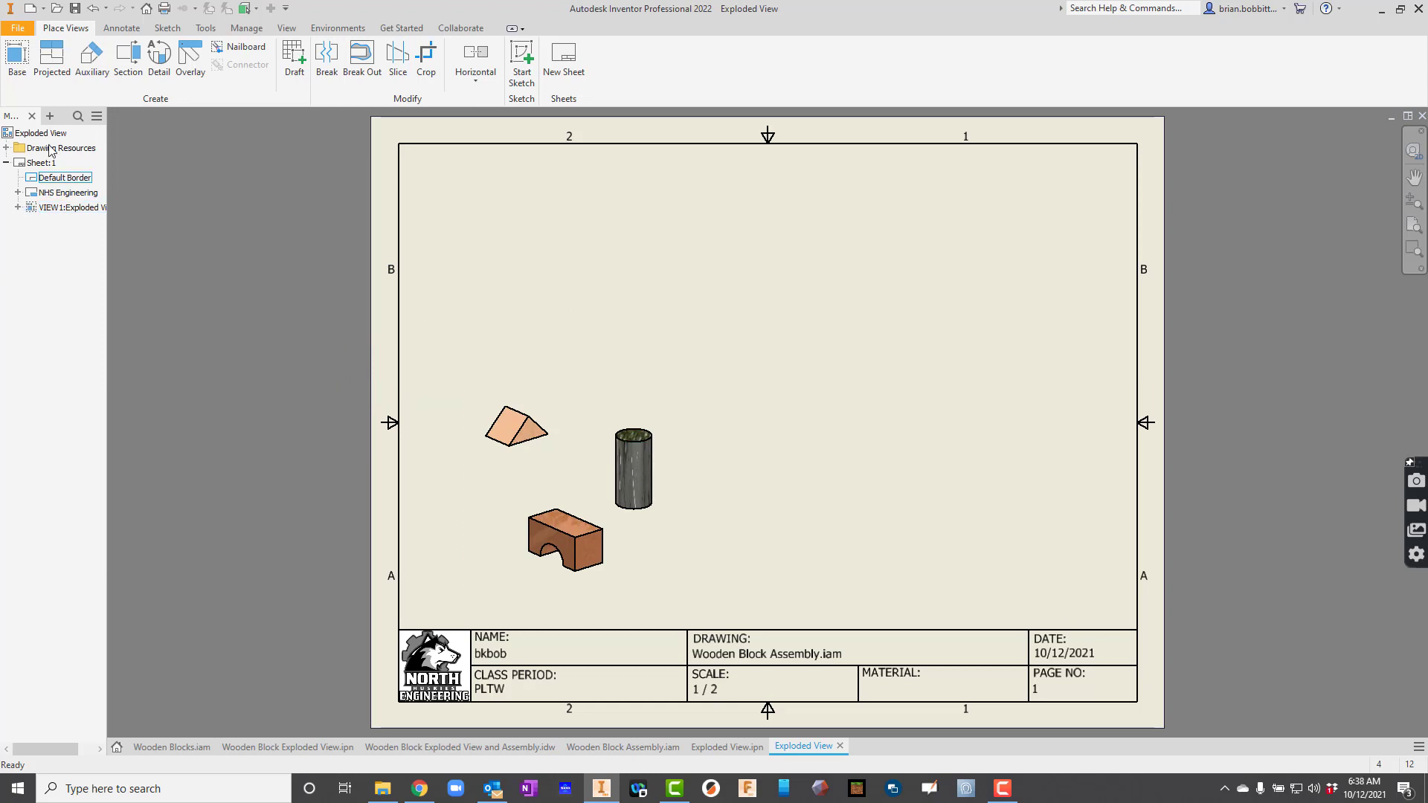
# Place balloon 2 on the triangle block, enabling the structured bill of materials view
pyautogui.click(124, 28)
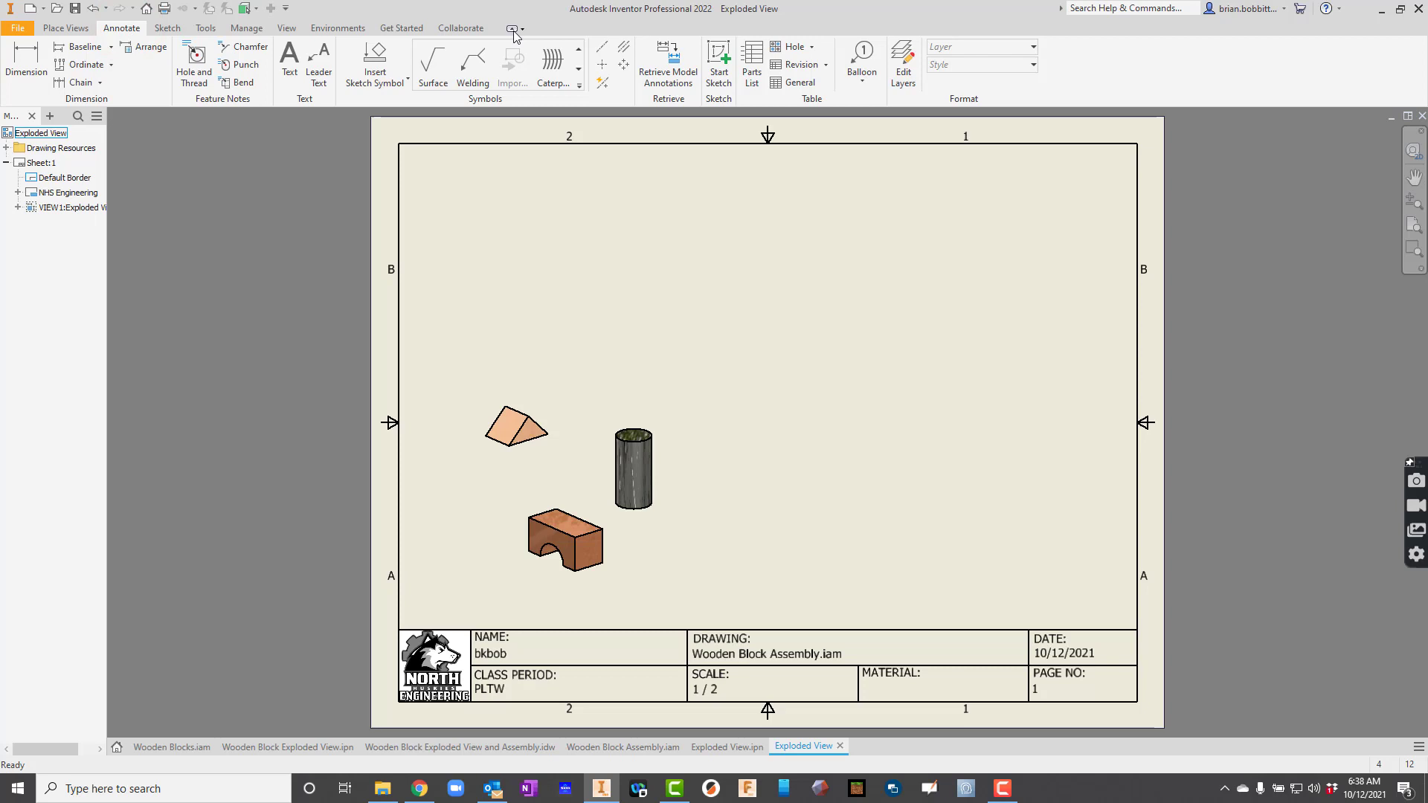
pyautogui.click(869, 57)
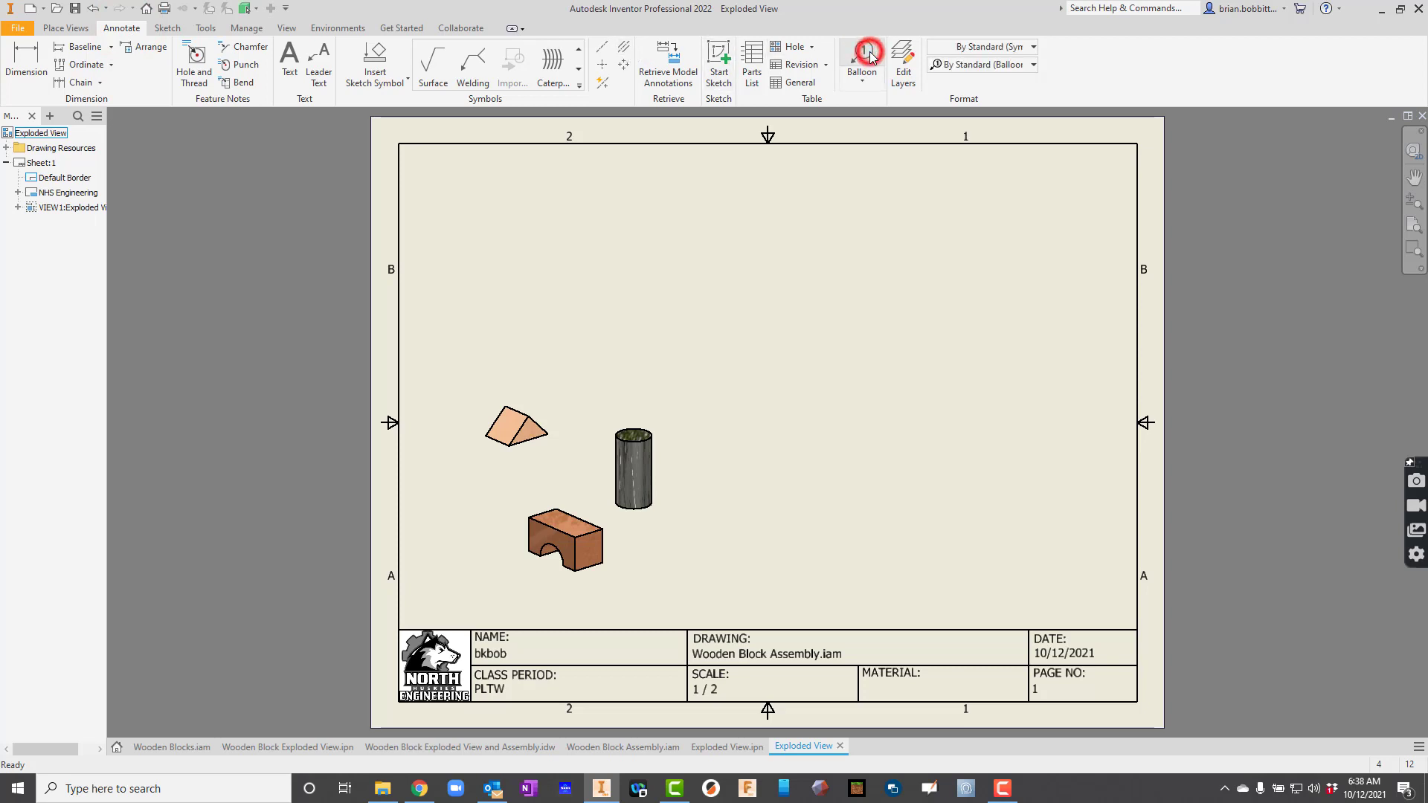
pyautogui.click(496, 407)
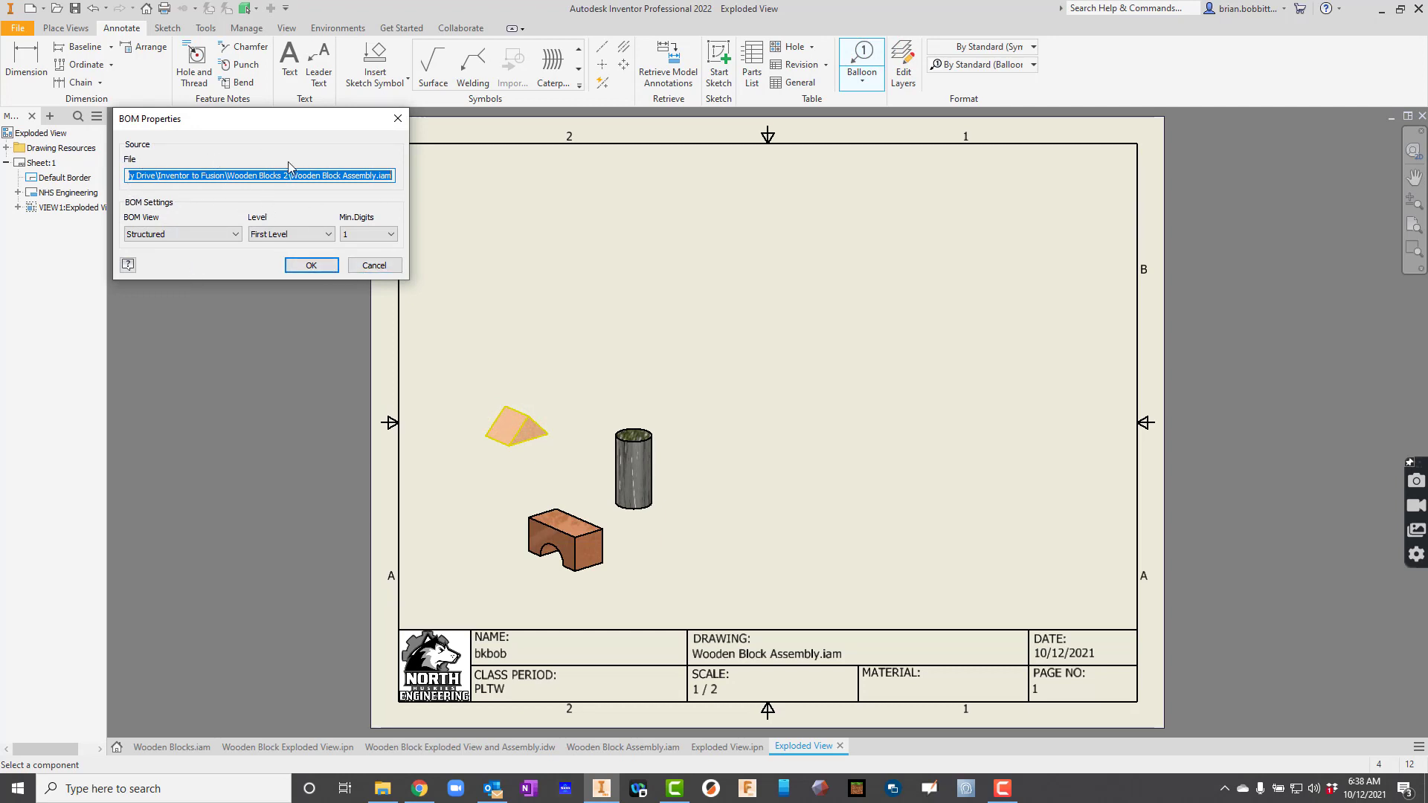
pyautogui.click(313, 265)
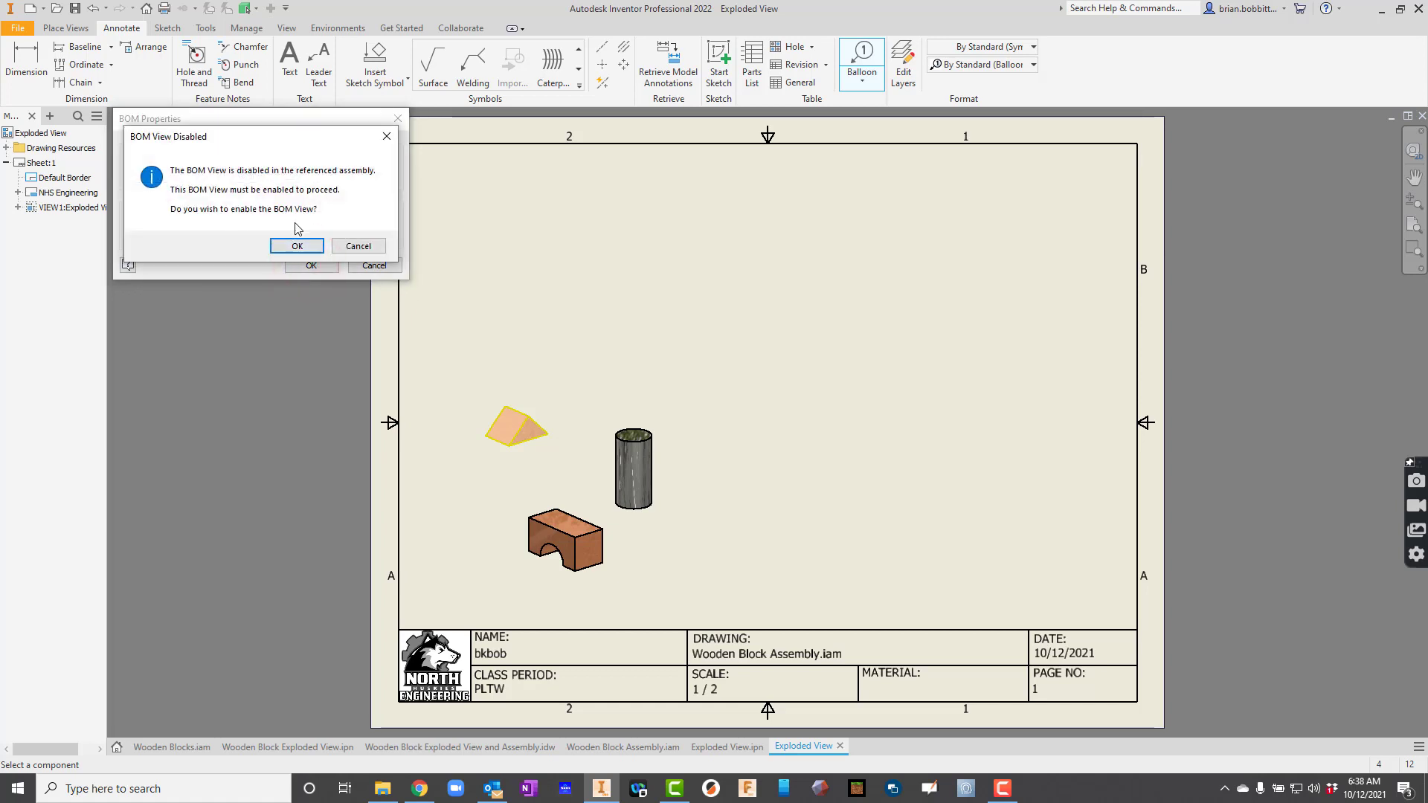
pyautogui.click(296, 246)
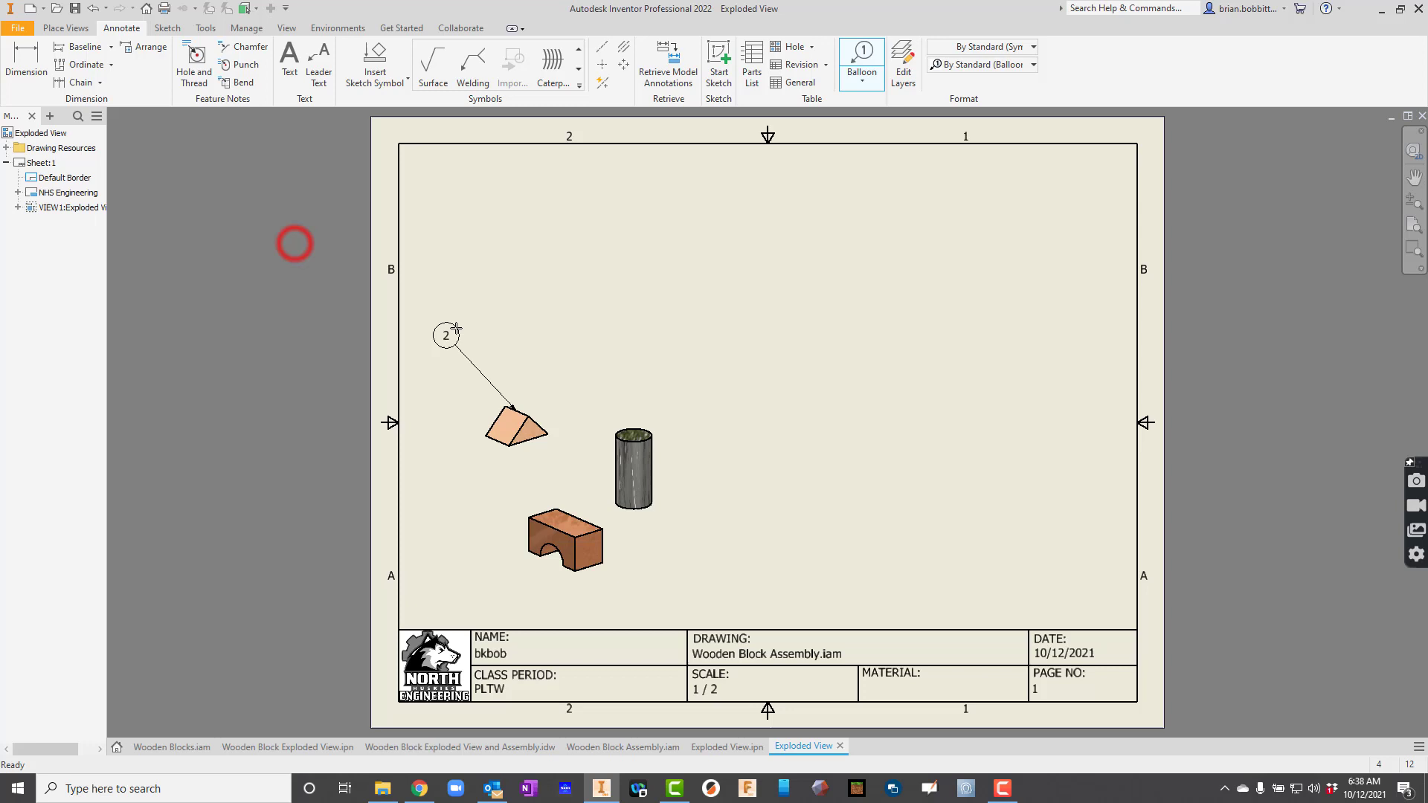
pyautogui.click(478, 347)
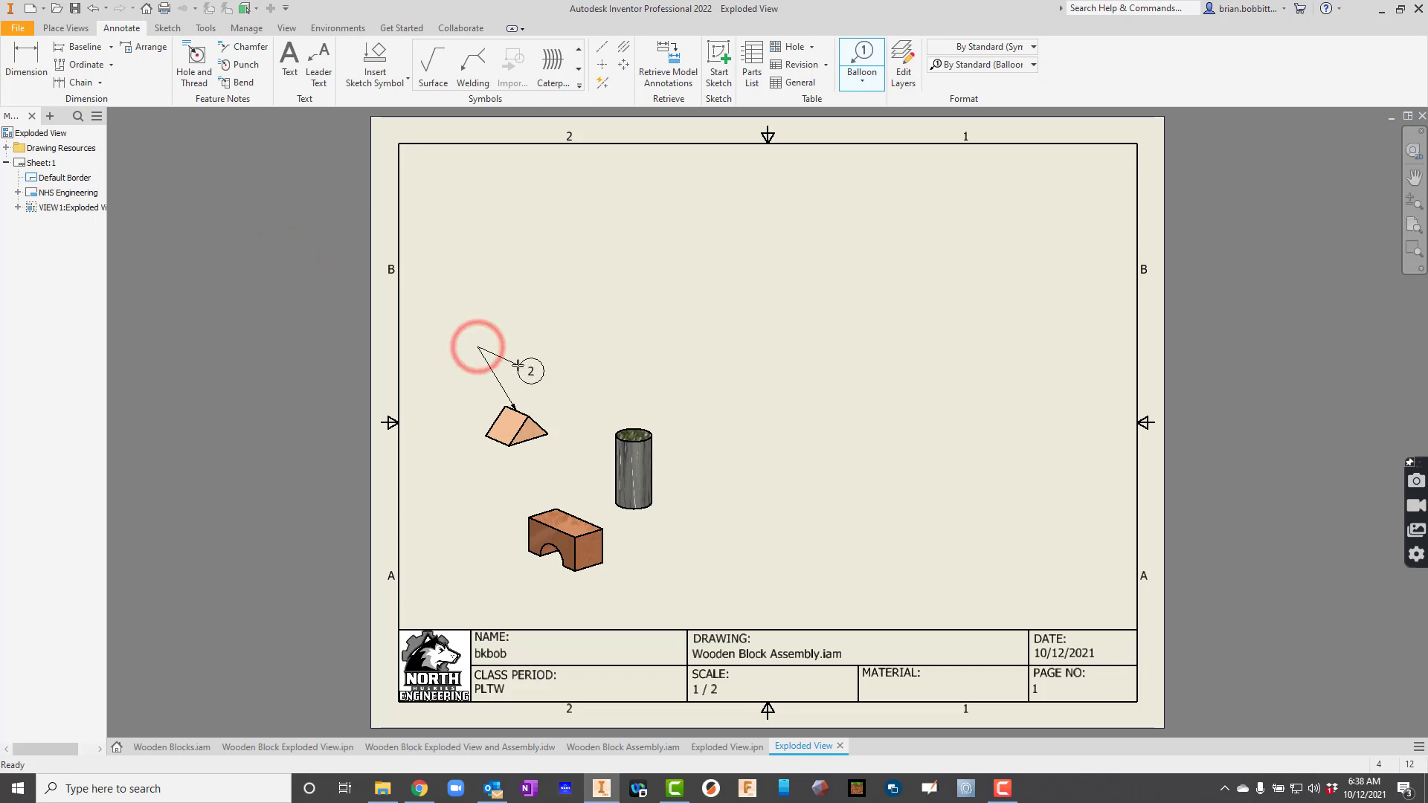
pyautogui.click(477, 347)
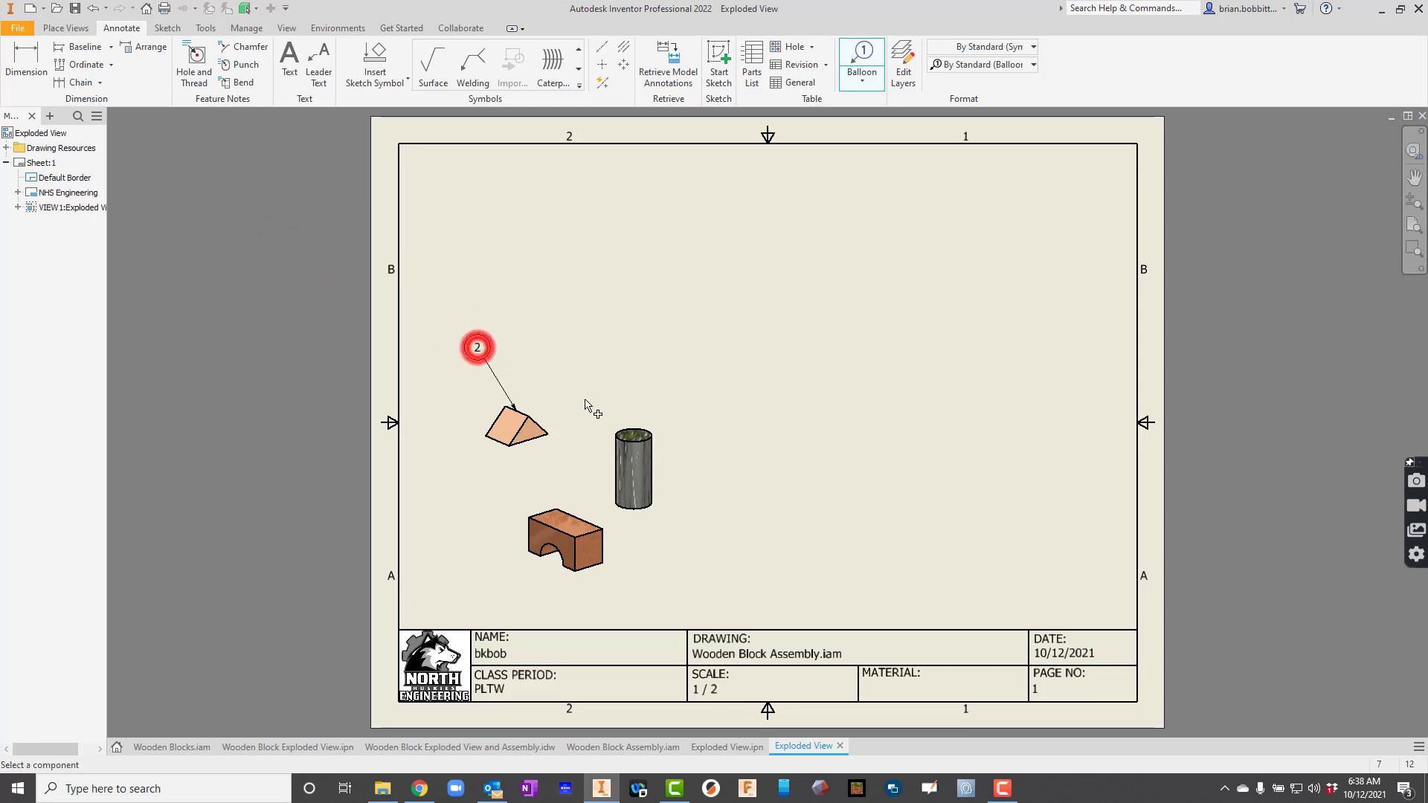
# Balloon the cylinder as item 1 after cancelling a tangled attempt, and the arch block as item 3
pyautogui.click(622, 429)
pyautogui.click(604, 365)
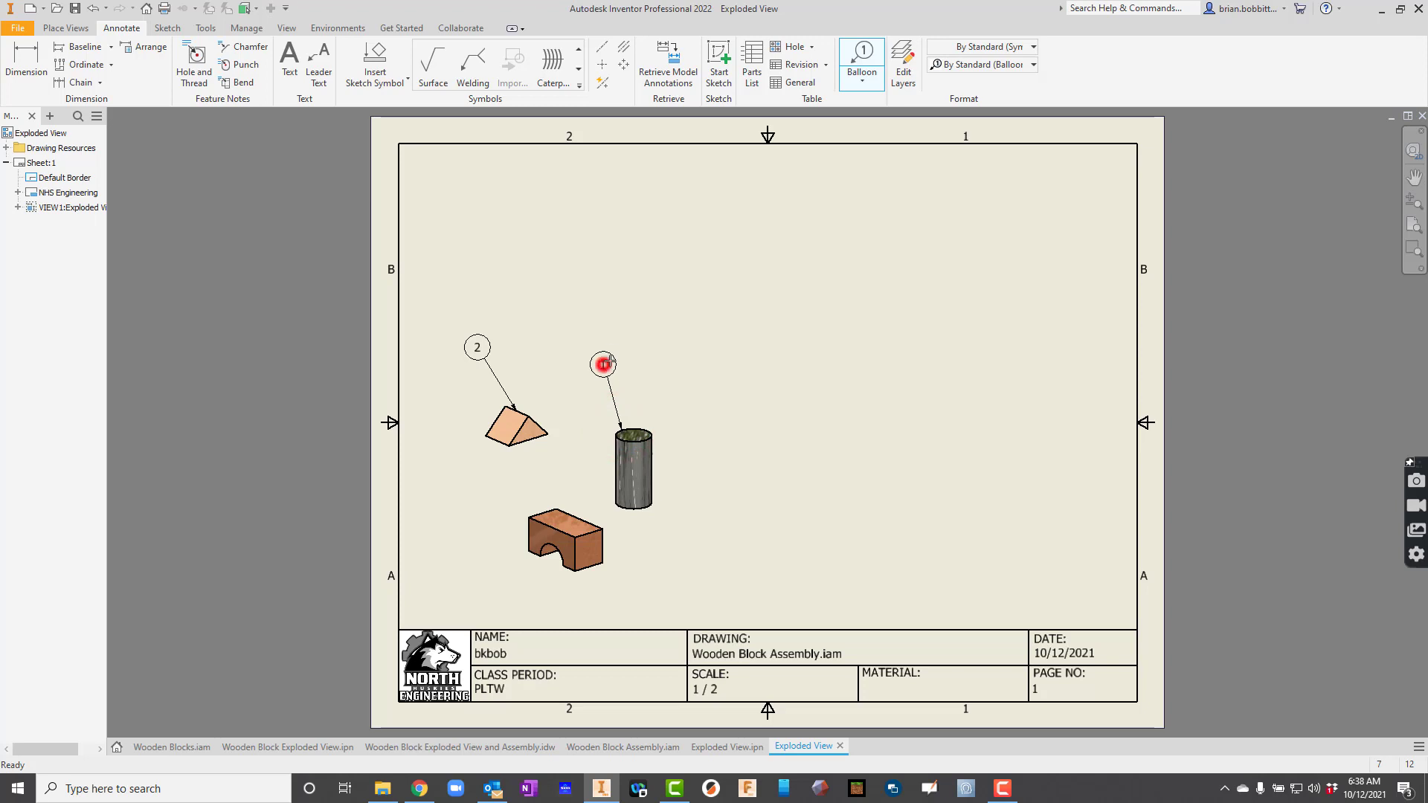
pyautogui.click(669, 359)
pyautogui.click(649, 270)
pyautogui.click(557, 304)
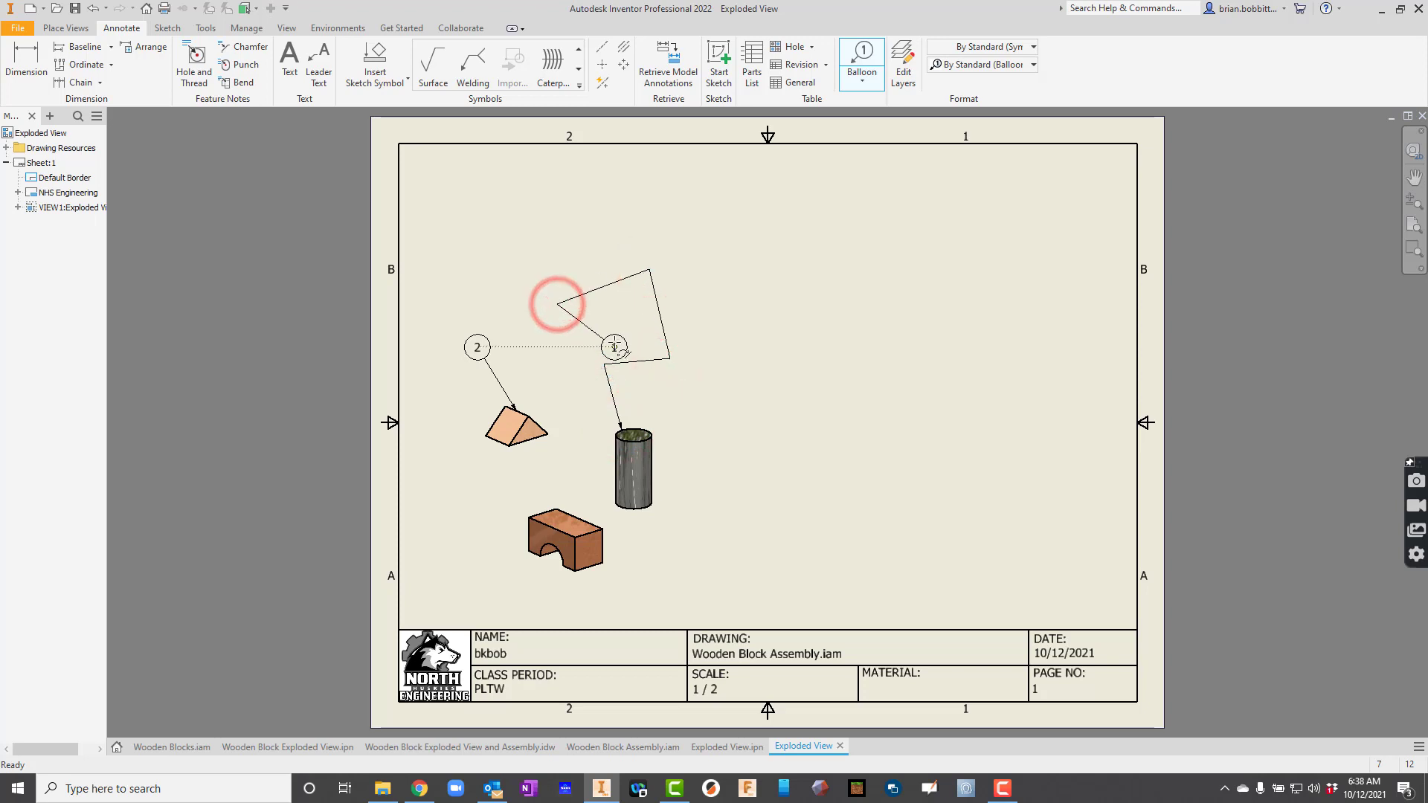
pyautogui.press('Escape')
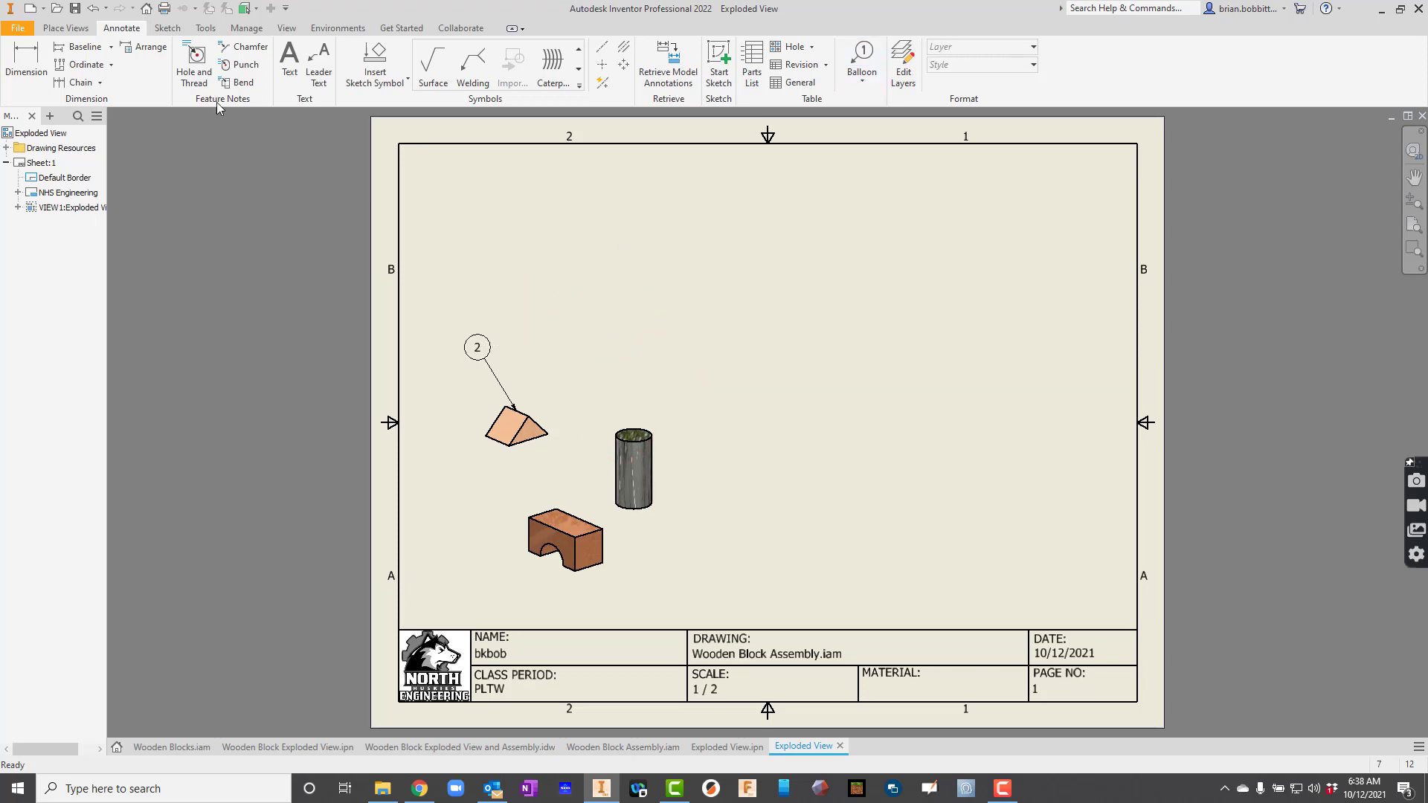
pyautogui.click(862, 60)
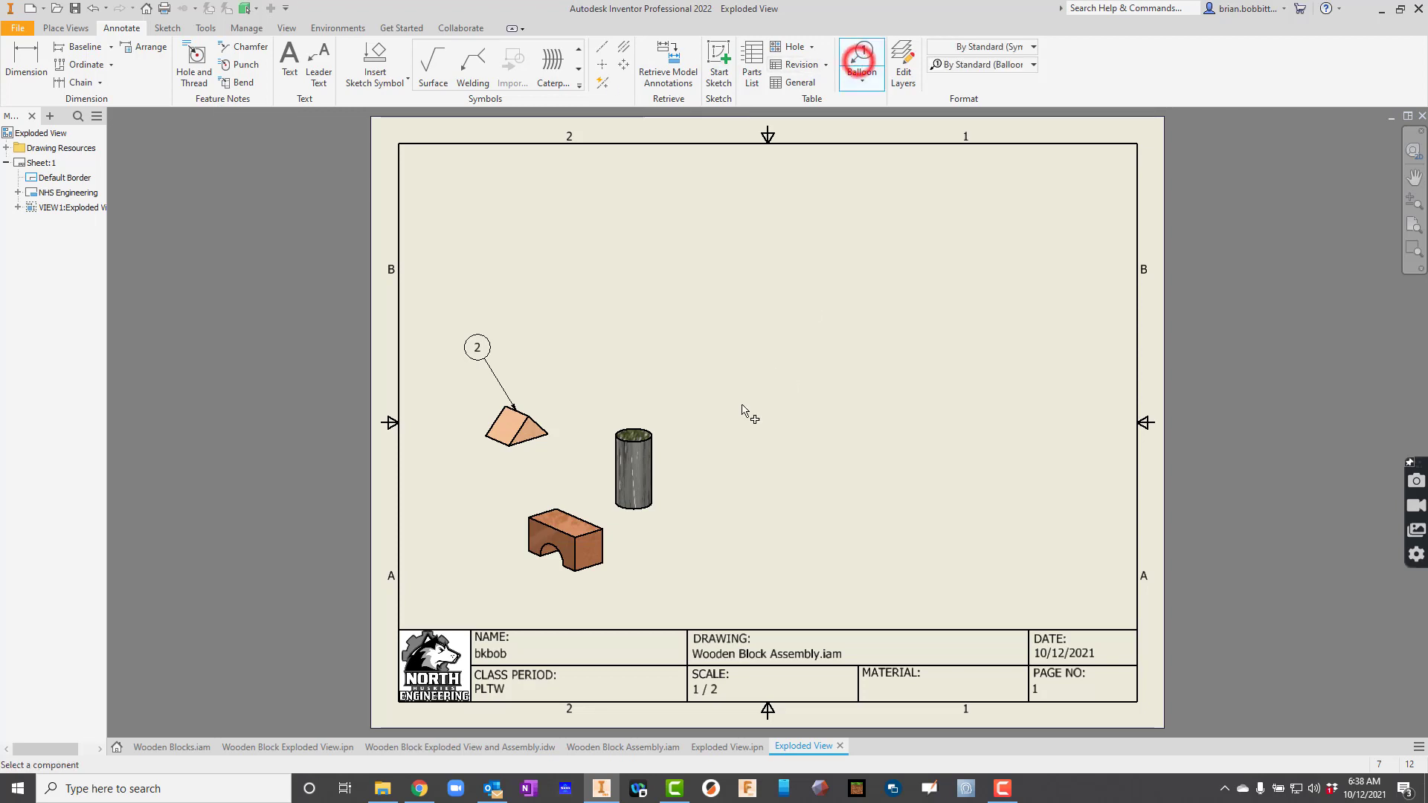
pyautogui.click(636, 429)
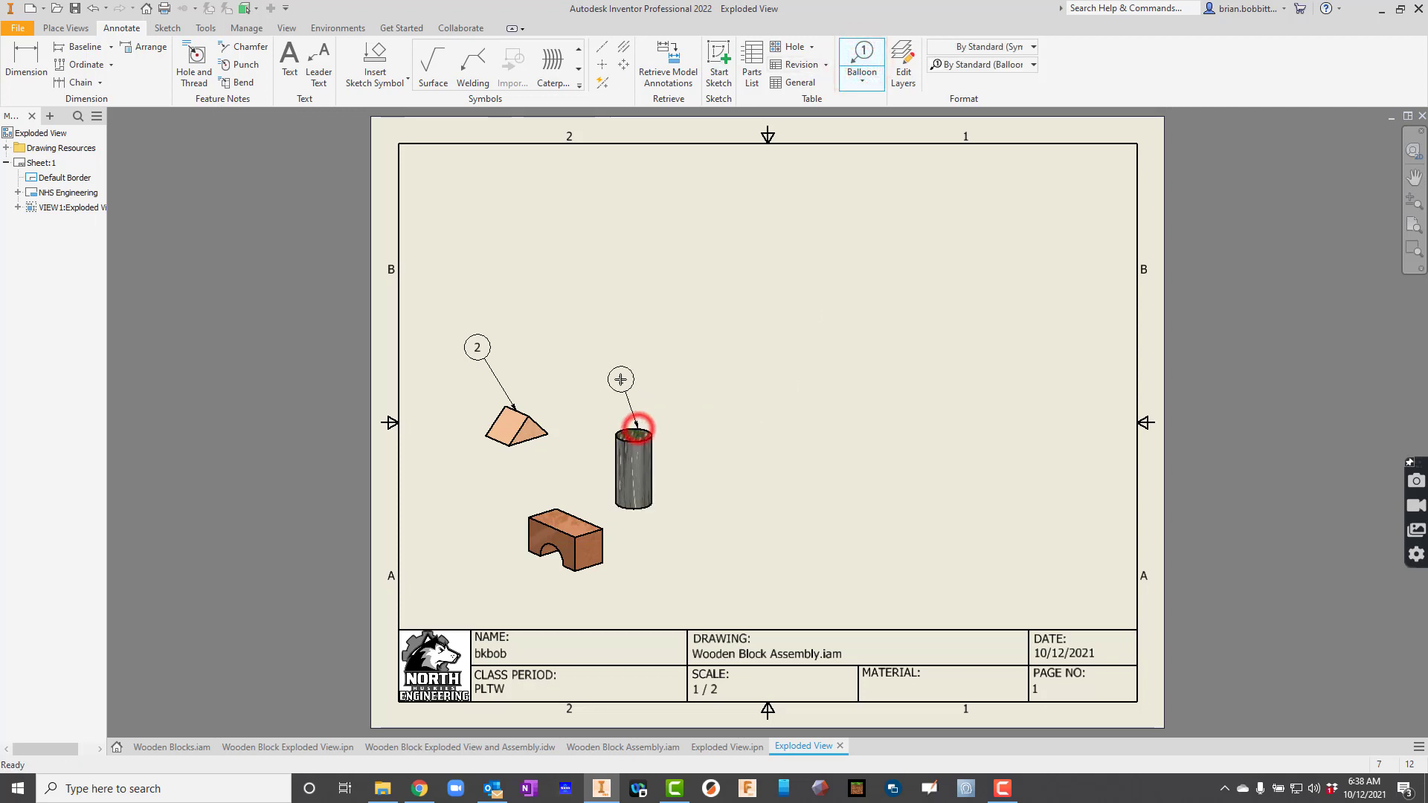
pyautogui.click(621, 367)
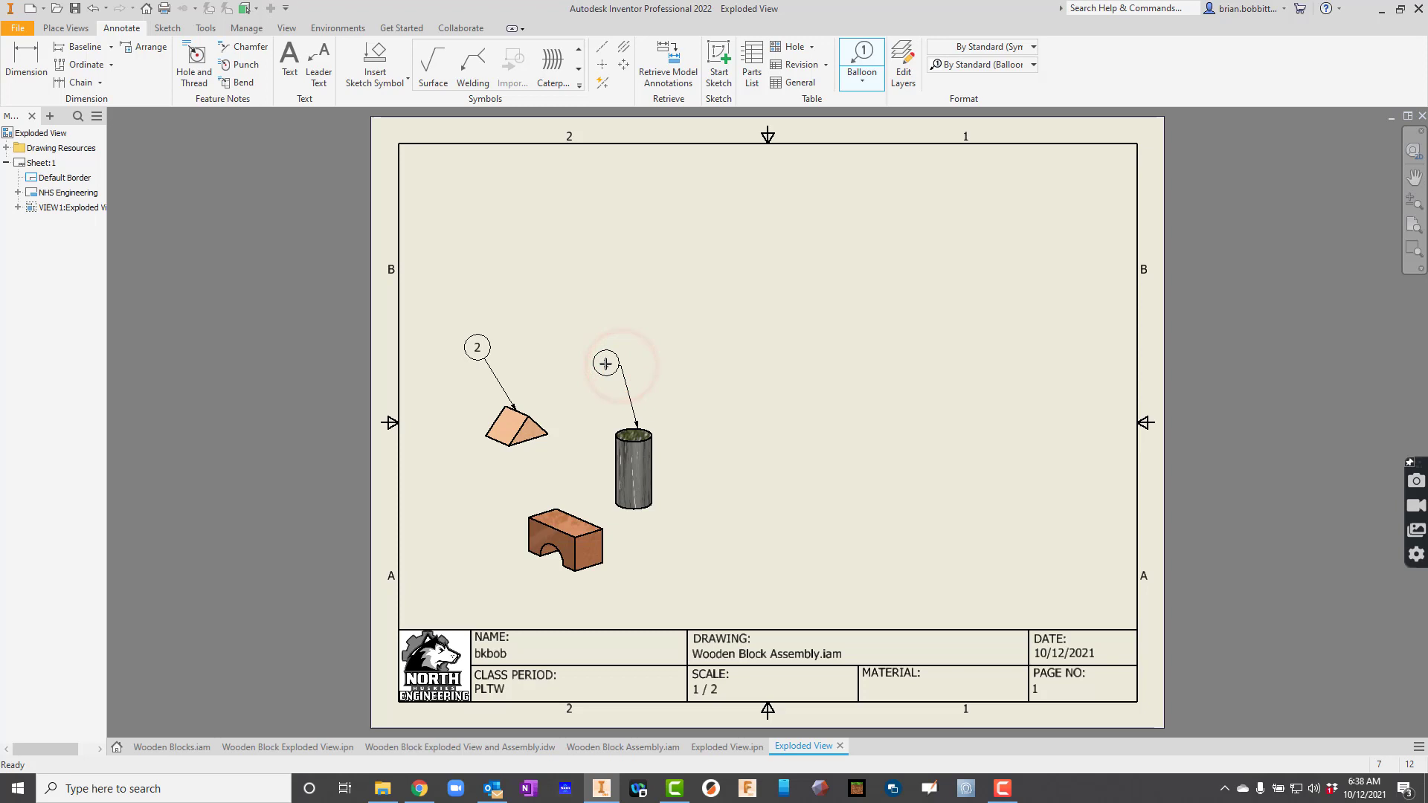
pyautogui.click(618, 361)
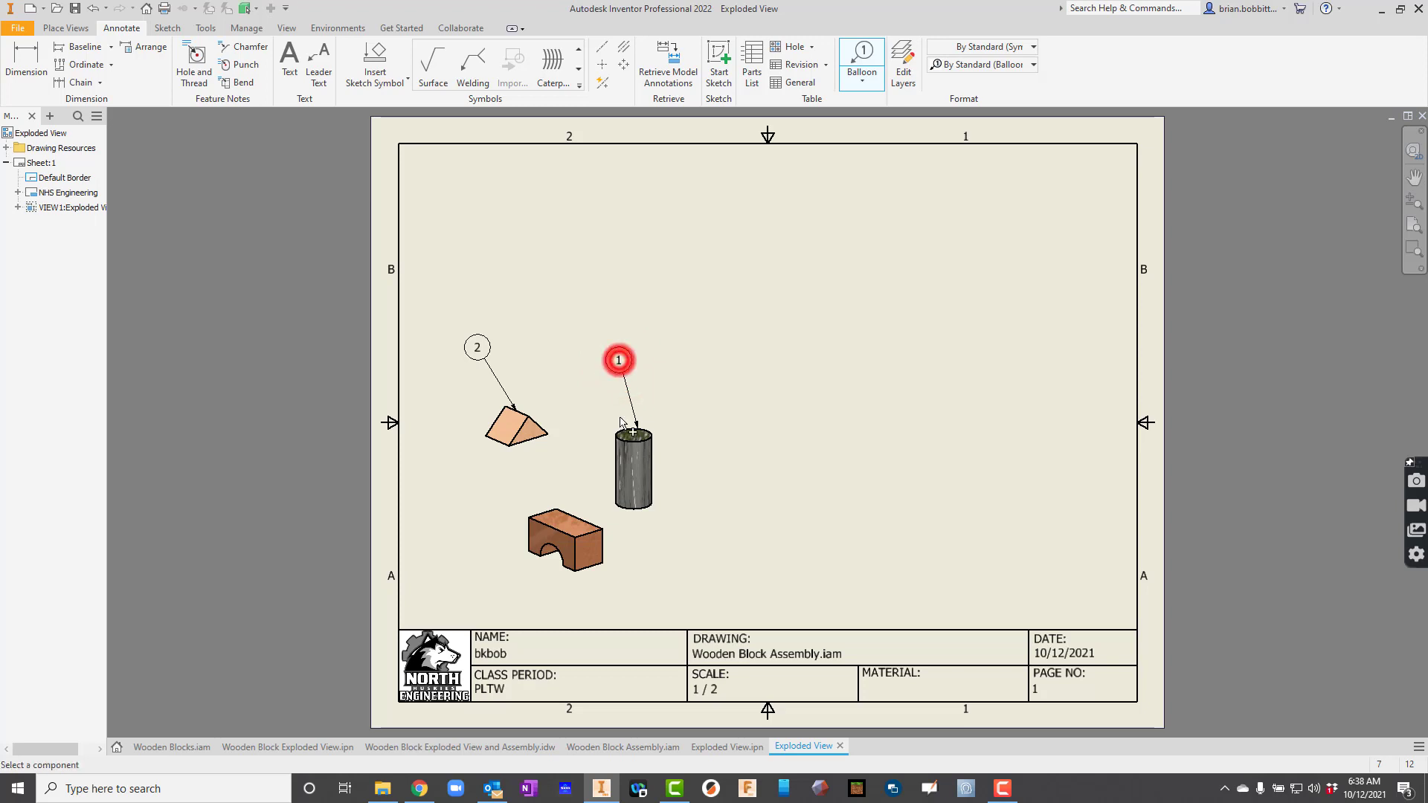
pyautogui.click(602, 550)
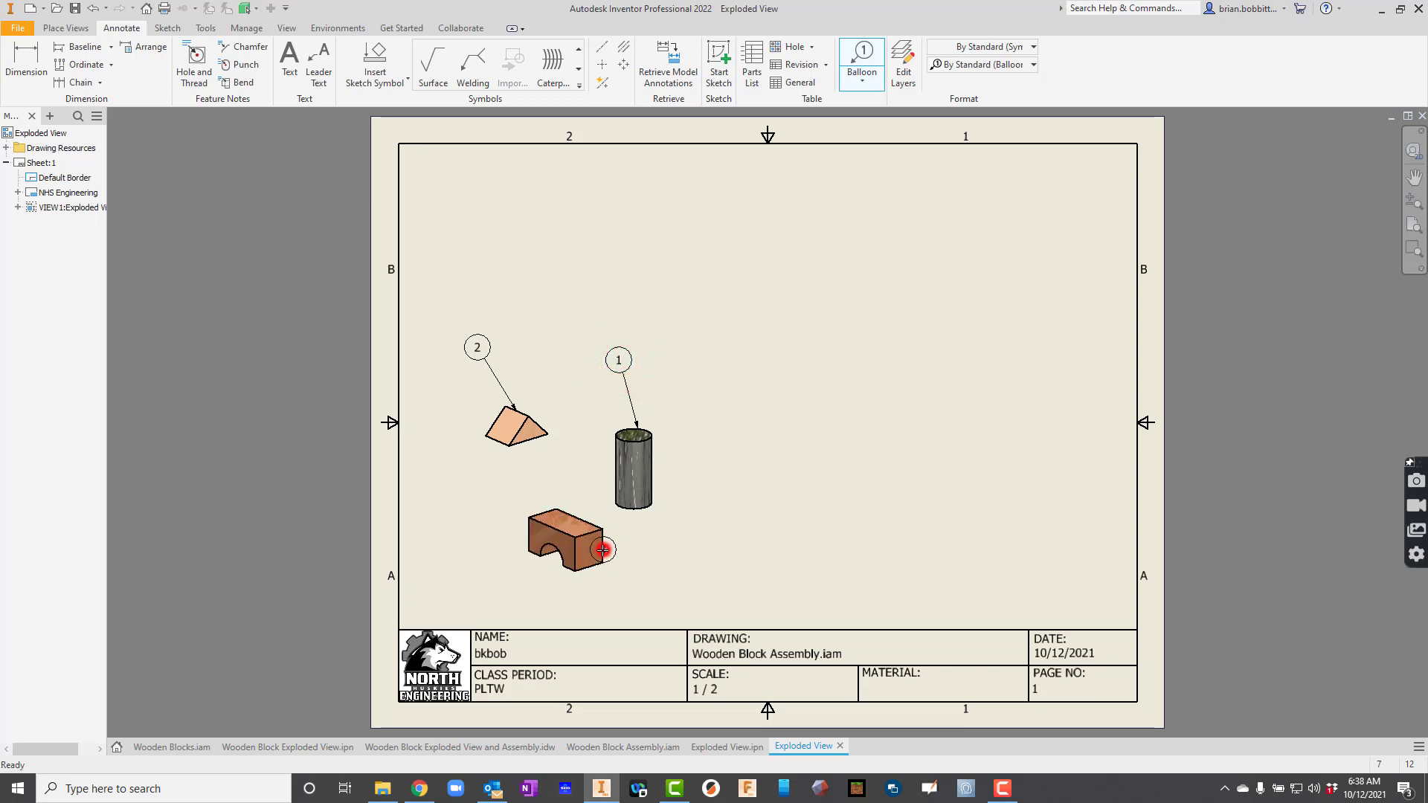
pyautogui.click(661, 564)
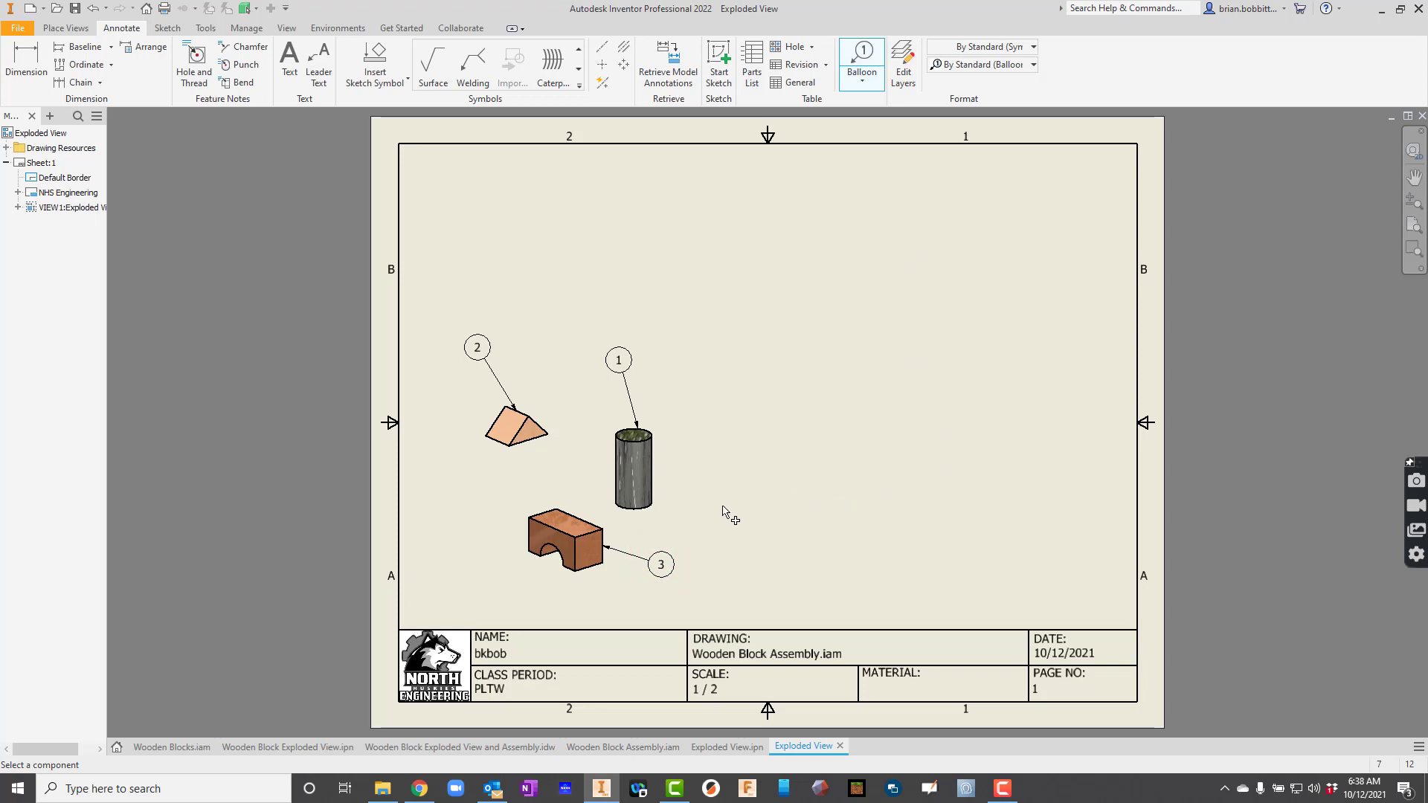
# Insert a parts list sourced from the exploded view at the border's top-right corner
pyautogui.click(752, 61)
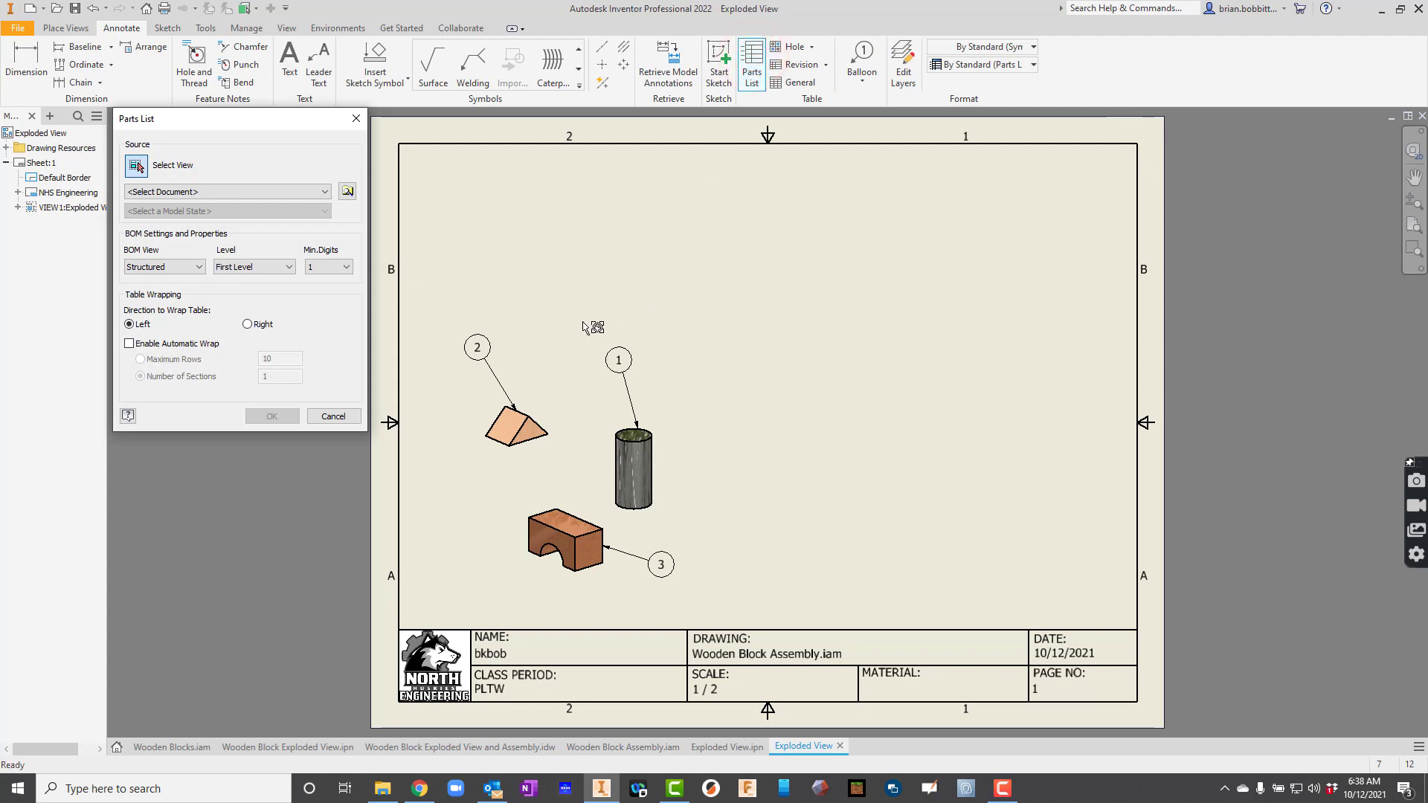
pyautogui.click(582, 405)
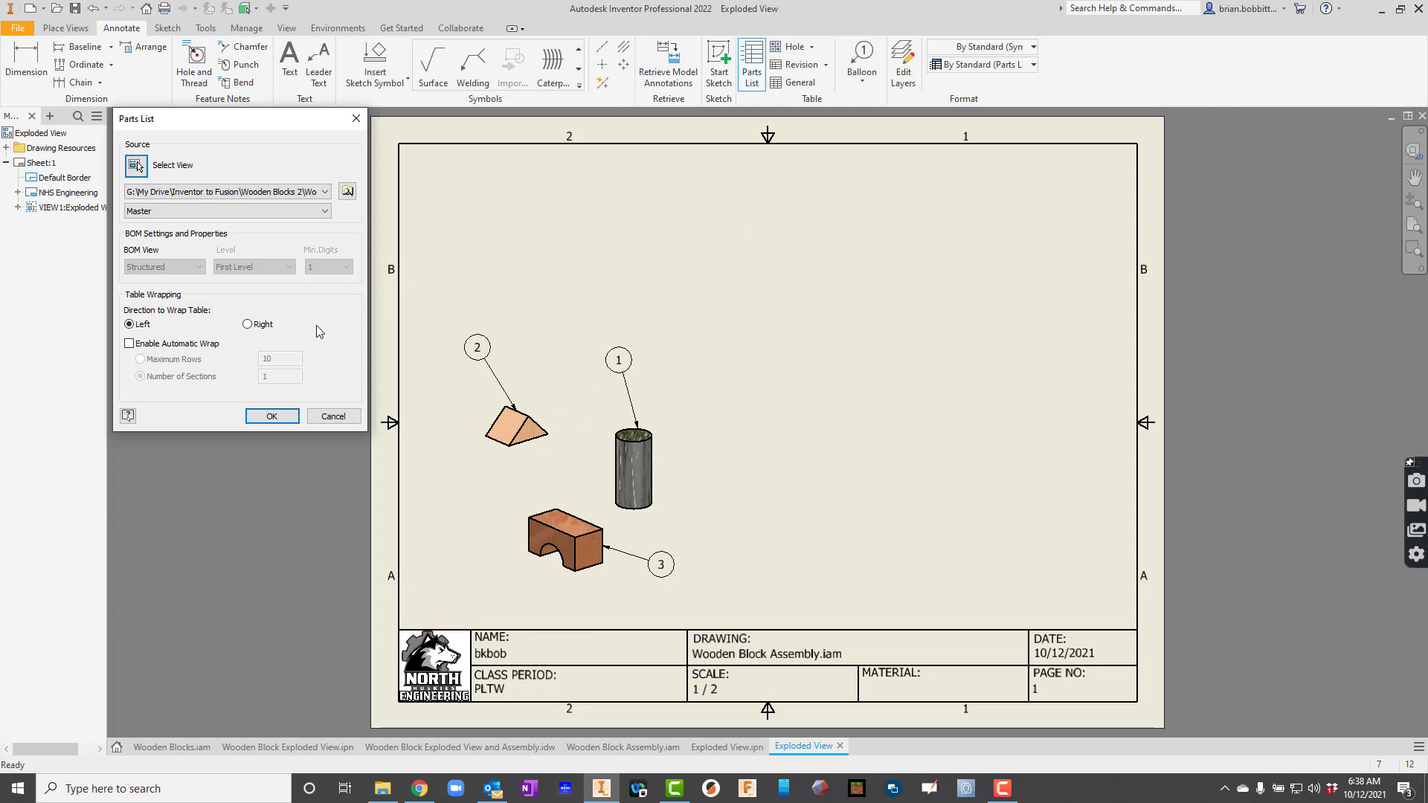
pyautogui.click(281, 421)
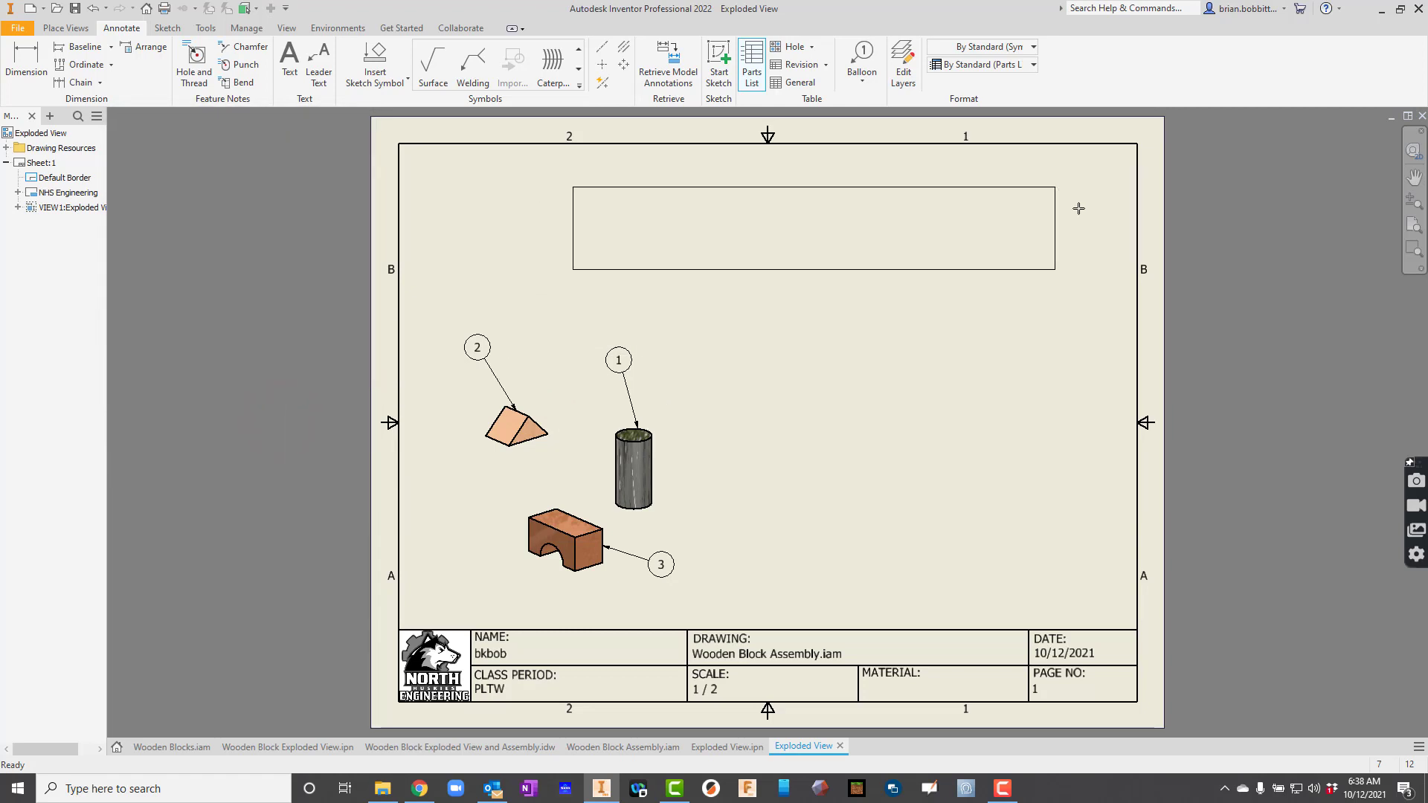
pyautogui.click(1132, 144)
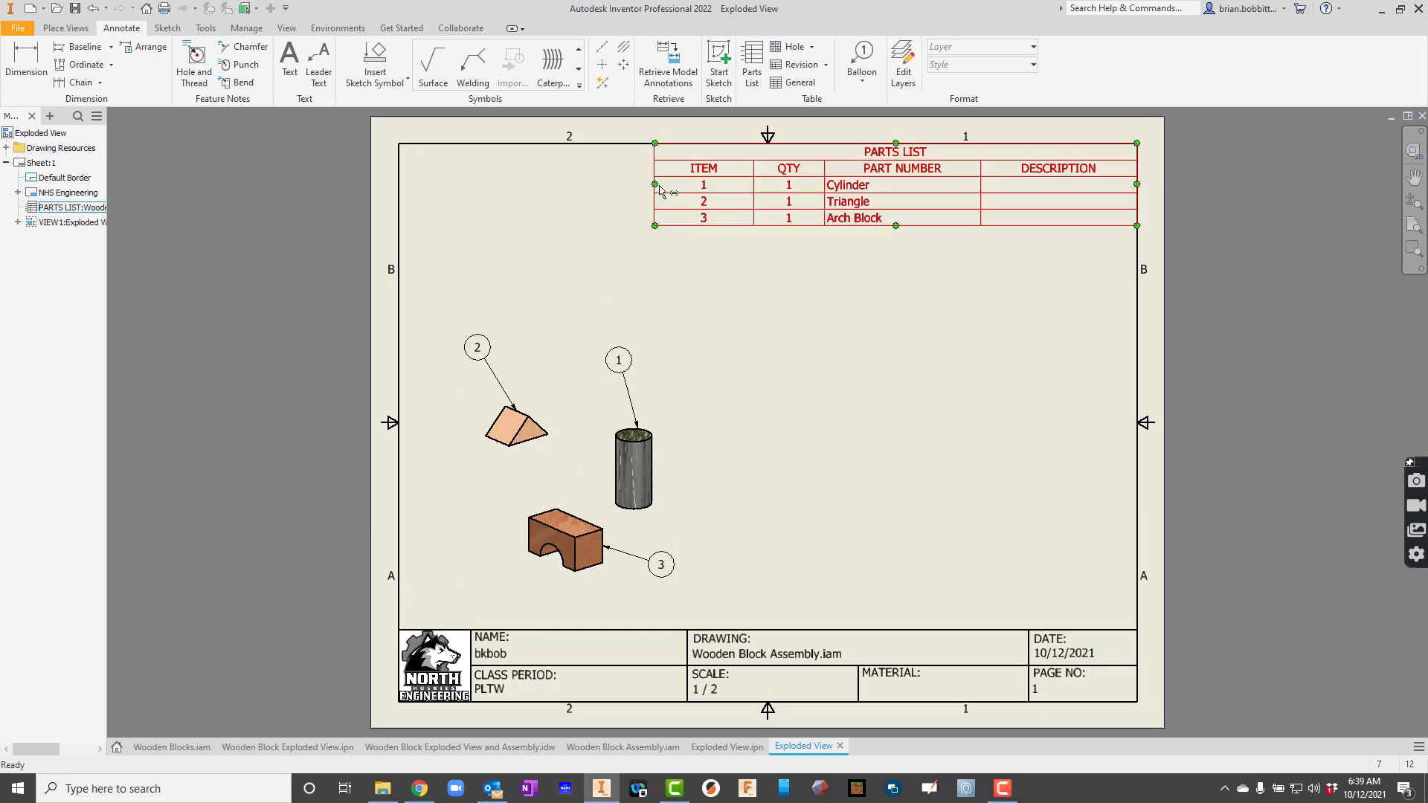
pyautogui.click(795, 421)
pyautogui.click(880, 366)
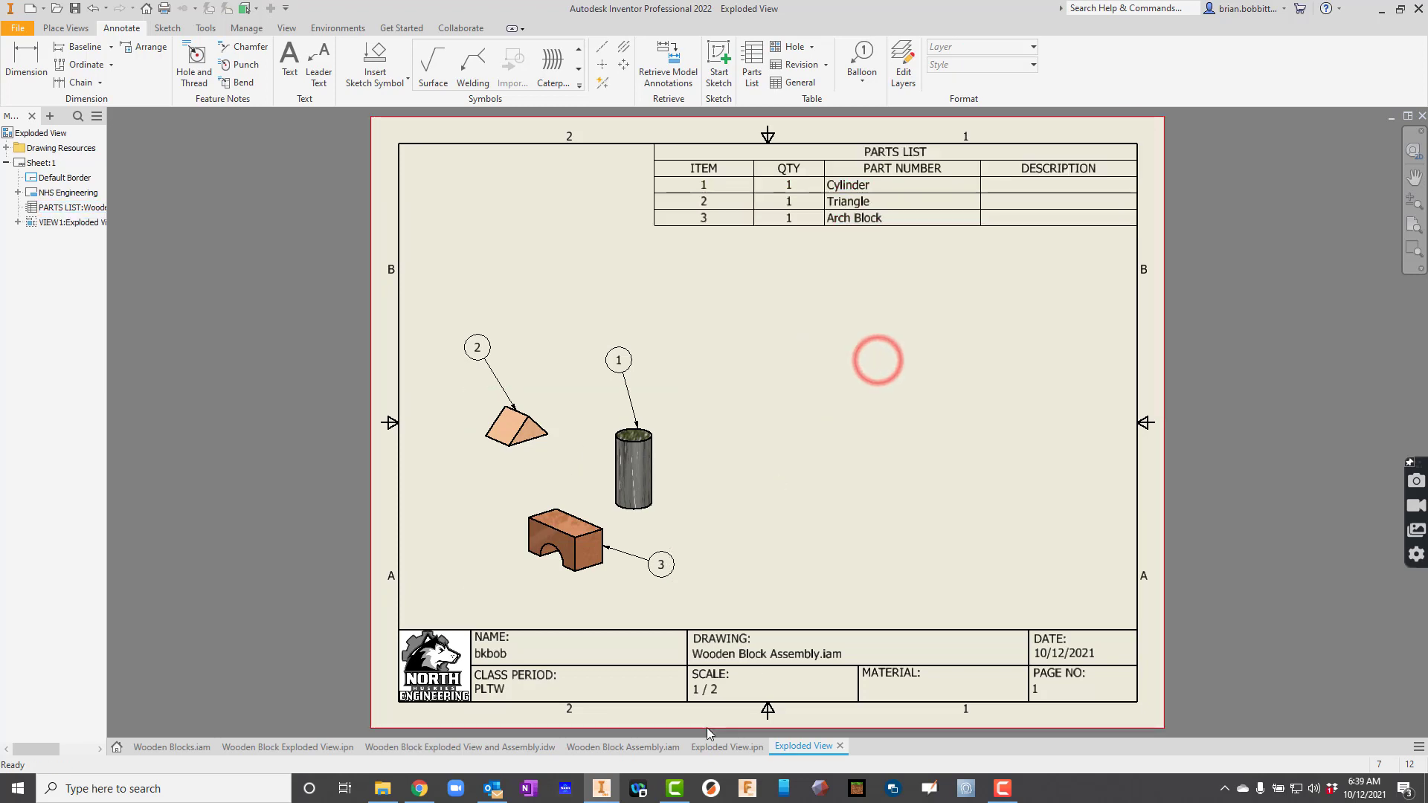
# Back in the Exploded View drawing, start a new base view positioned at lower right
pyautogui.click(498, 746)
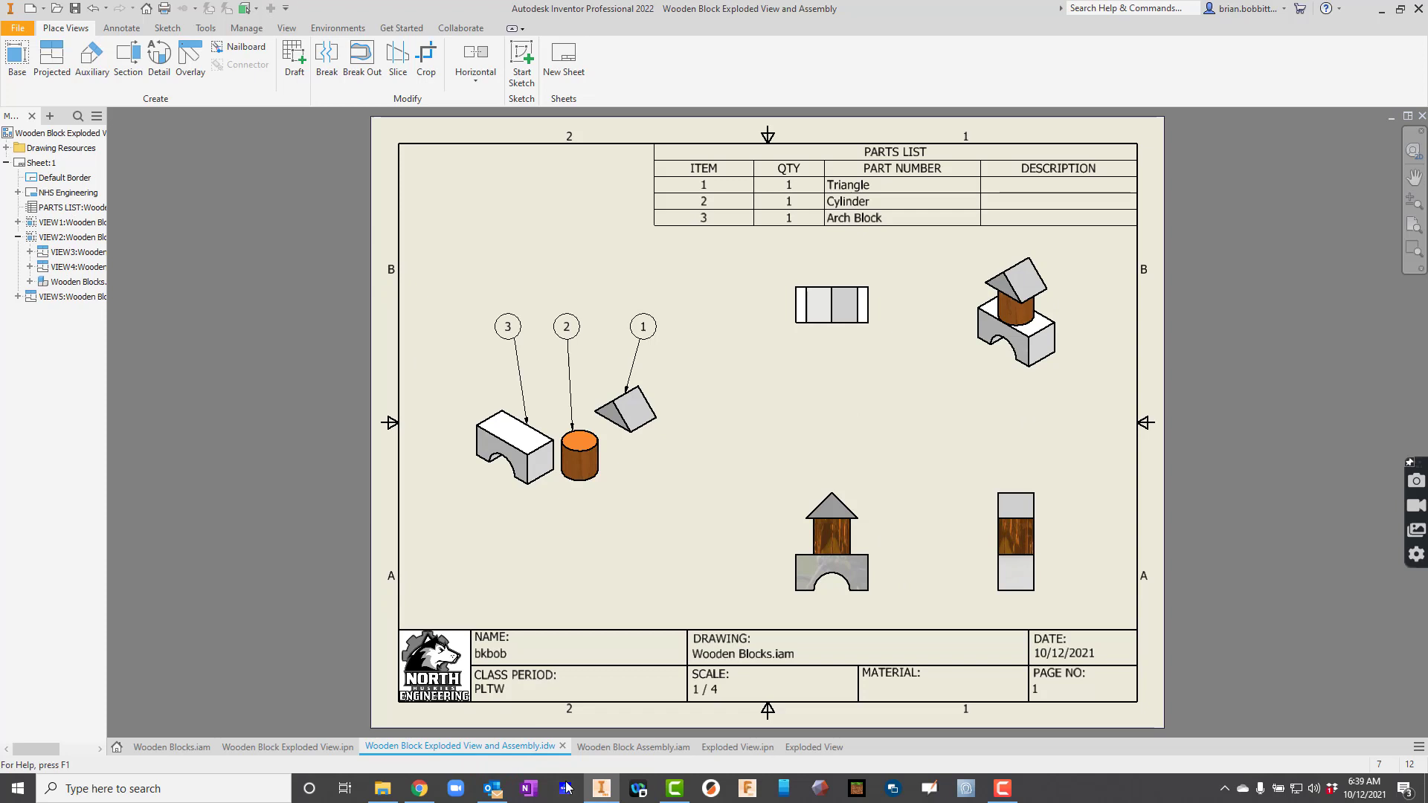
pyautogui.click(812, 746)
pyautogui.click(65, 28)
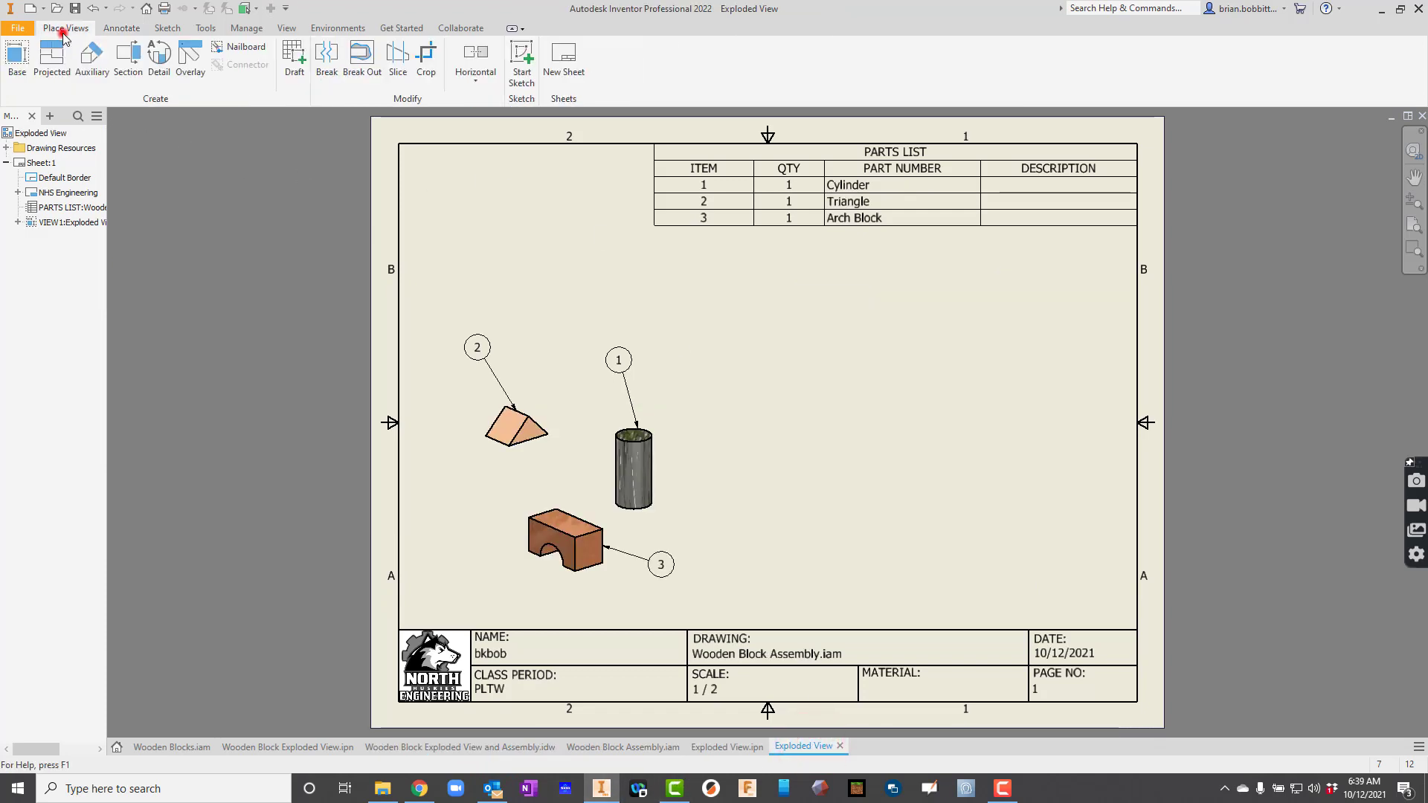
pyautogui.click(16, 58)
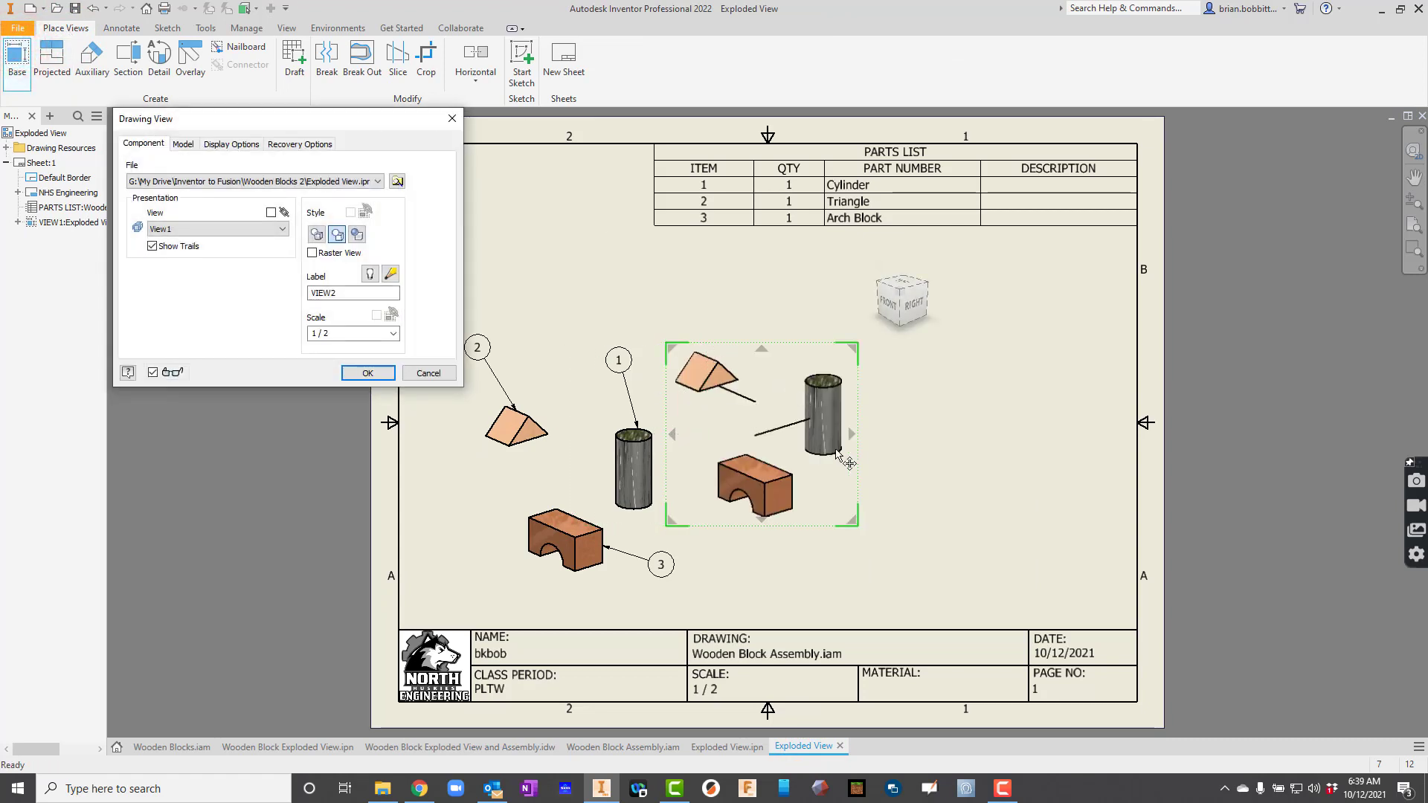
pyautogui.moveTo(778, 430); pyautogui.dragTo(863, 525)
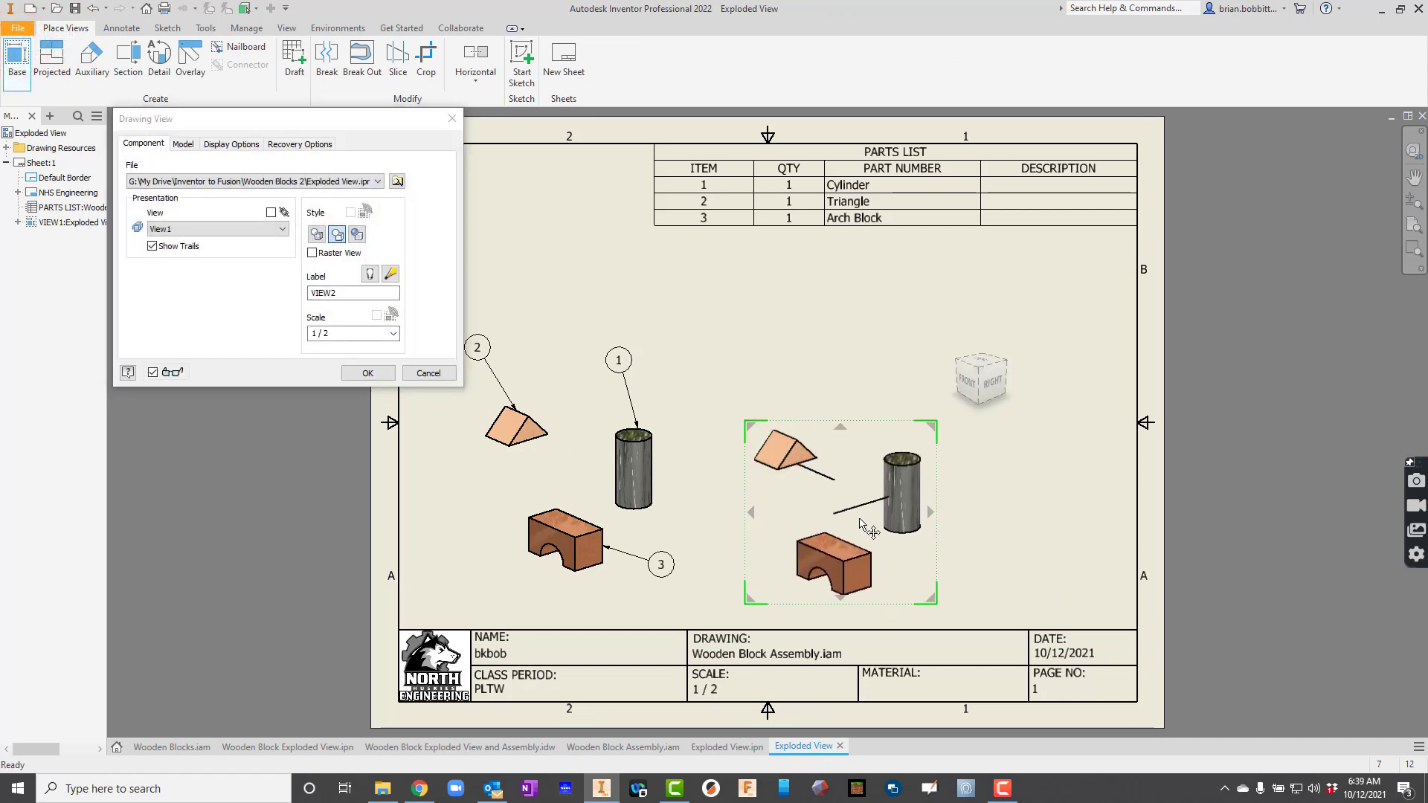
# Load Wooden Block Assembly.iam from the Wooden Blocks 2 folder as the view's source
pyautogui.click(400, 181)
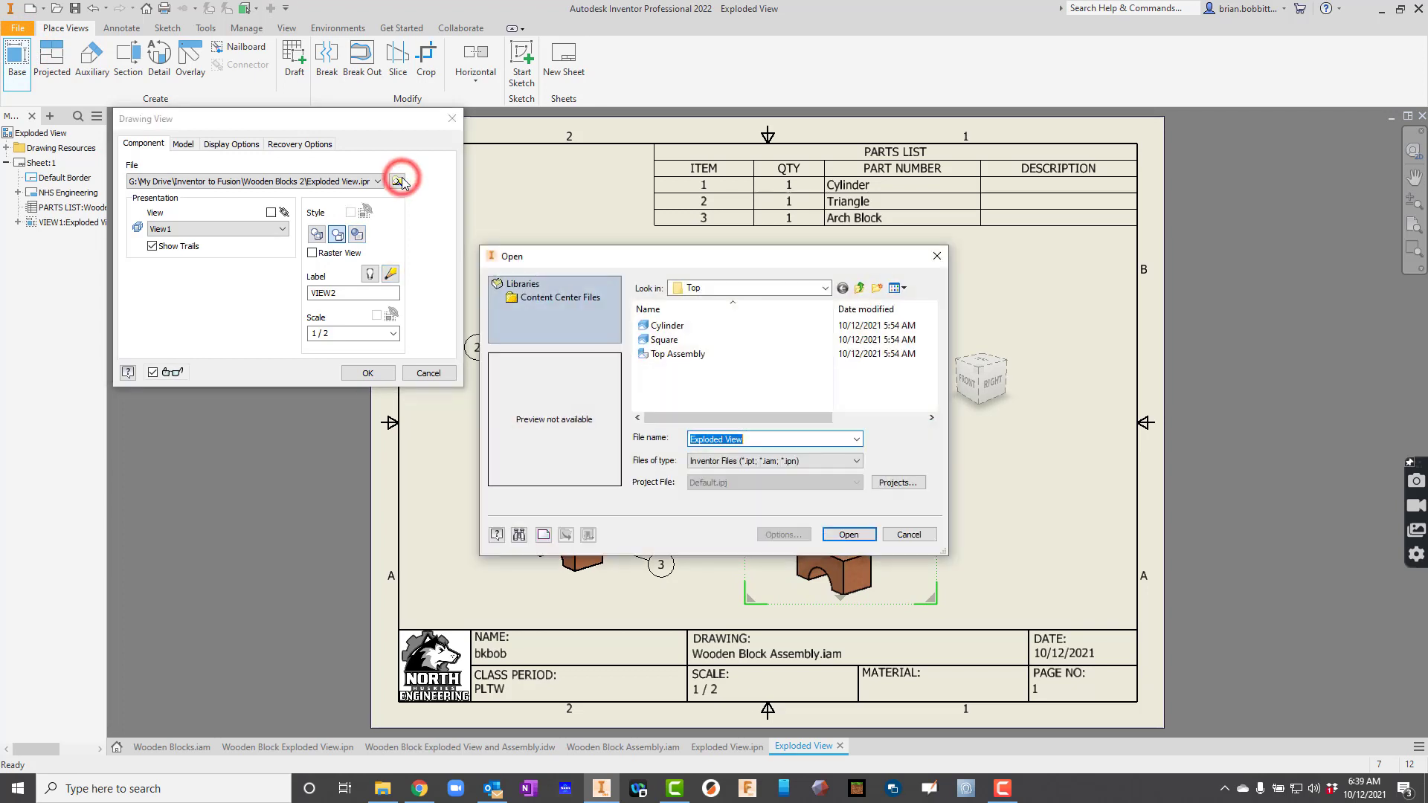
pyautogui.click(825, 288)
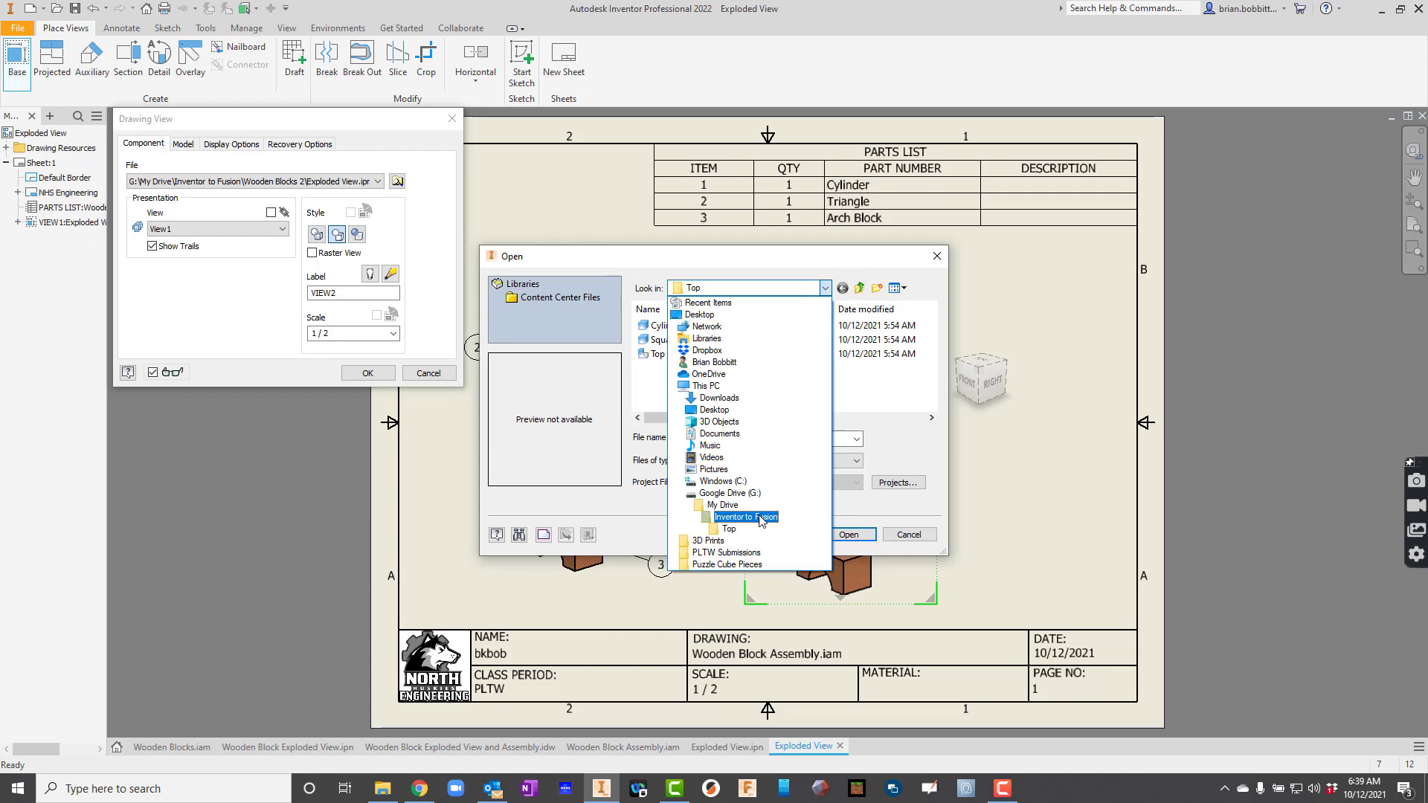
pyautogui.click(761, 518)
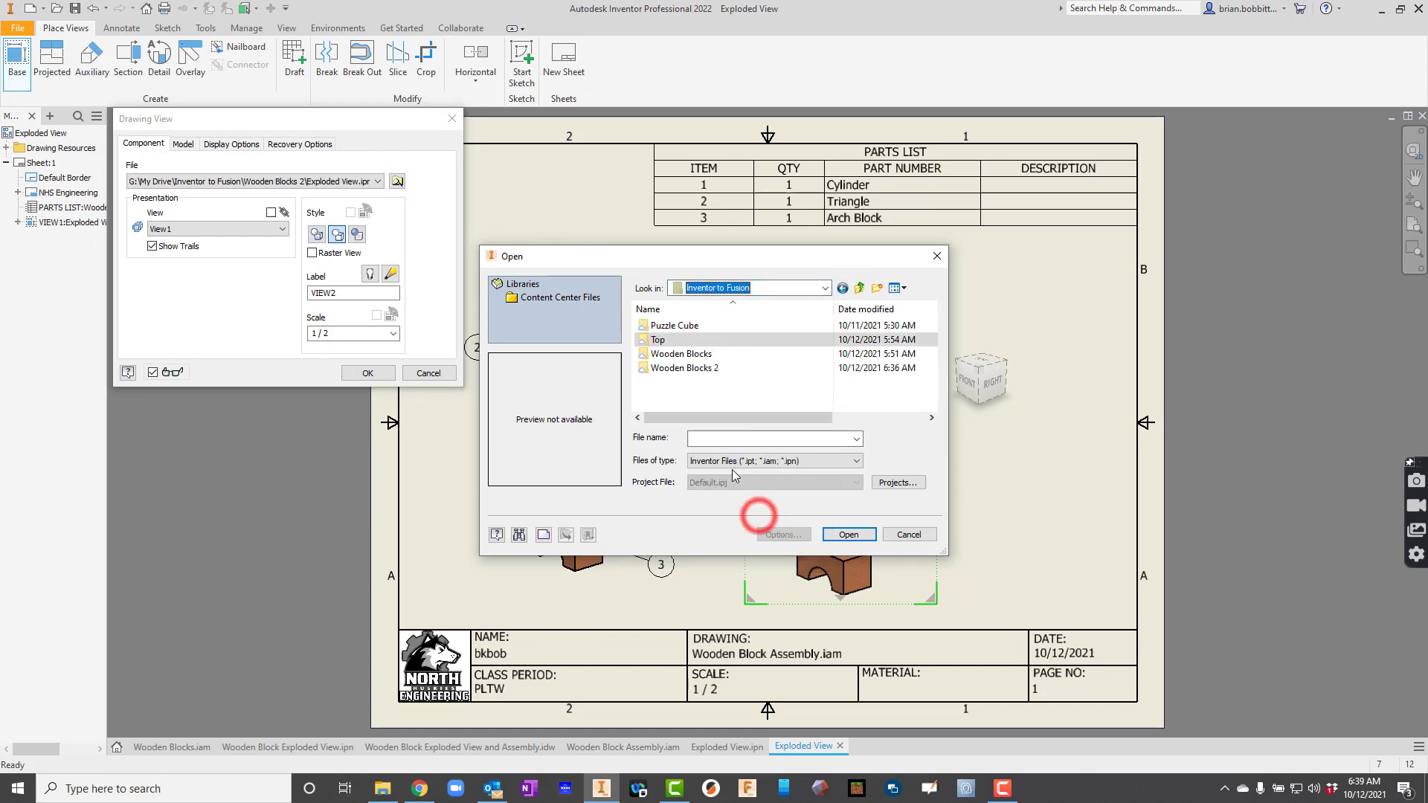
pyautogui.doubleClick(692, 370)
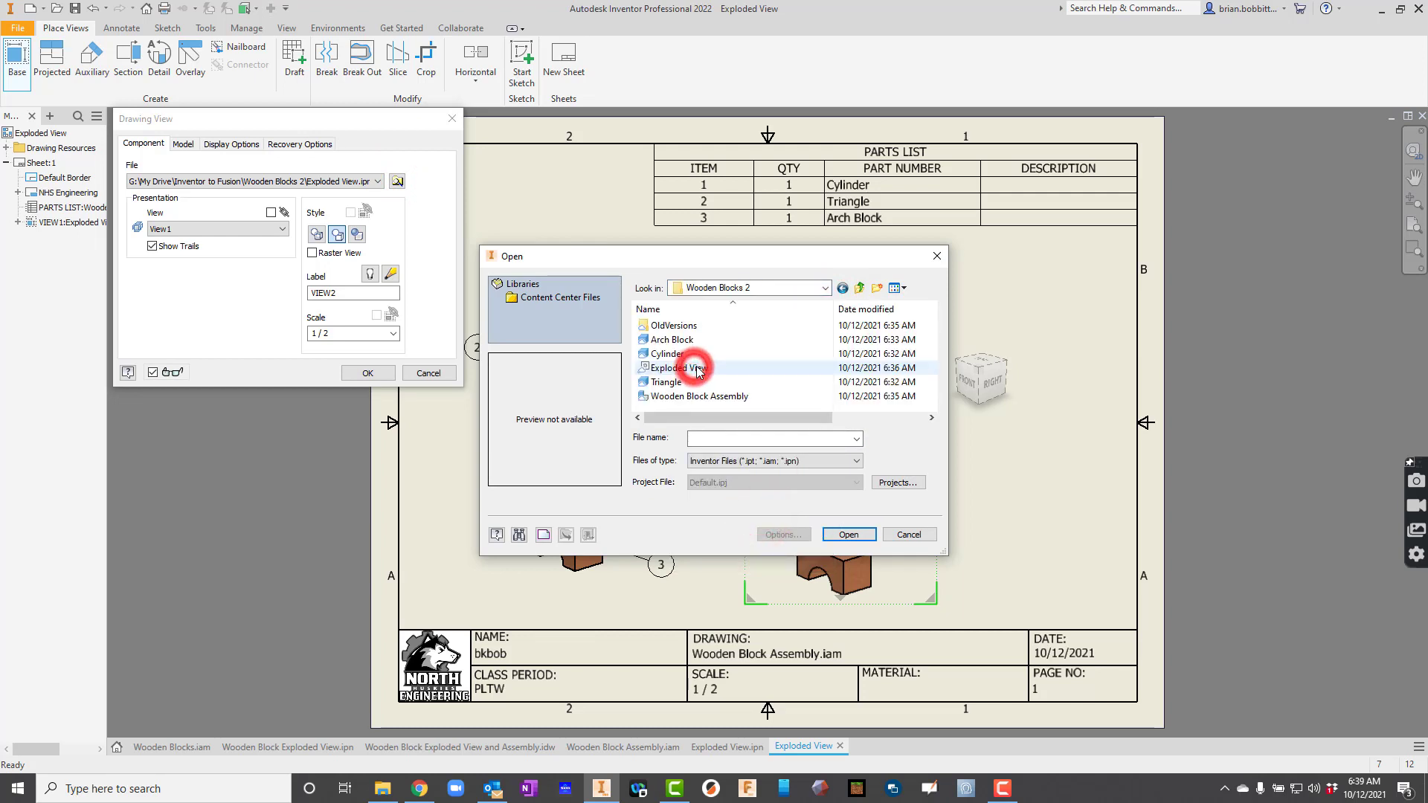
pyautogui.click(678, 399)
pyautogui.click(838, 535)
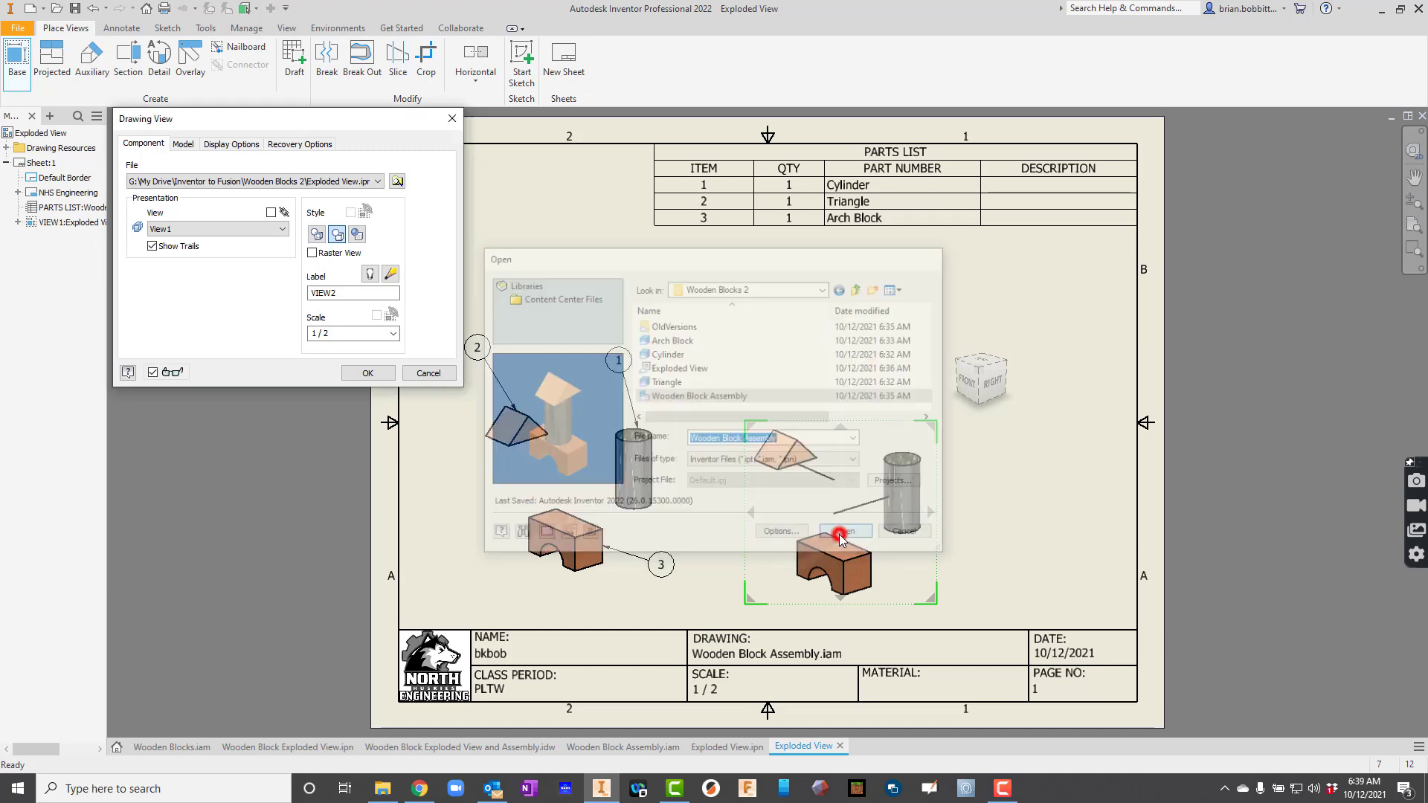
# Set the base view to Front, project top, side and isometric views, and render them shaded
pyautogui.moveTo(841, 523); pyautogui.dragTo(829, 523)
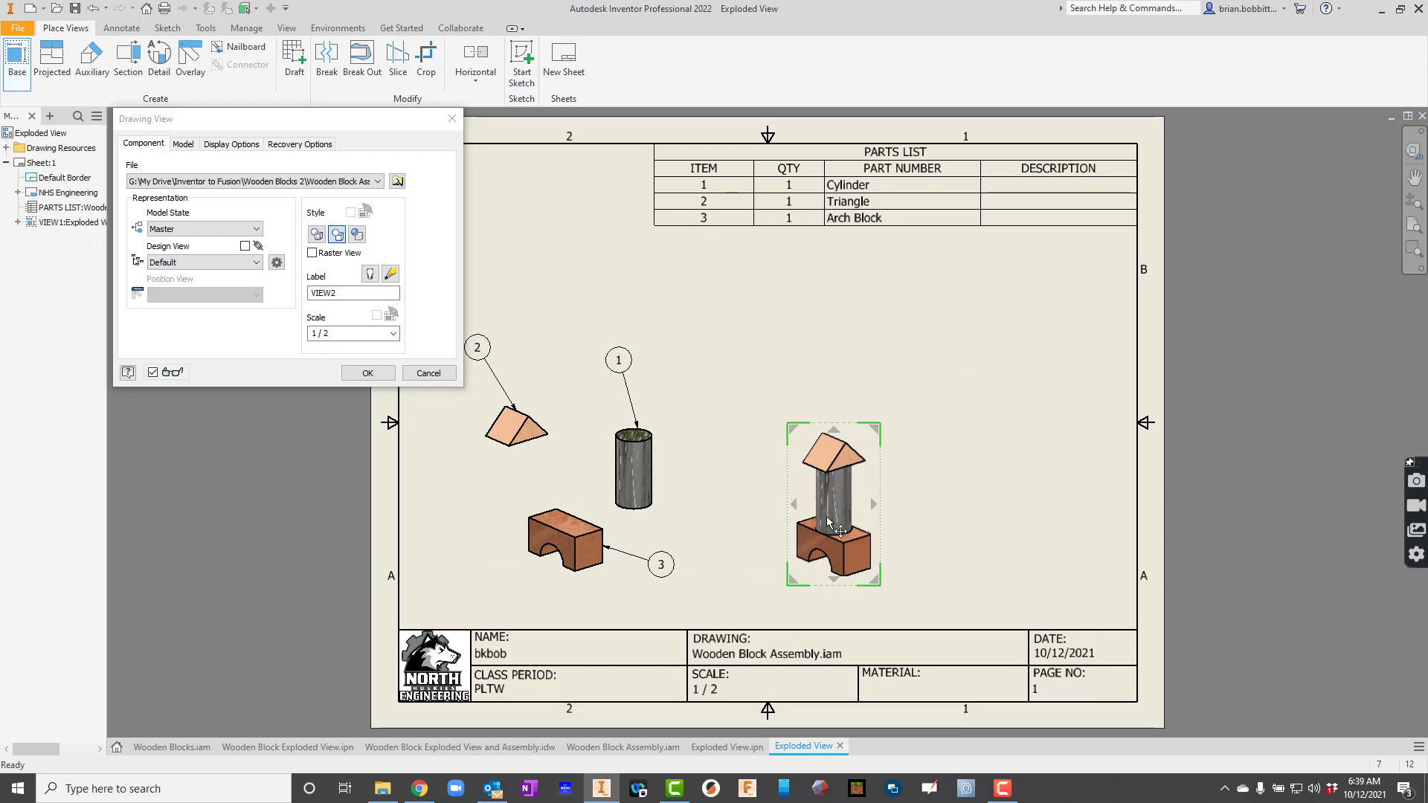
pyautogui.moveTo(829, 523)
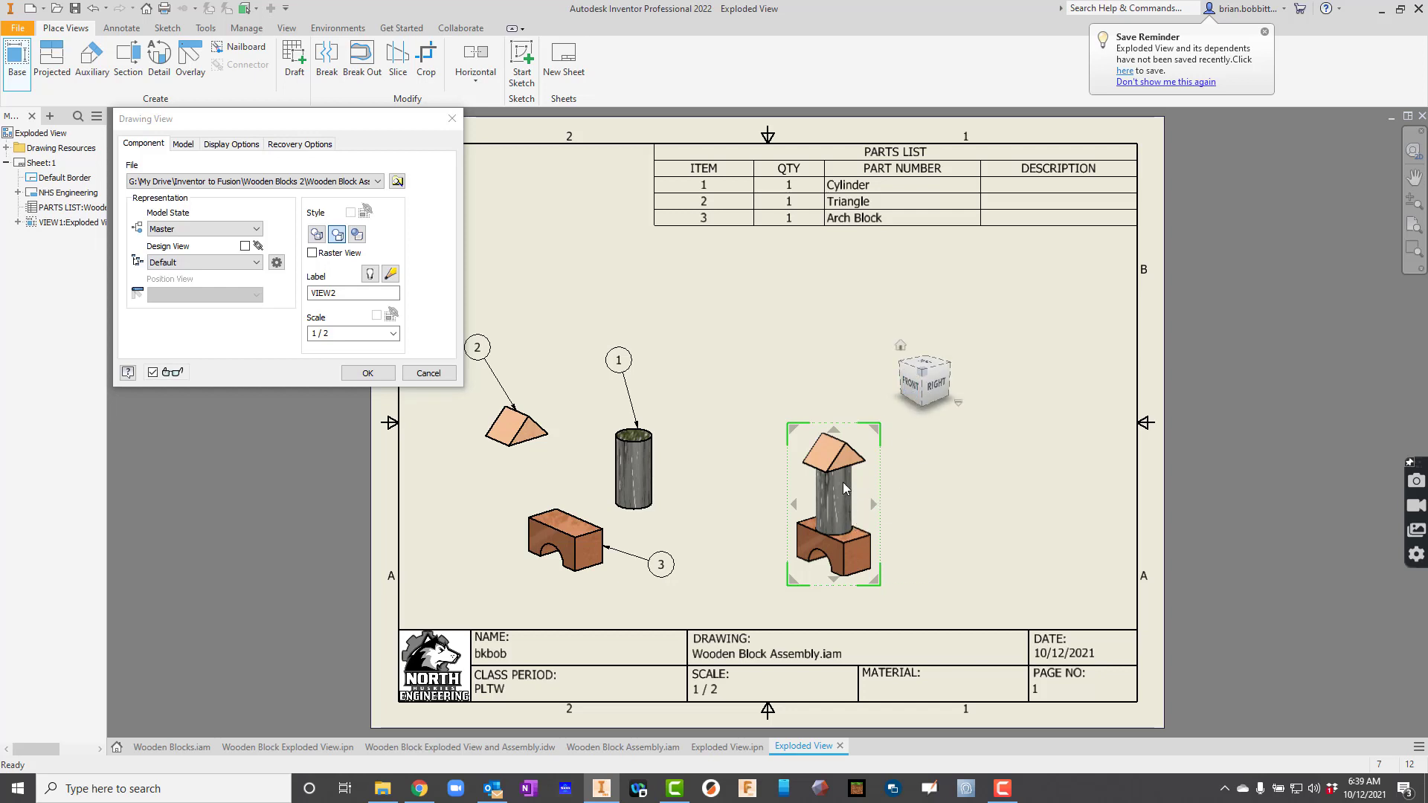
pyautogui.click(909, 382)
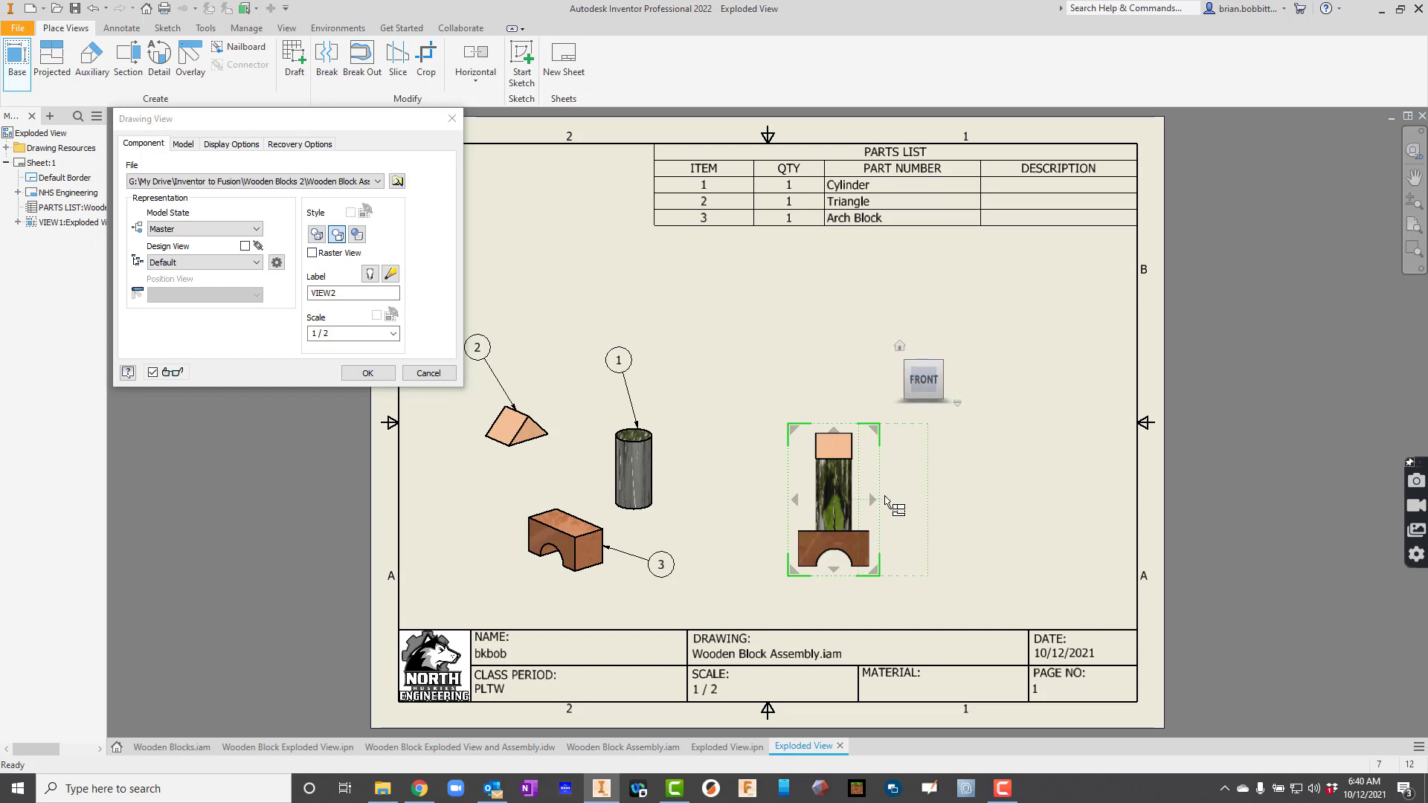
pyautogui.click(833, 431)
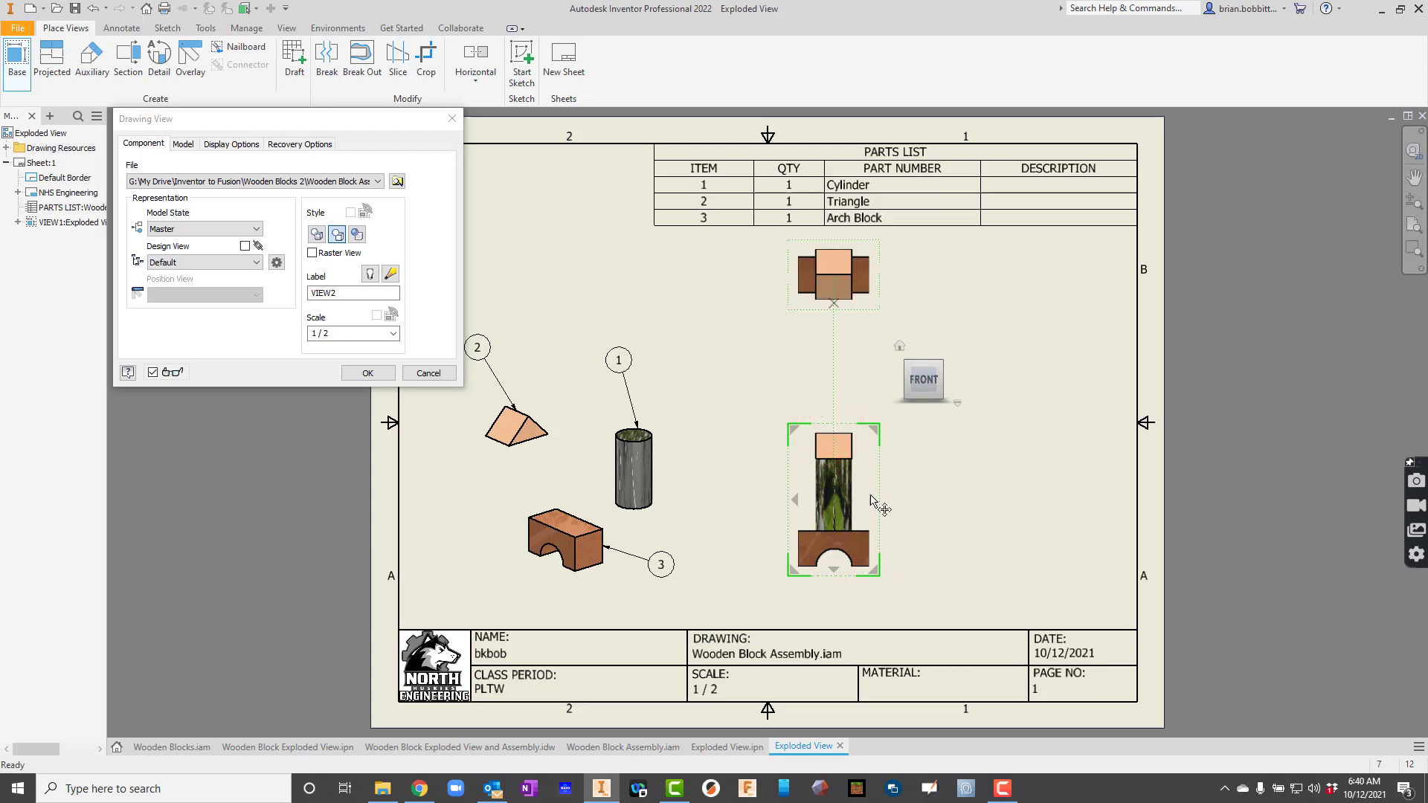
pyautogui.click(871, 501)
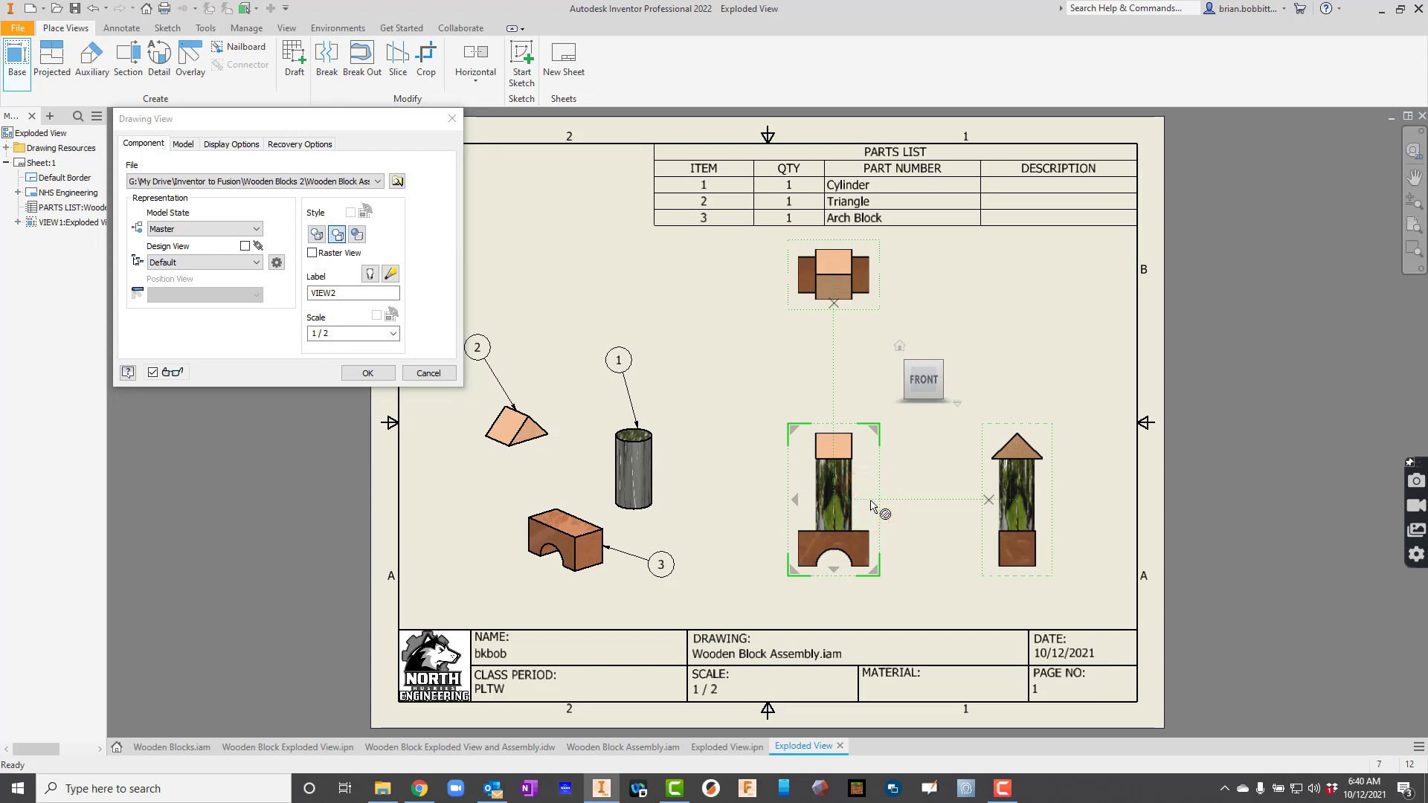
pyautogui.click(873, 430)
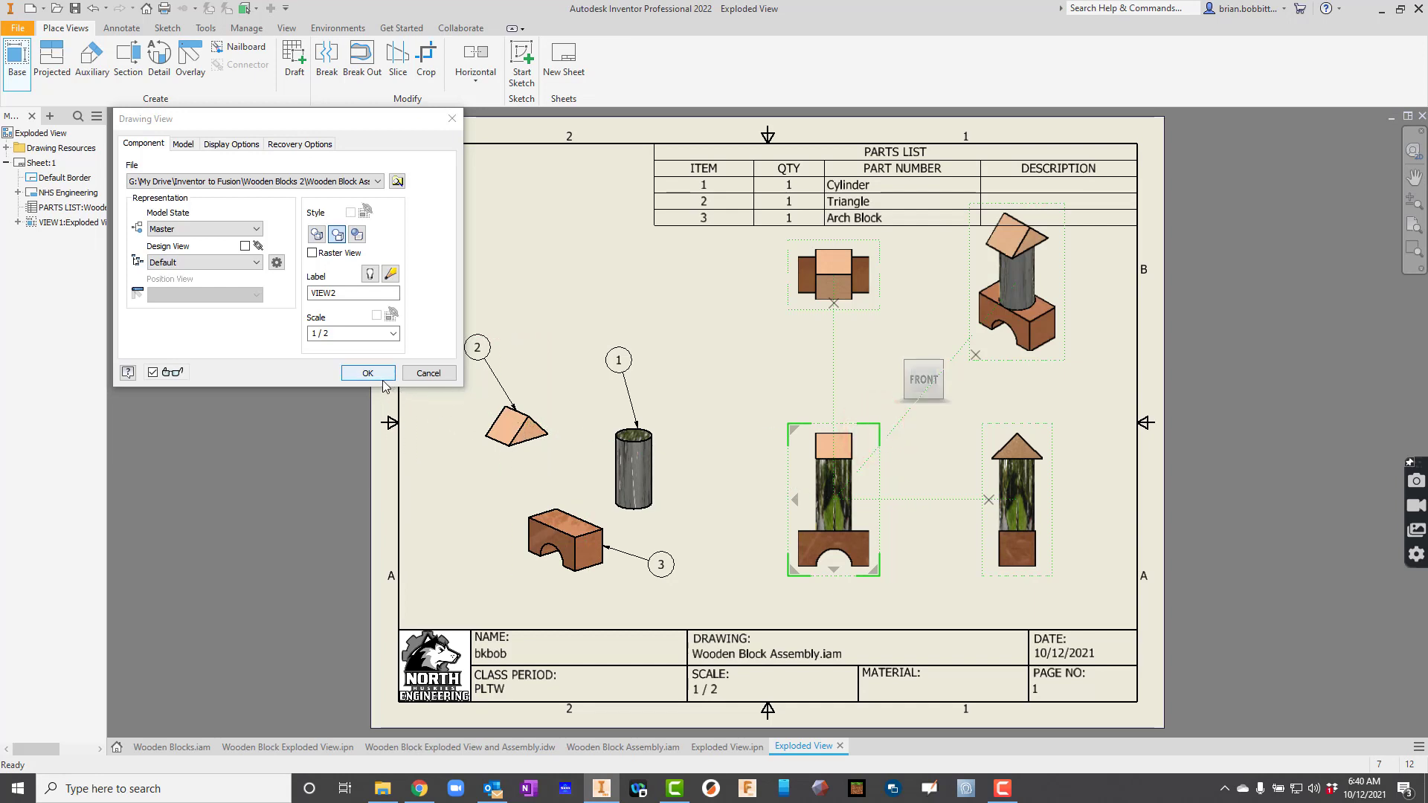
pyautogui.click(358, 235)
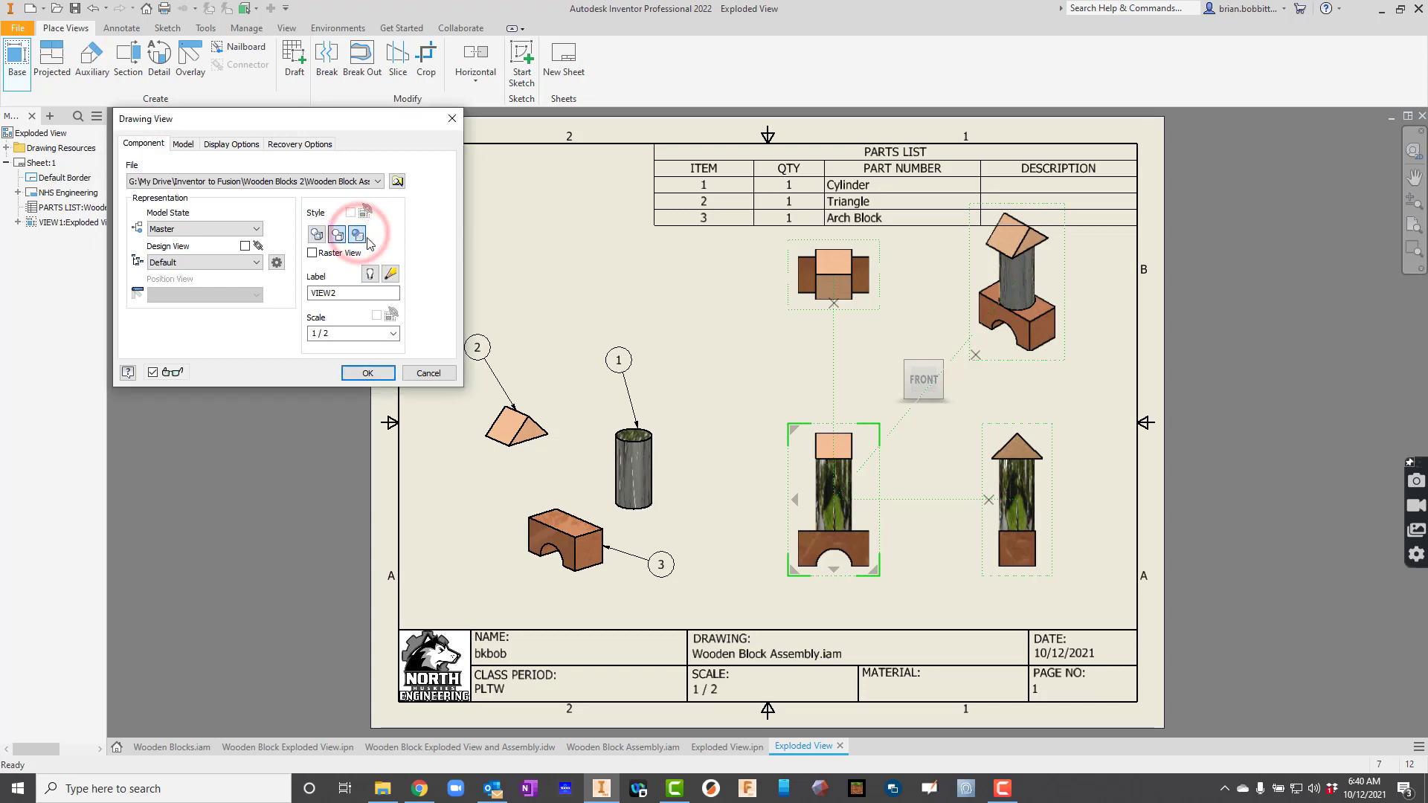
pyautogui.click(367, 374)
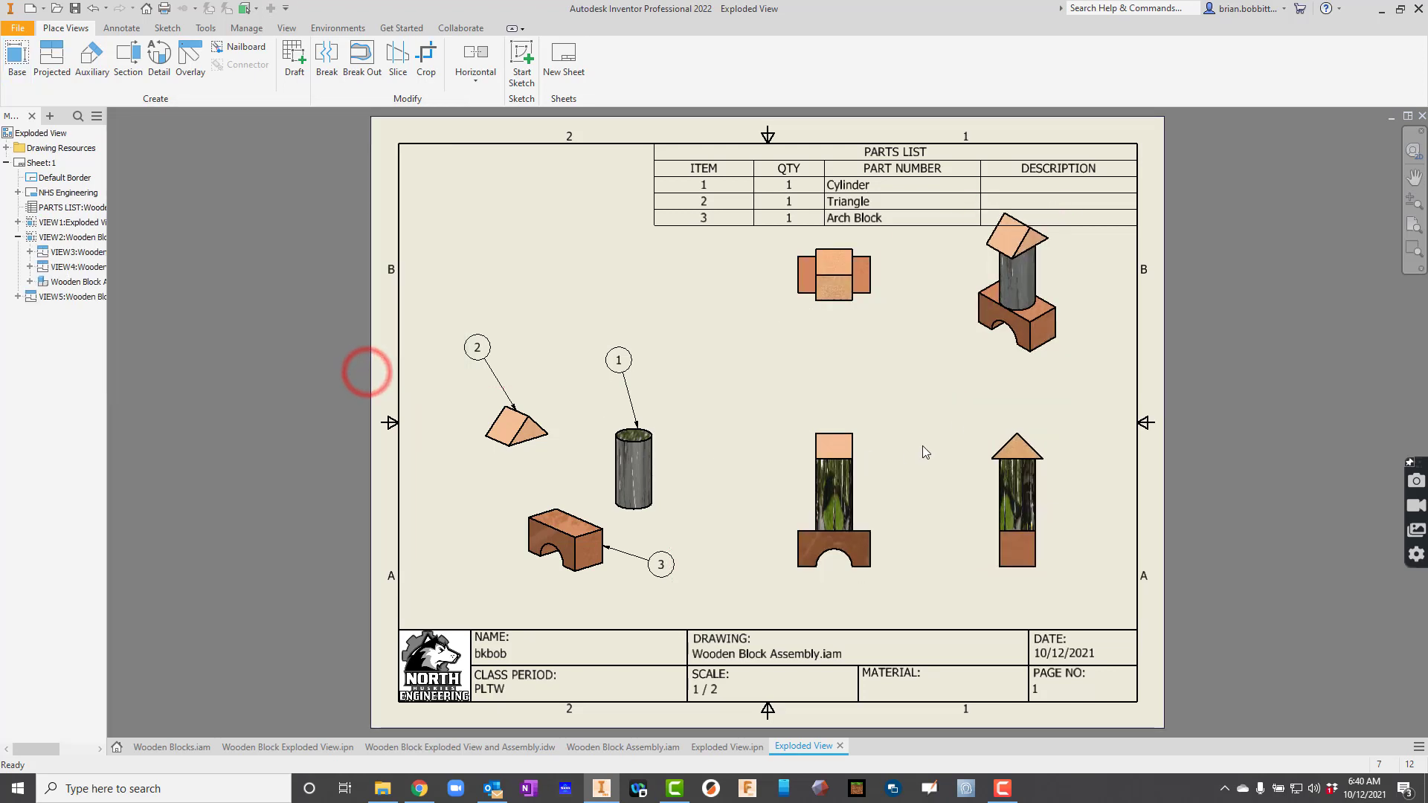
# Reposition the front, top and isometric assembly views to even out the sheet's spacing
pyautogui.moveTo(878, 571); pyautogui.dragTo(876, 596)
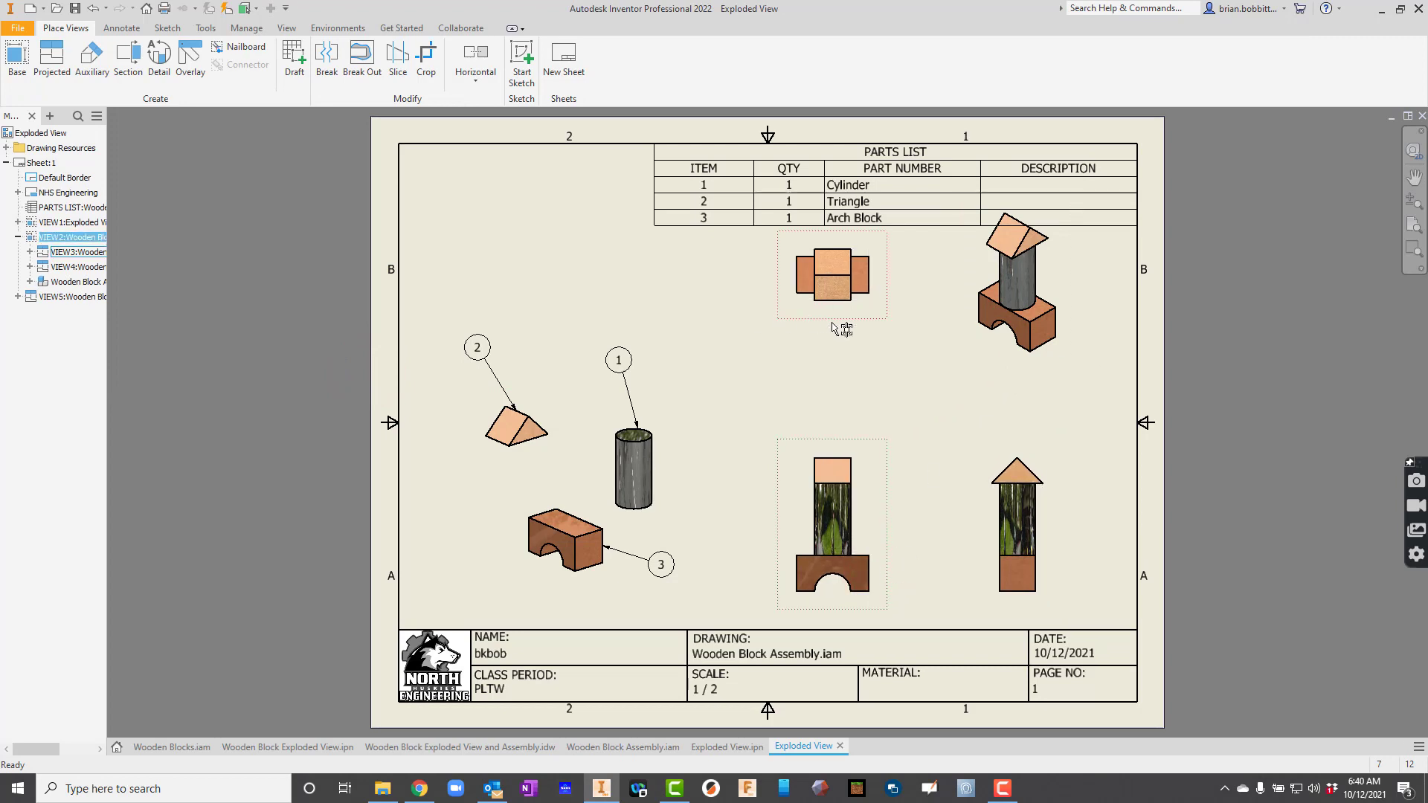
pyautogui.moveTo(836, 316); pyautogui.dragTo(835, 368)
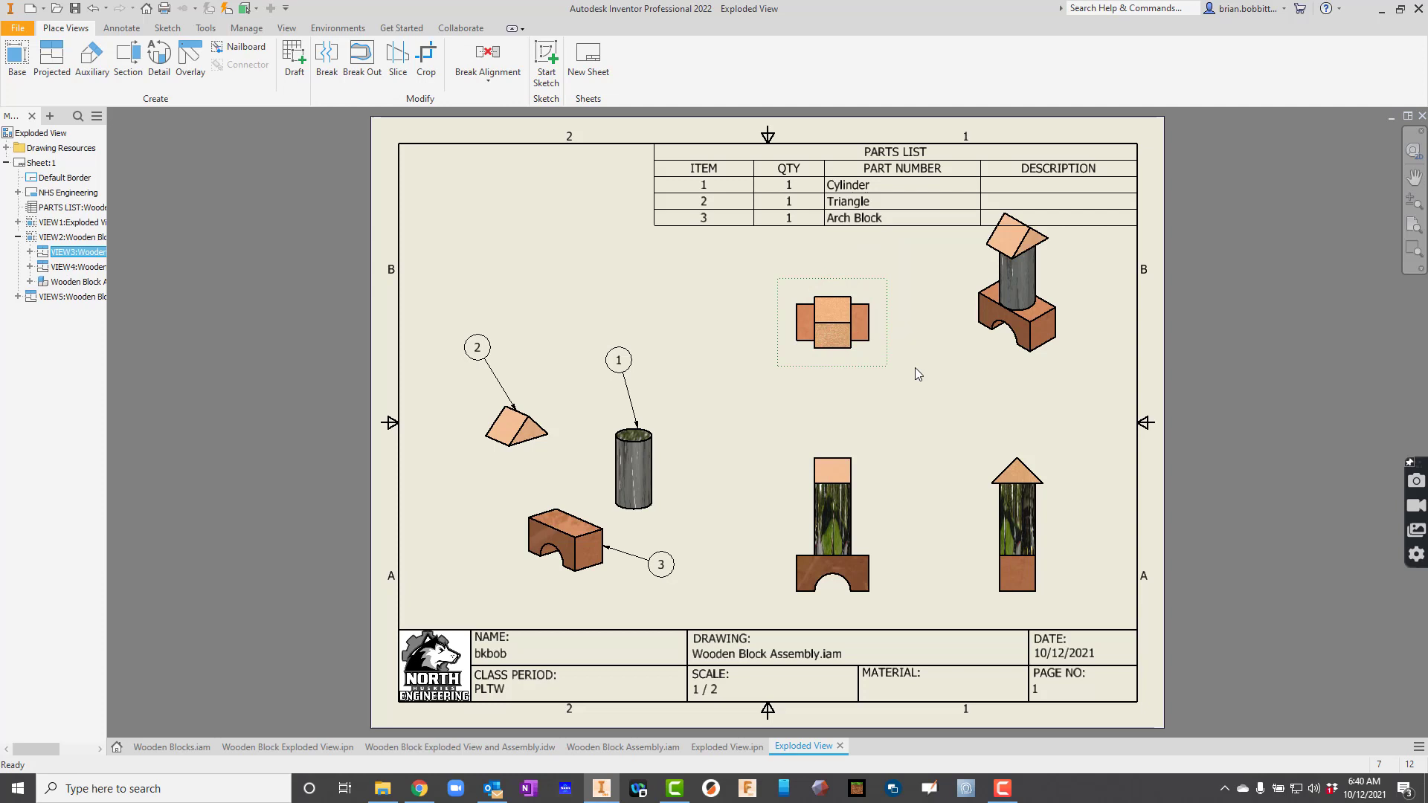
pyautogui.click(987, 362)
pyautogui.moveTo(990, 365); pyautogui.dragTo(990, 407)
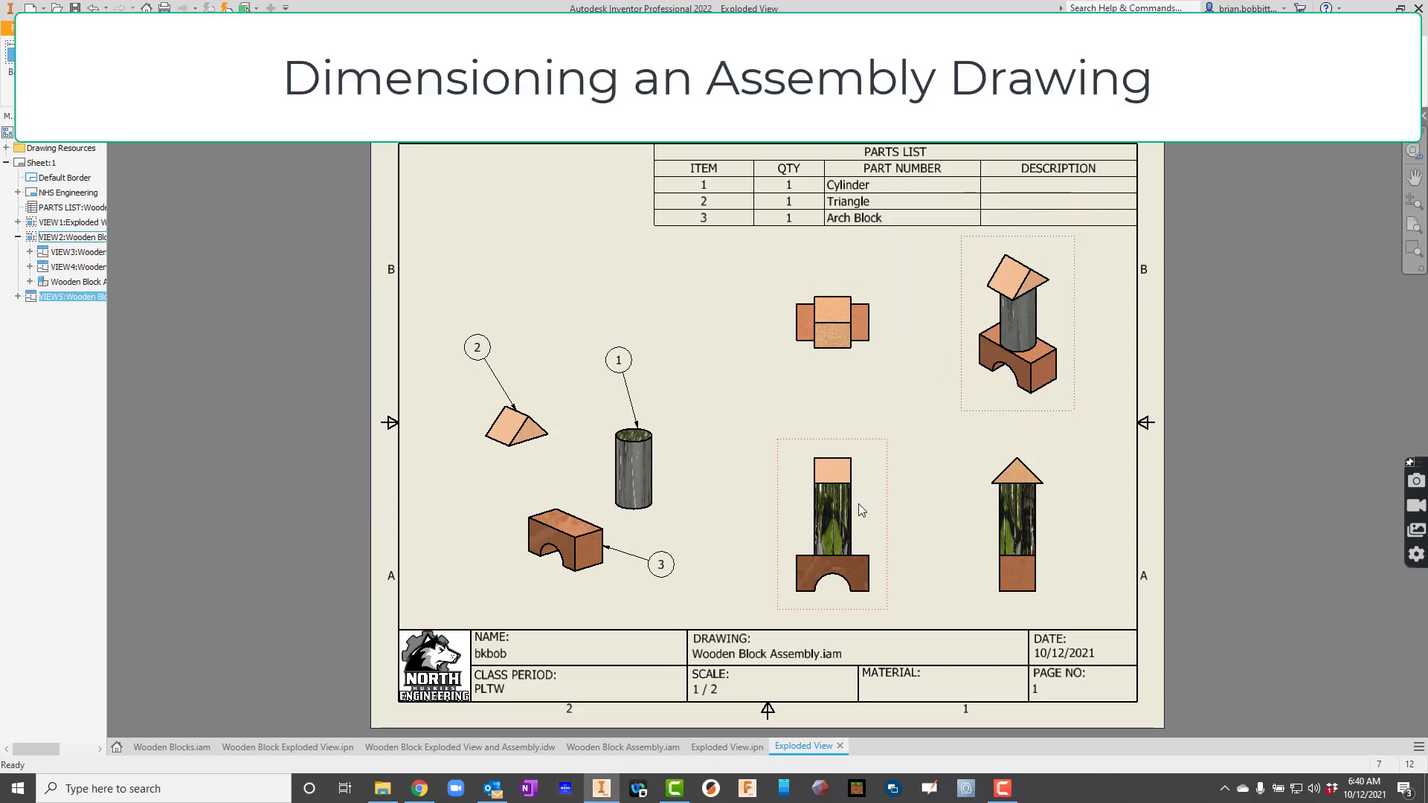
pyautogui.moveTo(877, 499); pyautogui.dragTo(876, 479)
pyautogui.click(1065, 449)
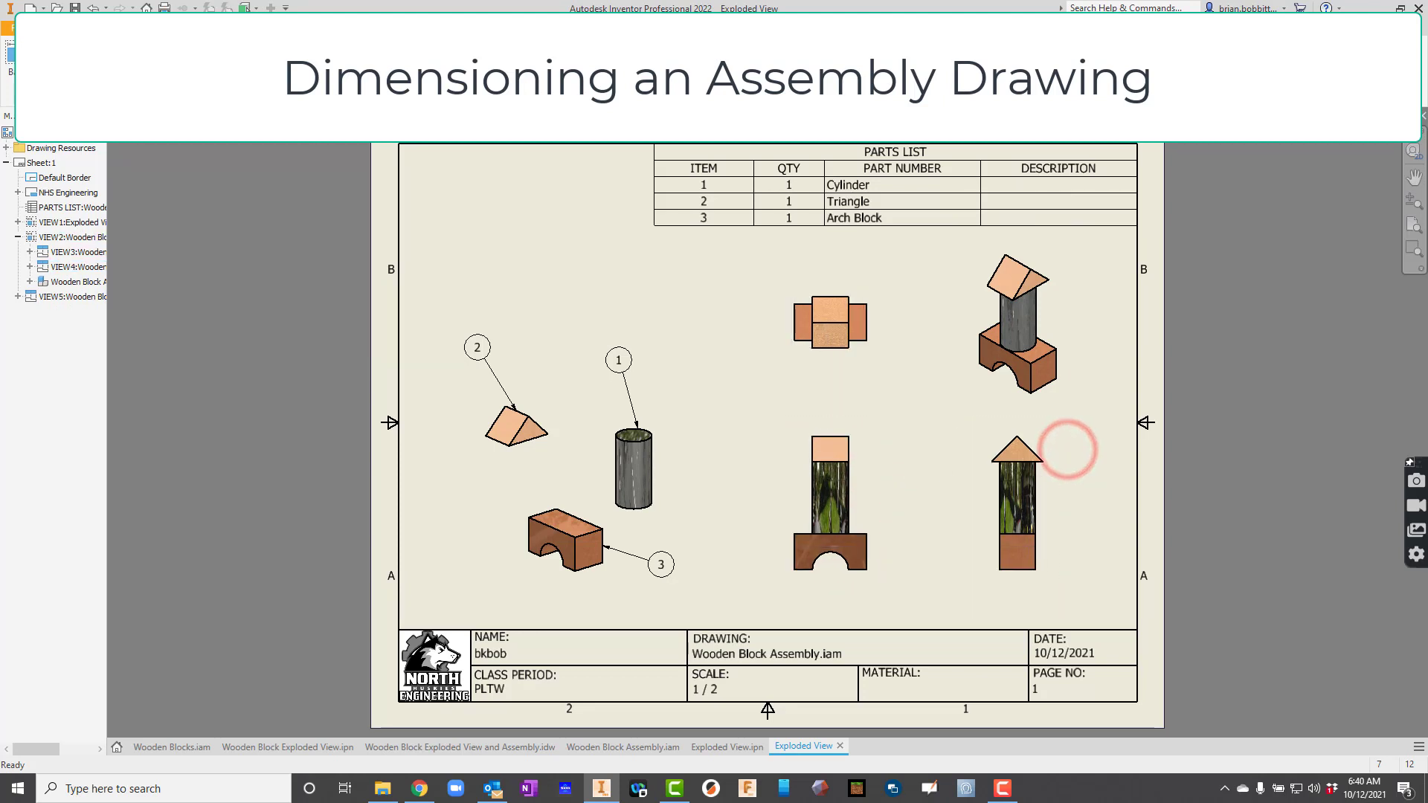
# Try a 2.00 arch-block width dimension, then delete the one misplaced above the front view
pyautogui.click(122, 28)
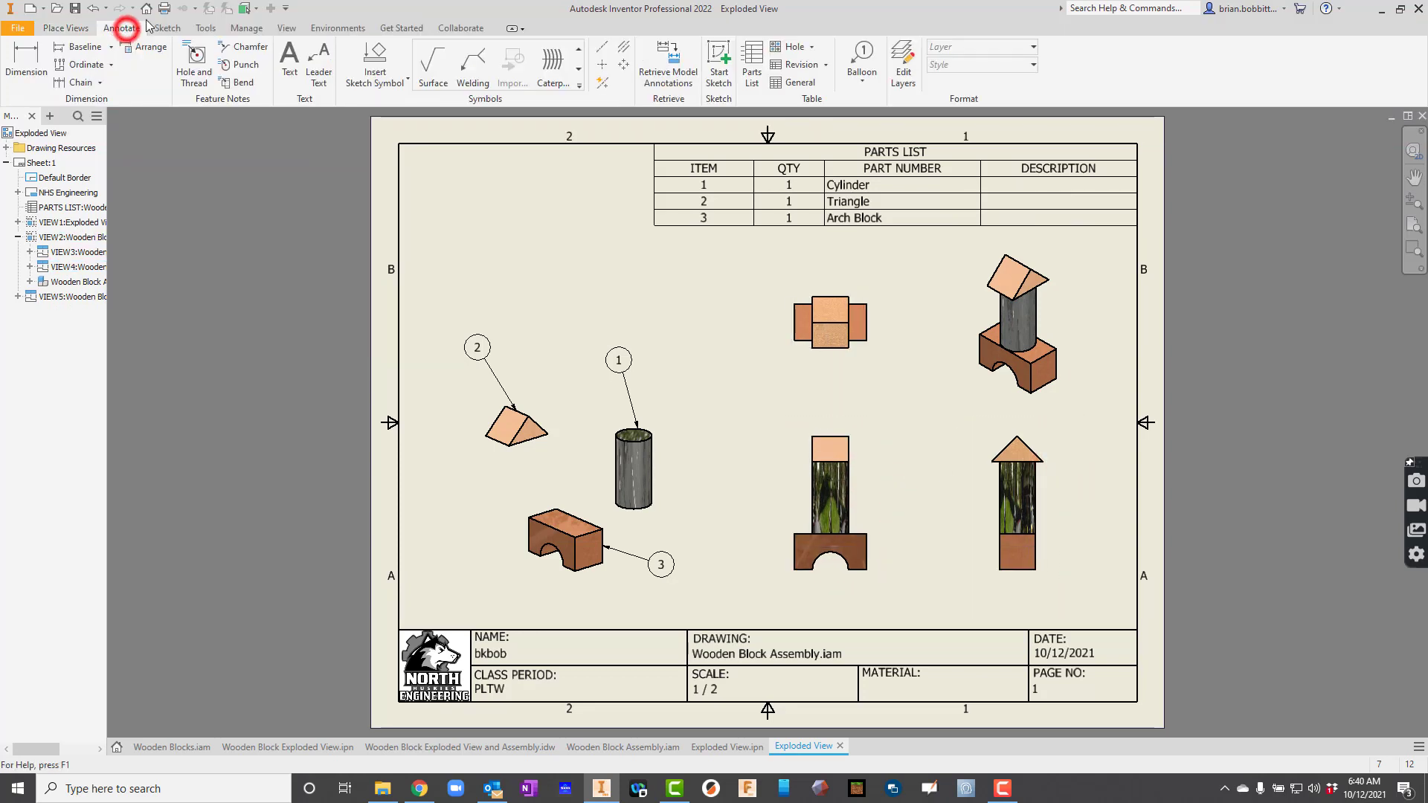
pyautogui.click(37, 53)
pyautogui.click(792, 571)
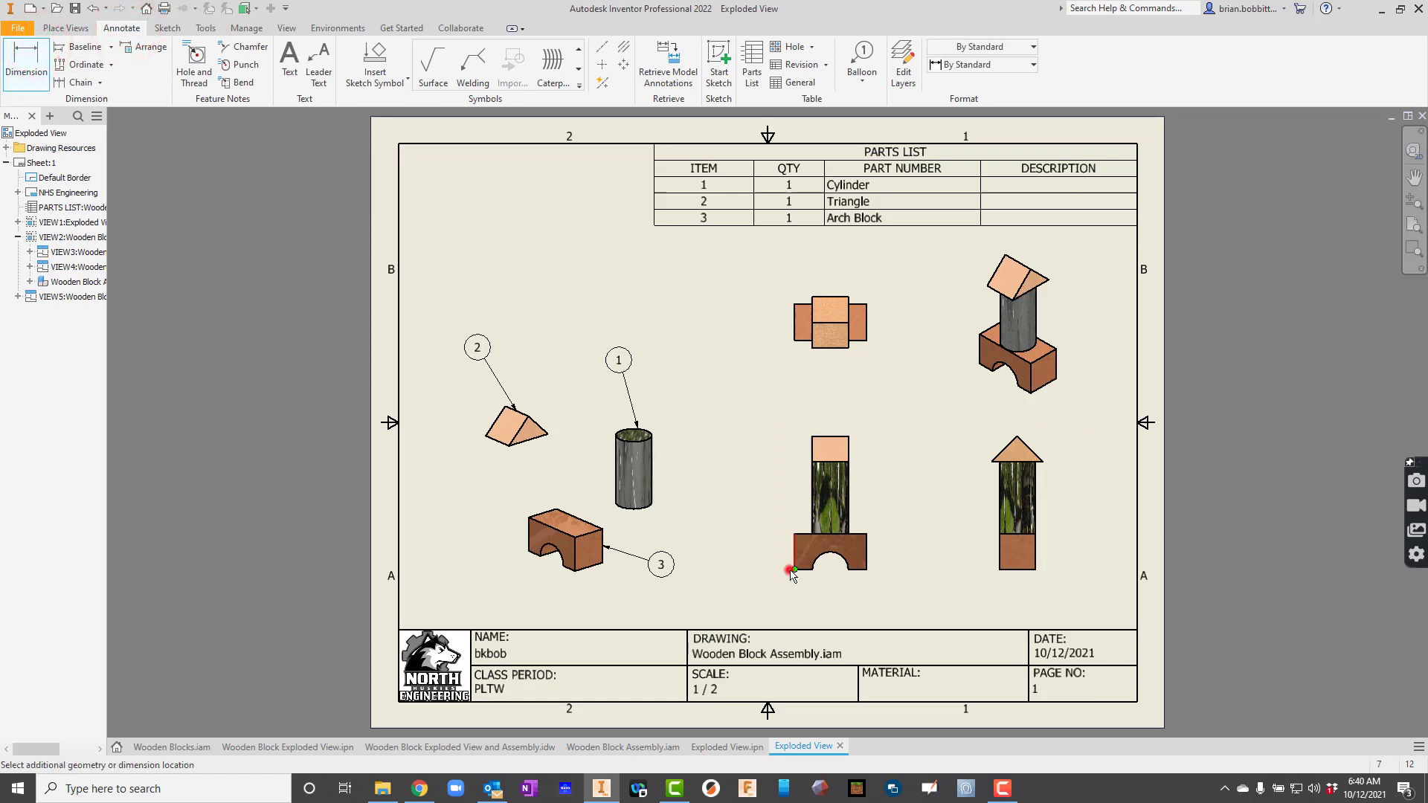
pyautogui.click(866, 571)
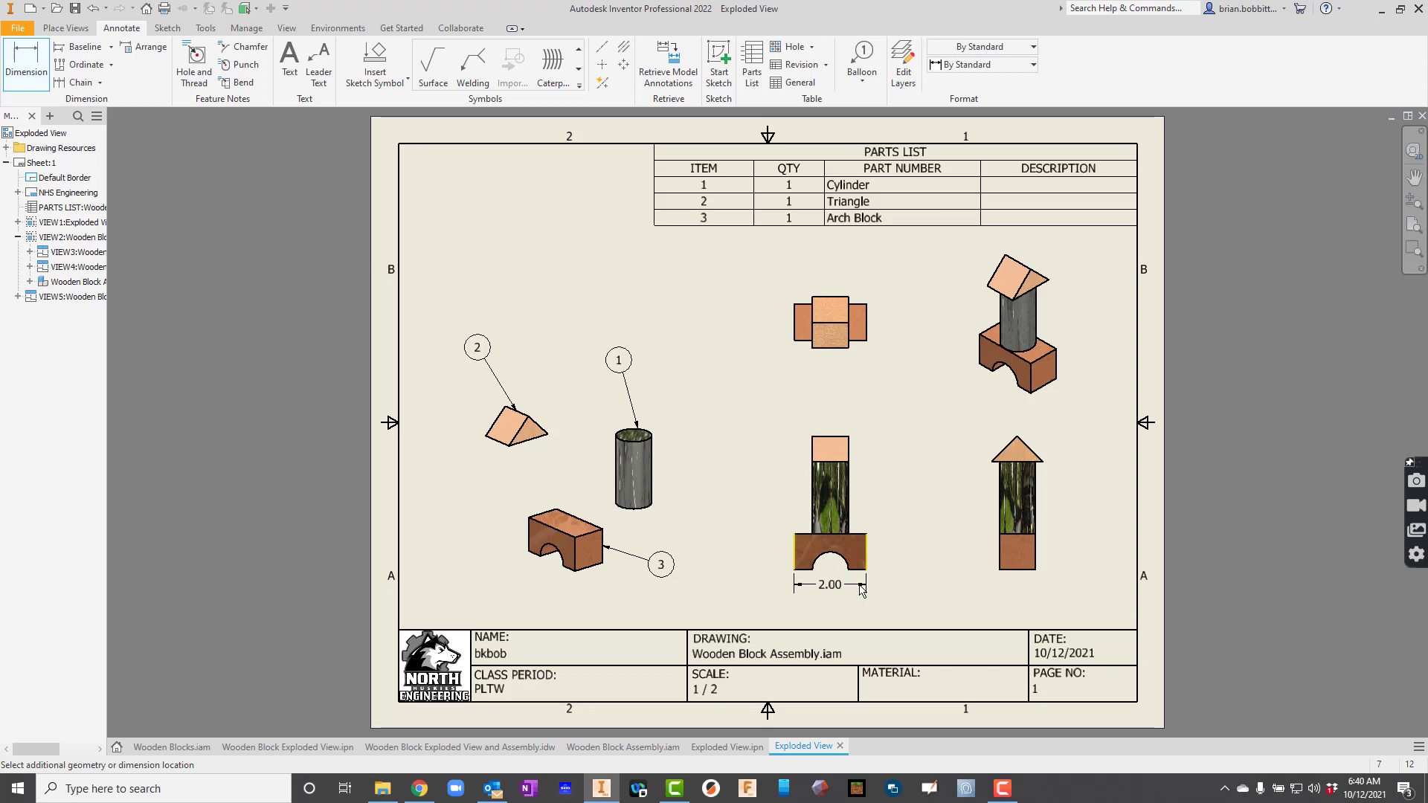
pyautogui.press('Escape')
pyautogui.click(26, 63)
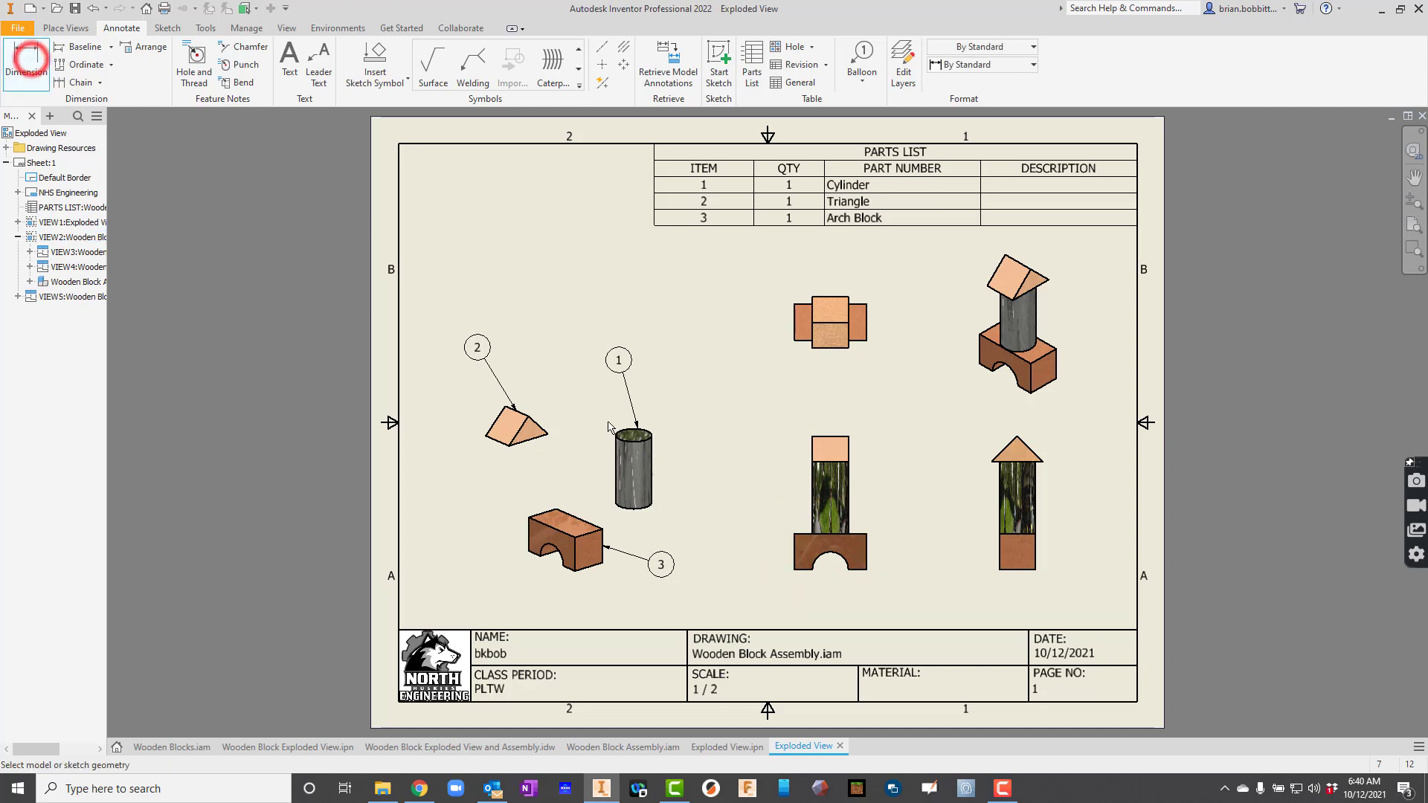
pyautogui.click(793, 534)
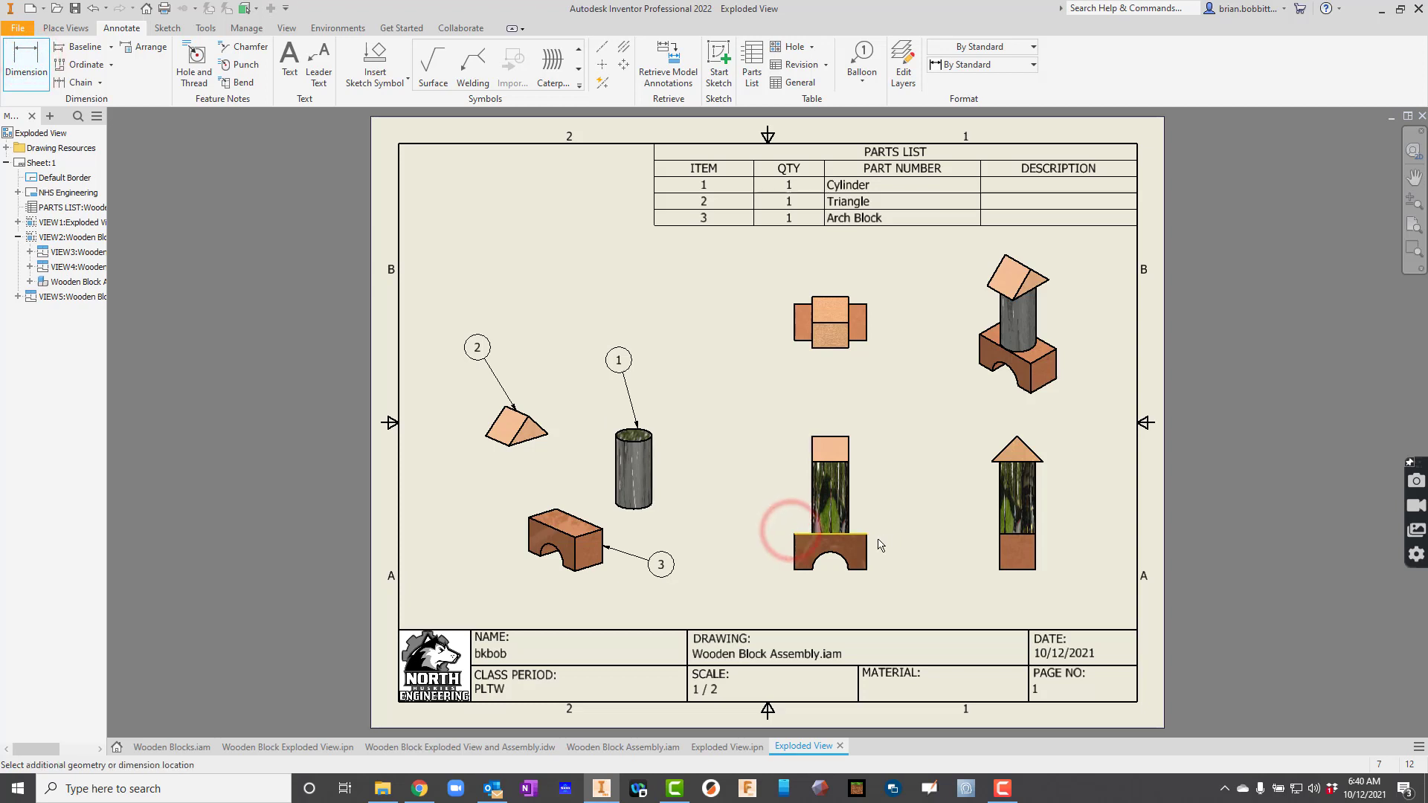
pyautogui.click(866, 541)
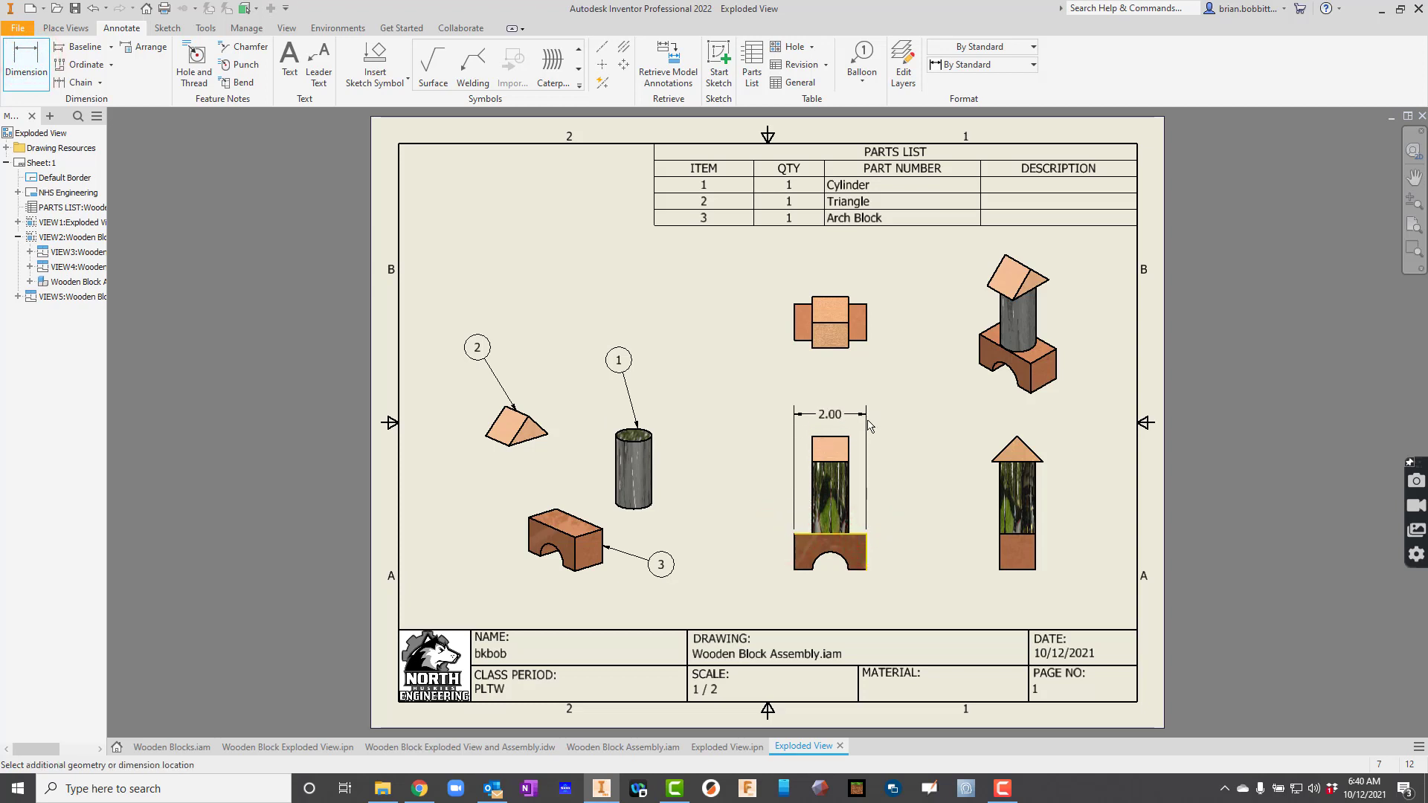
pyautogui.click(867, 421)
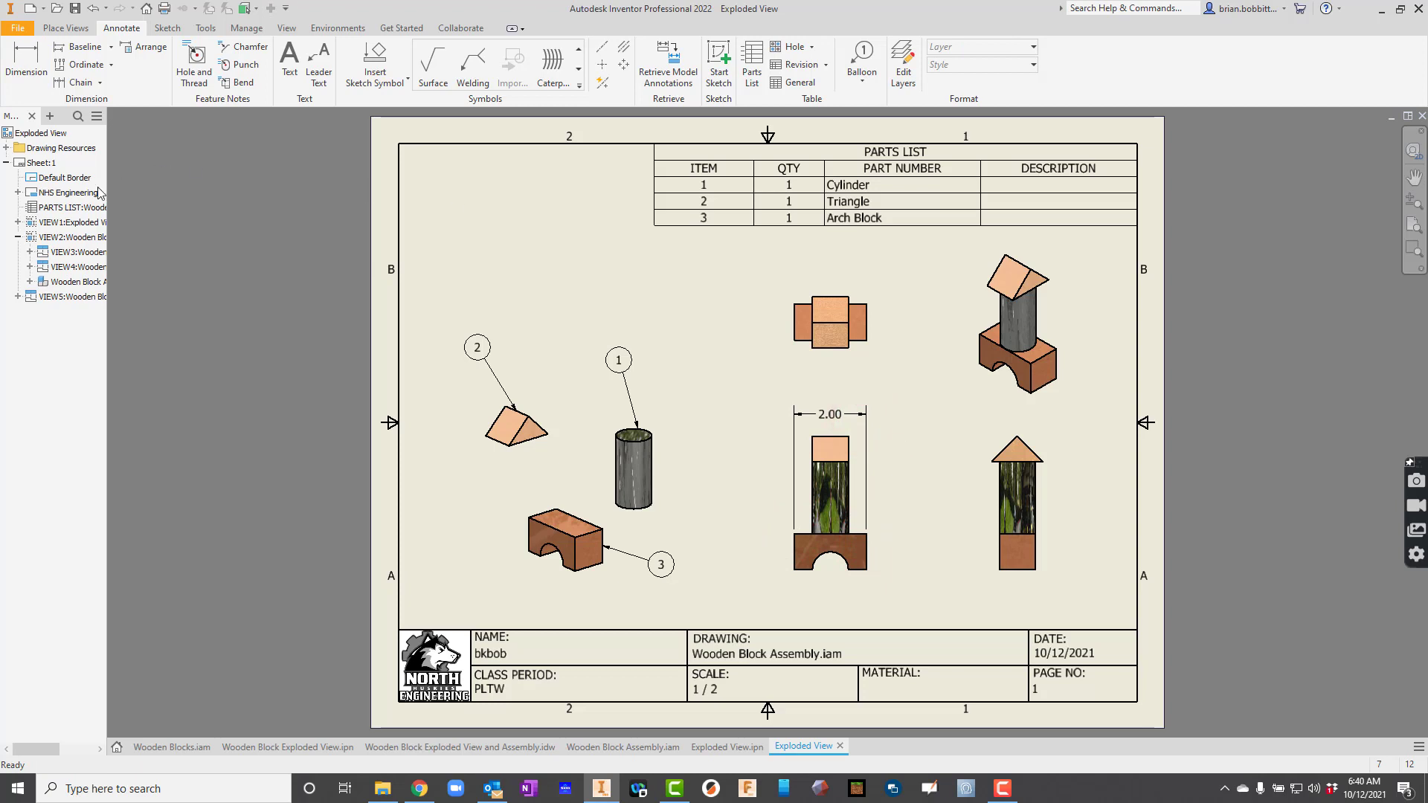
pyautogui.click(850, 417)
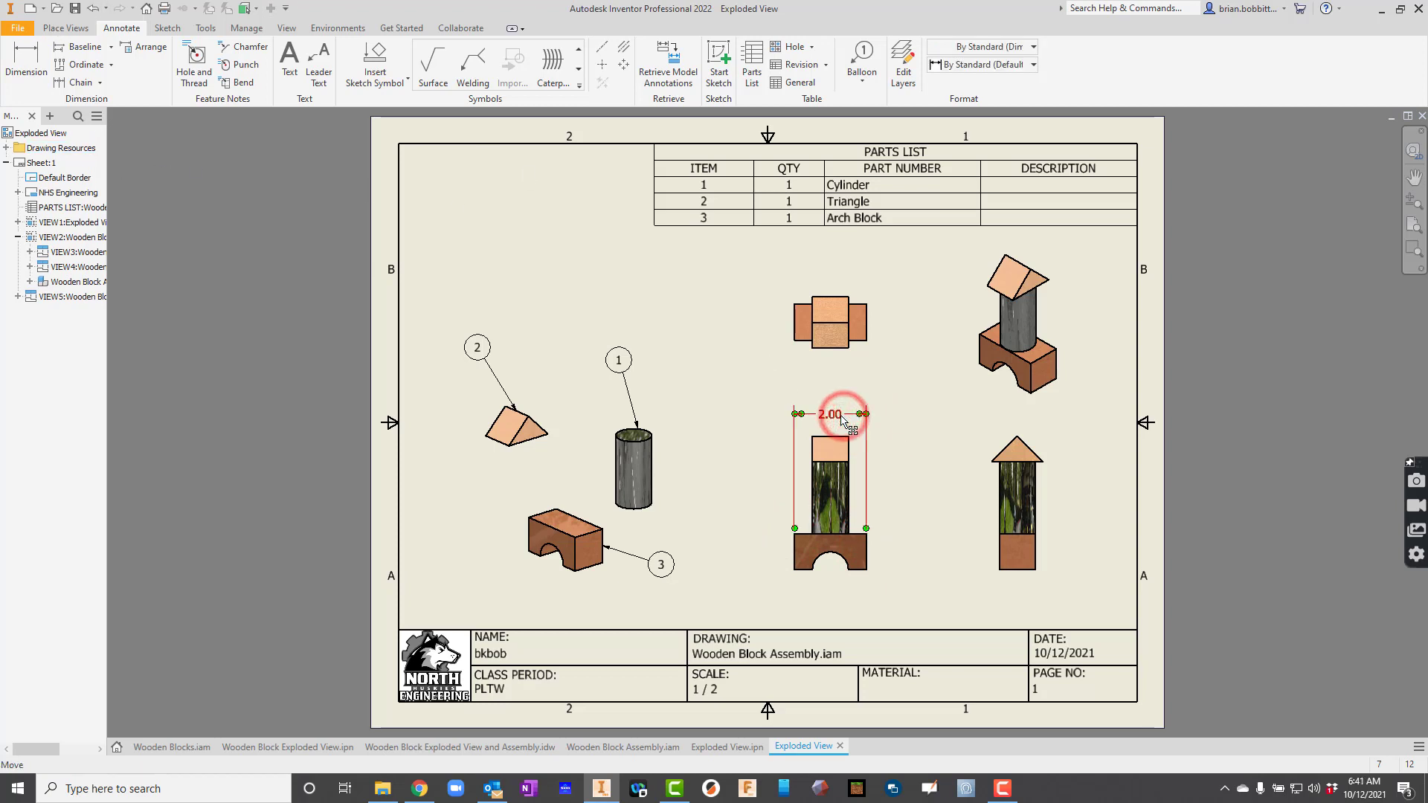
pyautogui.press('Delete')
# Dimension 2.00 width below the top view, 3.71 height on the front view, 1.41 above the side view
pyautogui.click(26, 65)
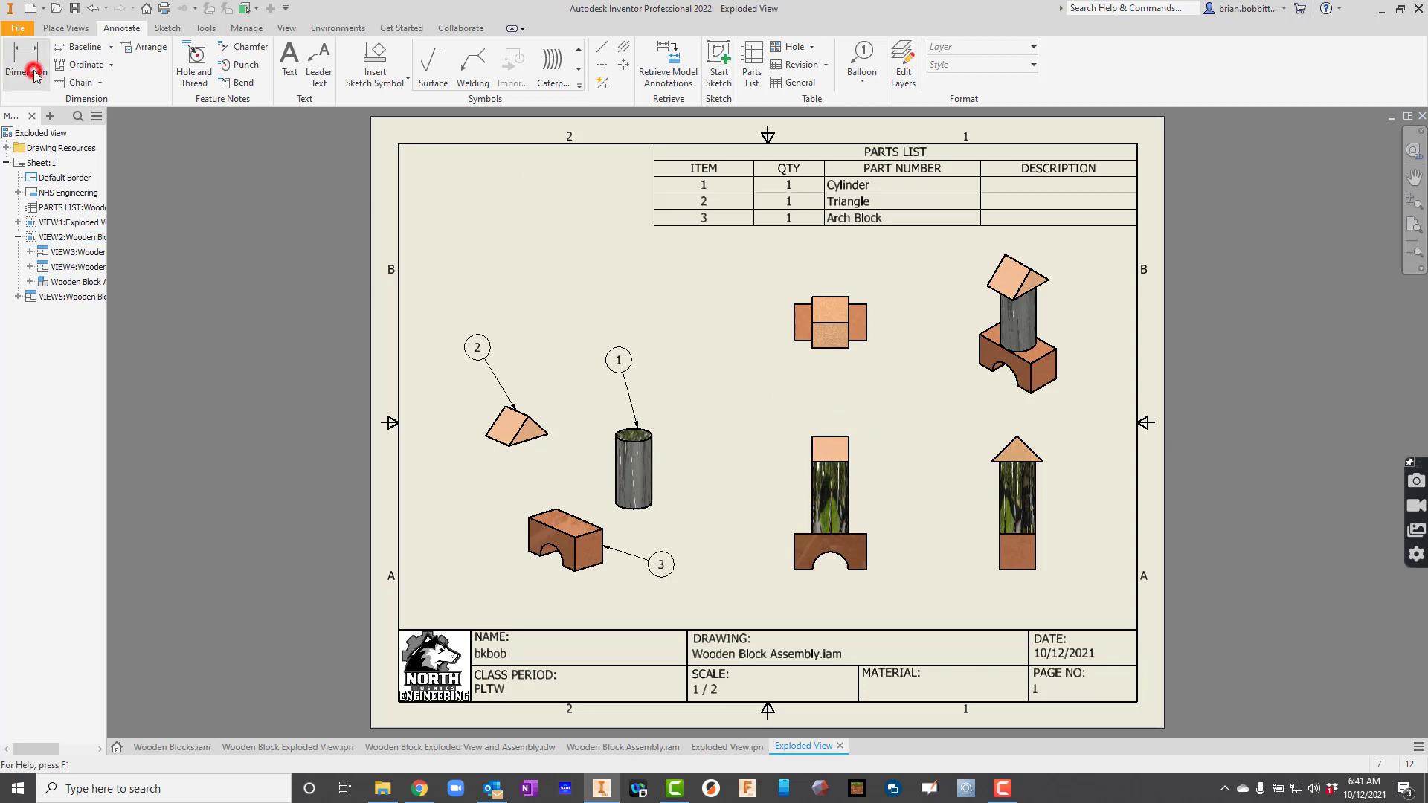
pyautogui.click(792, 343)
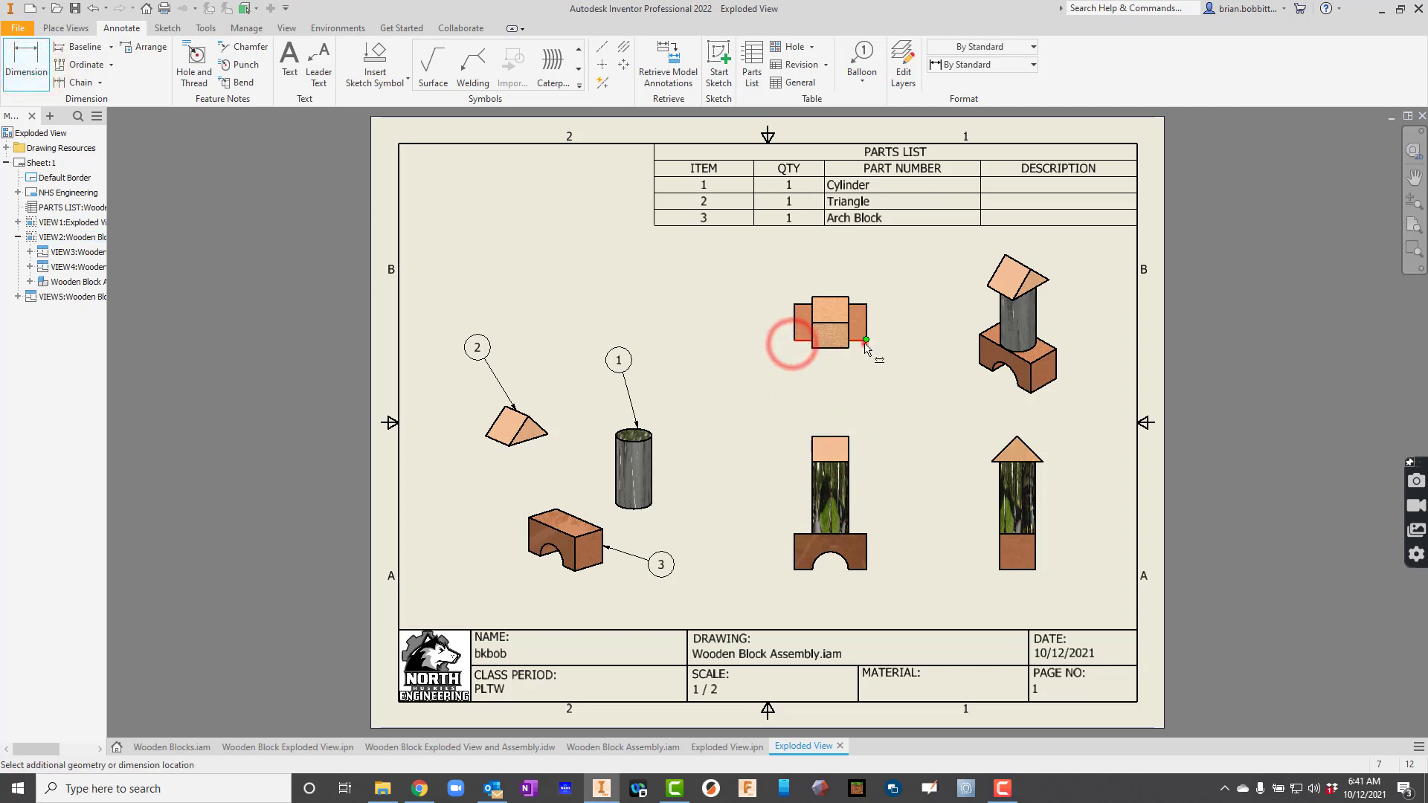
pyautogui.click(859, 369)
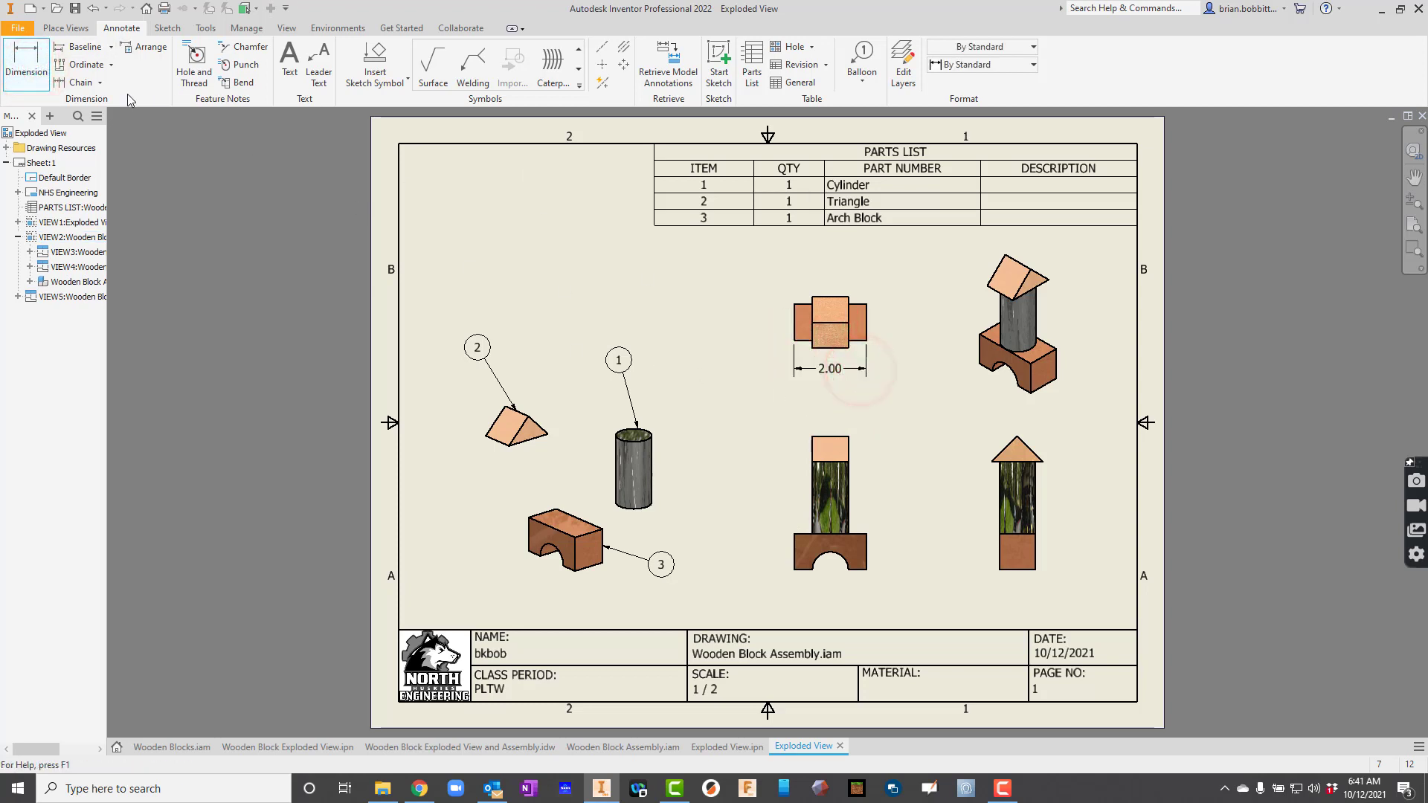
pyautogui.click(869, 568)
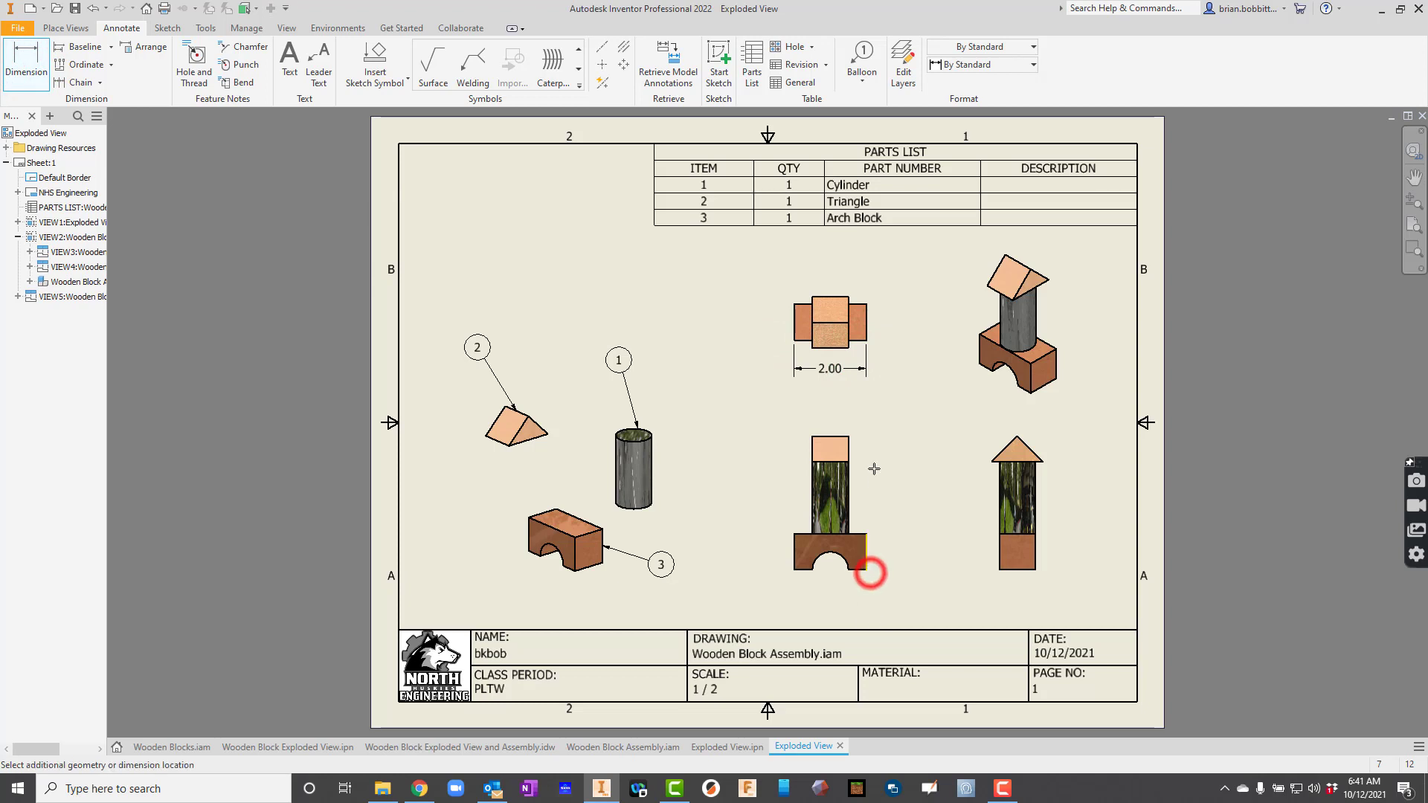
pyautogui.click(850, 441)
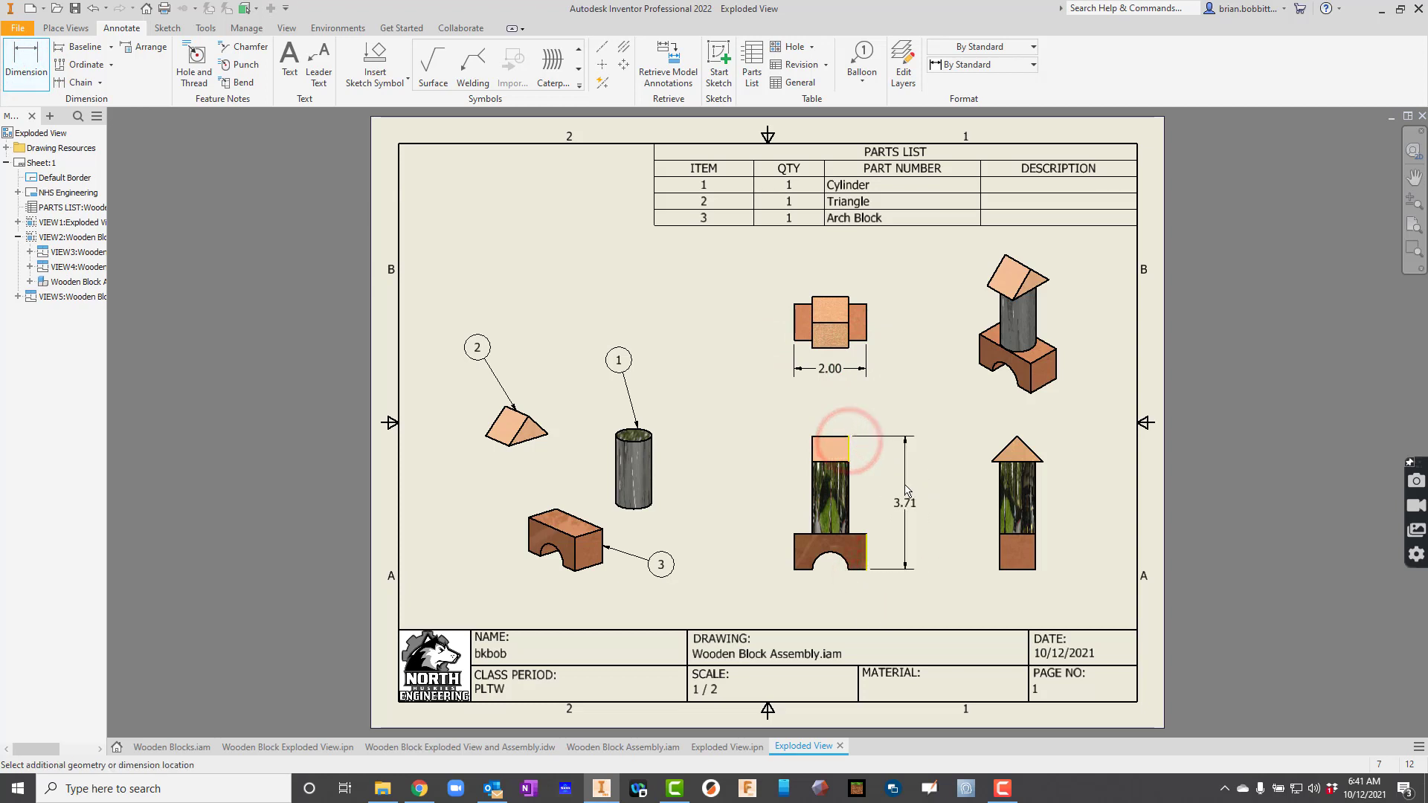
pyautogui.click(894, 488)
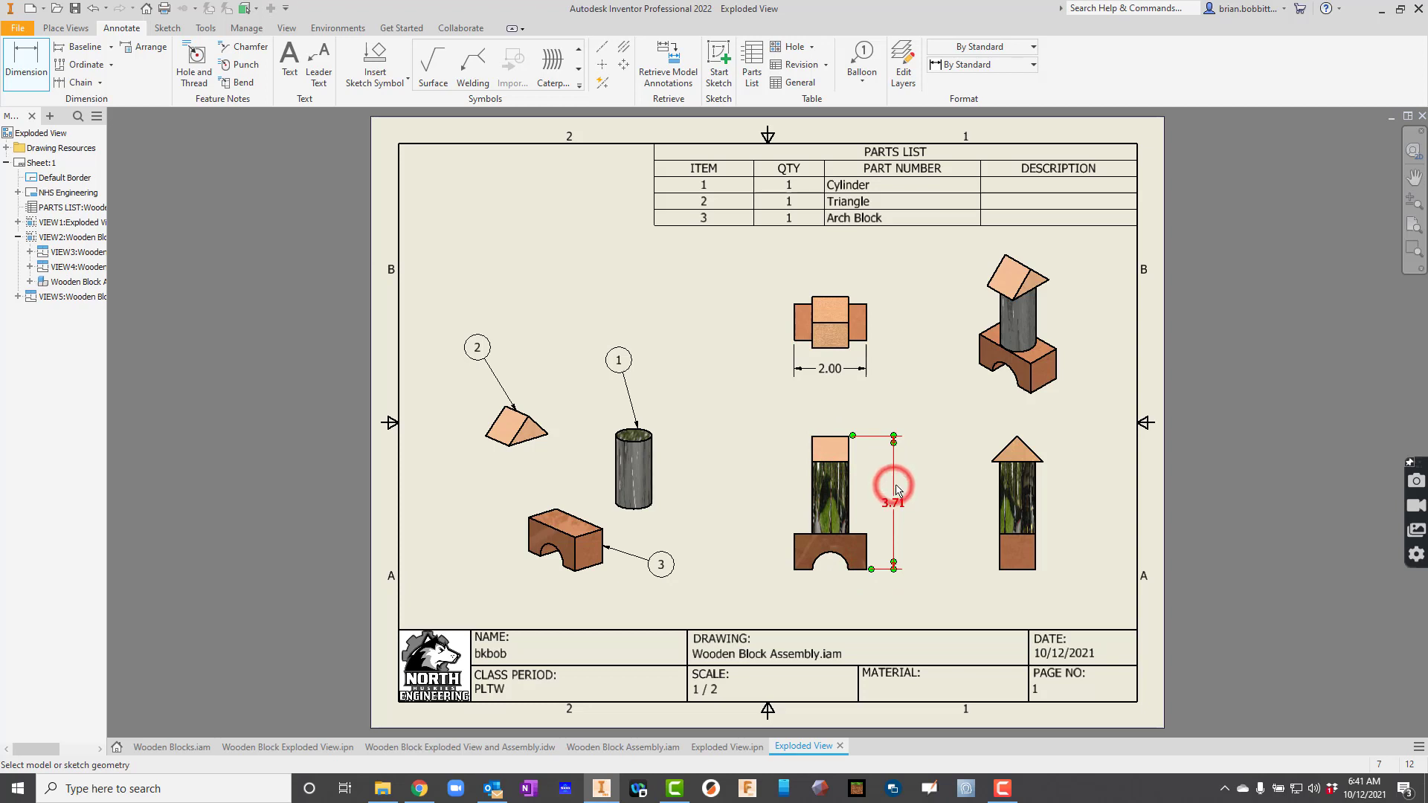
pyautogui.click(33, 71)
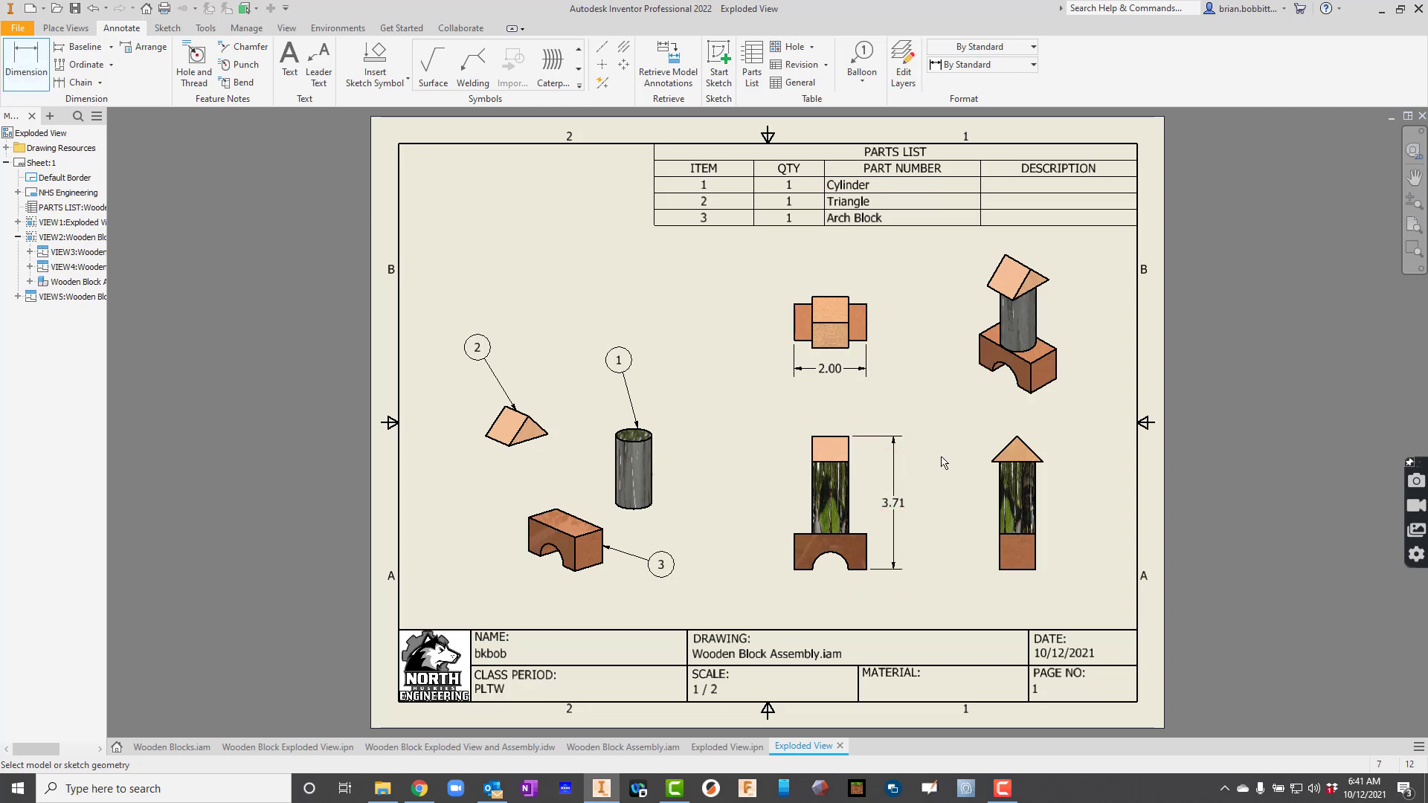
pyautogui.click(994, 462)
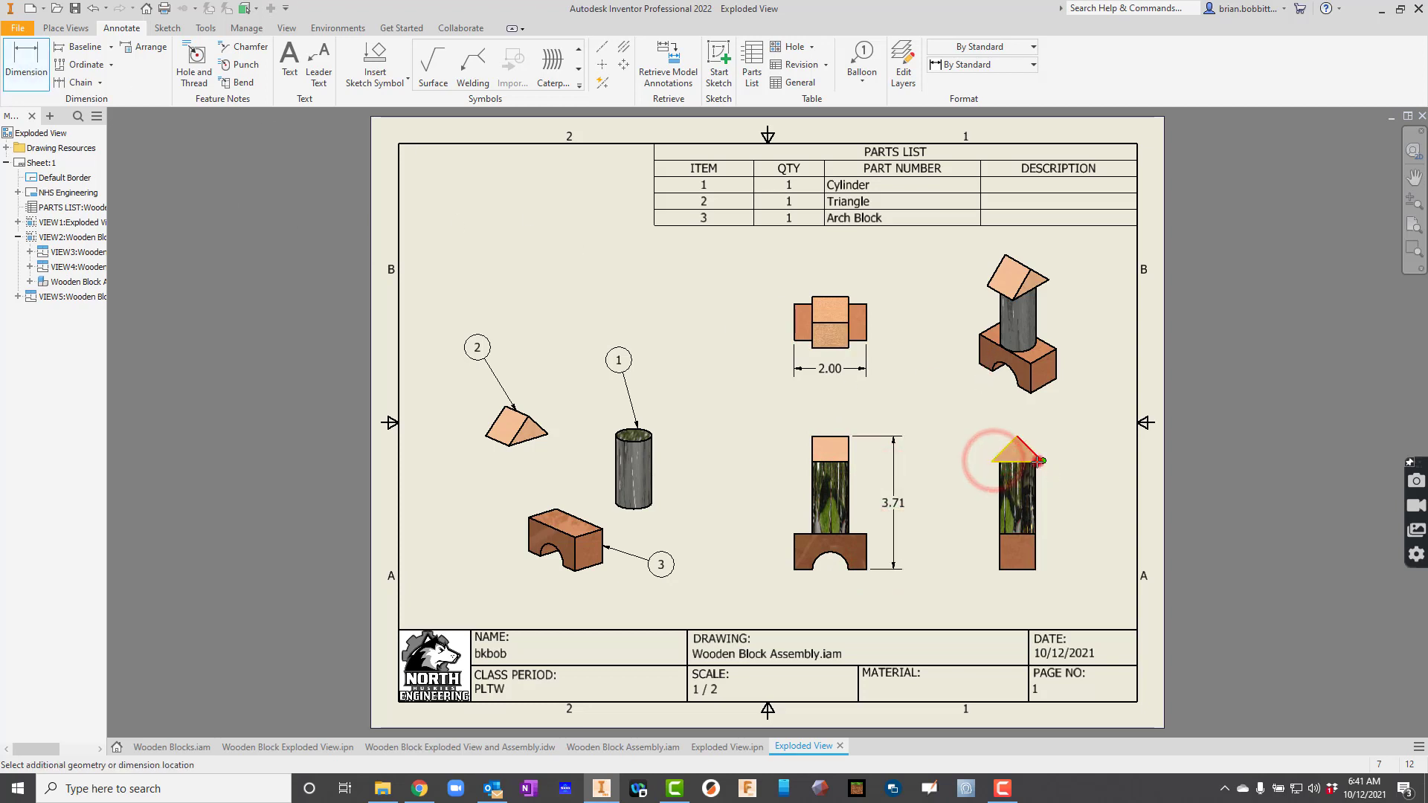
pyautogui.click(1058, 410)
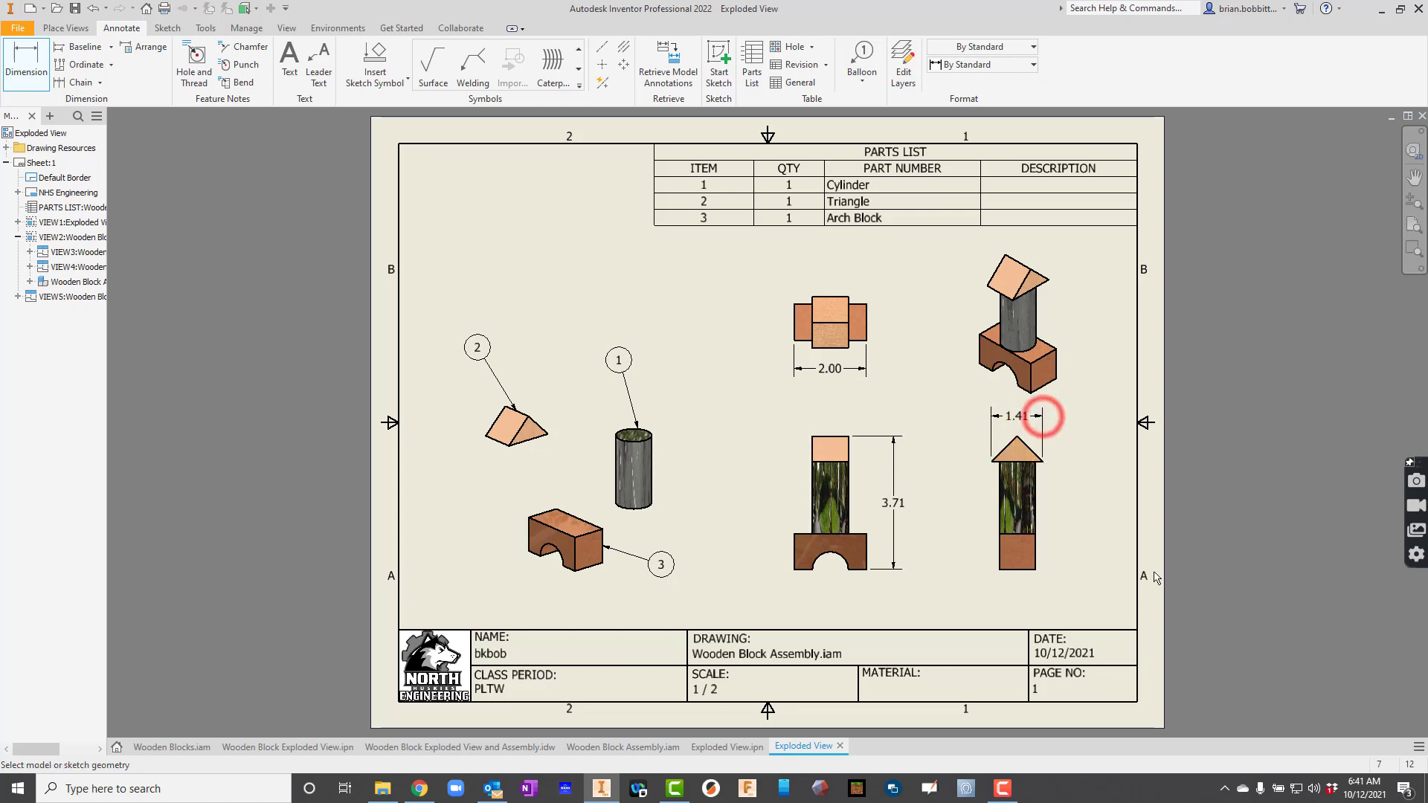